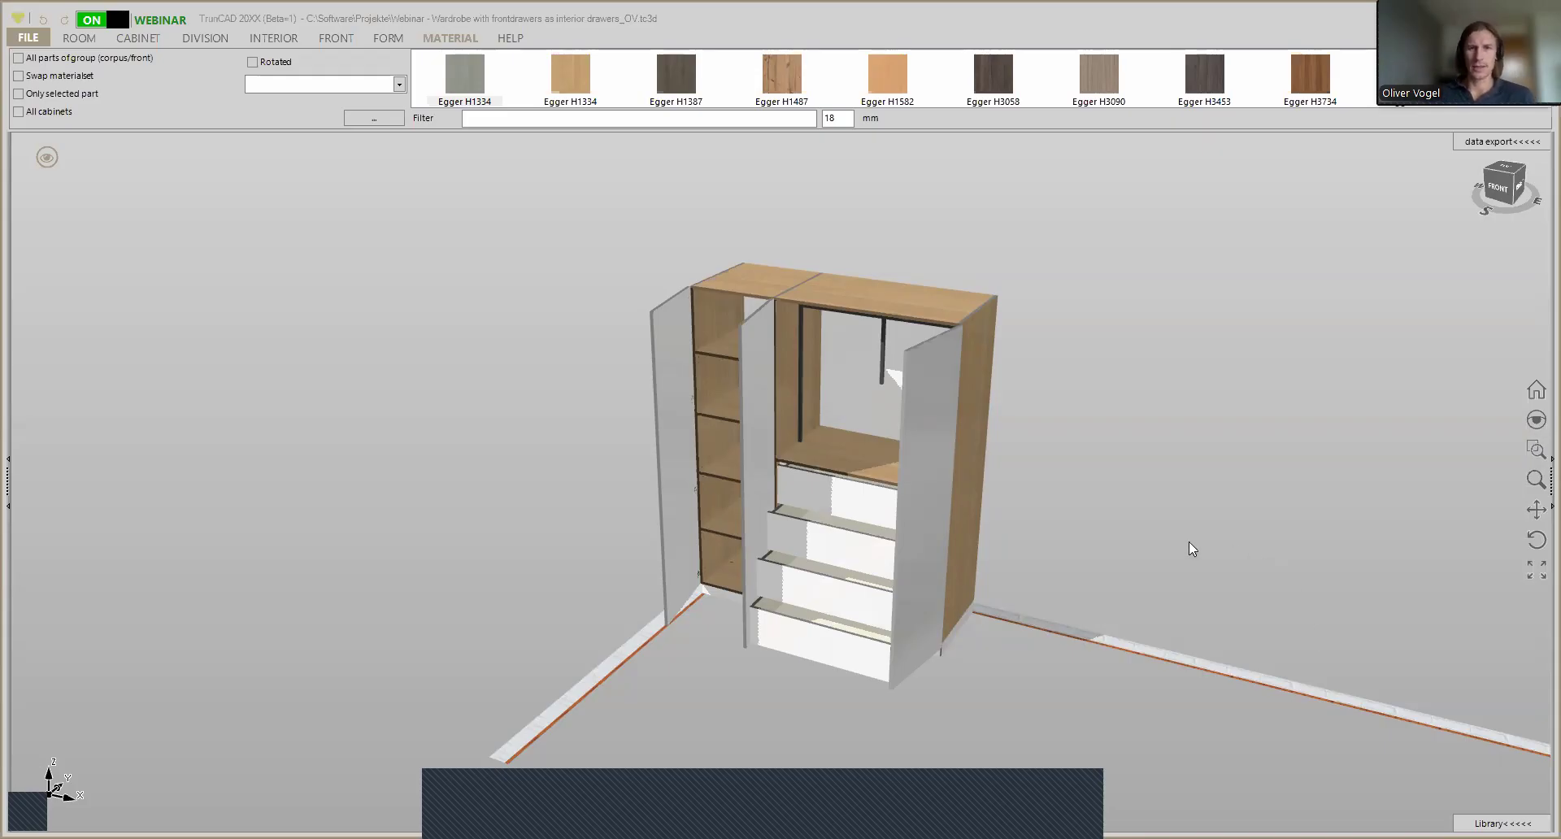
- Hide the green movement arrows and close all doors and drawers of the wardrobe in the 3D view
mouse_move(1166, 543)
middle_down()
mouse_move(1145, 505)
mouse_move(1171, 505)
mouse_move(1169, 544)
middle_up()
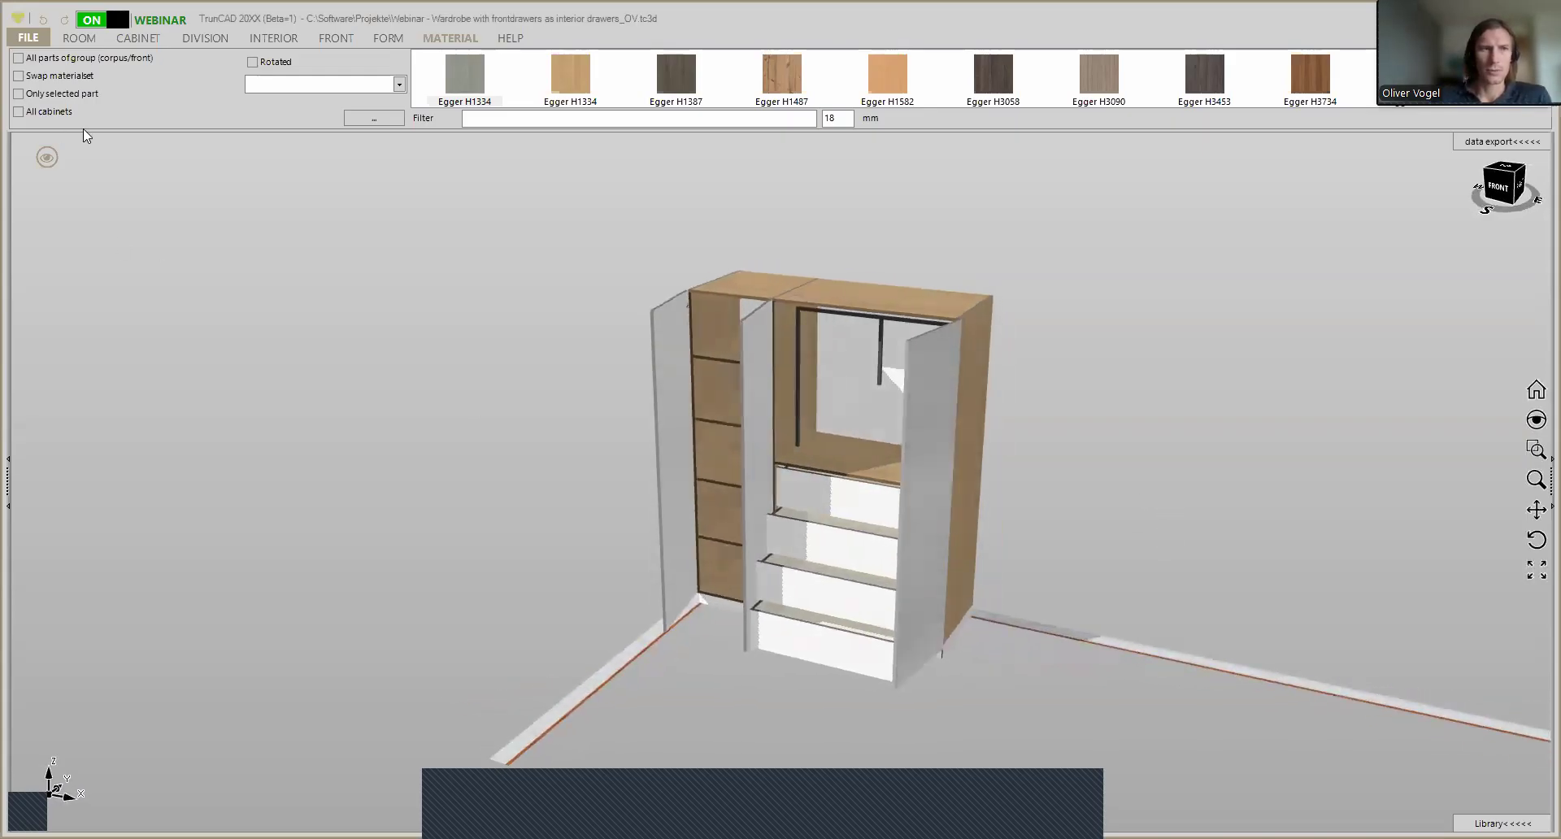
click(46, 160)
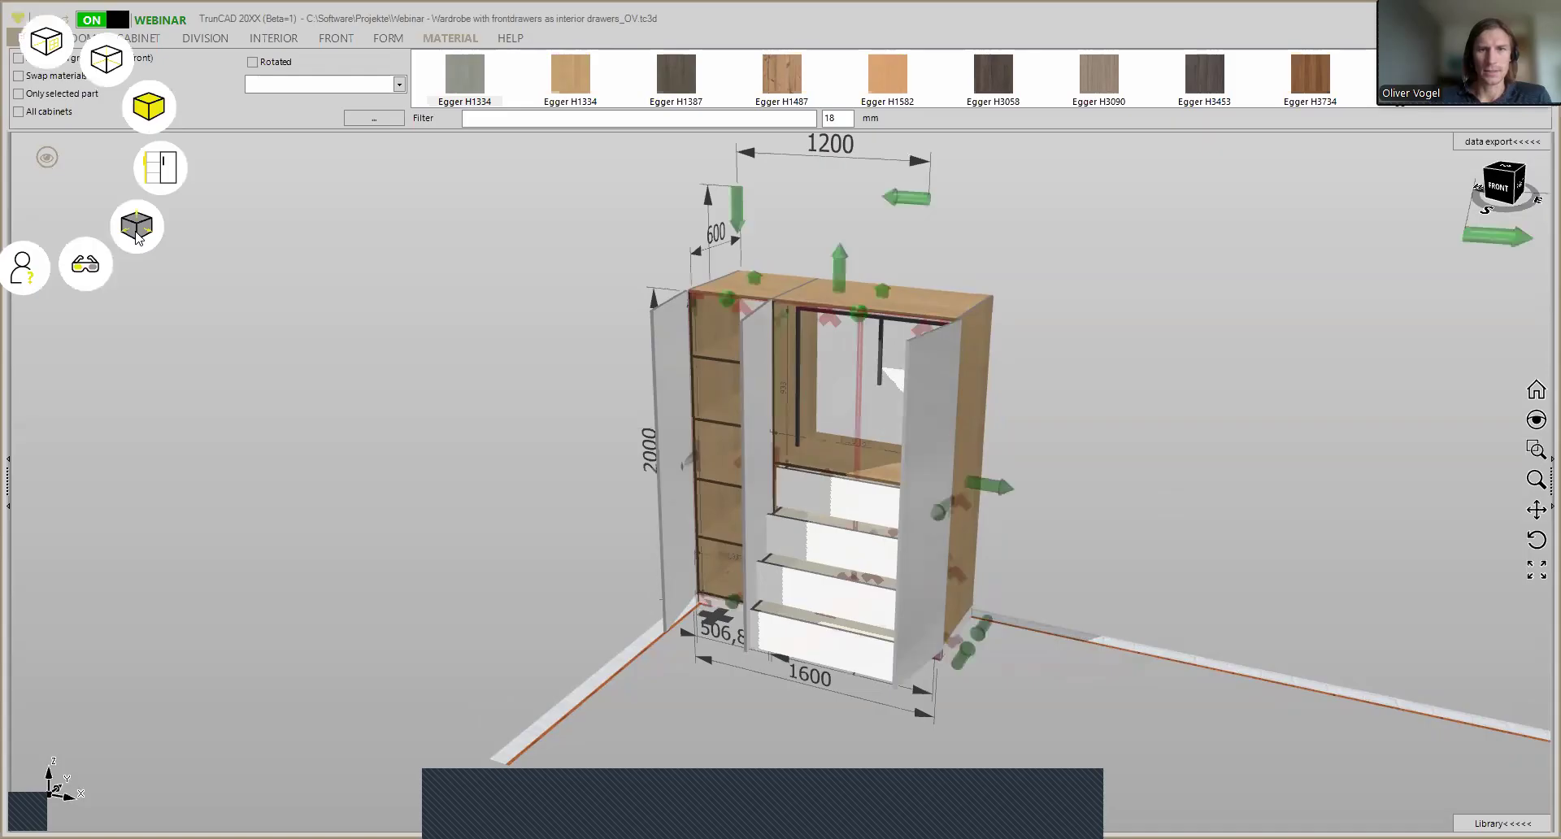
click(136, 238)
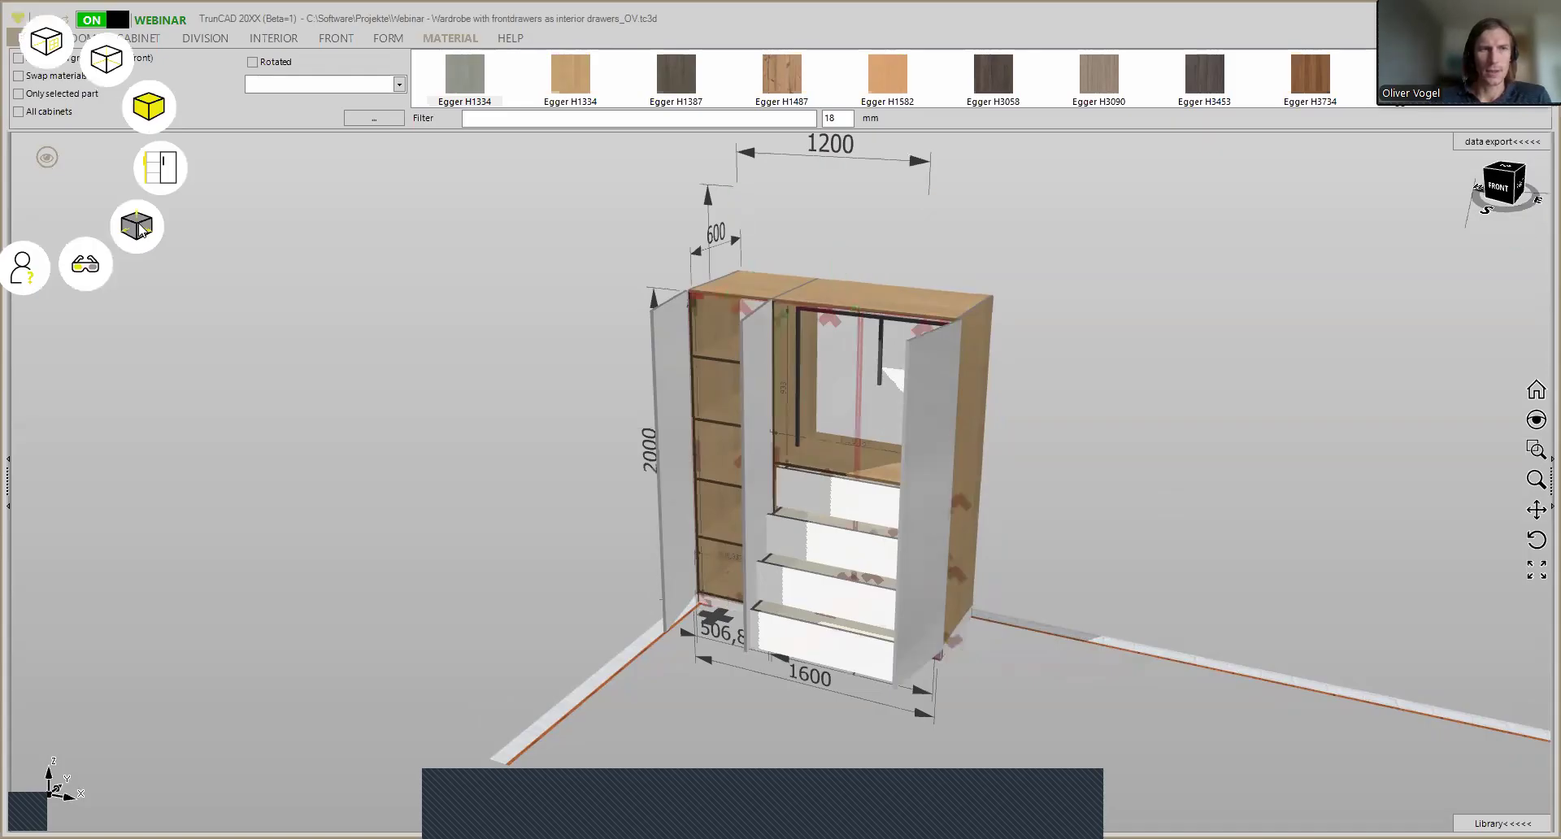
click(157, 172)
click(158, 172)
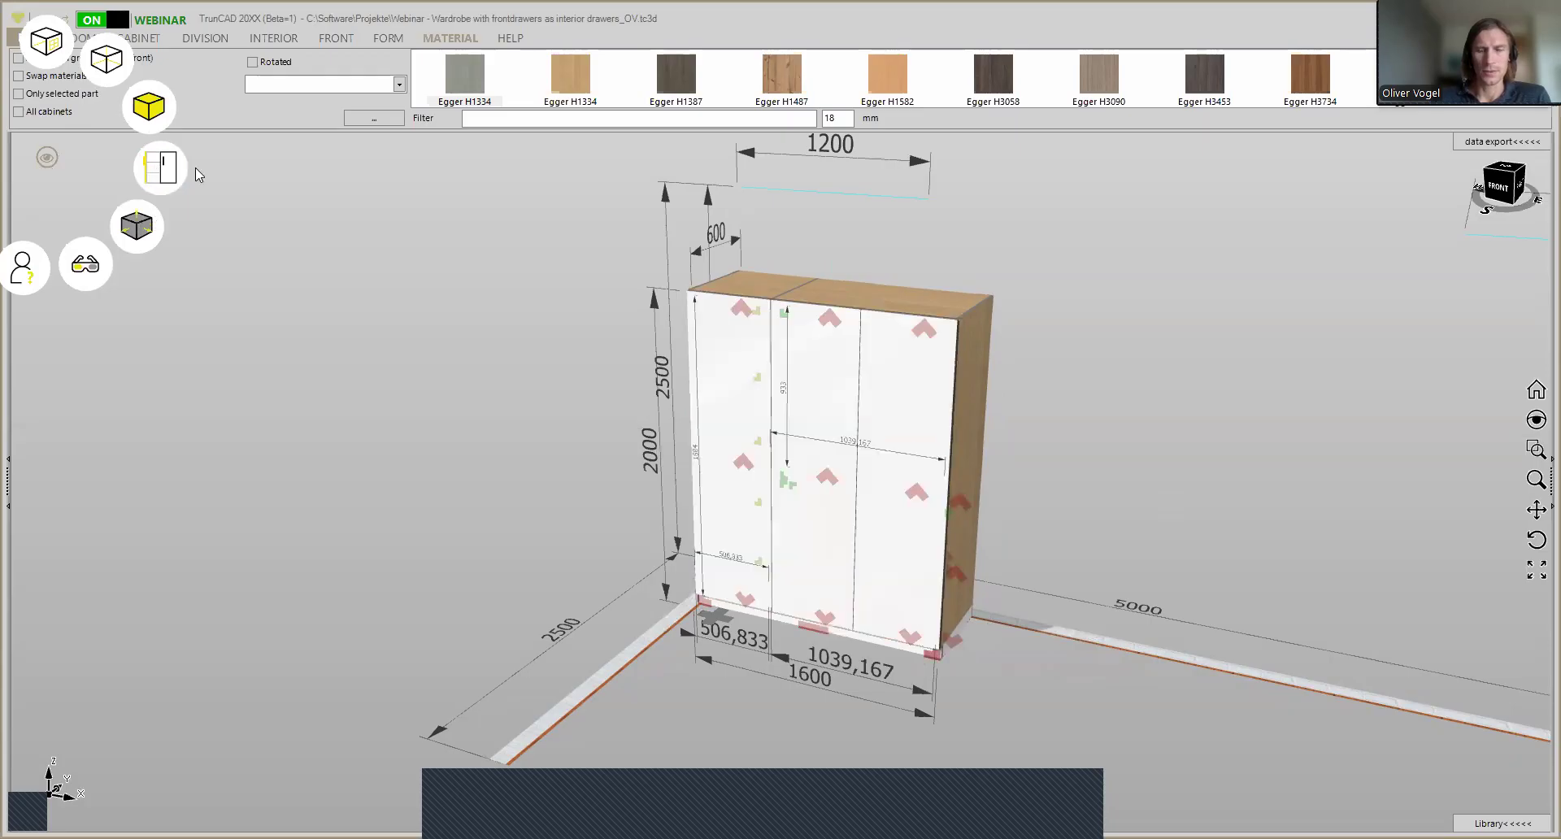
- Delete the double door in front of the wardrobe's right compartment and inspect the interior drawers behind it
scroll(805, 521, up, 1)
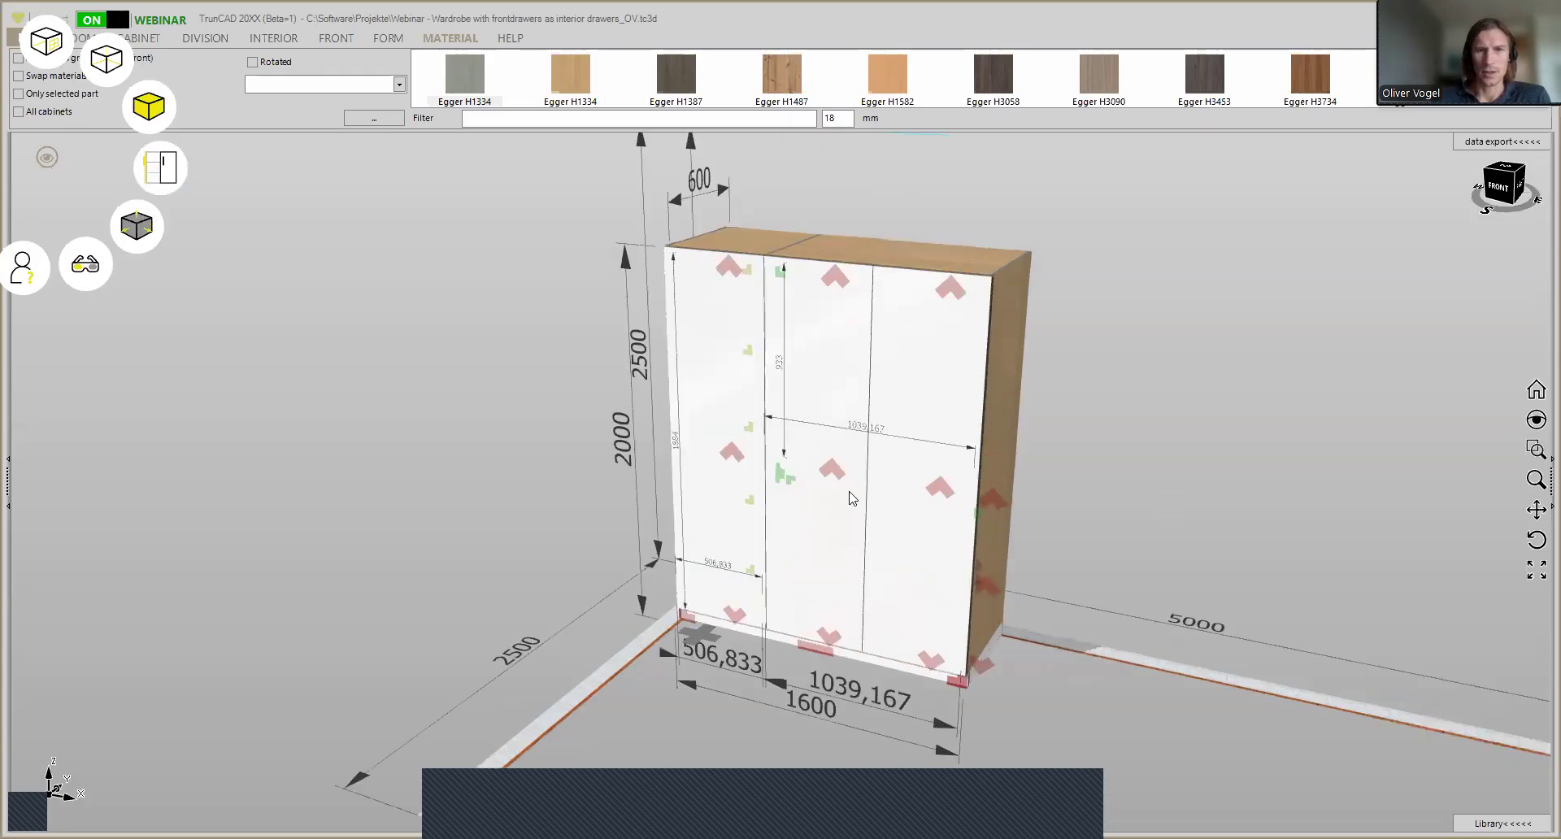
click(937, 492)
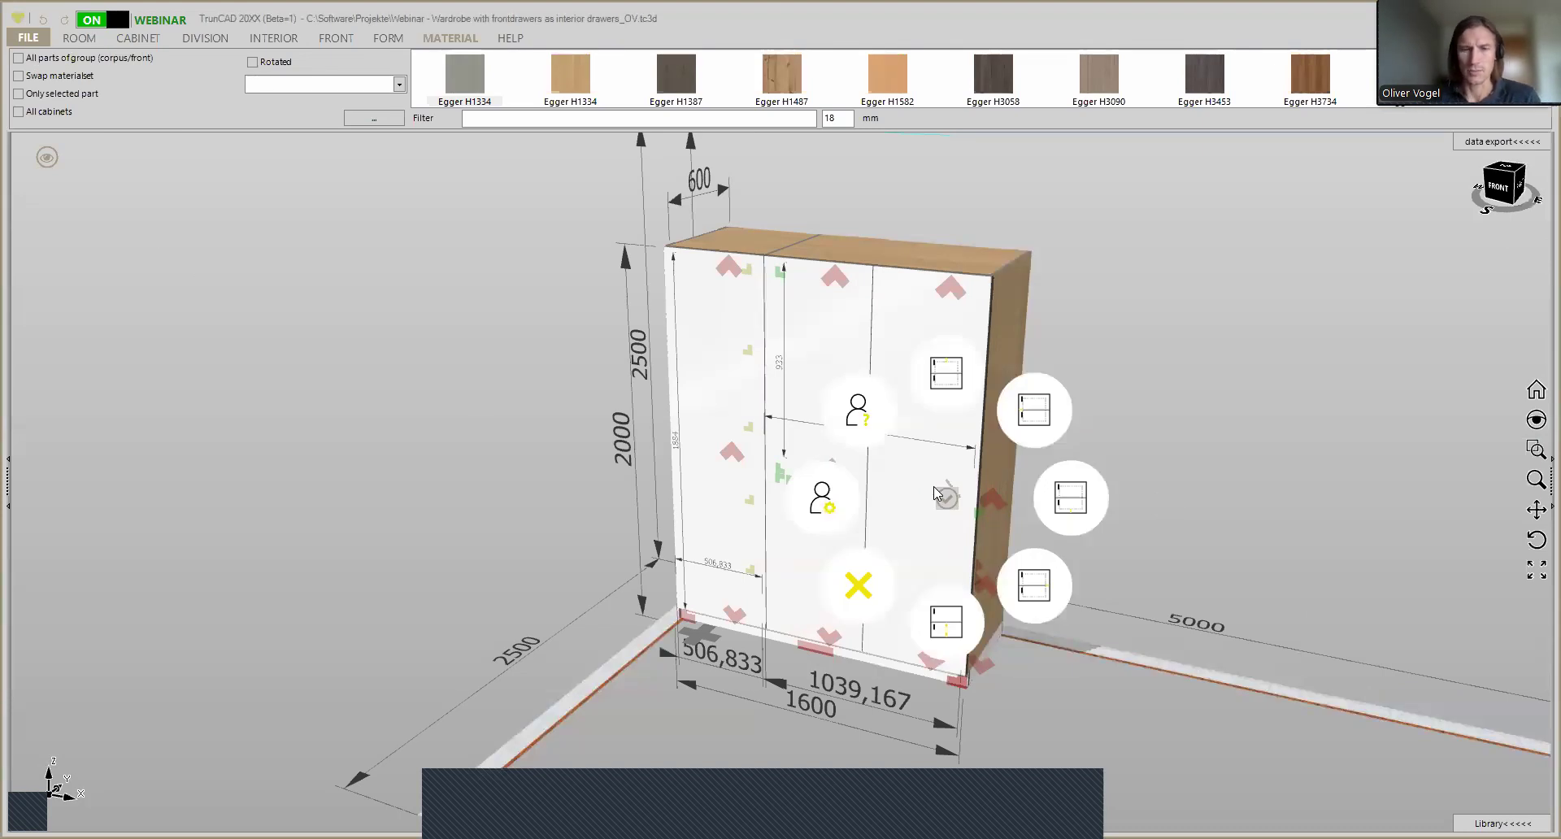
click(864, 592)
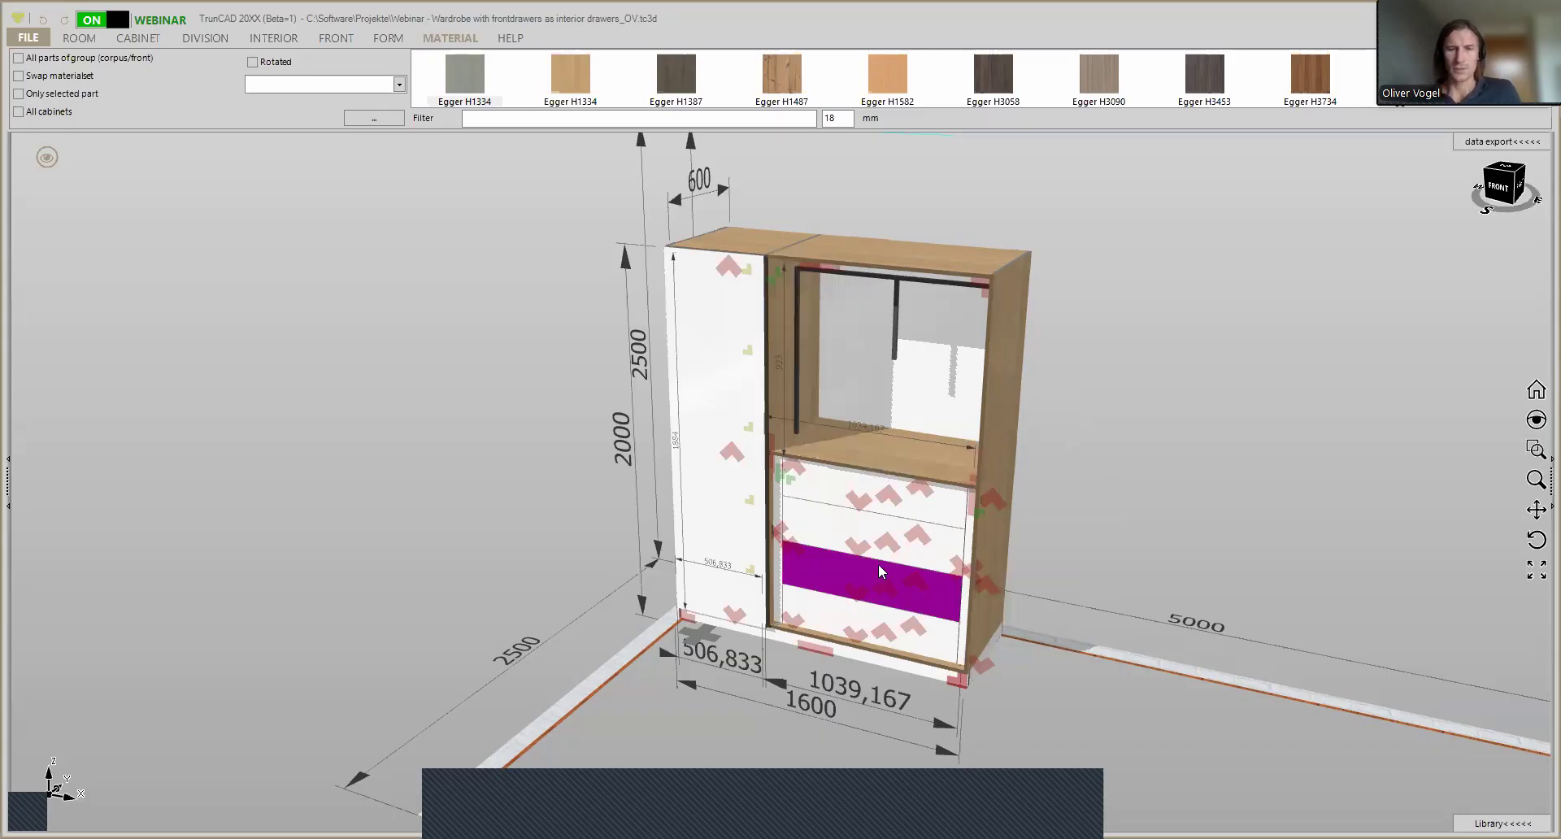
scroll(868, 569, up, 3)
middle_drag(1140, 527, 1123, 494)
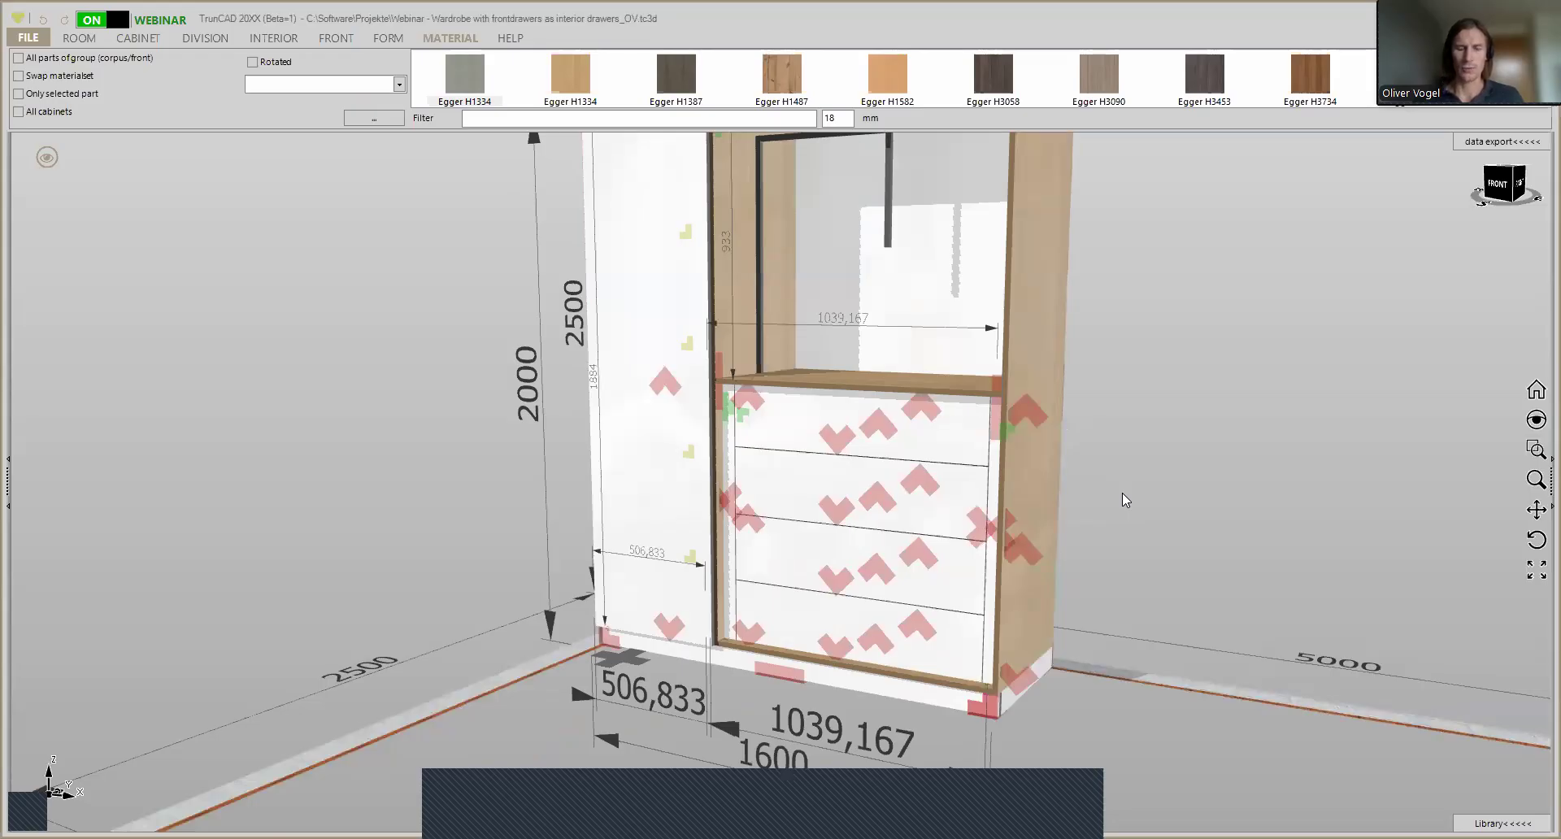
middle_drag(1125, 498, 1178, 516)
scroll(1145, 499, down, 3)
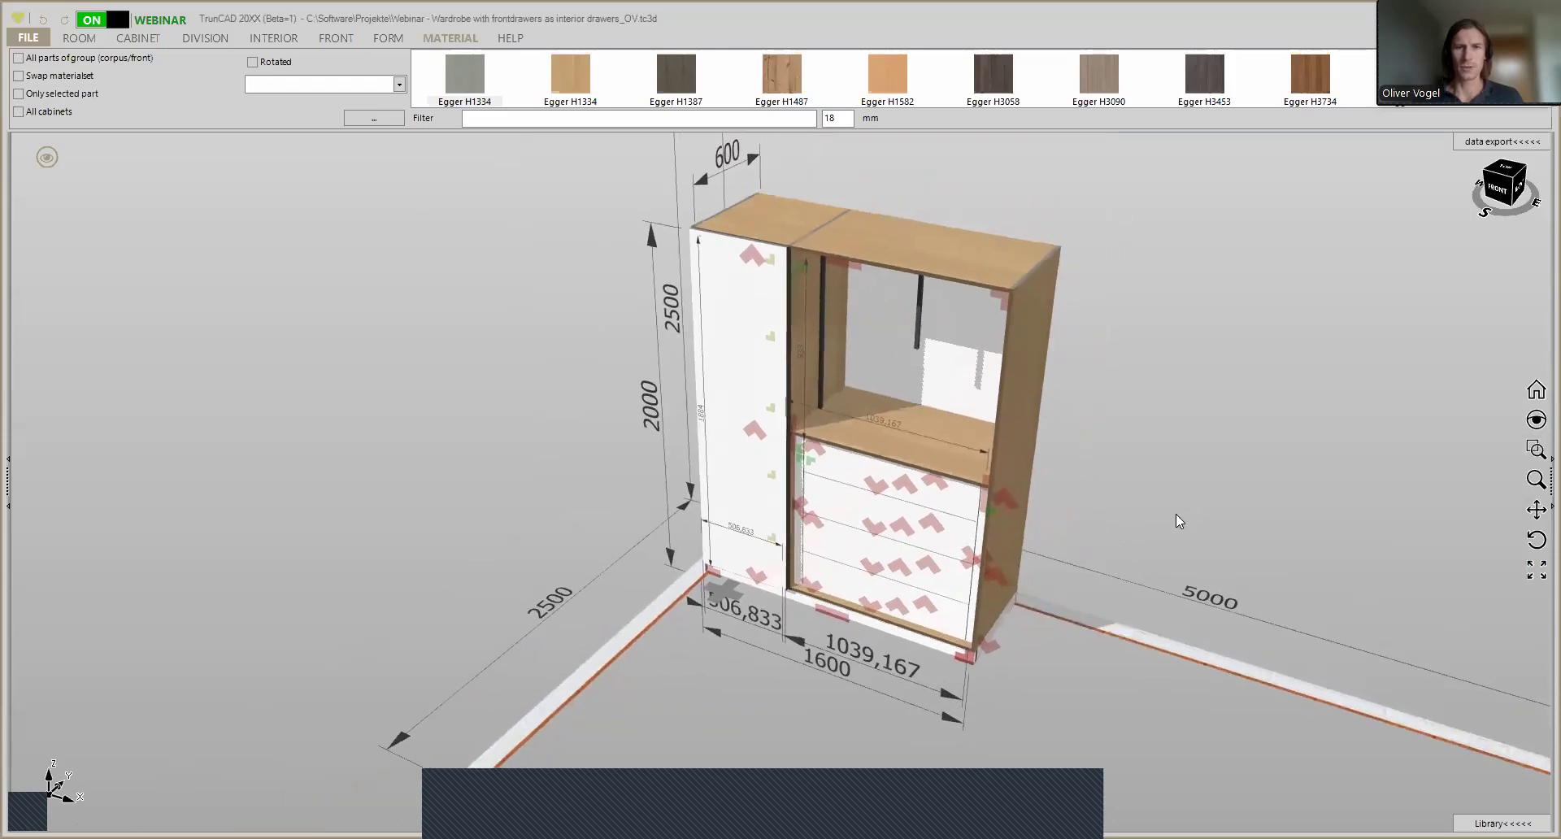
- Start a new project in place of the loaded wardrobe
click(140, 38)
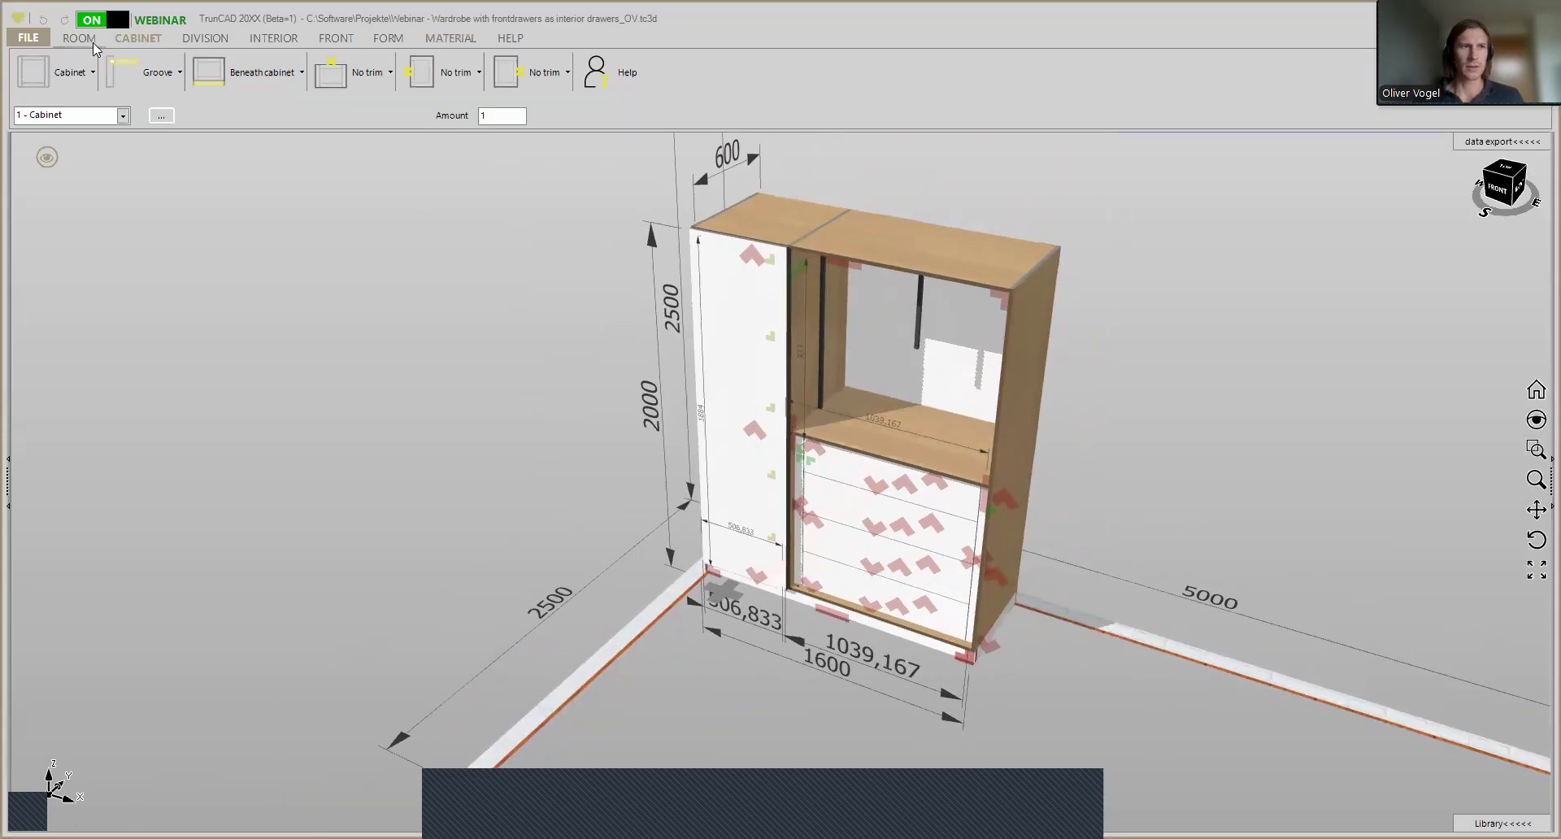
click(29, 45)
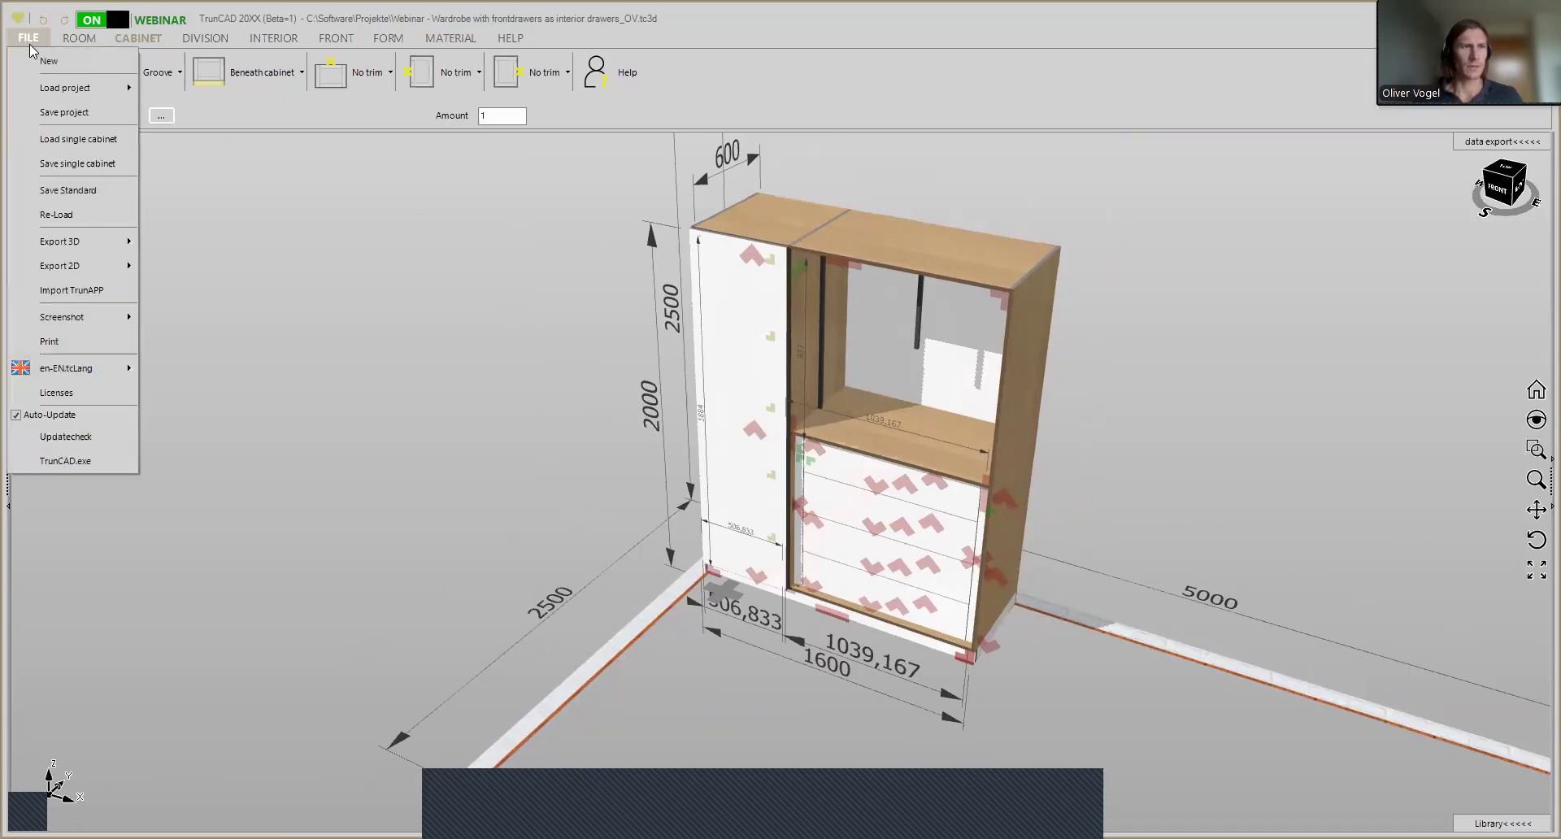
key(Return)
click(793, 484)
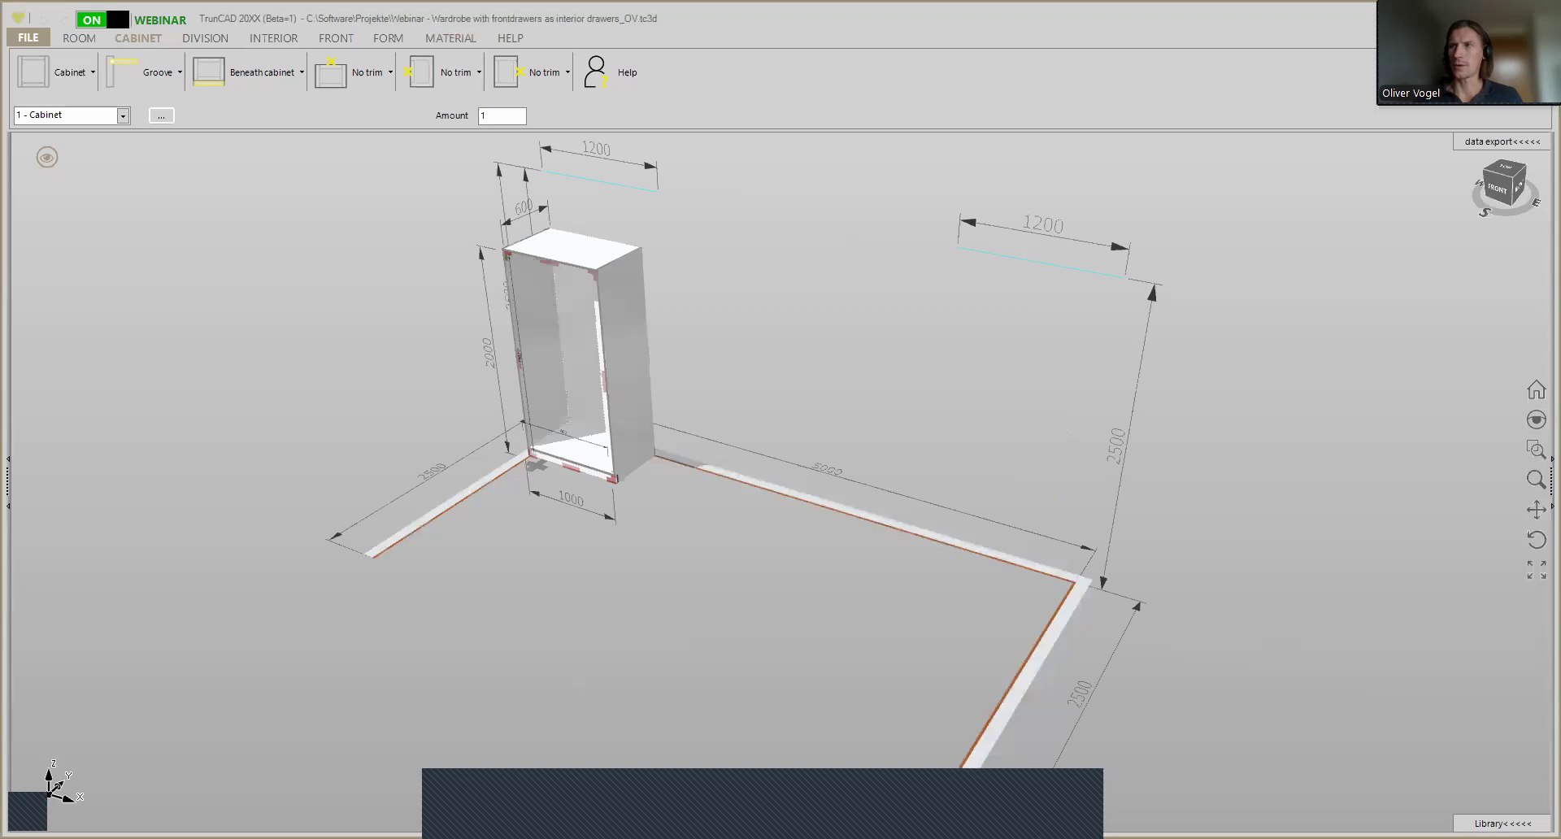
- Set the cabinet's overall width to 1600 mm
middle_drag(693, 418, 736, 439)
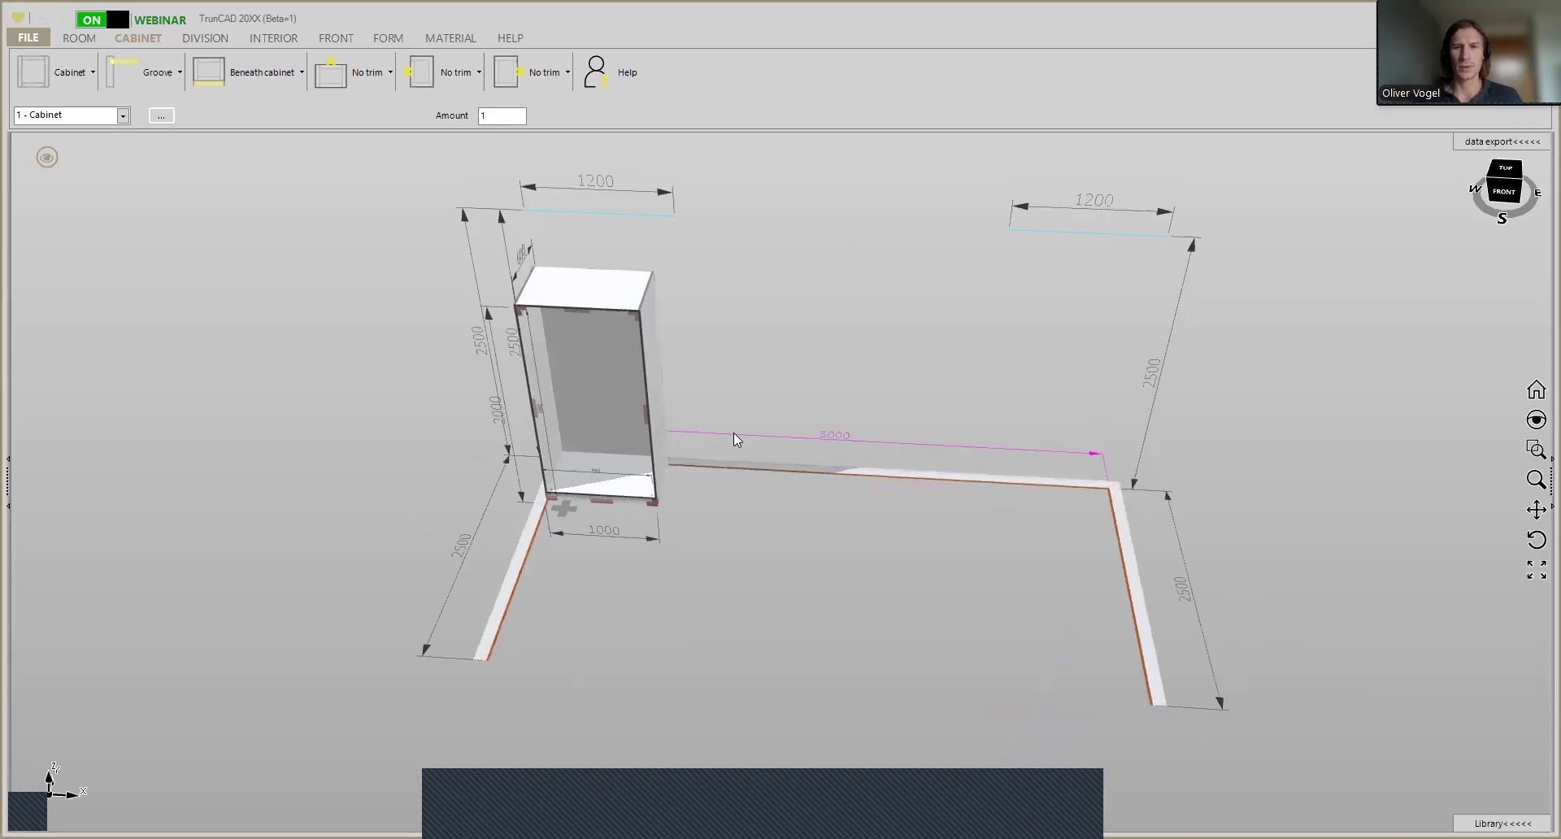
scroll(709, 432, up, 2)
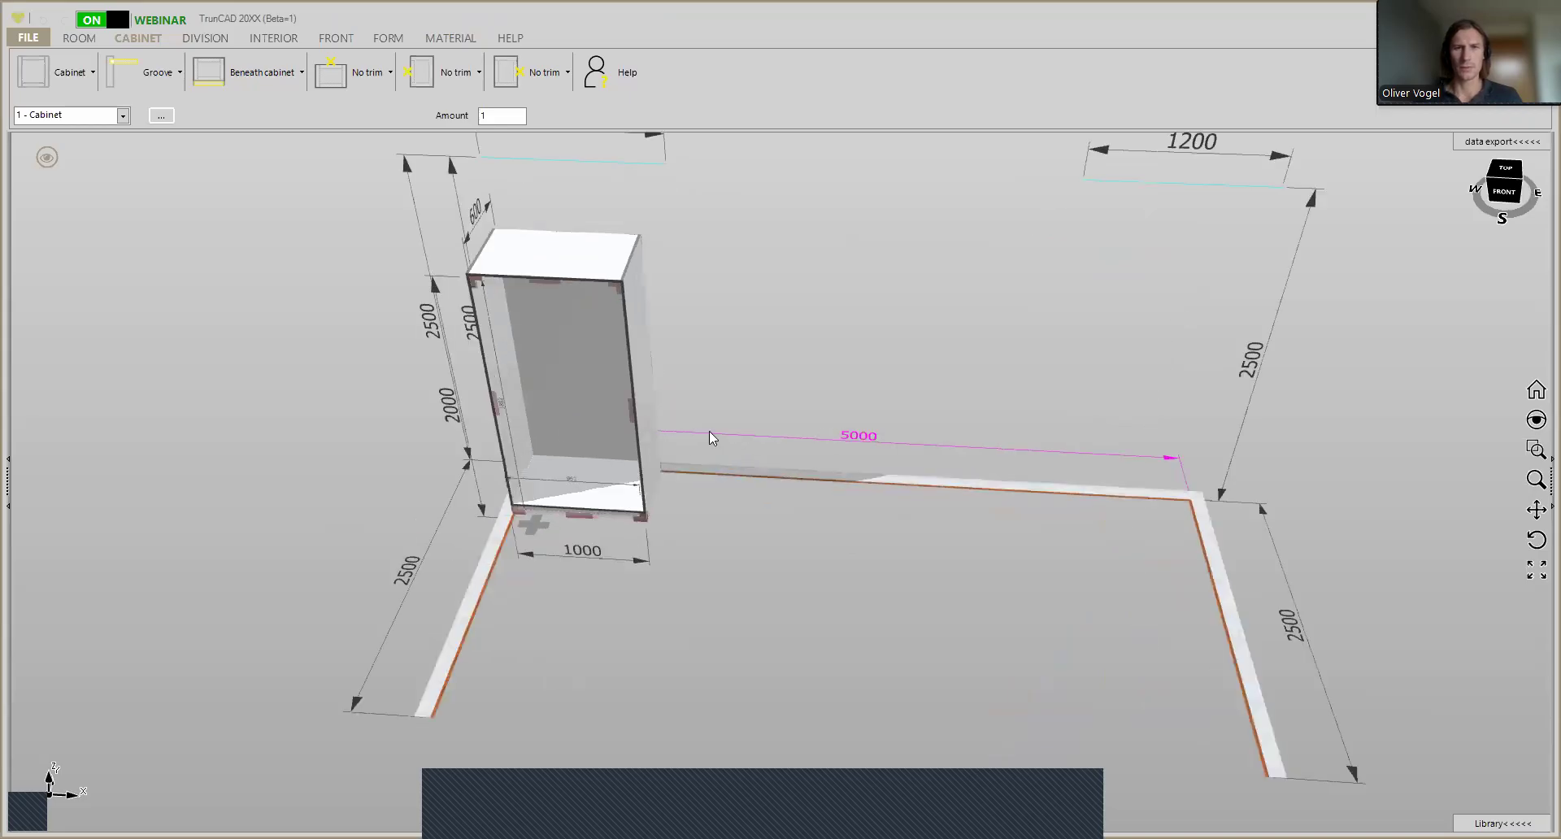
middle_drag(714, 394, 716, 360)
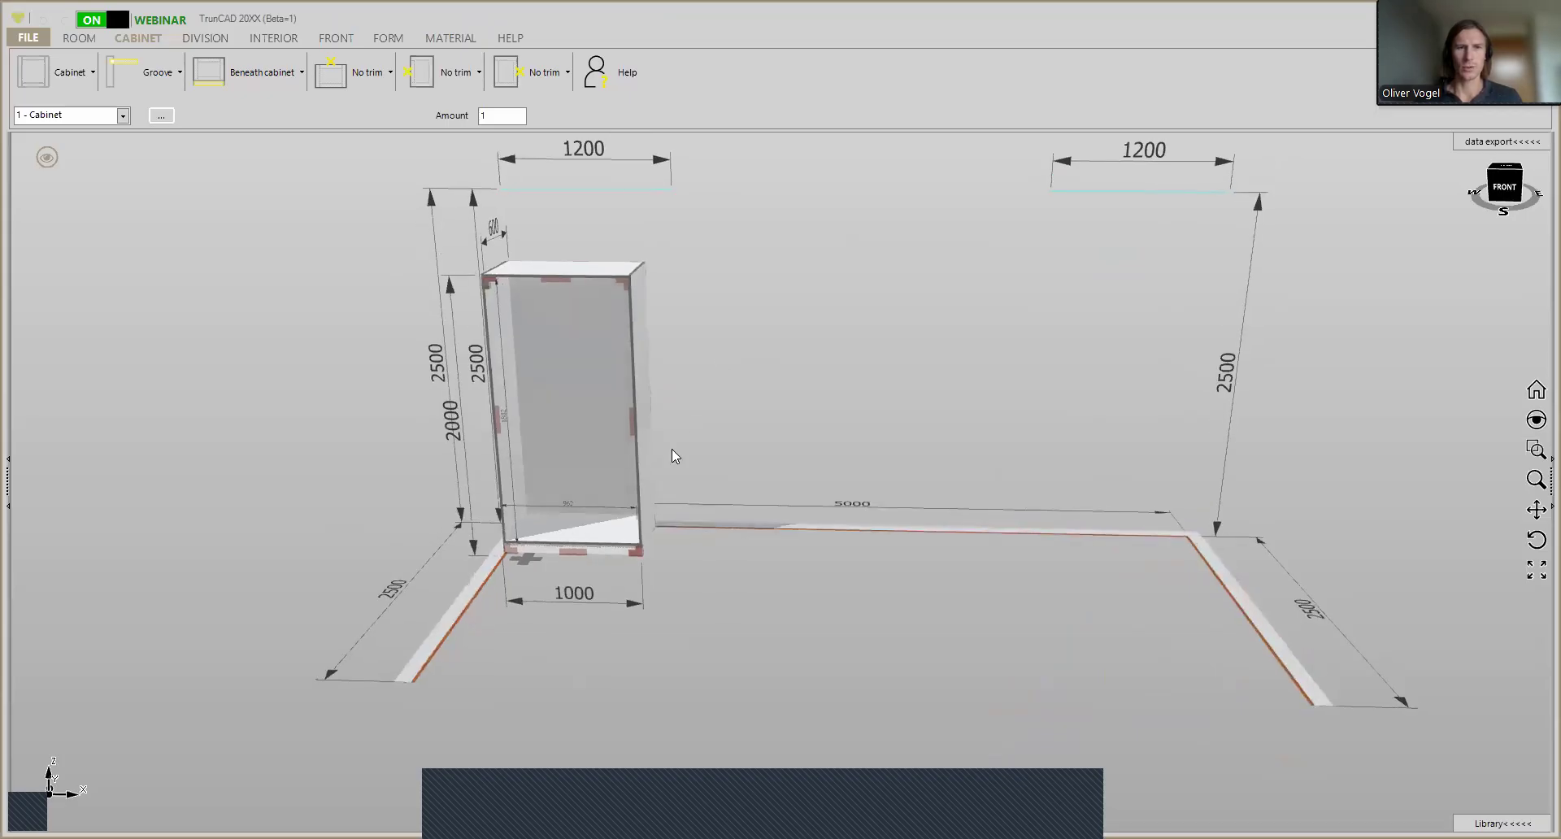
click(631, 601)
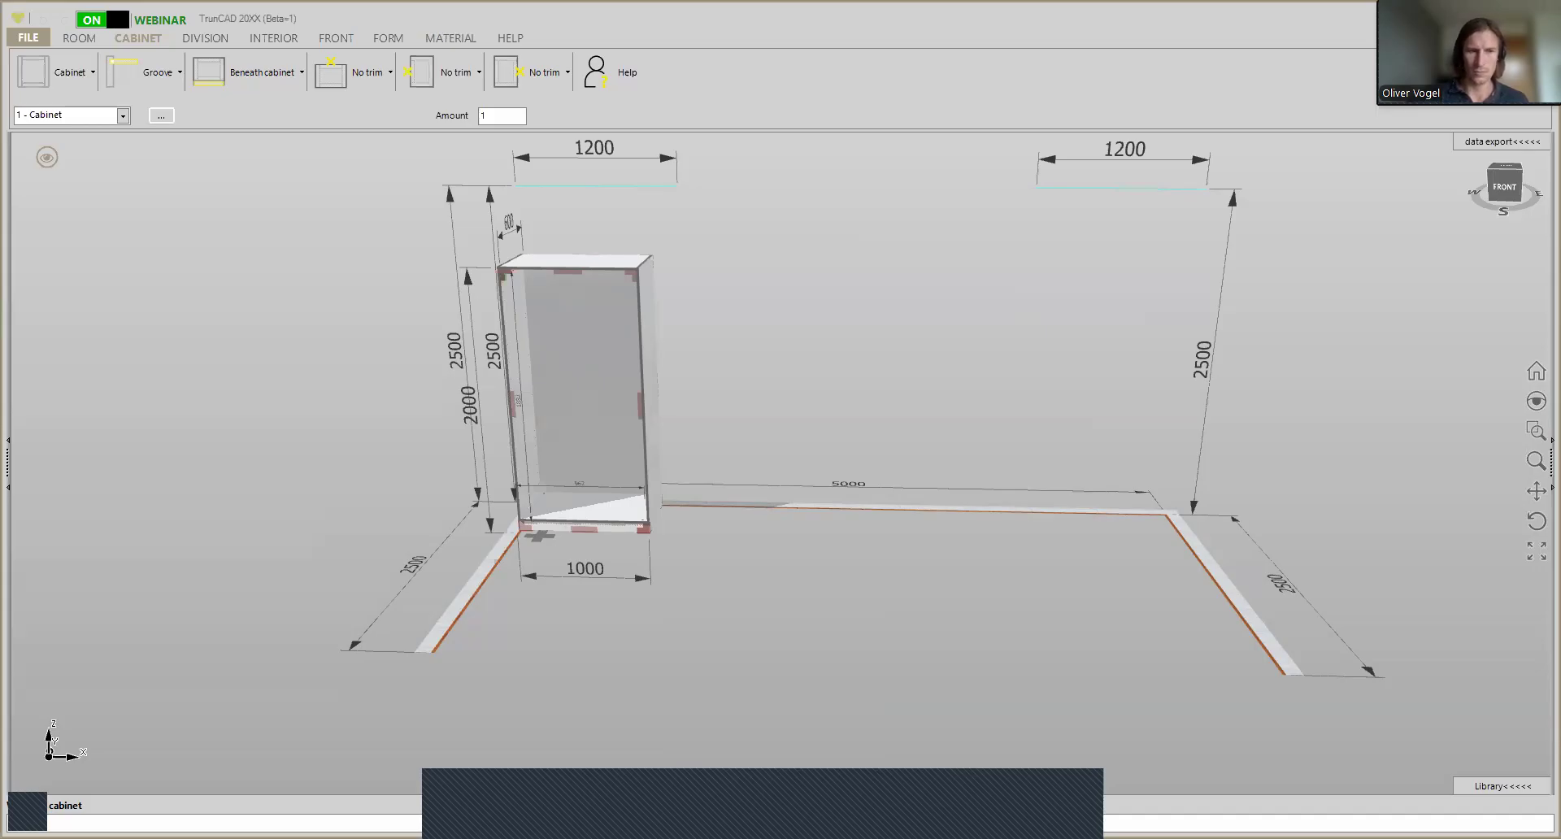
text(1600)
key(Return)
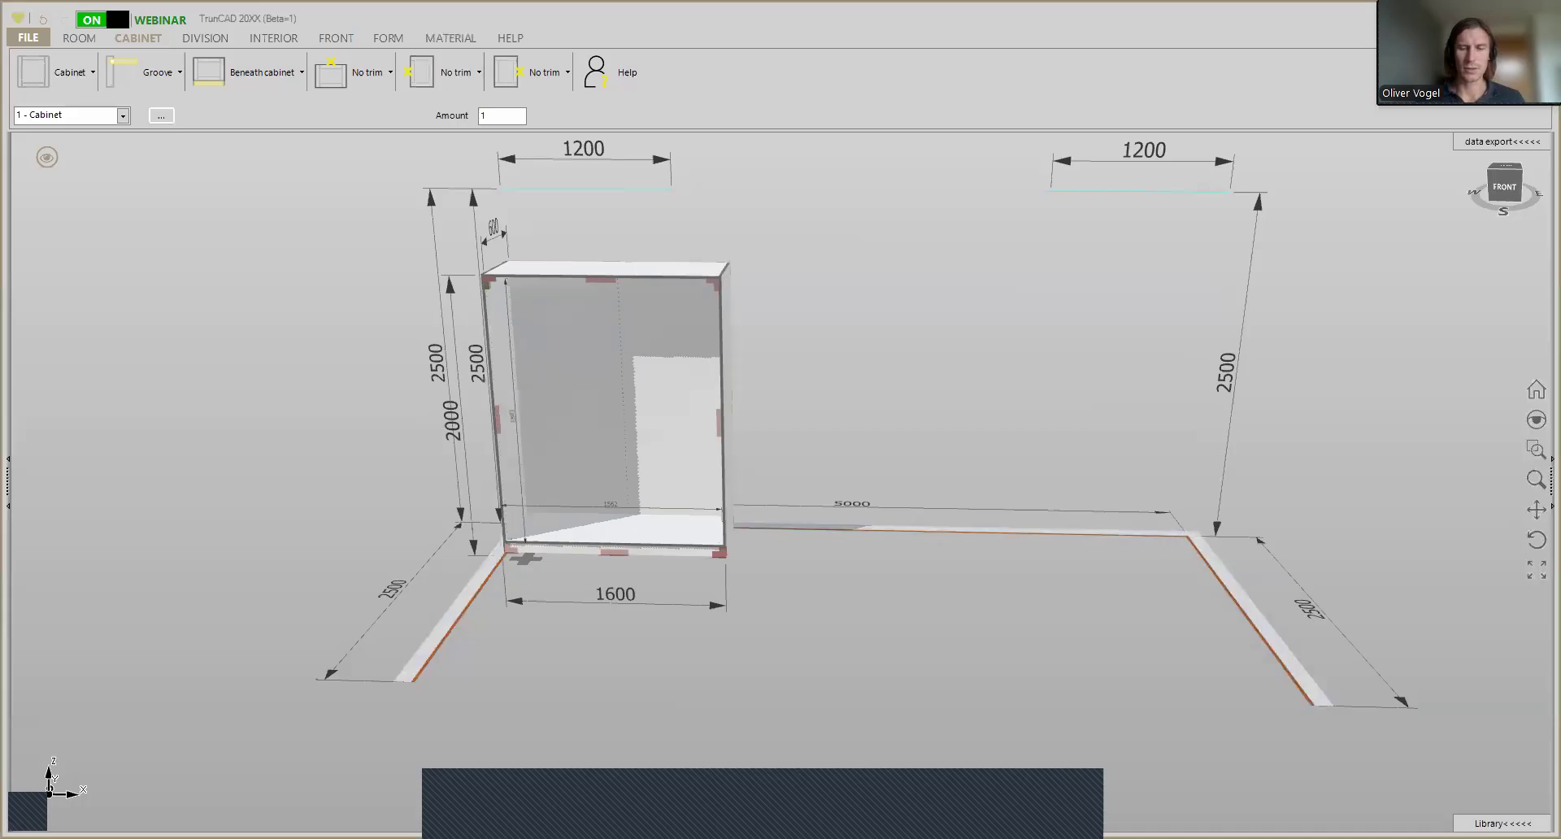
- Add one vertical divider that splits the cabinet into two equal compartments
middle_drag(569, 422, 550, 491)
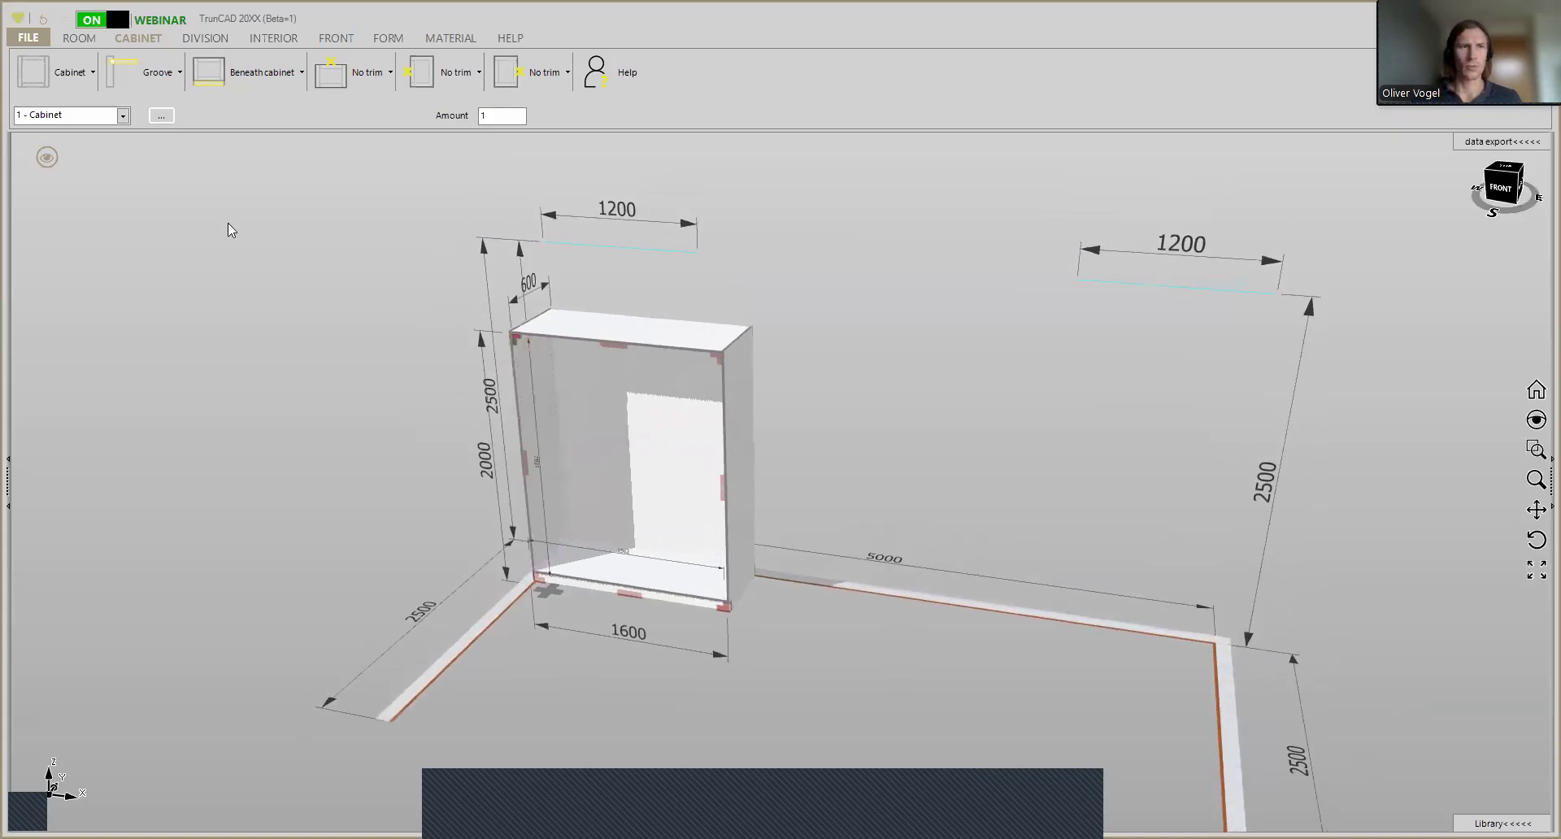
click(215, 46)
click(63, 109)
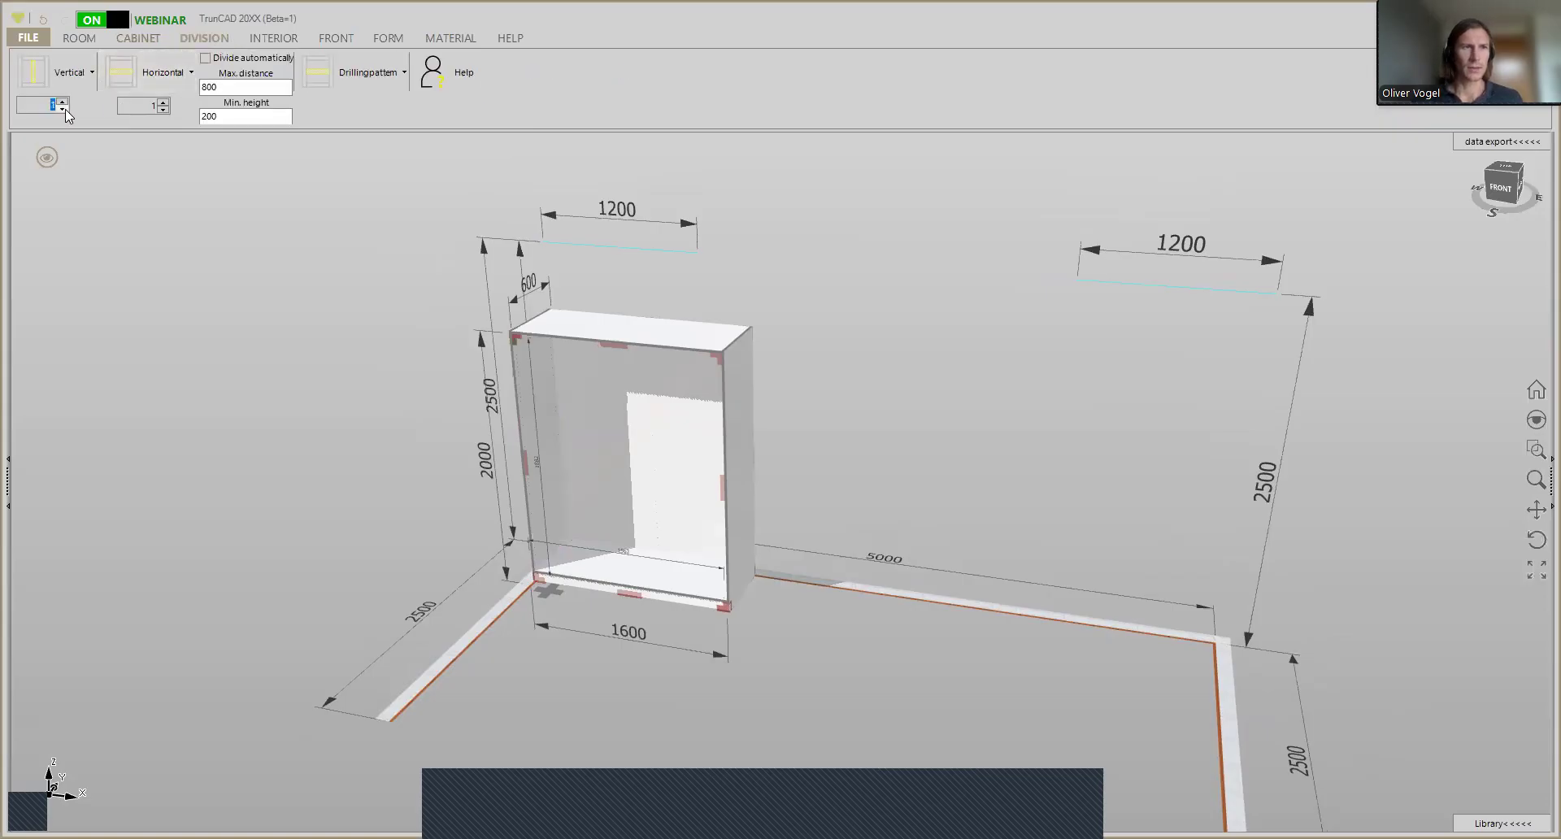
click(36, 78)
click(591, 481)
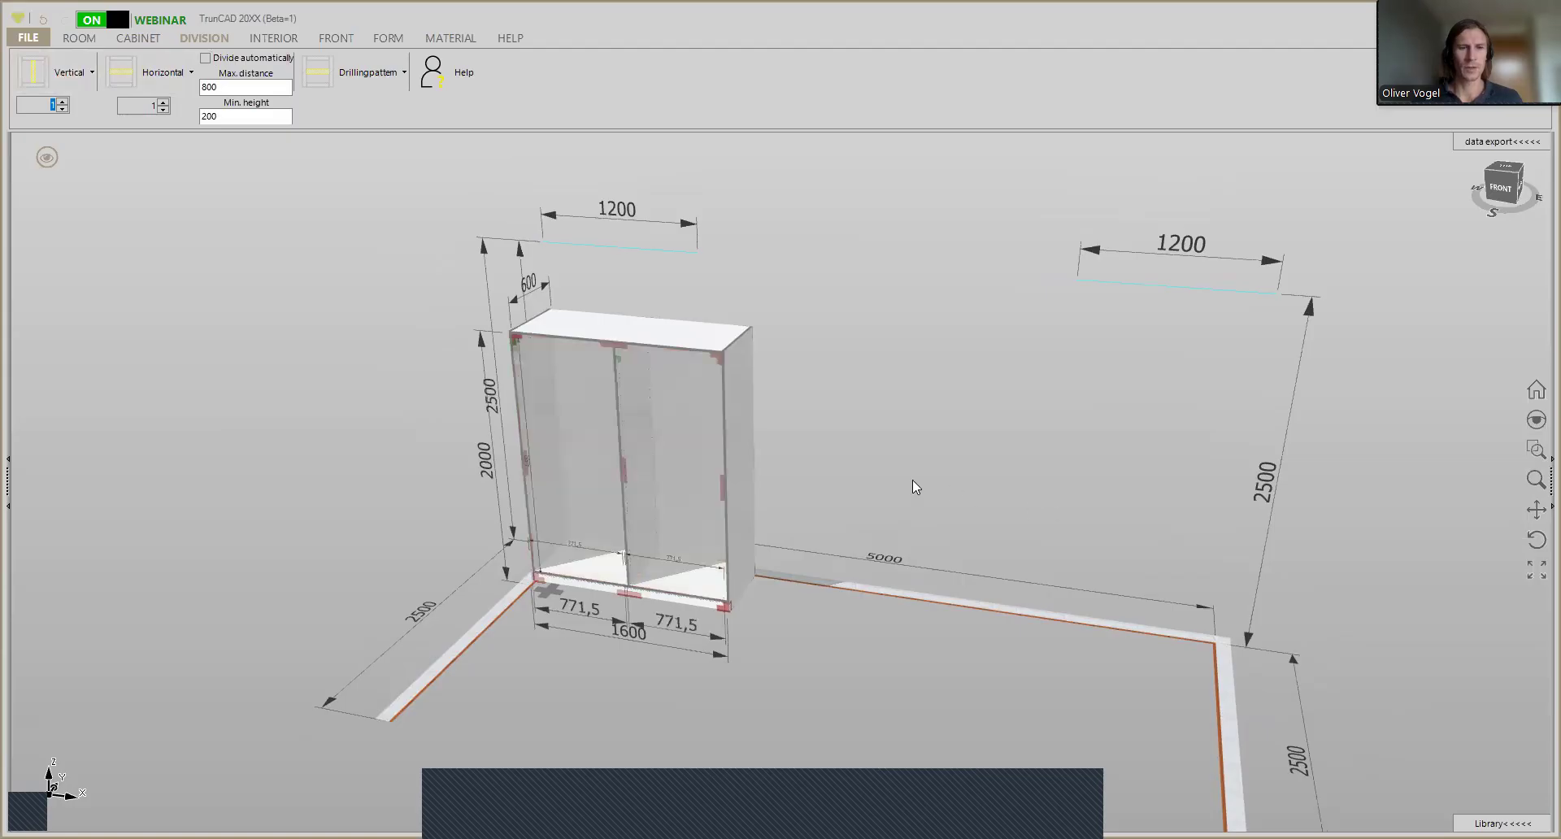
- Resize the two compartments in a 1:2 ratio, making the left one 514.333 mm and the right one 1028.667 mm wide
mouse_move(845, 507)
middle_down()
mouse_move(860, 485)
mouse_move(846, 502)
middle_up()
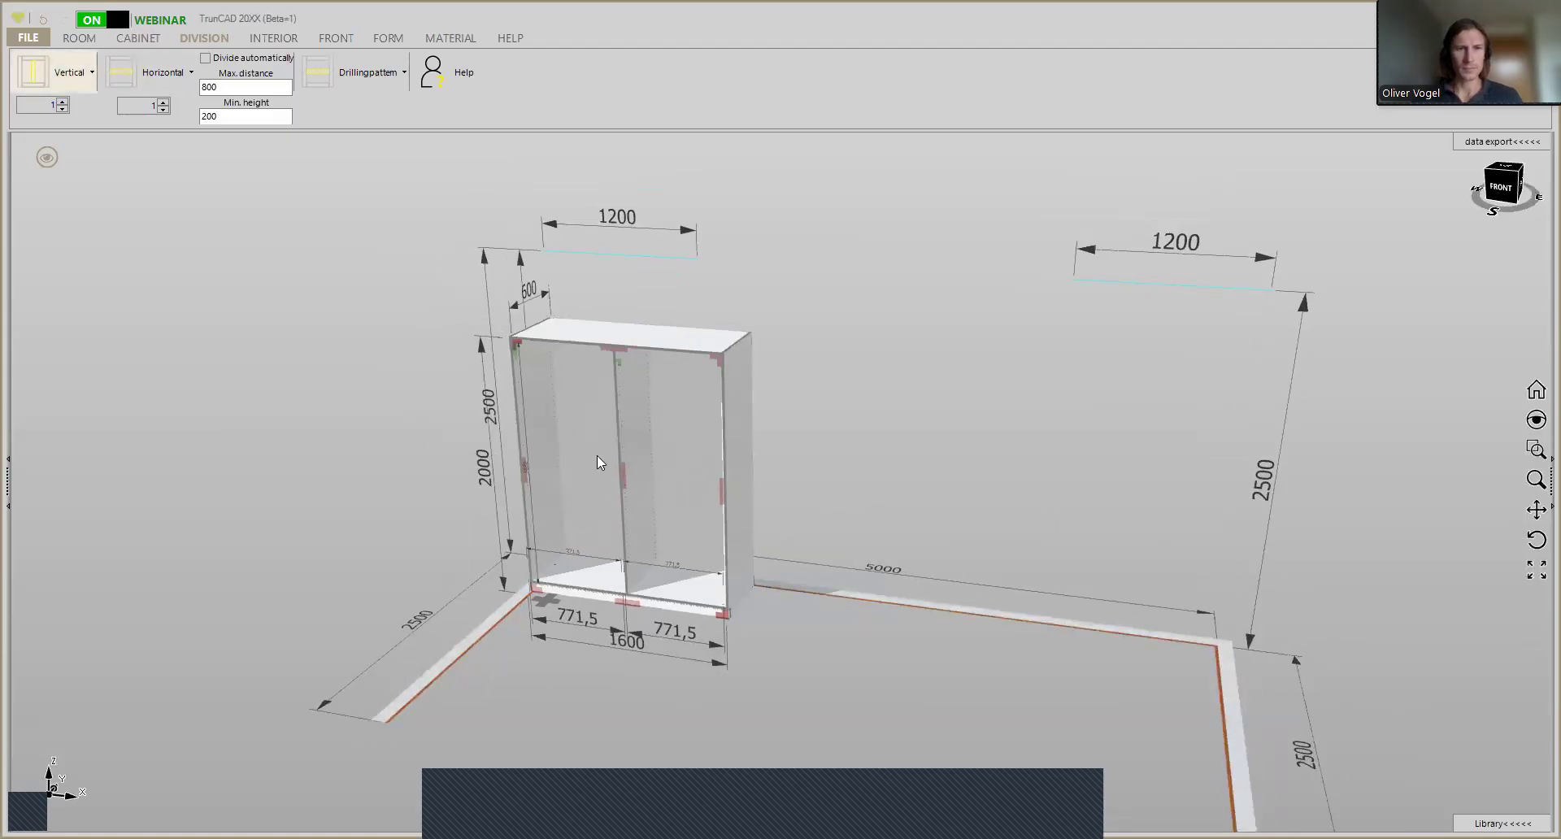
middle_drag(761, 506, 804, 508)
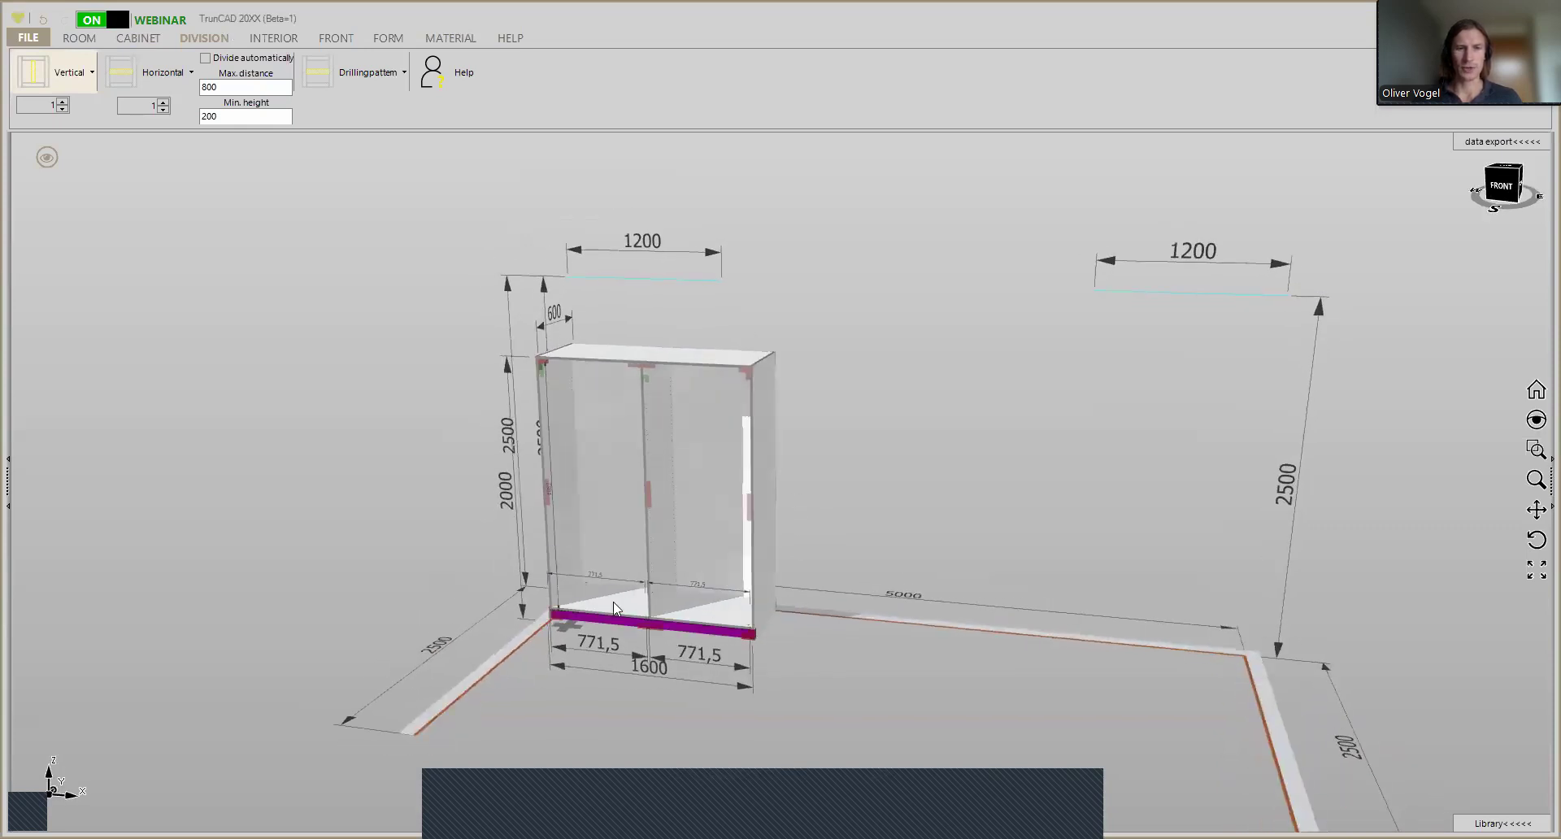
ctrl+middle_drag(741, 636, 754, 597)
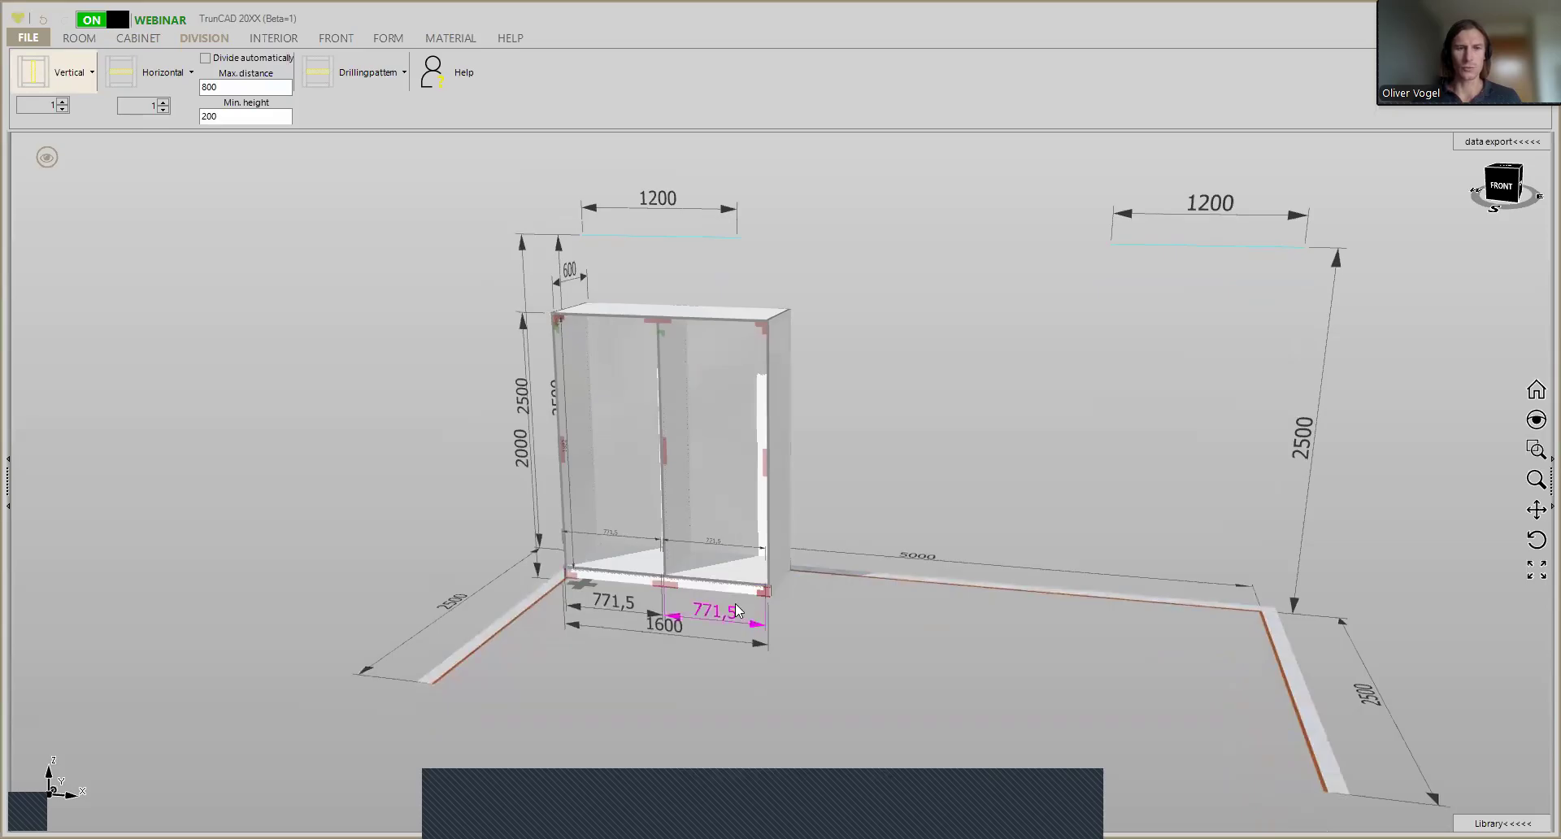
scroll(711, 609, up, 3)
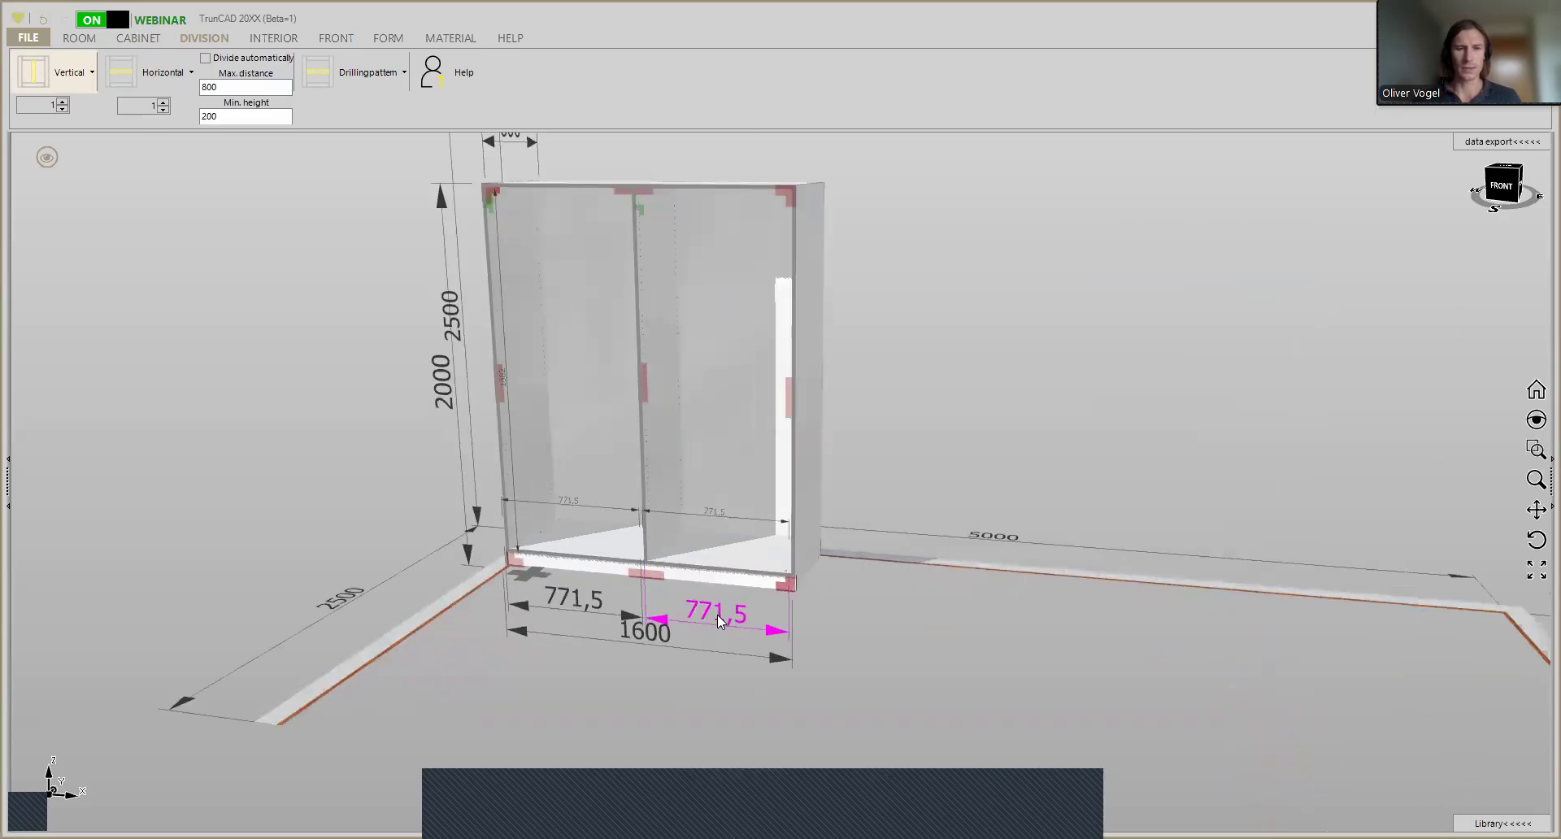
scroll(718, 620, up, 1)
scroll(719, 620, up, 1)
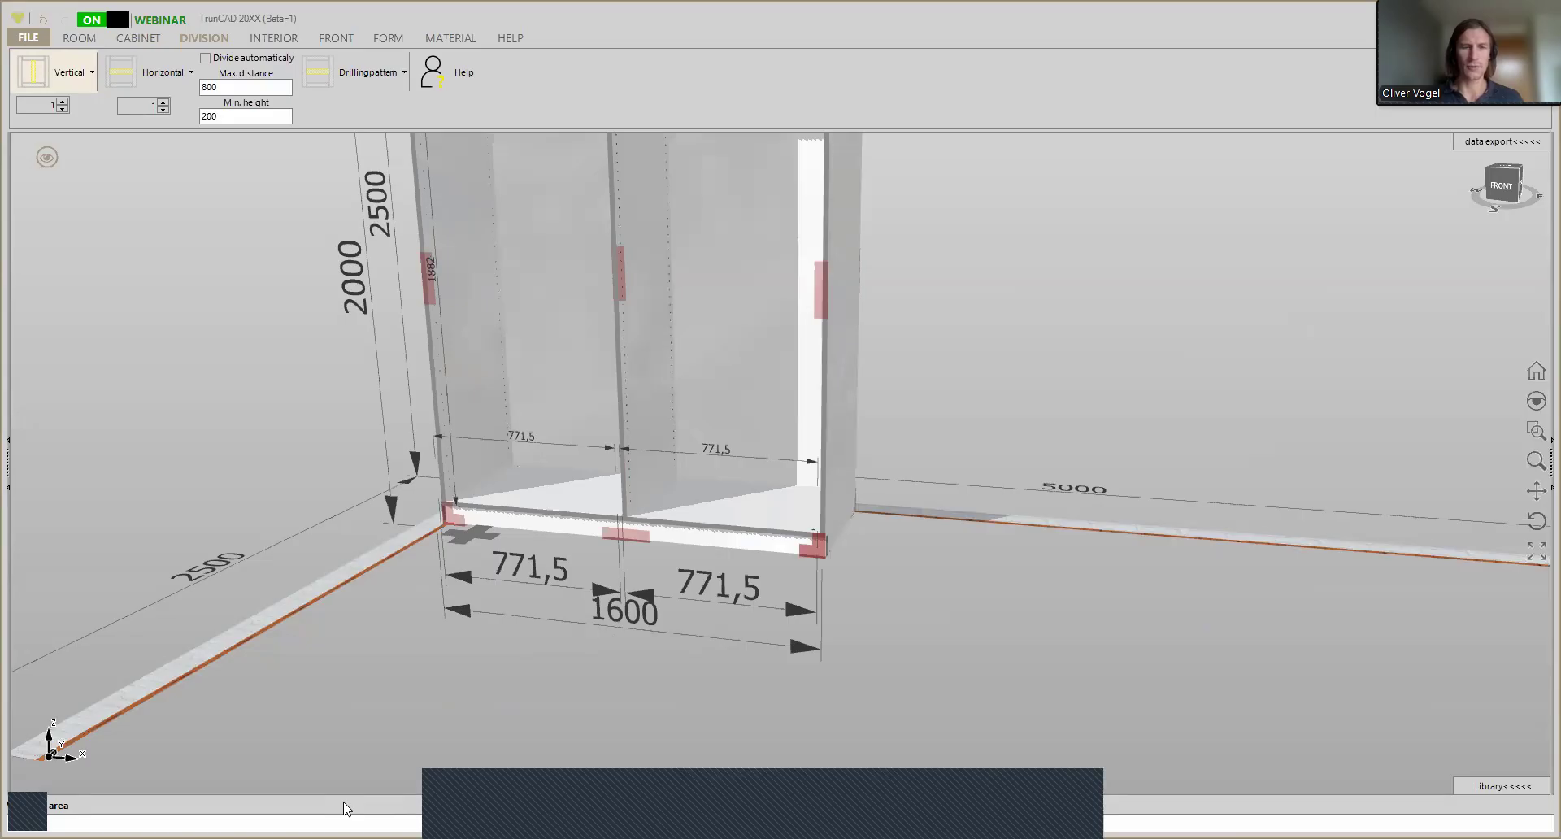
key(Return)
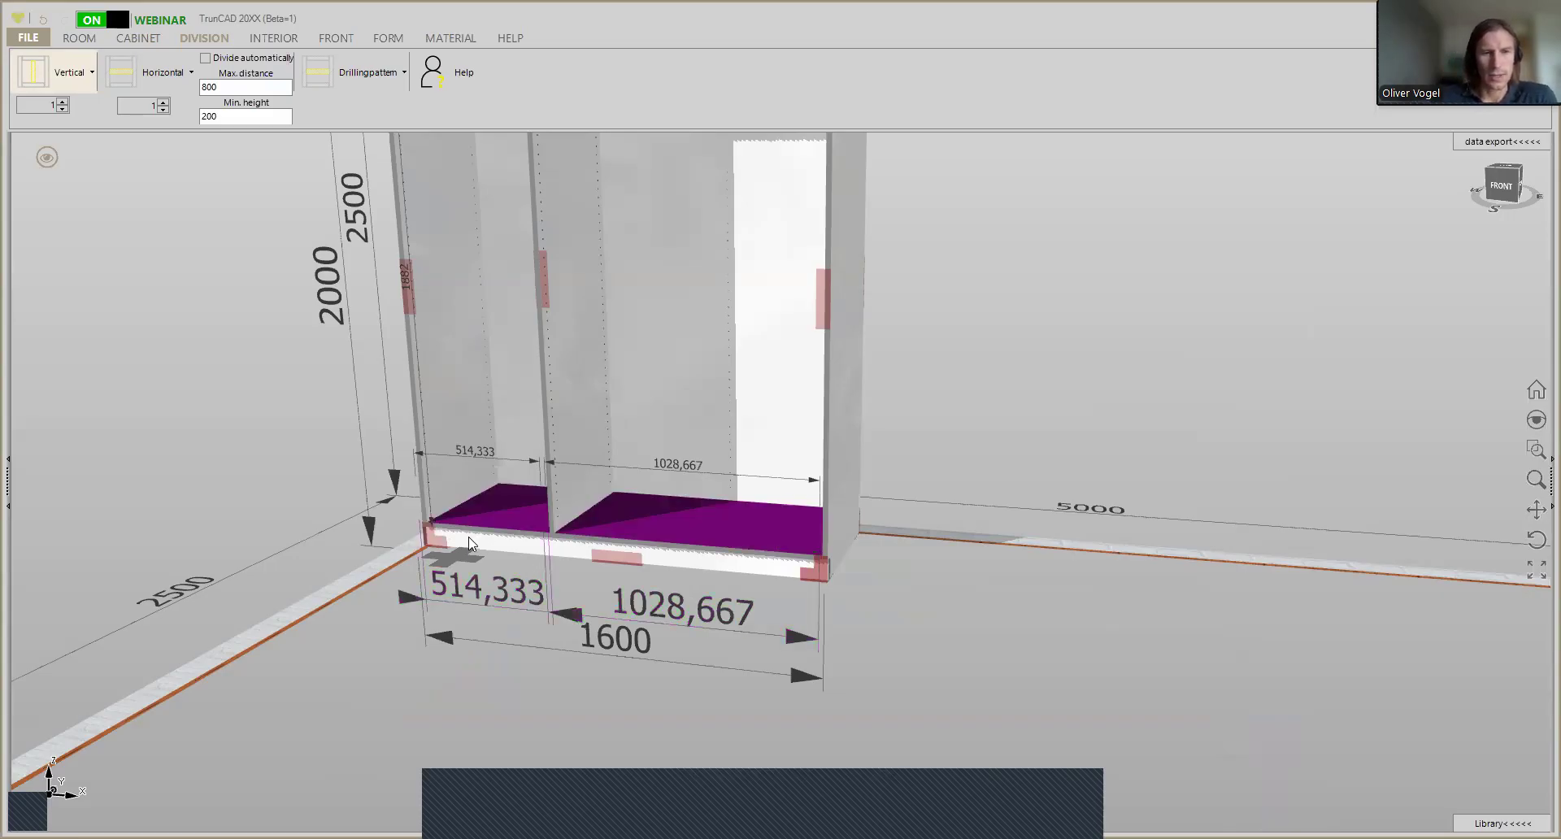
- Fit a left door to the front of the narrow left compartment
scroll(683, 581, down, 3)
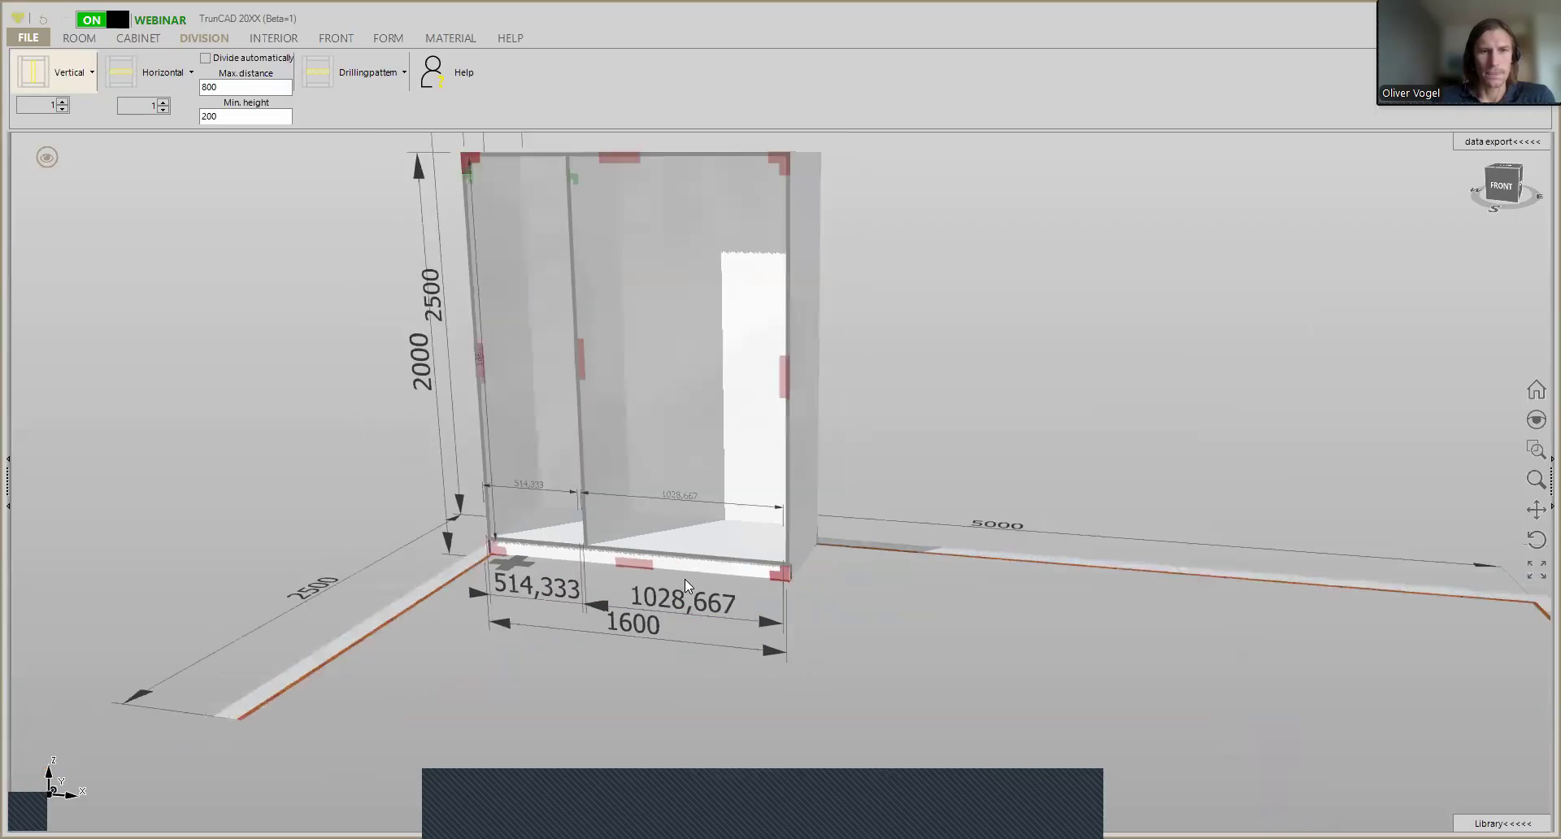
middle_drag(986, 425, 984, 489)
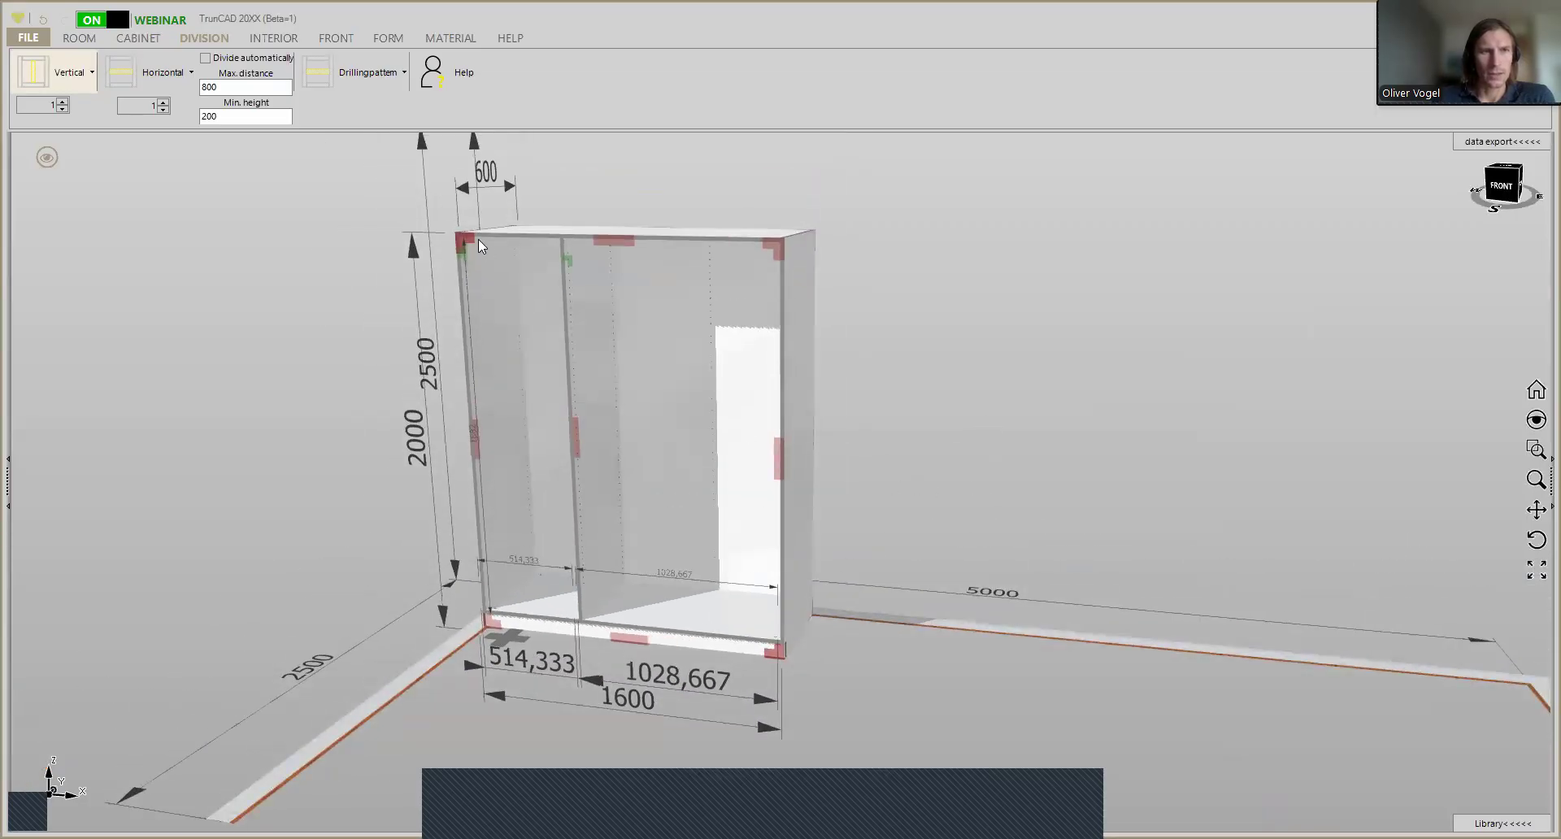
middle_drag(656, 207, 642, 210)
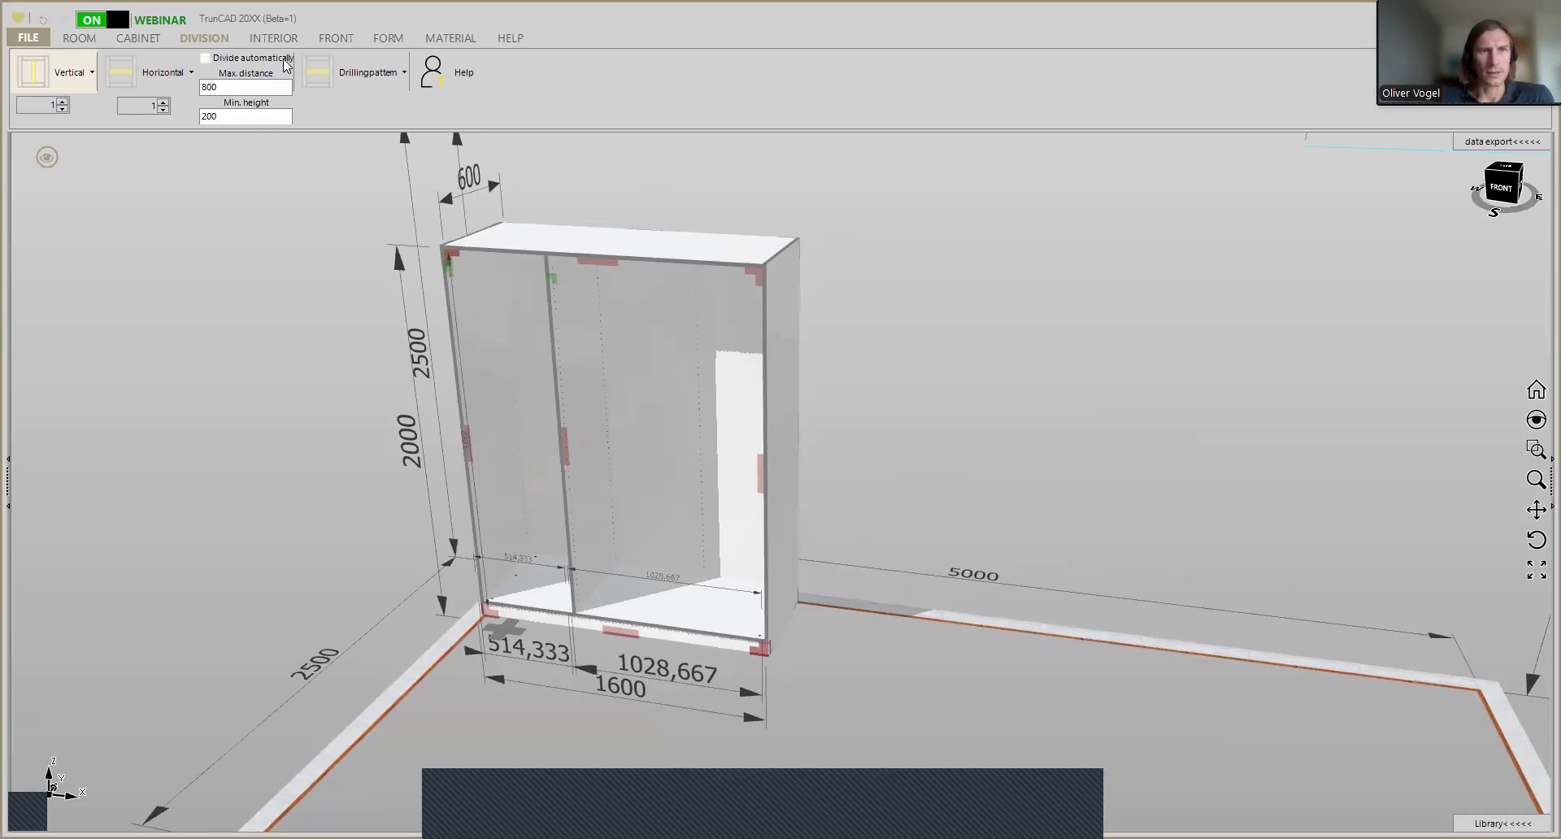
click(336, 43)
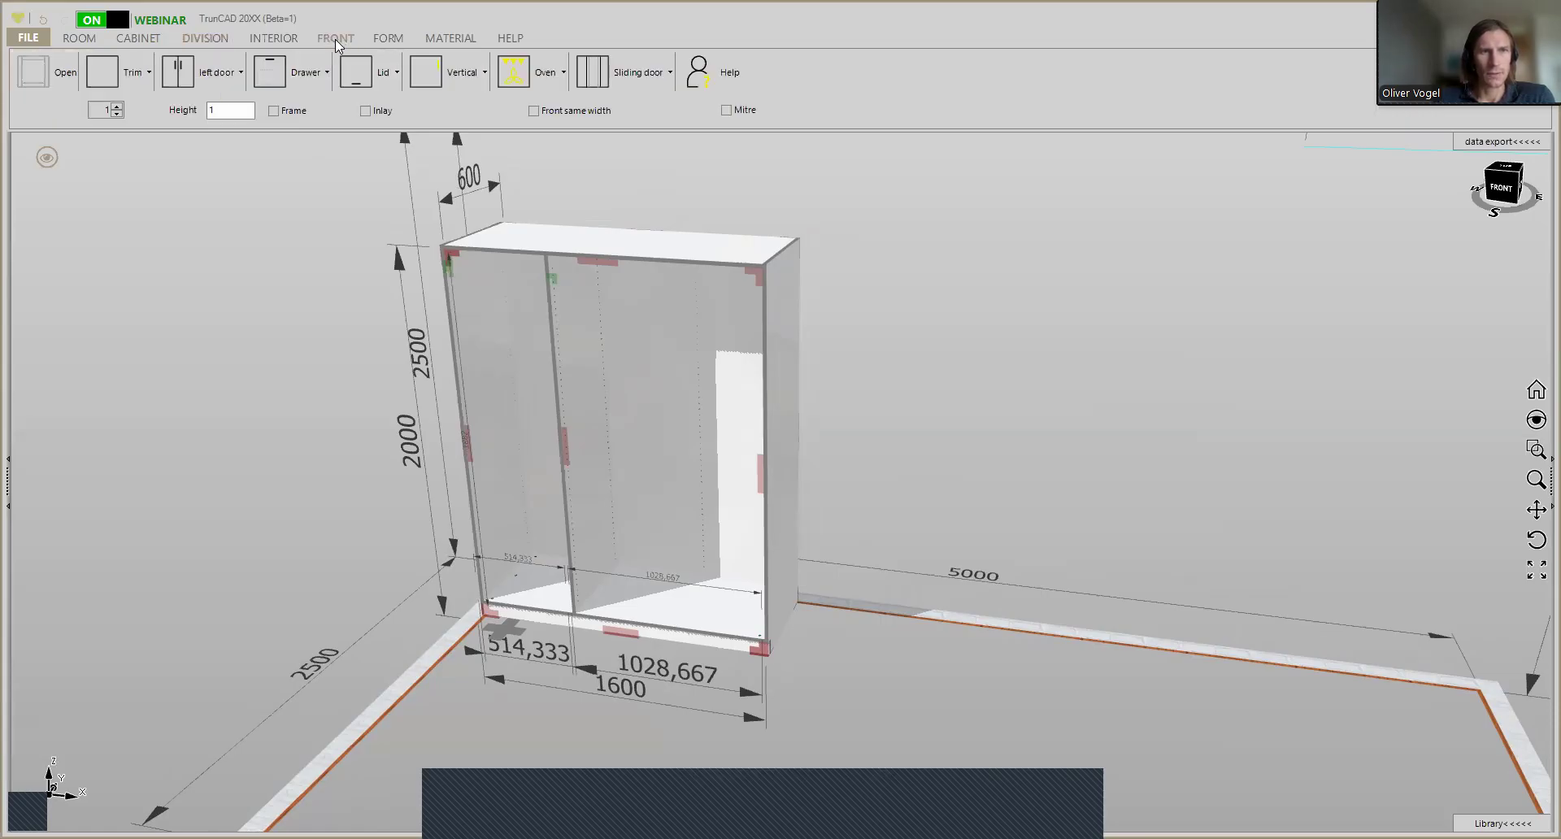
click(213, 81)
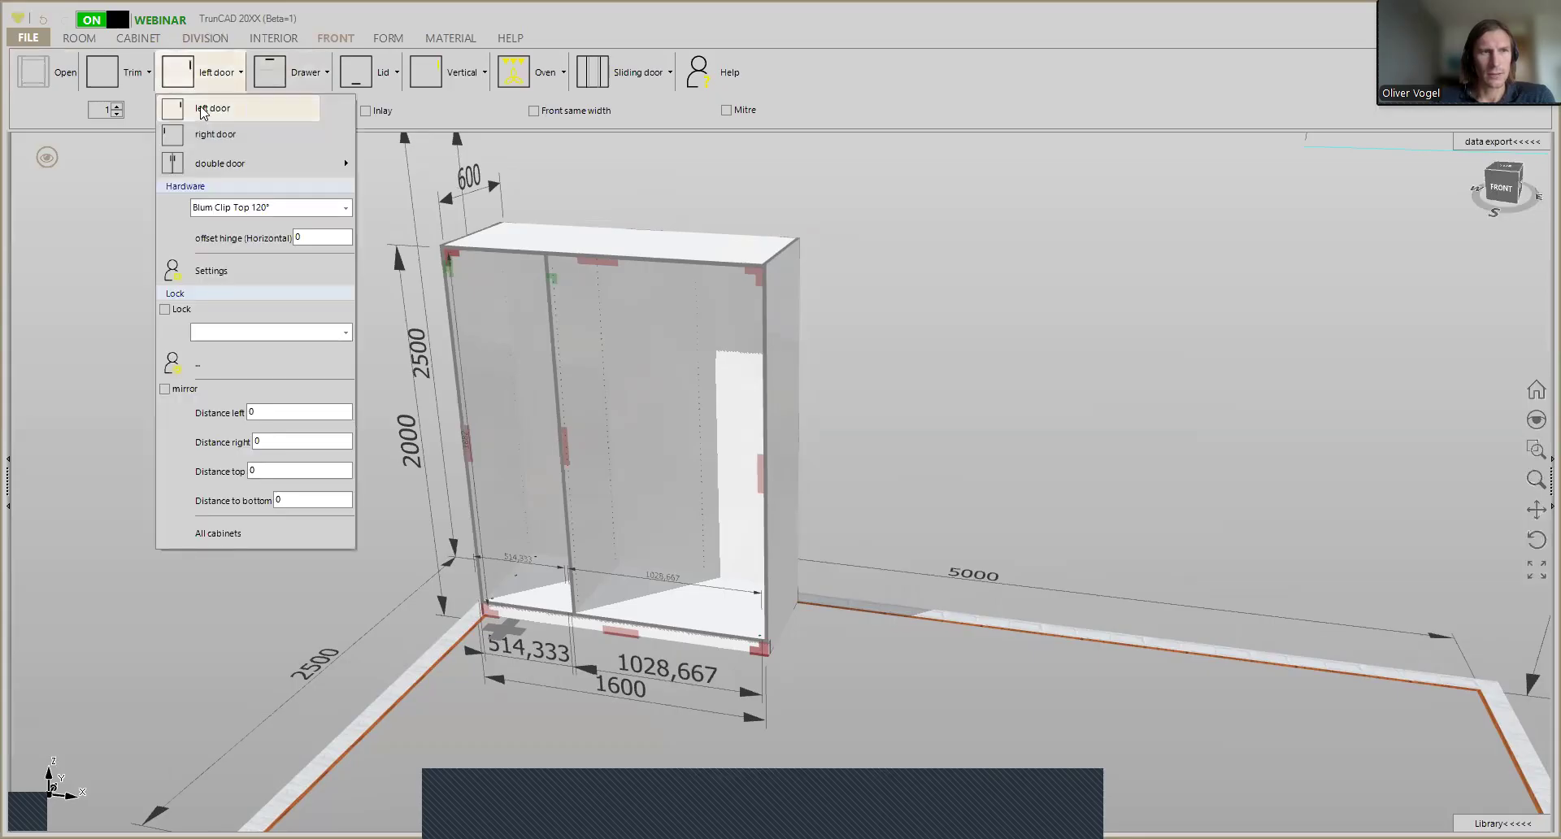
click(486, 382)
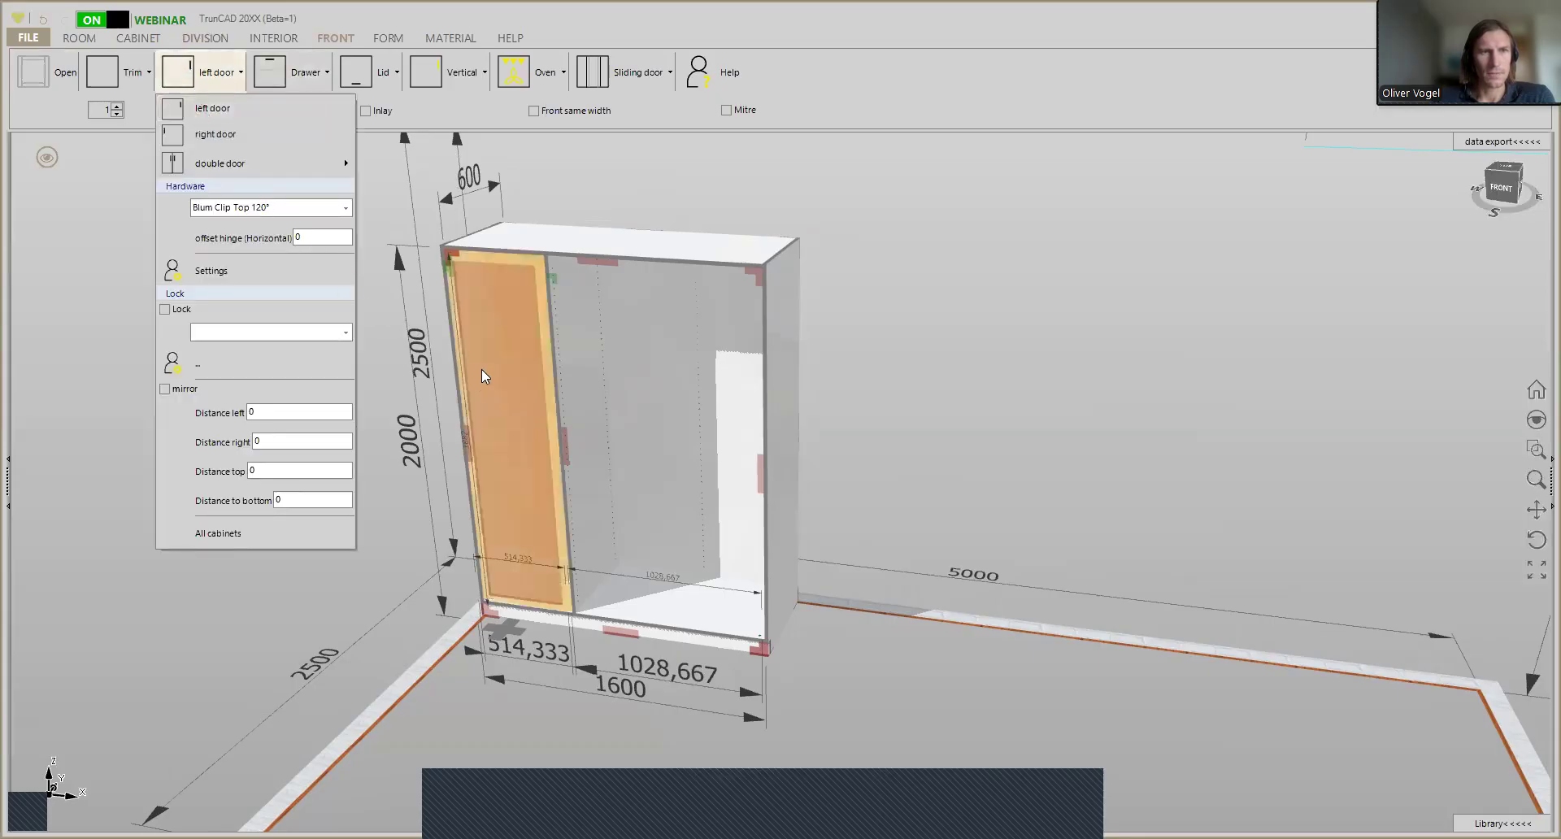
click(241, 133)
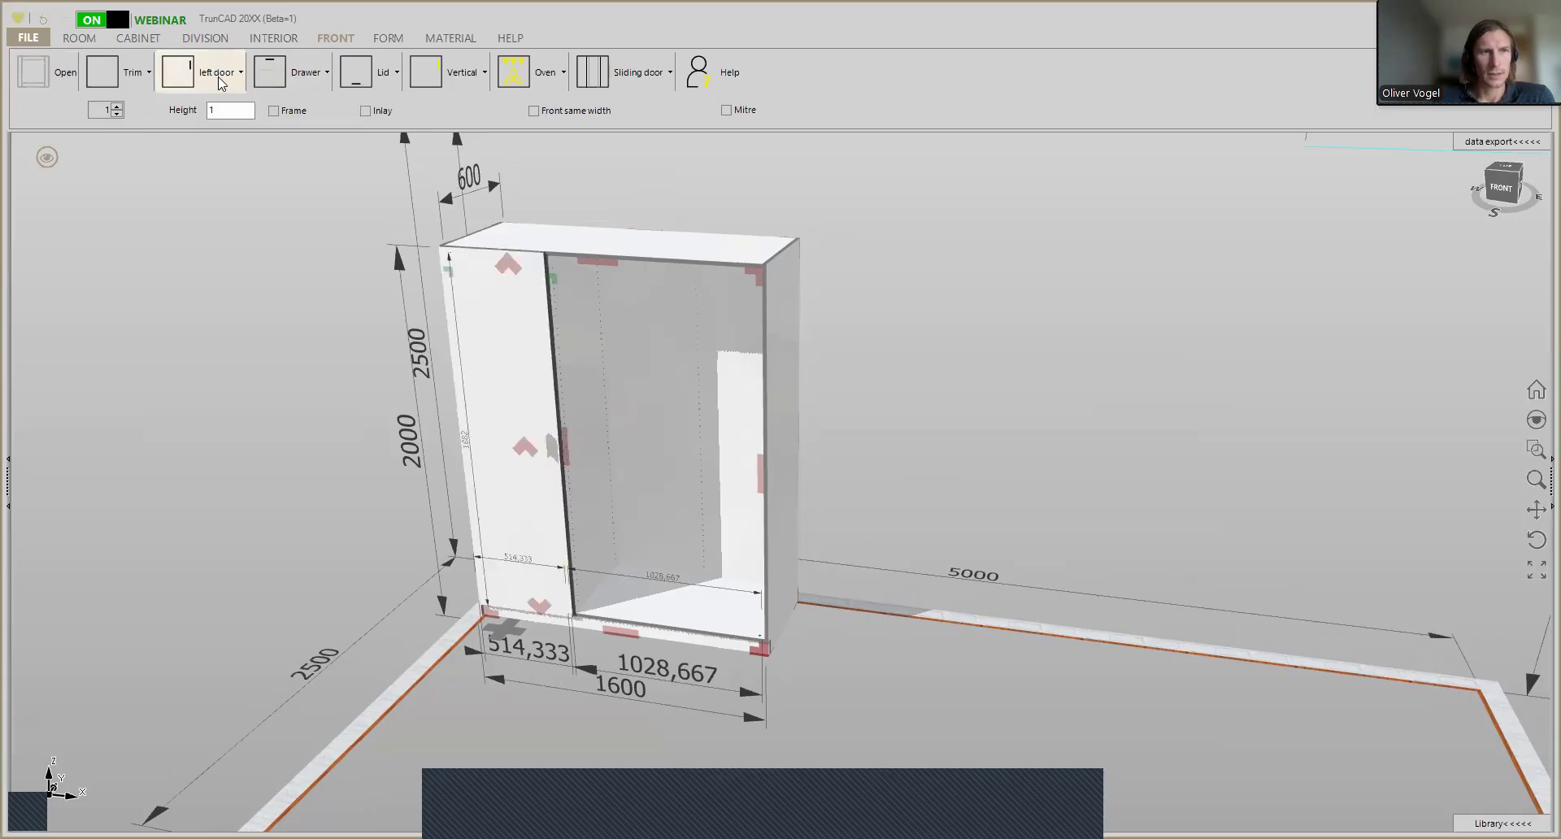
- Fit a double door to the front of the wide right compartment
click(220, 77)
click(228, 161)
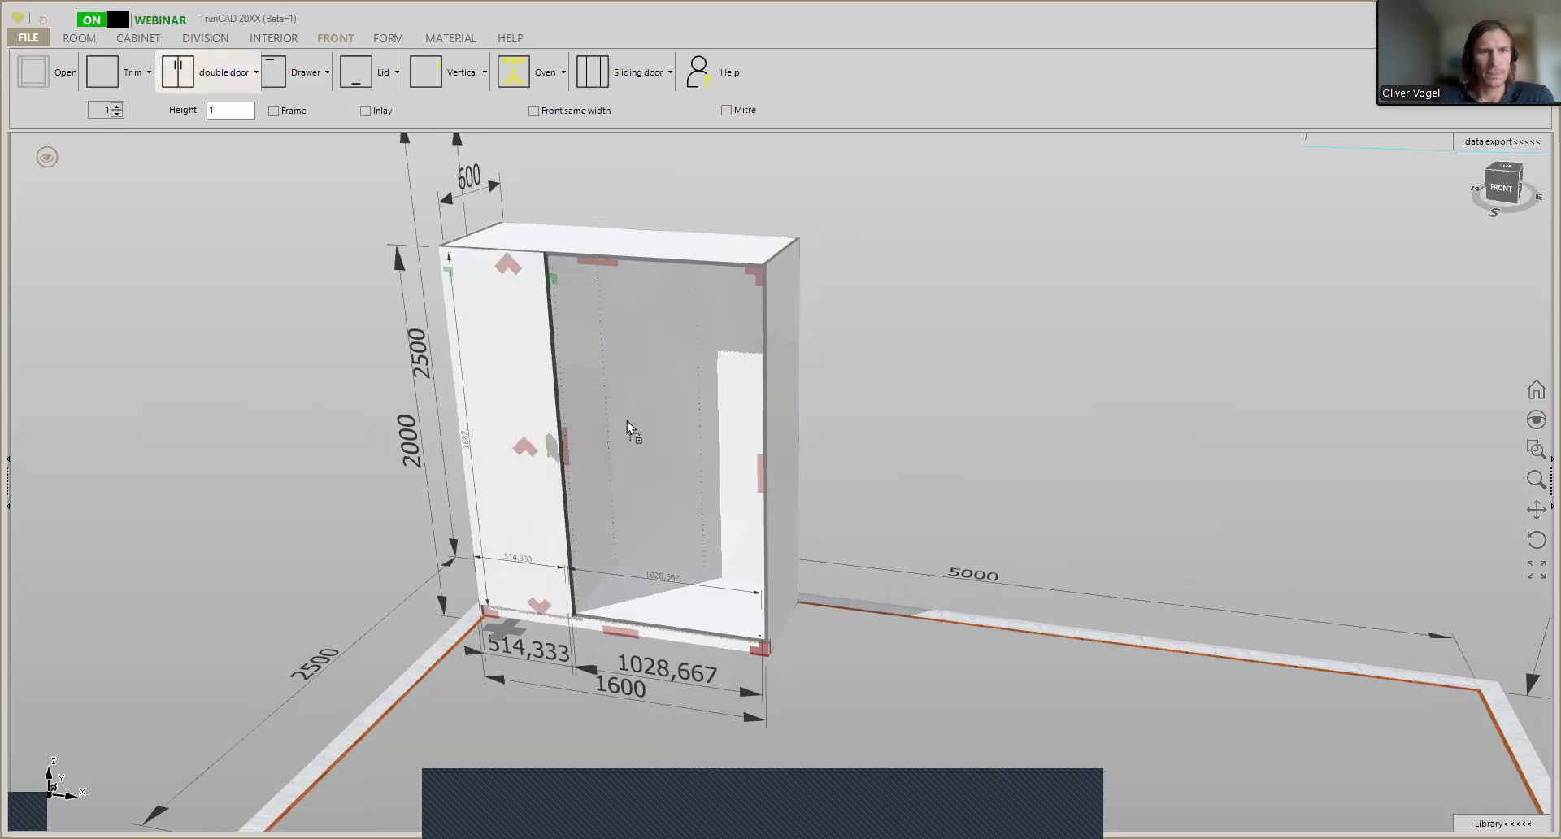
click(620, 391)
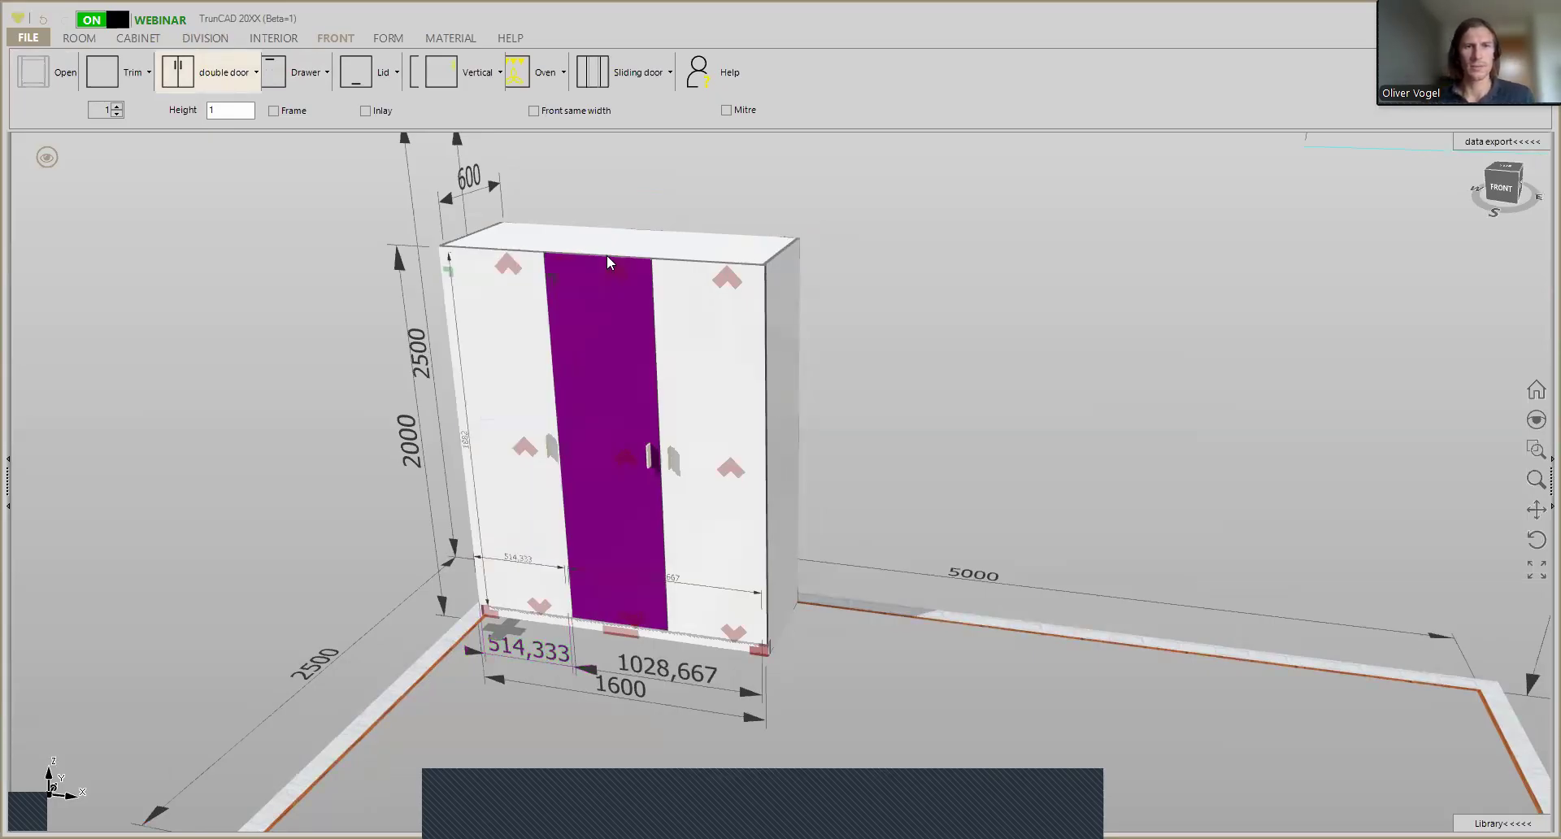
- Measure the width of the left door along its upper front edge
scroll(496, 230, up, 5)
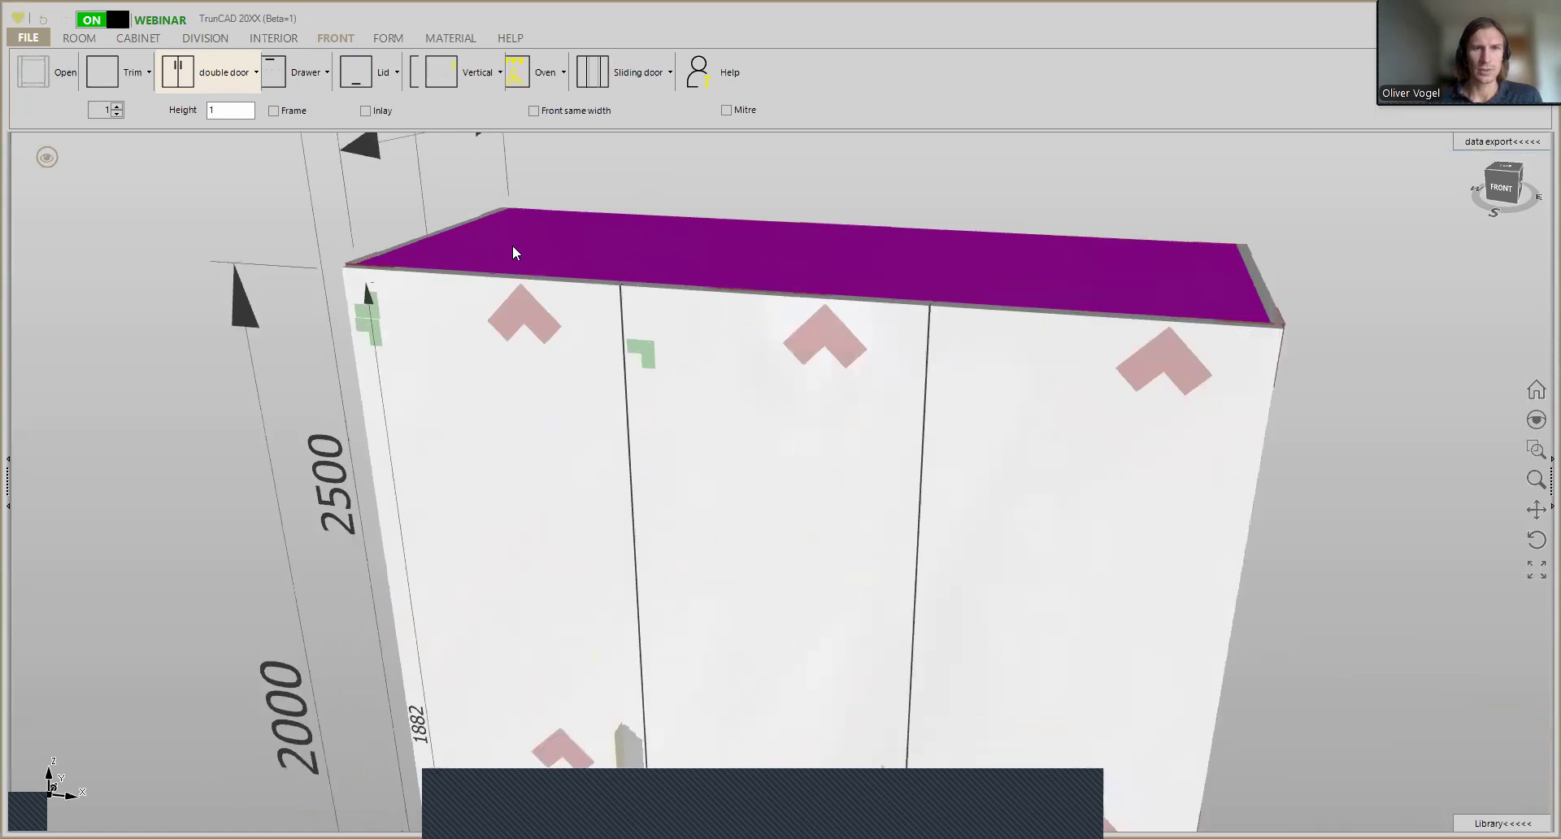
scroll(513, 247, up, 3)
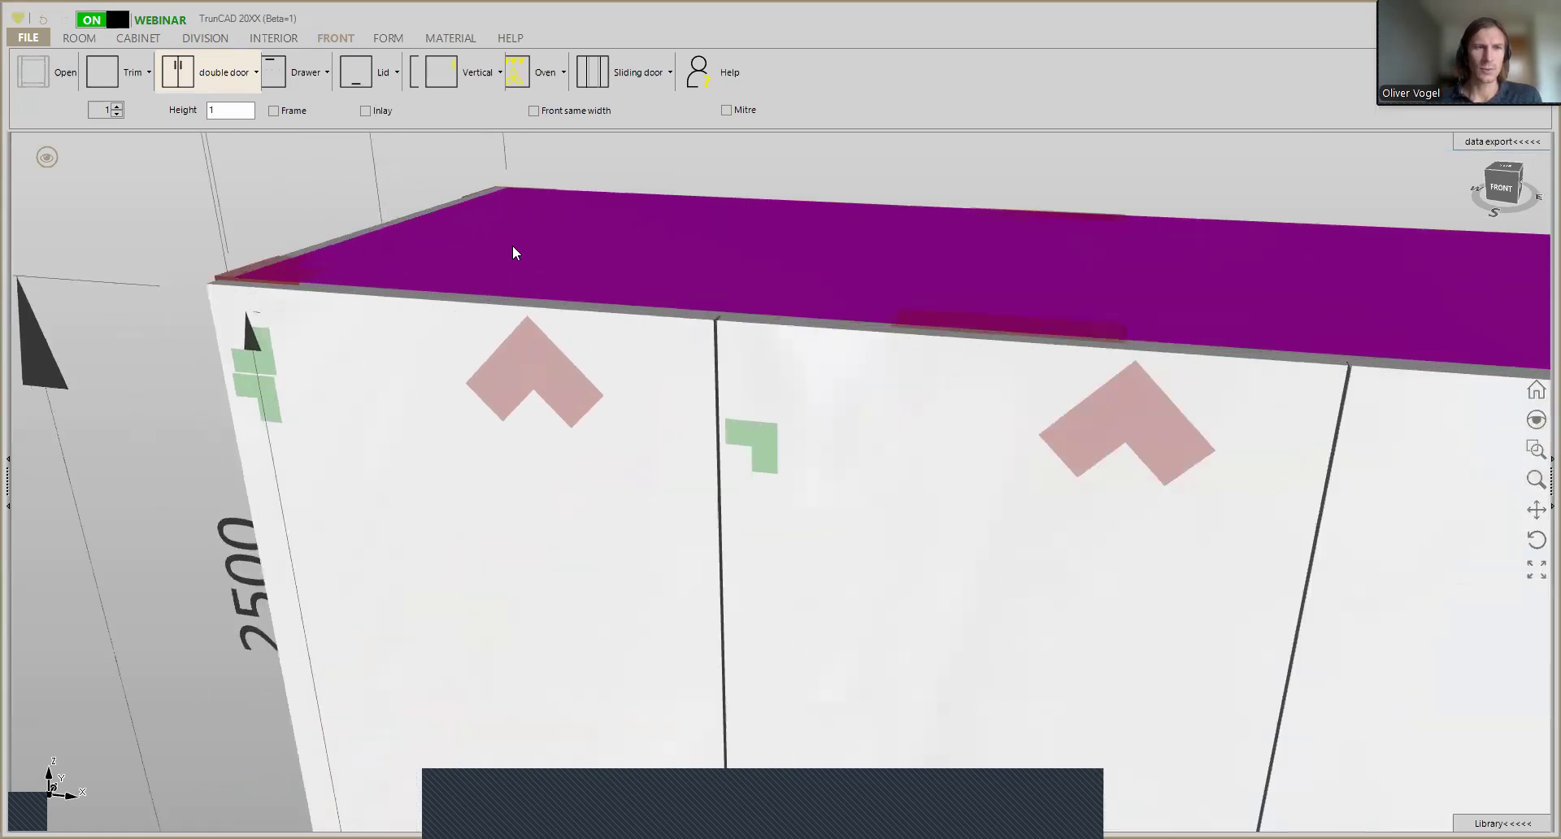
scroll(513, 252, up, 3)
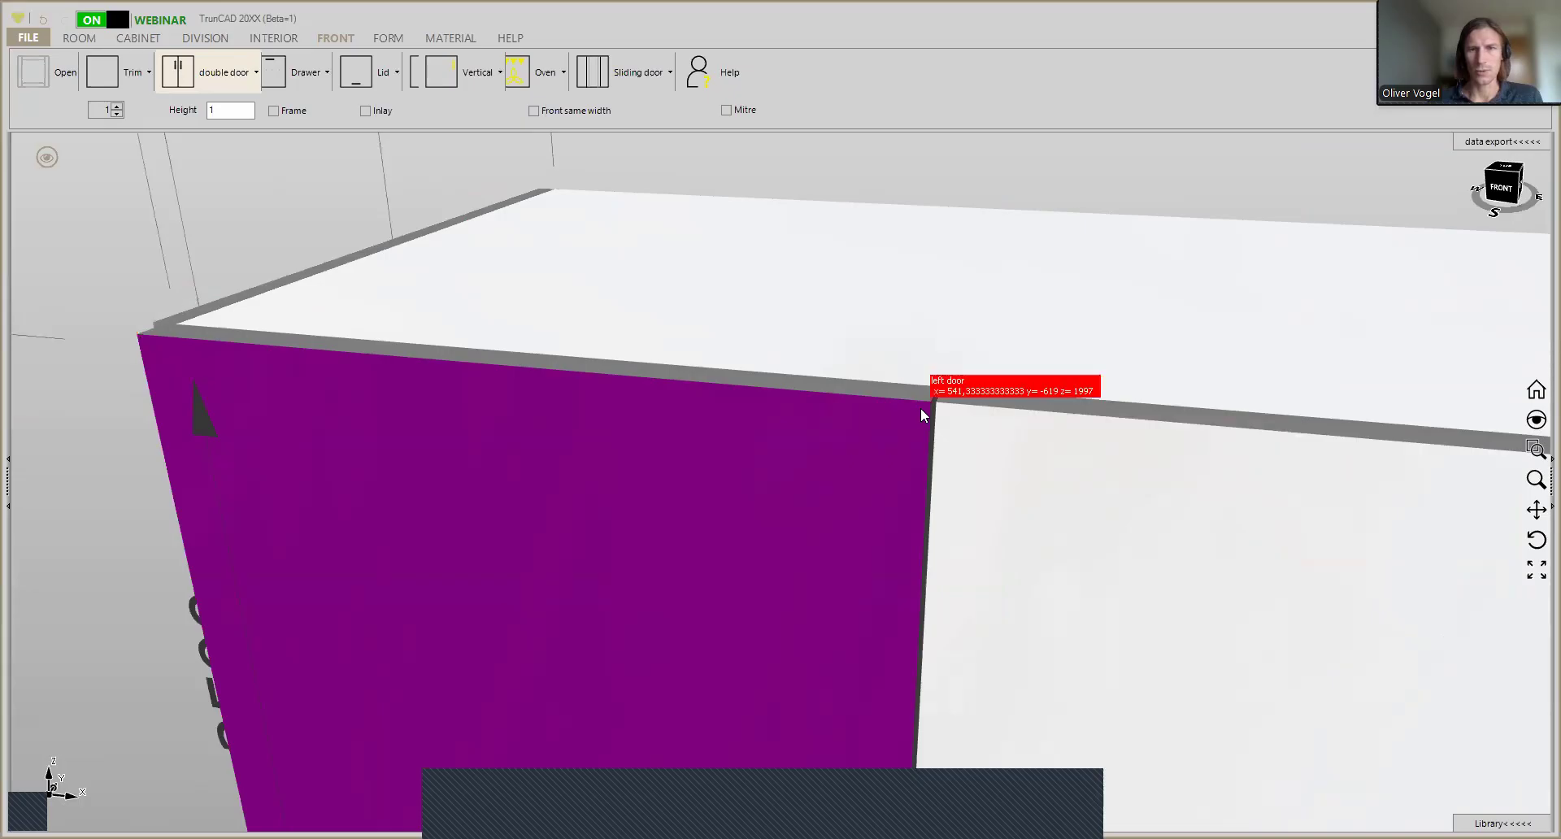
click(140, 339)
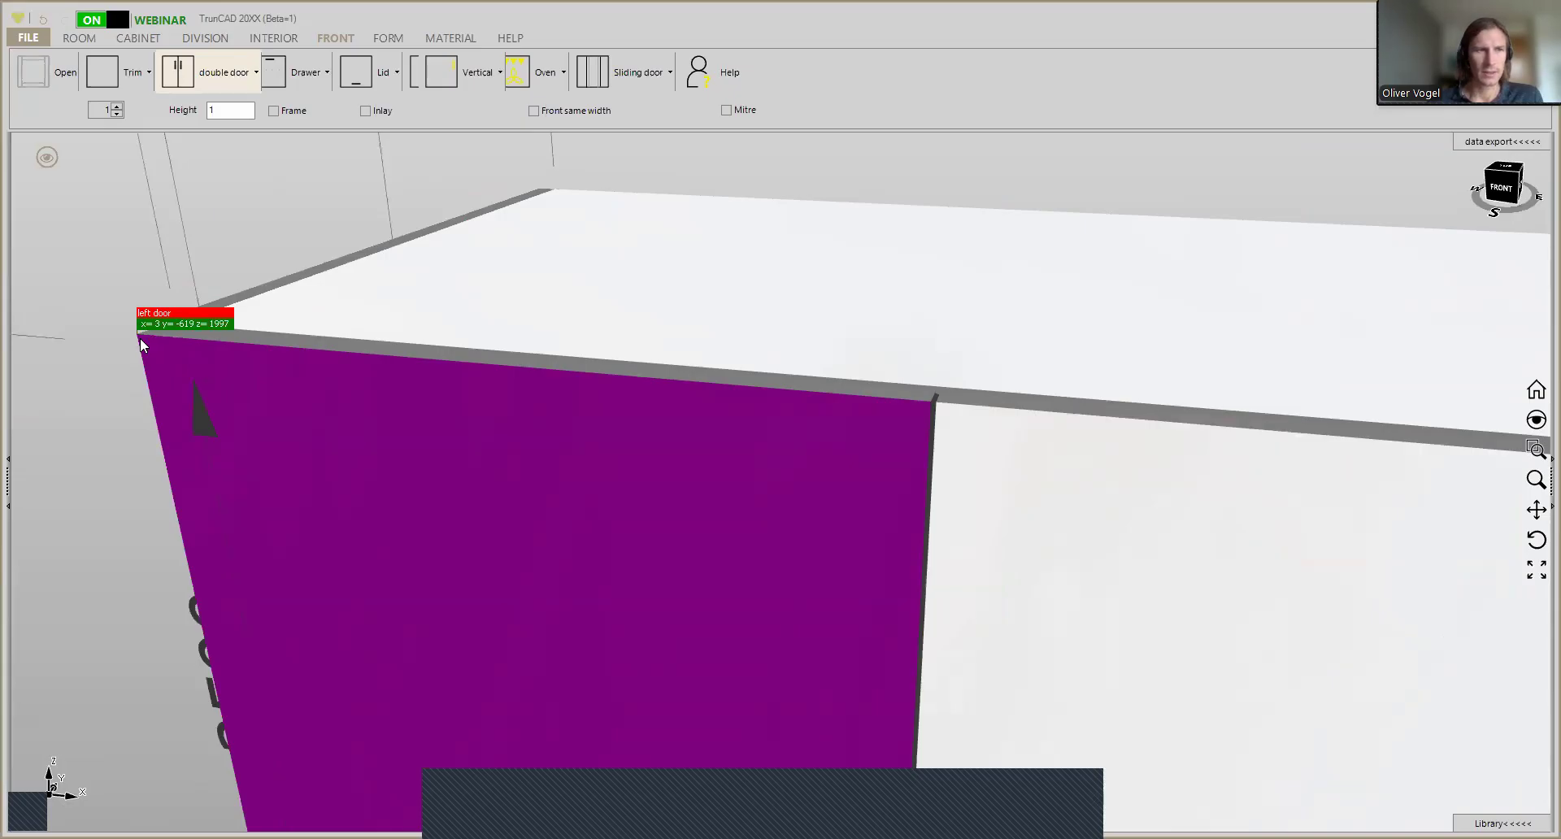
click(933, 408)
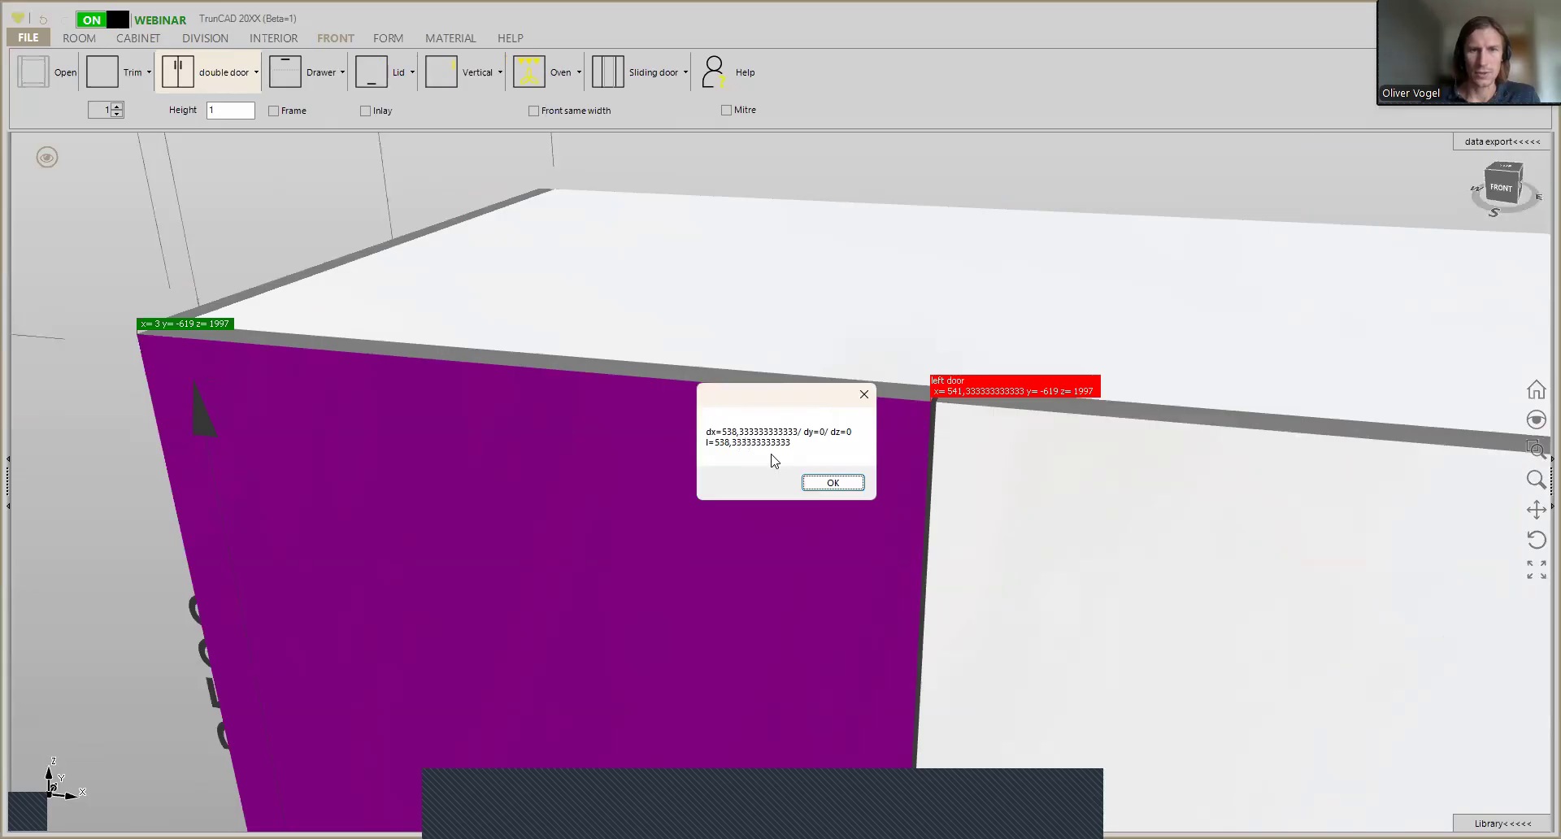
click(833, 483)
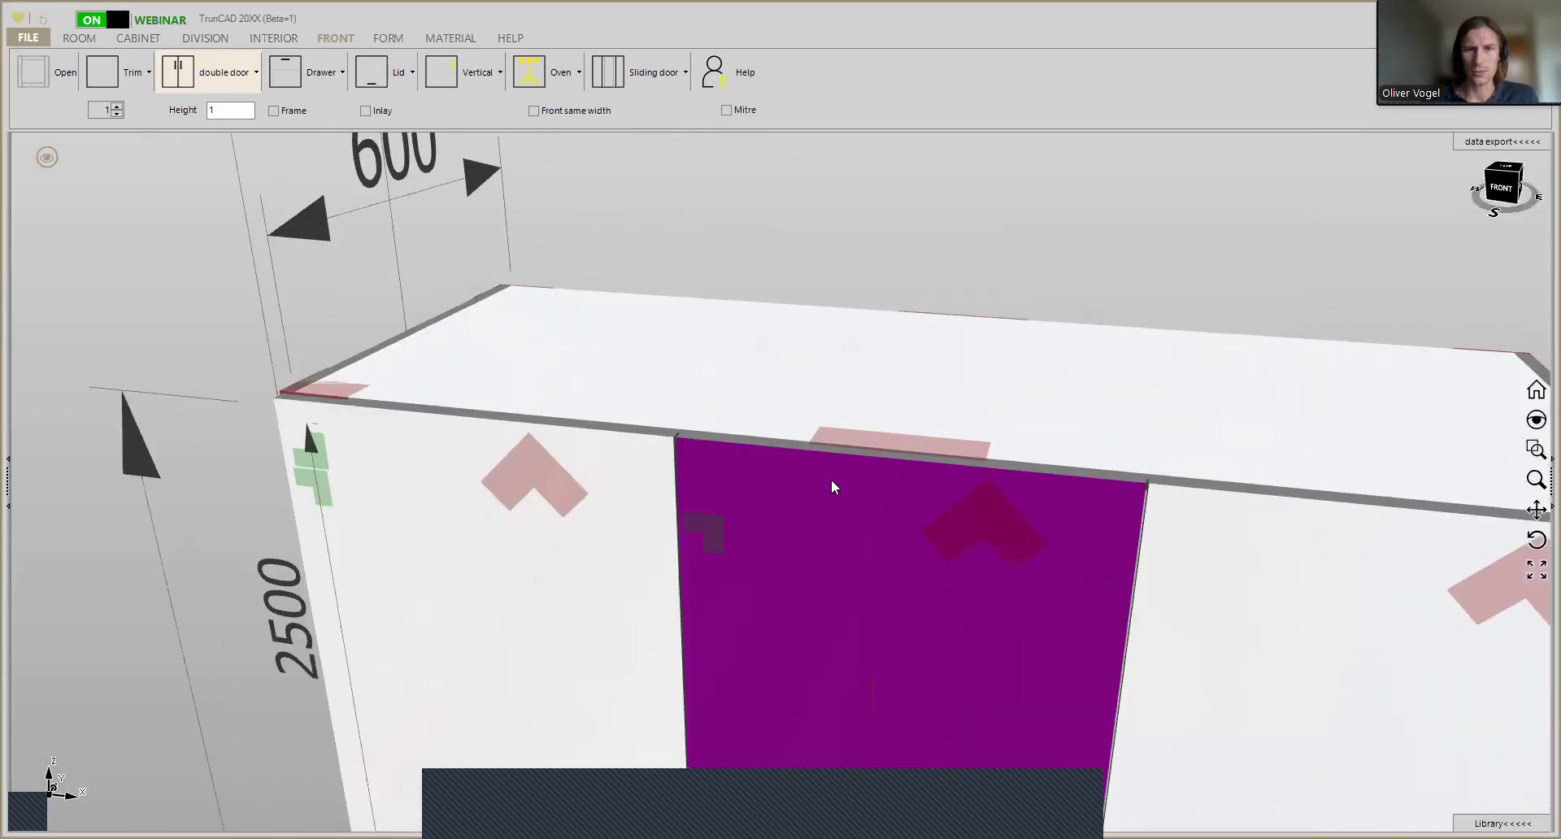
- Measure the width of the middle door between its upper front corners
scroll(733, 453, up, 1)
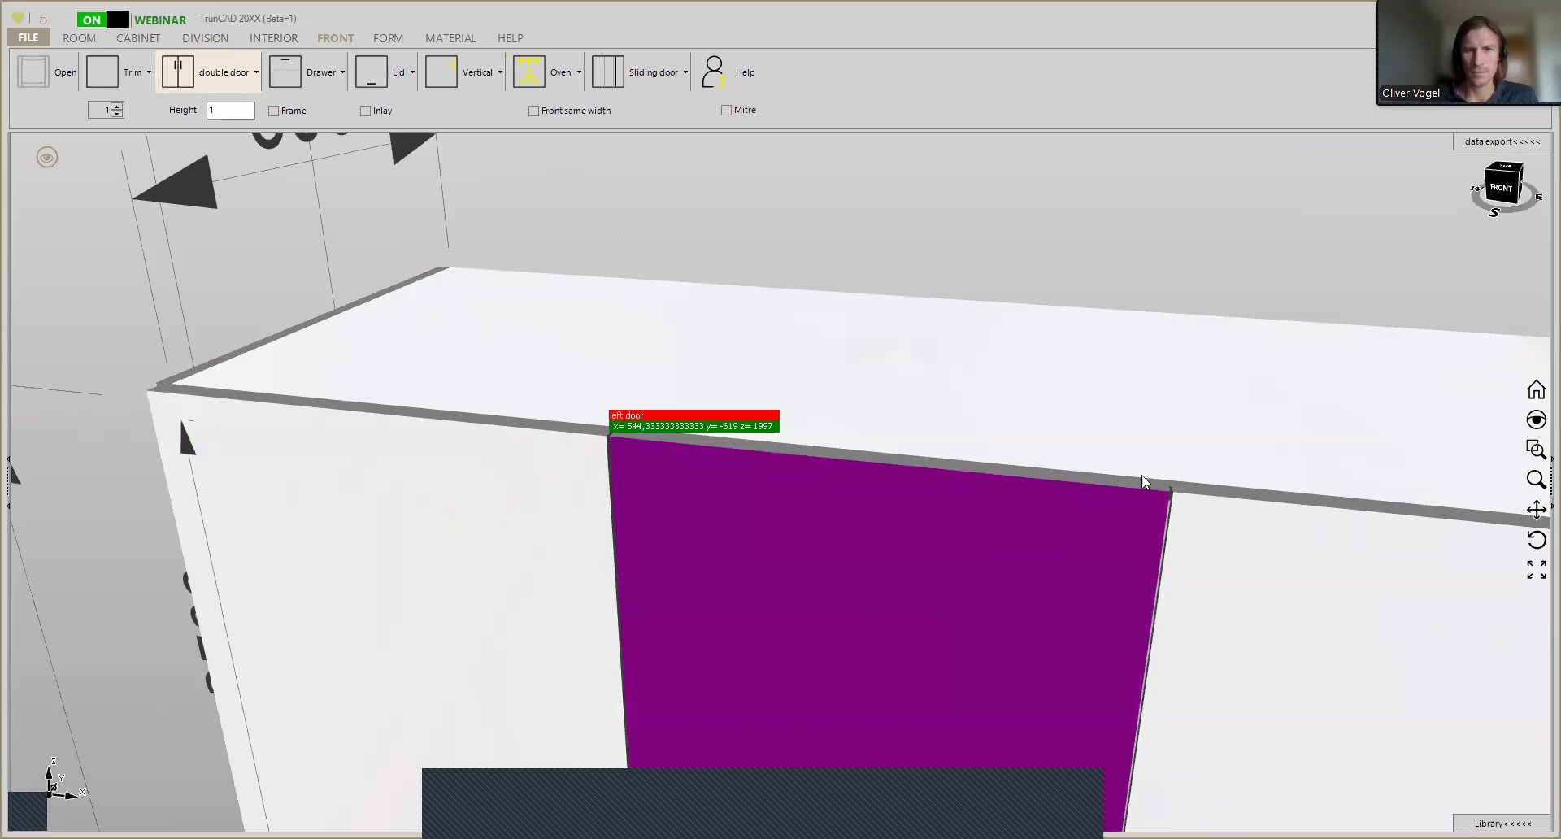
click(1164, 498)
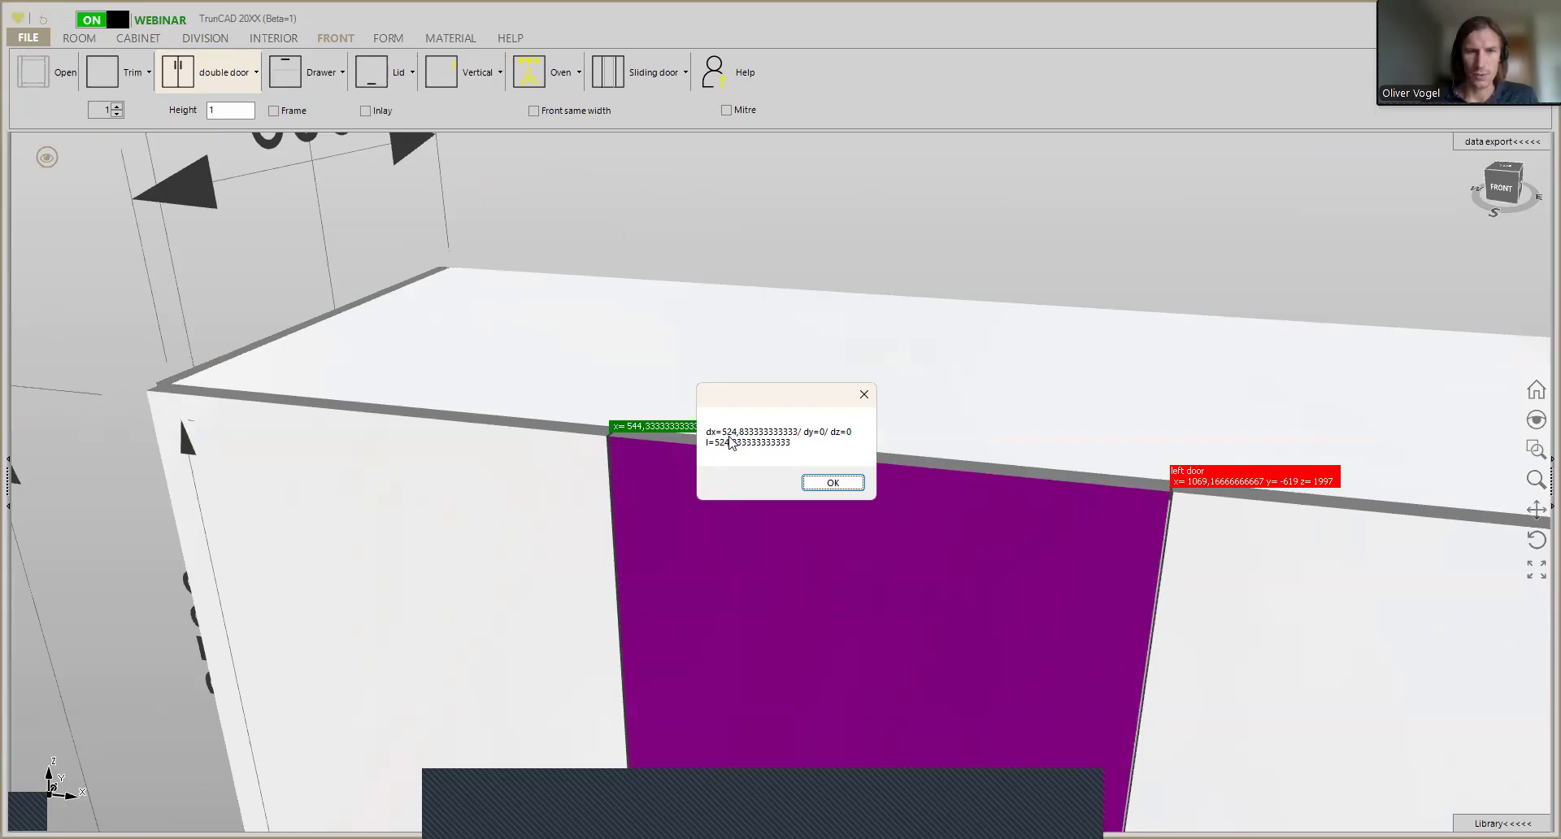
click(833, 483)
- Enable the Front same width option for the wardrobe's three doors
scroll(964, 498, down, 2)
scroll(911, 488, up, 3)
scroll(823, 441, down, 2)
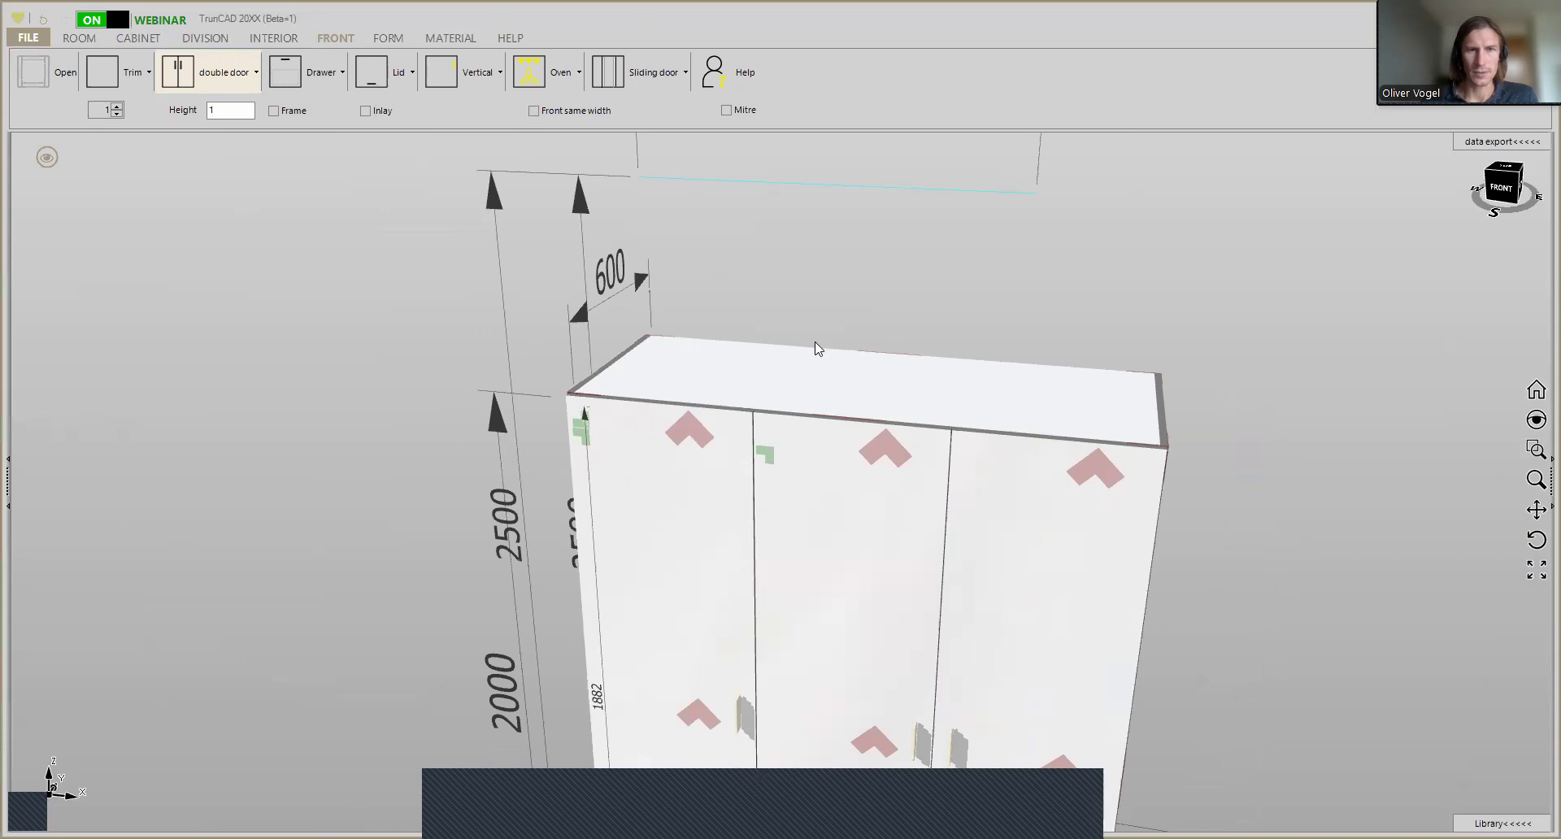
scroll(816, 348, down, 3)
scroll(745, 300, up, 2)
middle_drag(745, 299, 623, 208)
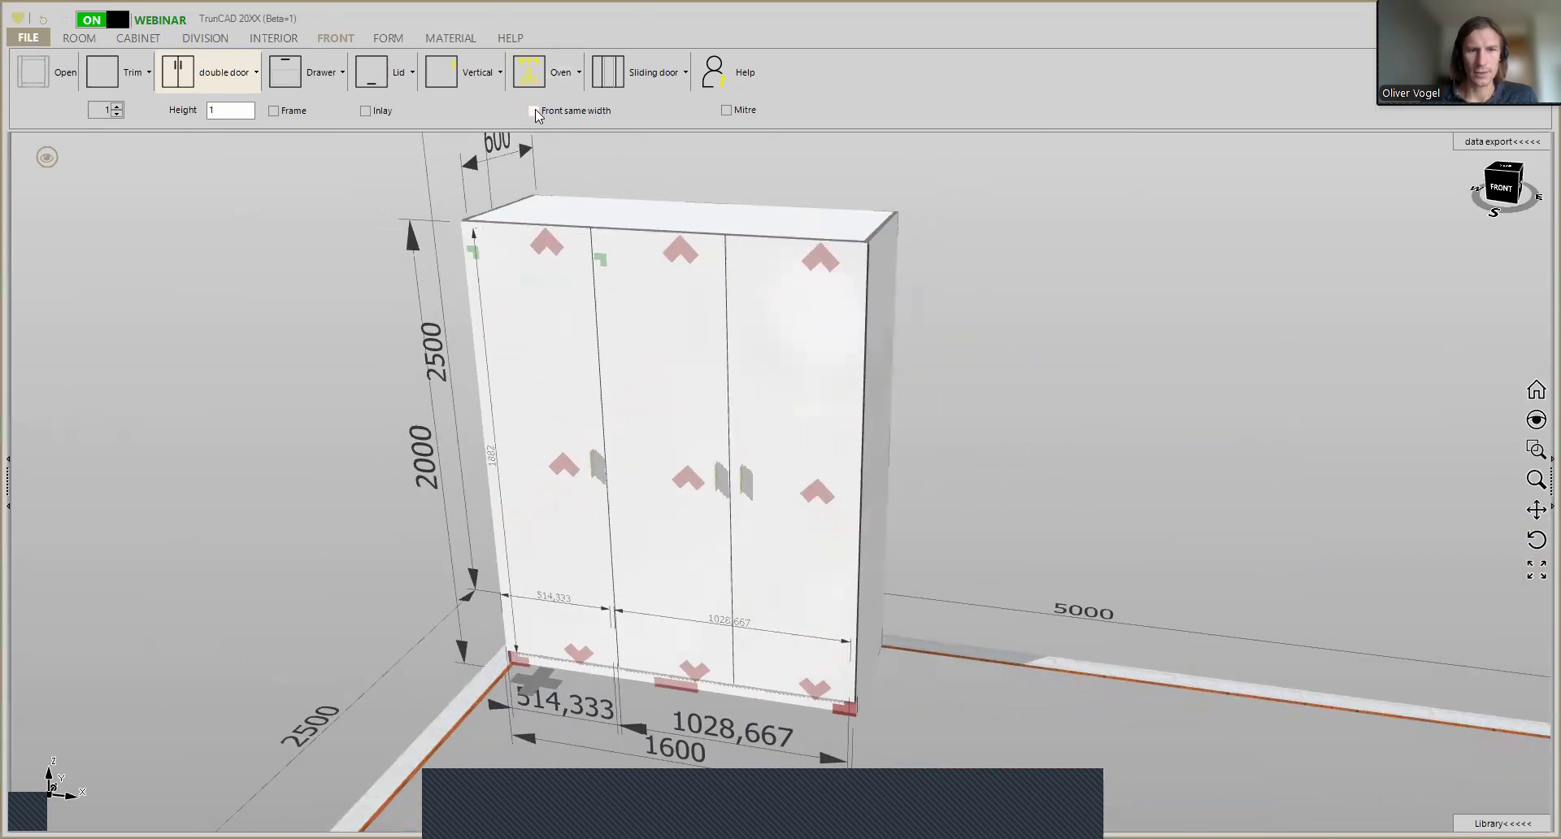
click(534, 110)
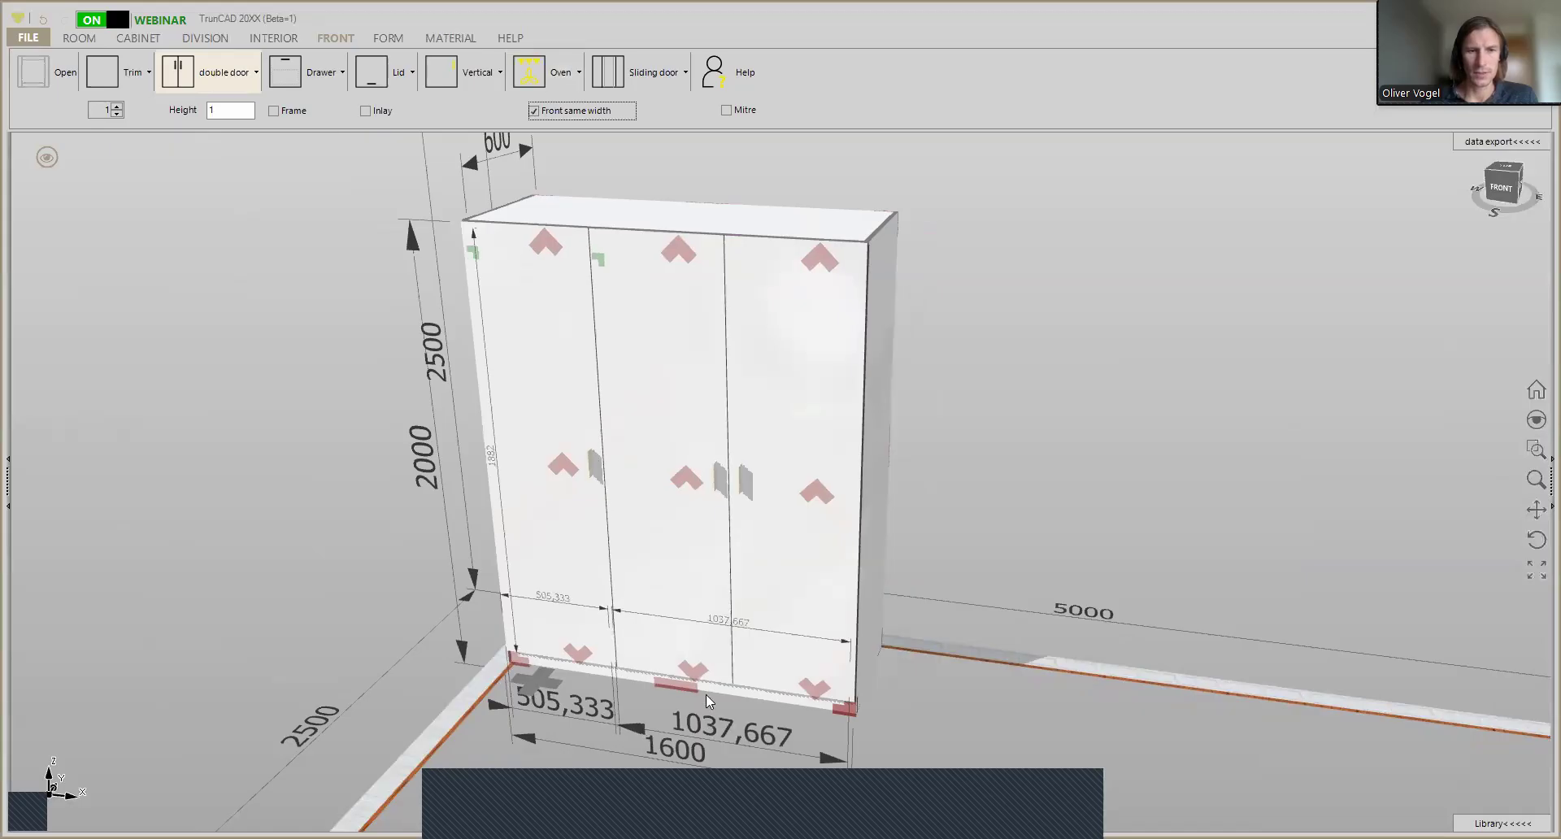
scroll(693, 680, up, 3)
middle_drag(717, 650, 712, 614)
scroll(688, 666, up, 2)
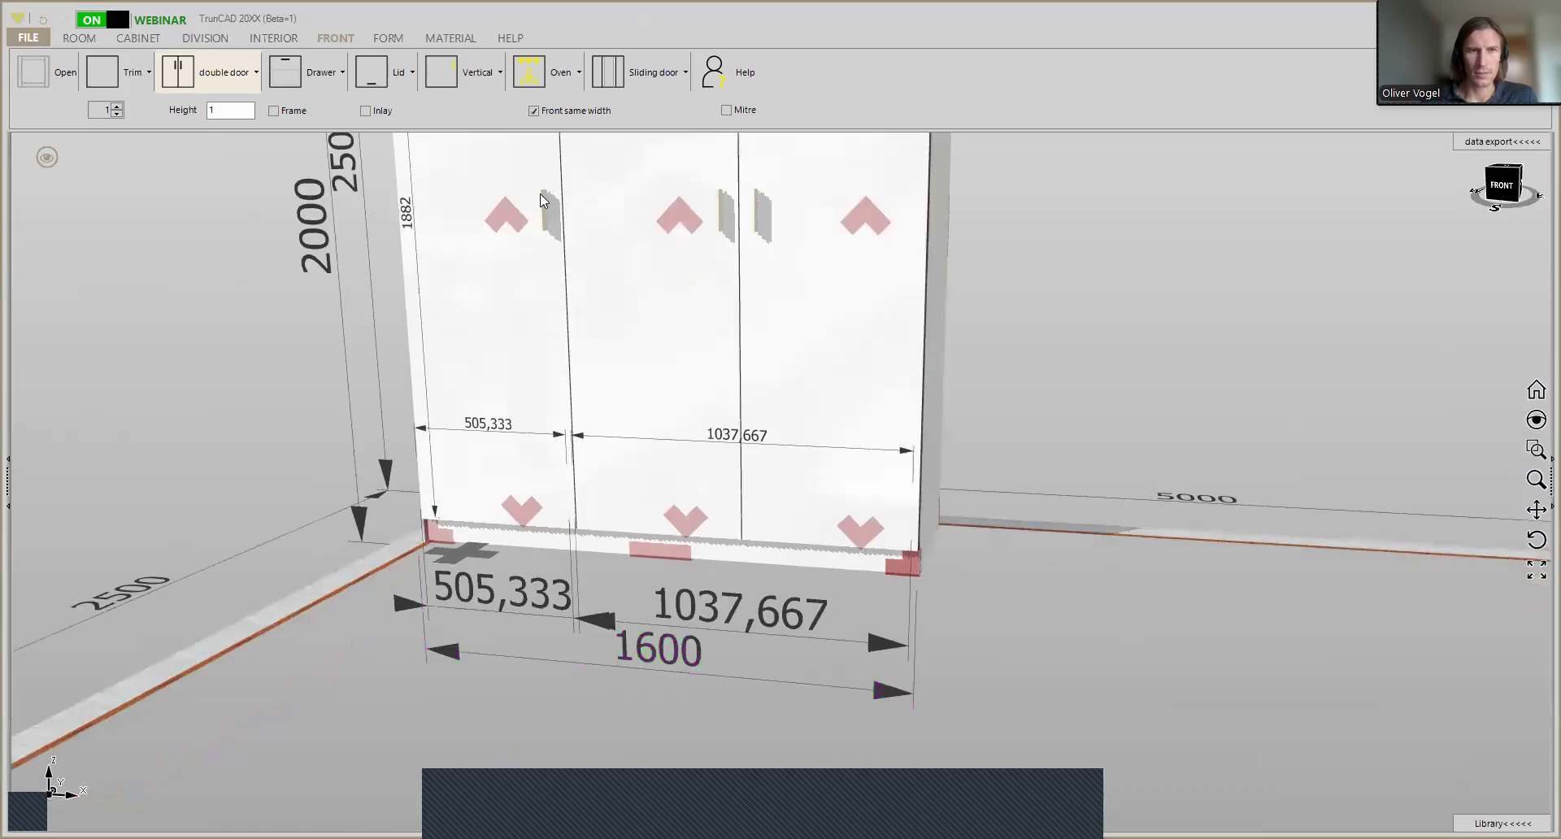
click(534, 113)
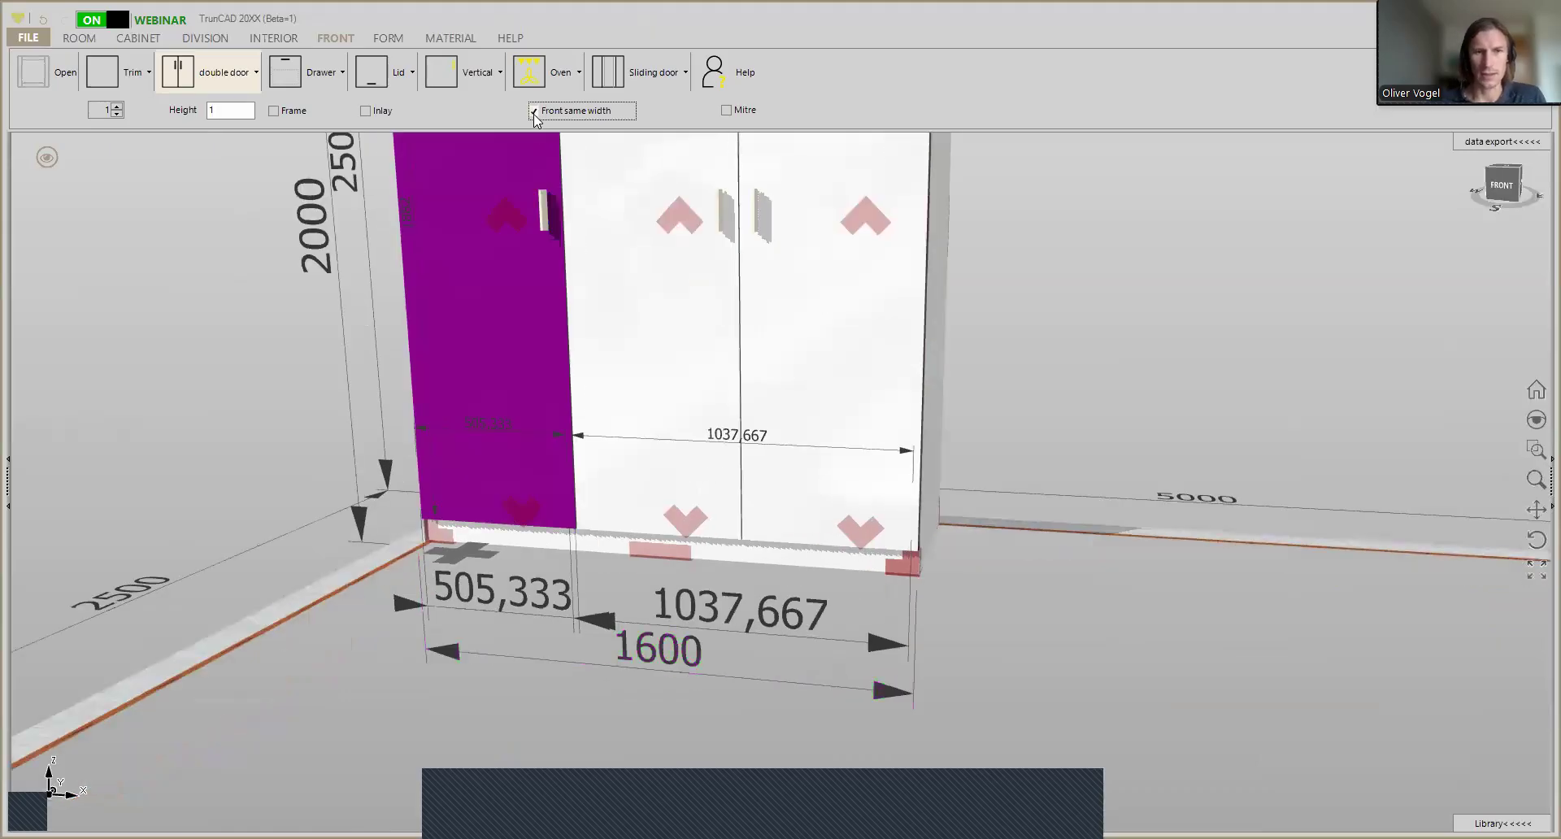
click(534, 112)
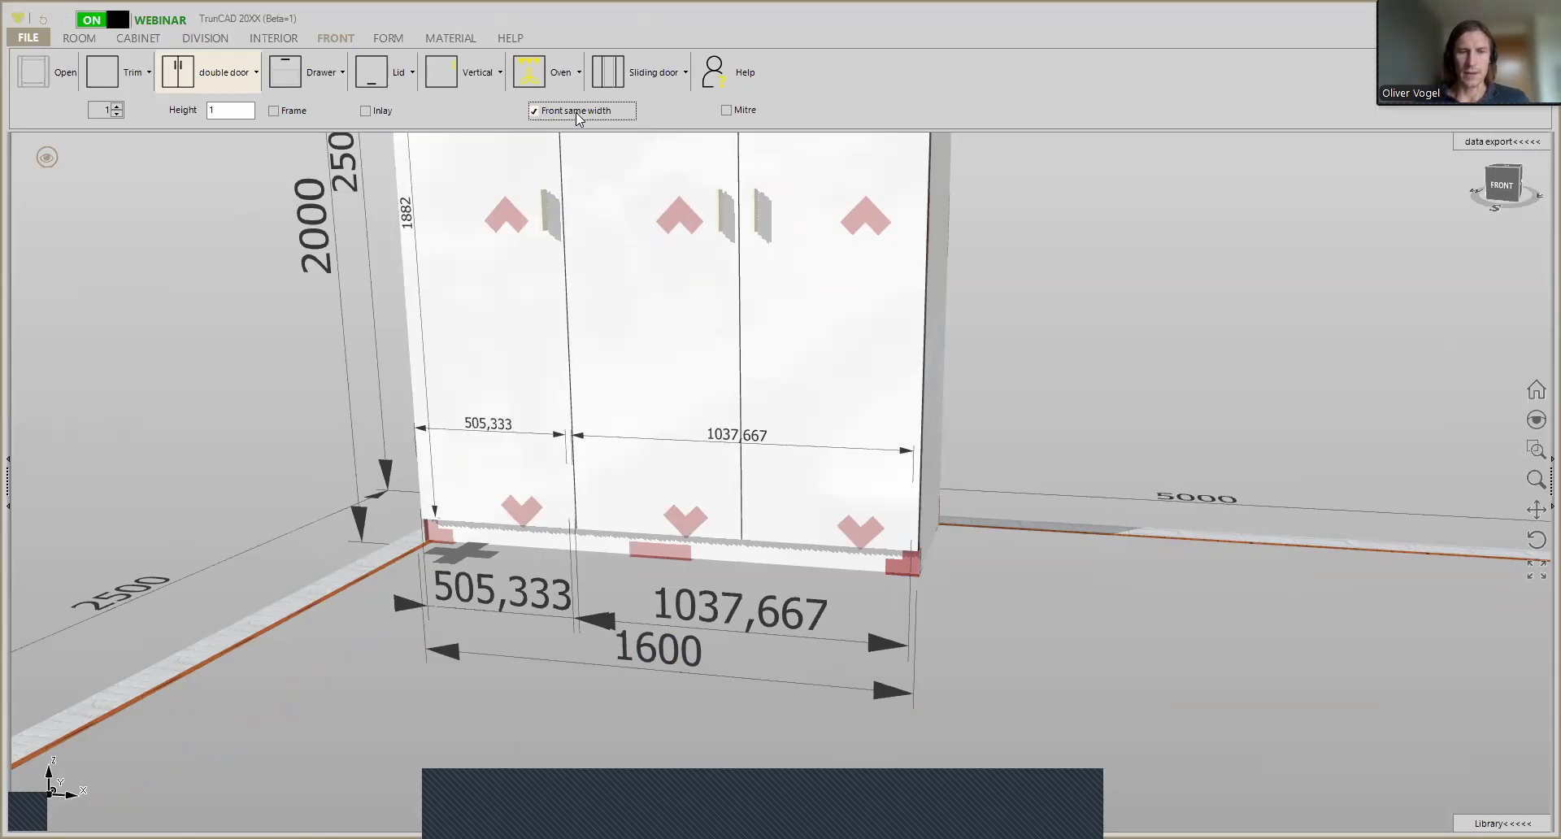
- Measure the left door's width again with the Front same width option active
click(797, 358)
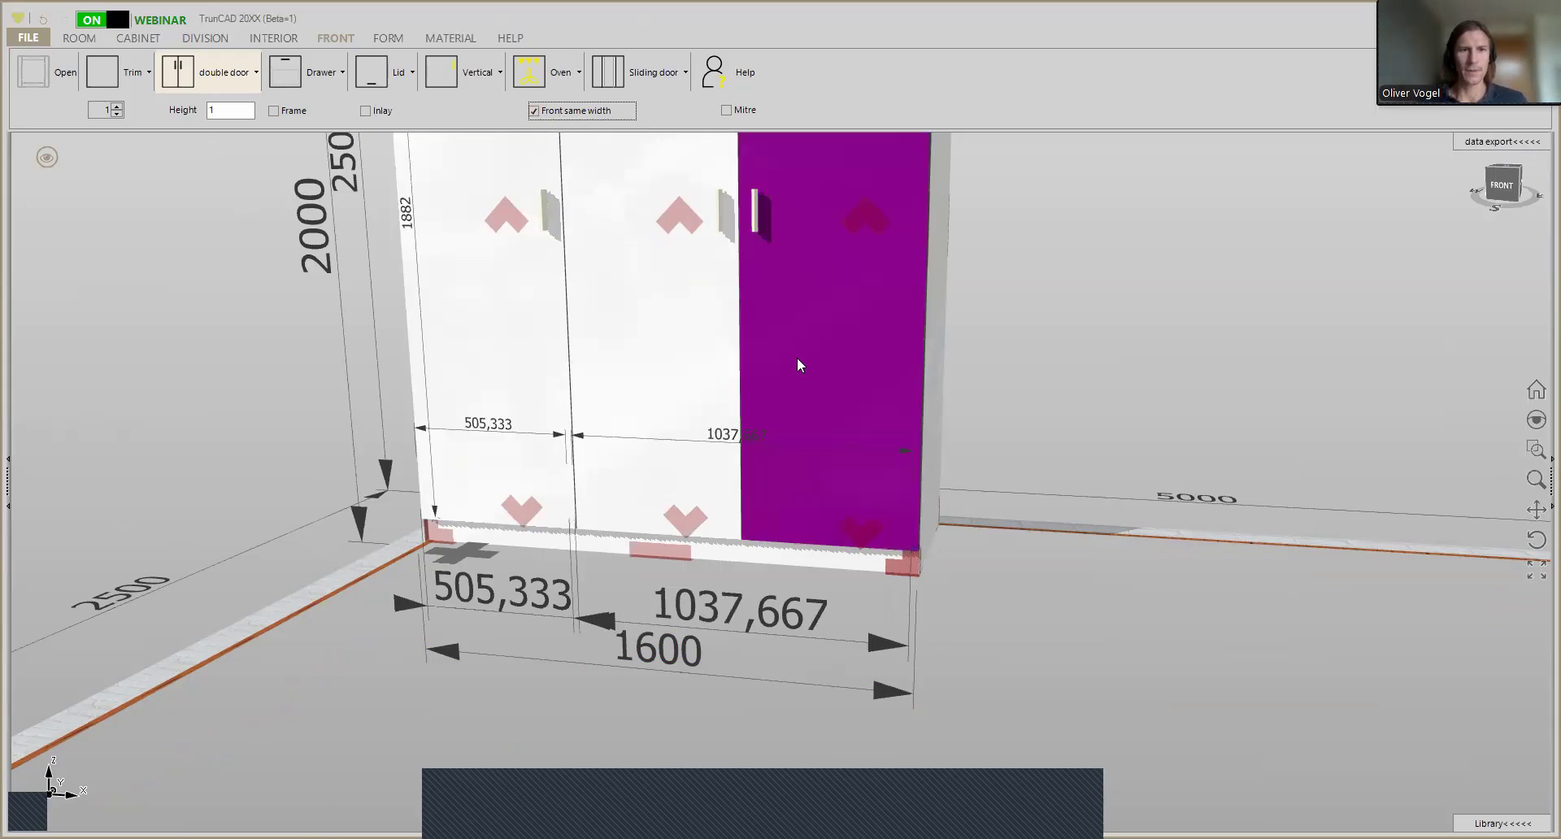
scroll(798, 361, down, 4)
middle_drag(800, 366, 800, 687)
scroll(626, 324, up, 3)
scroll(627, 328, up, 5)
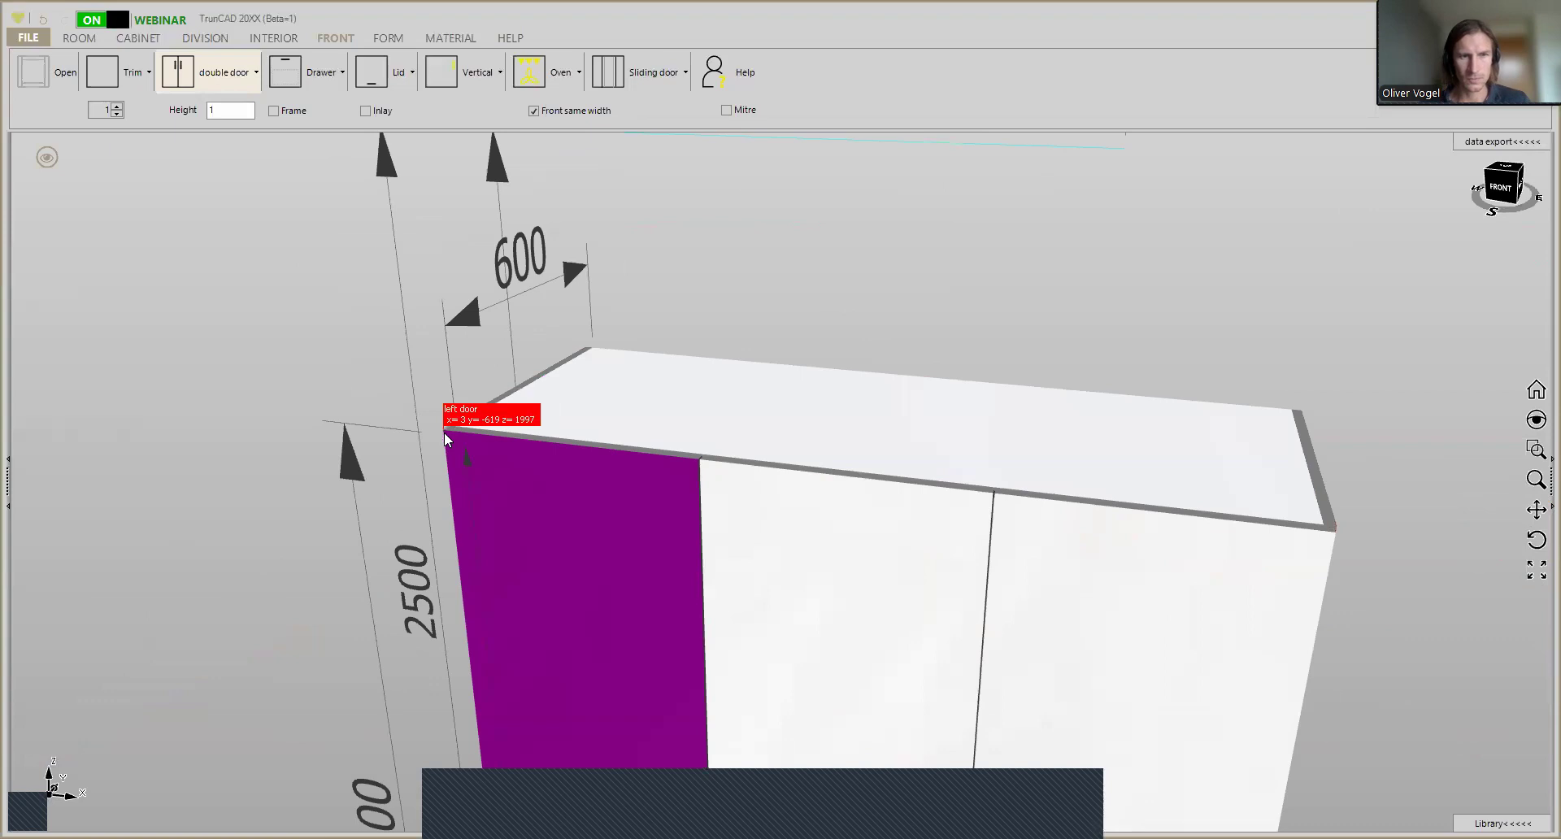
click(695, 468)
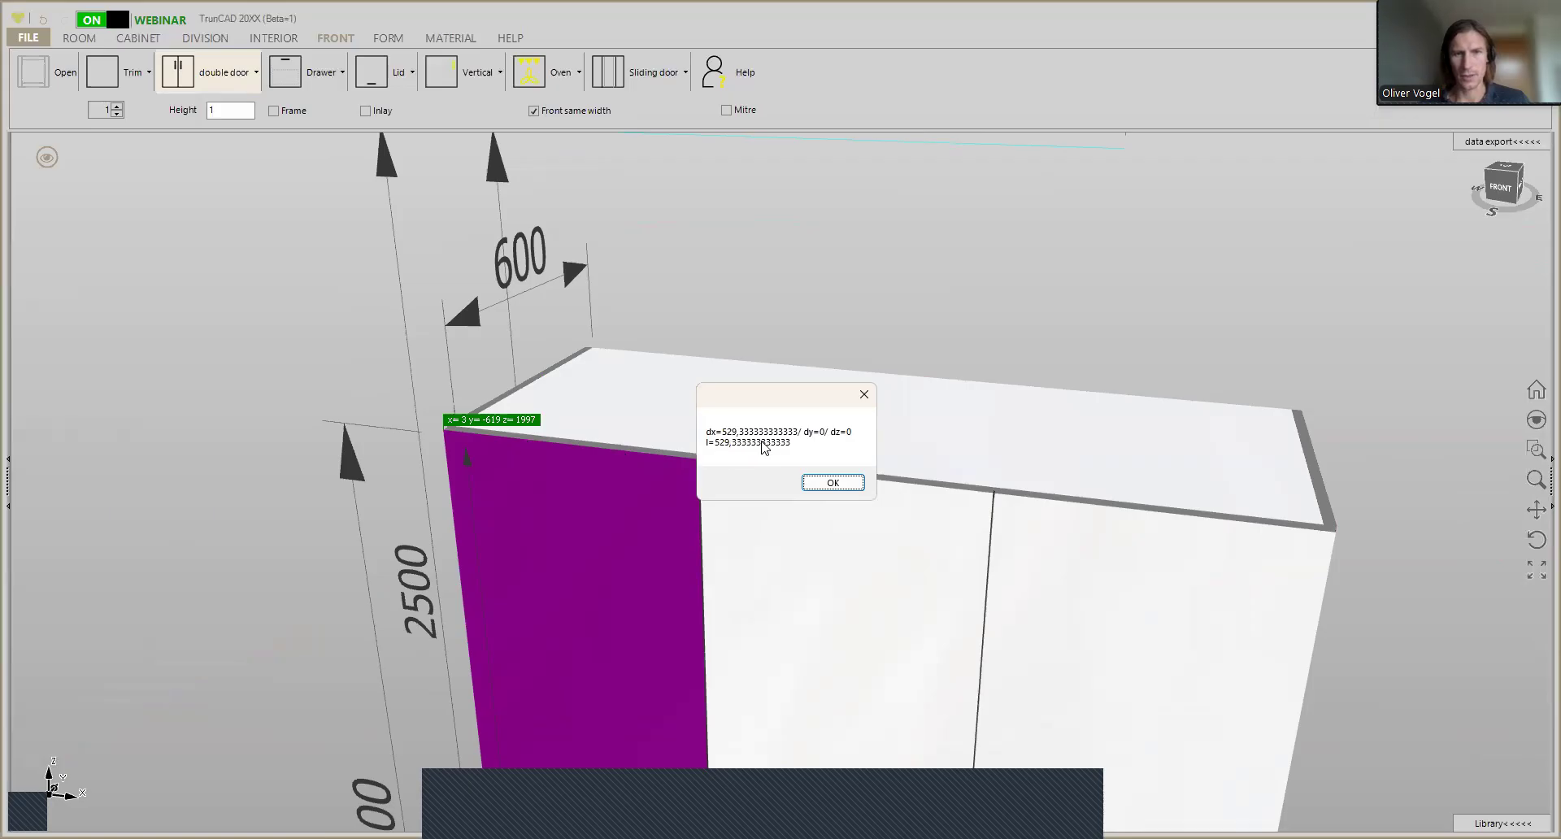
click(833, 483)
- Measure the widths of the middle door and the right door between their upper front corners
click(701, 467)
click(990, 504)
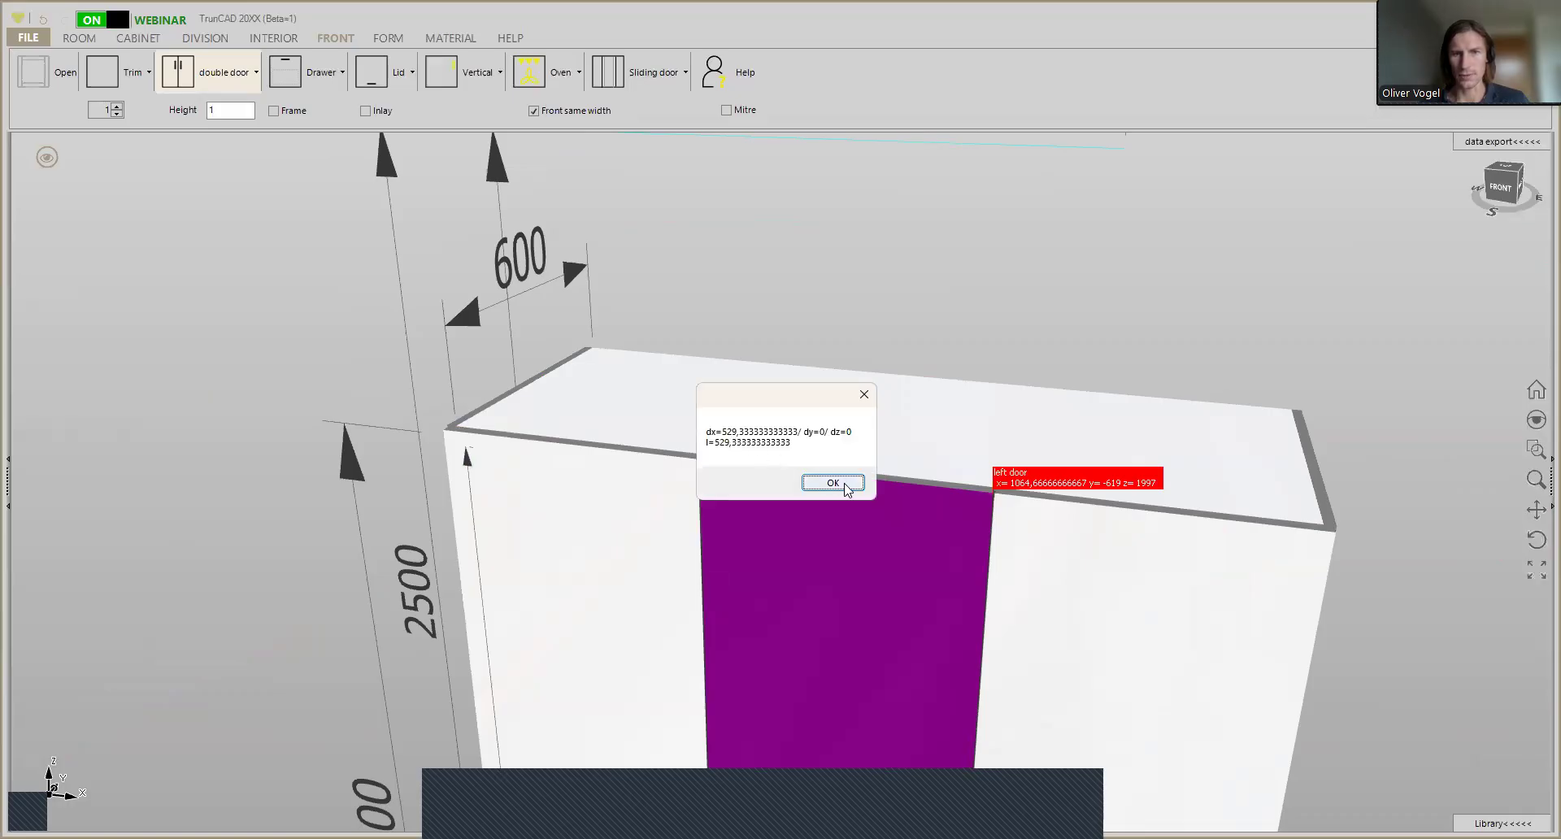
click(846, 485)
click(999, 500)
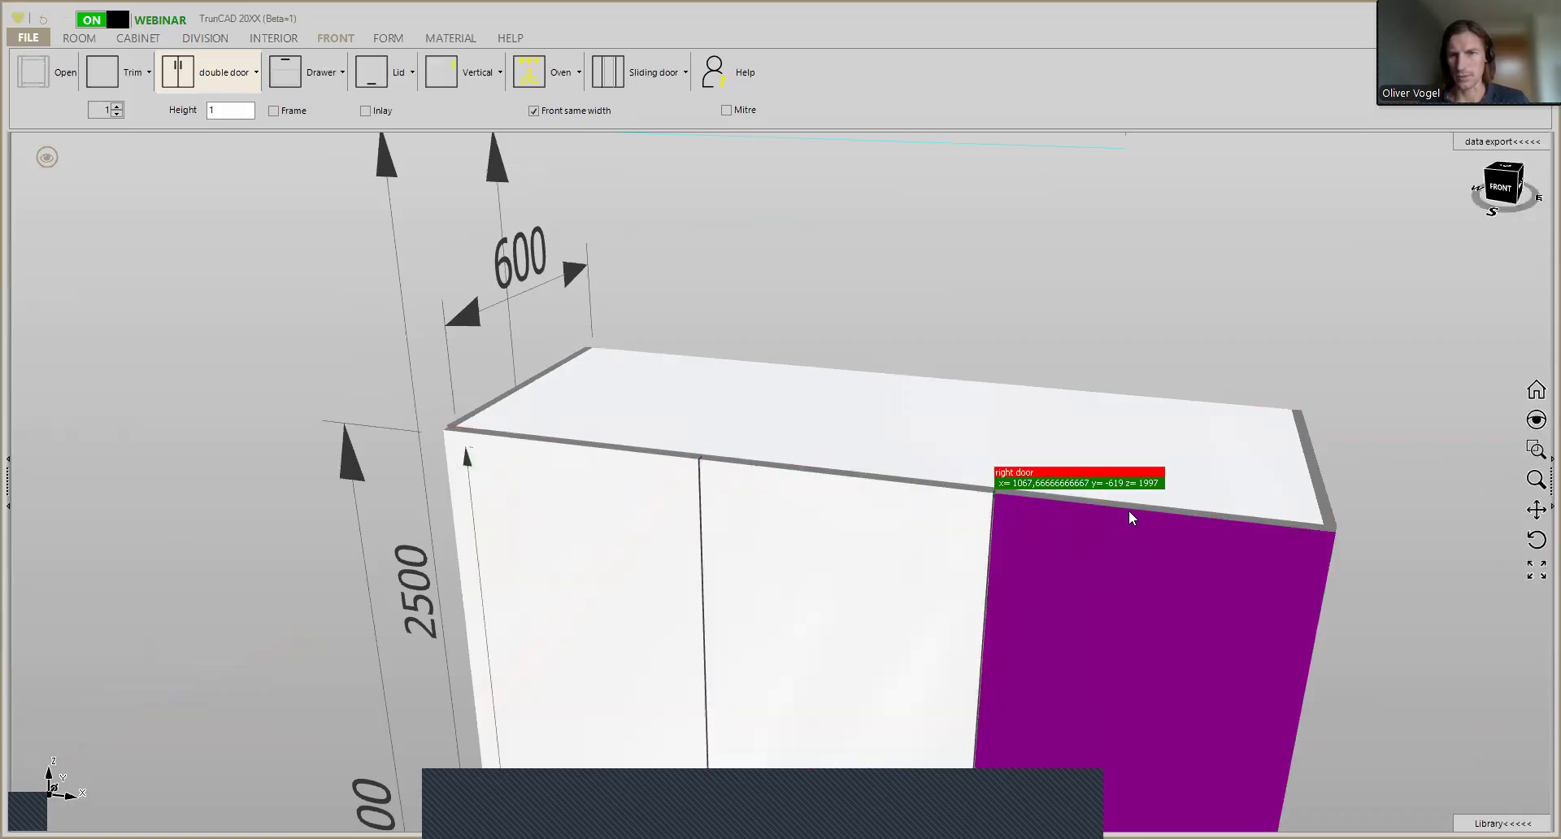
click(1332, 536)
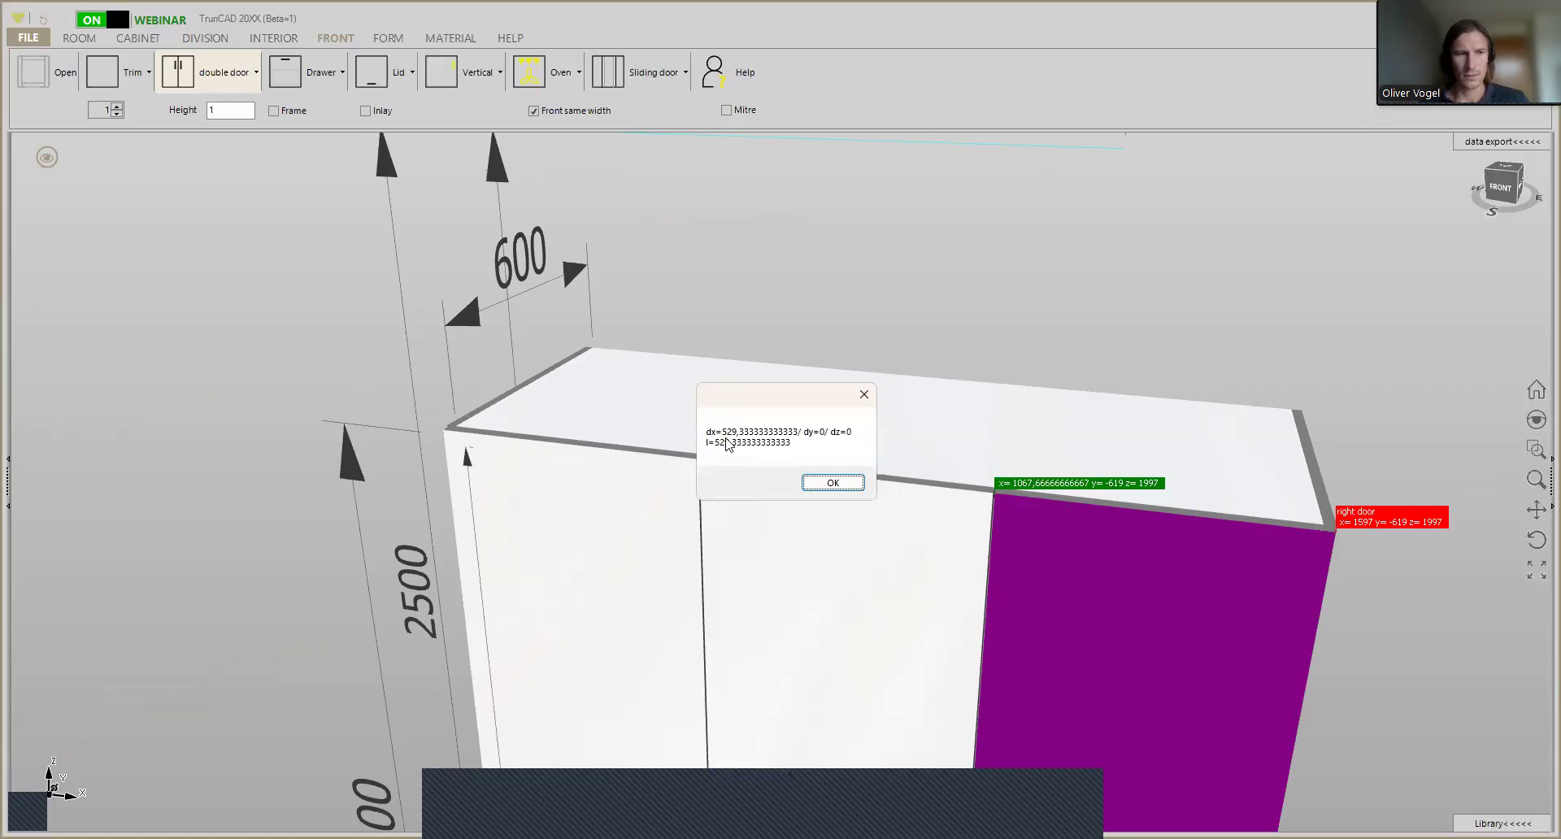
click(844, 484)
- Switch the Front same width option off and back on to compare the compartment widths
scroll(847, 488, down, 7)
middle_drag(890, 622, 826, 579)
scroll(814, 604, up, 2)
click(807, 603)
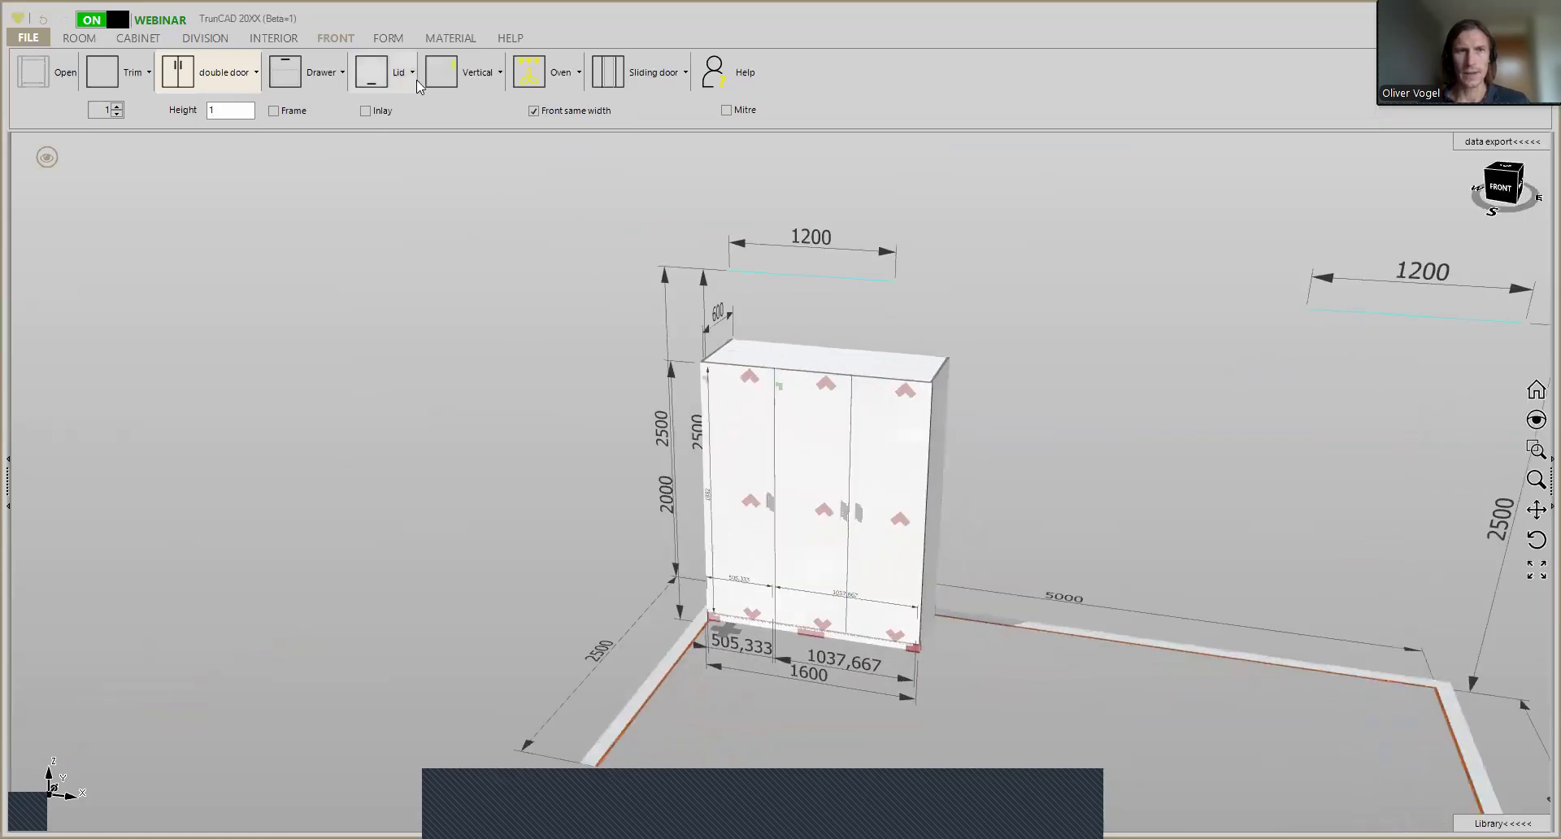
click(537, 112)
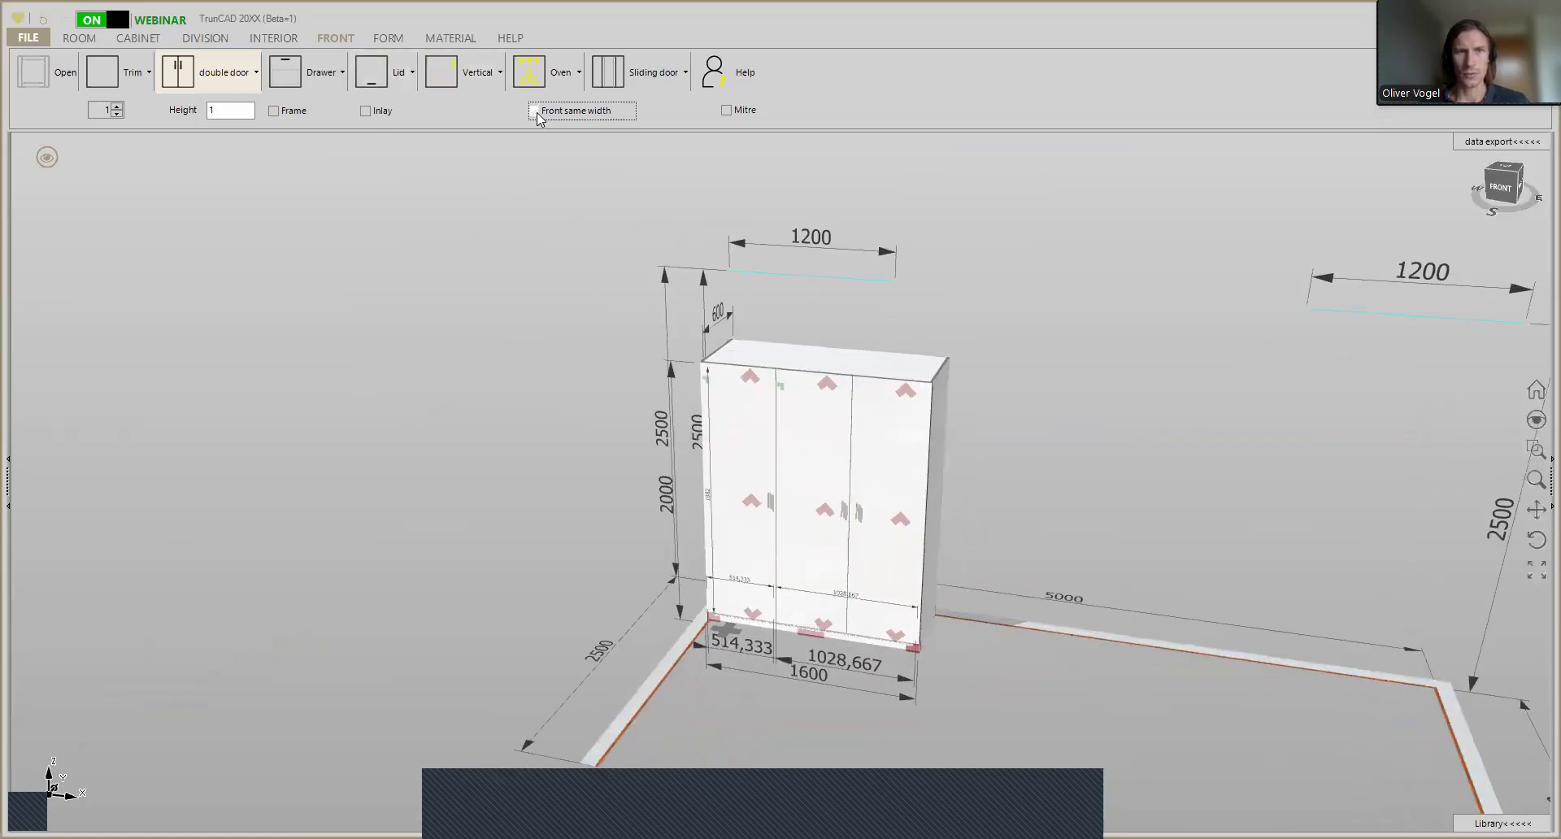
click(537, 113)
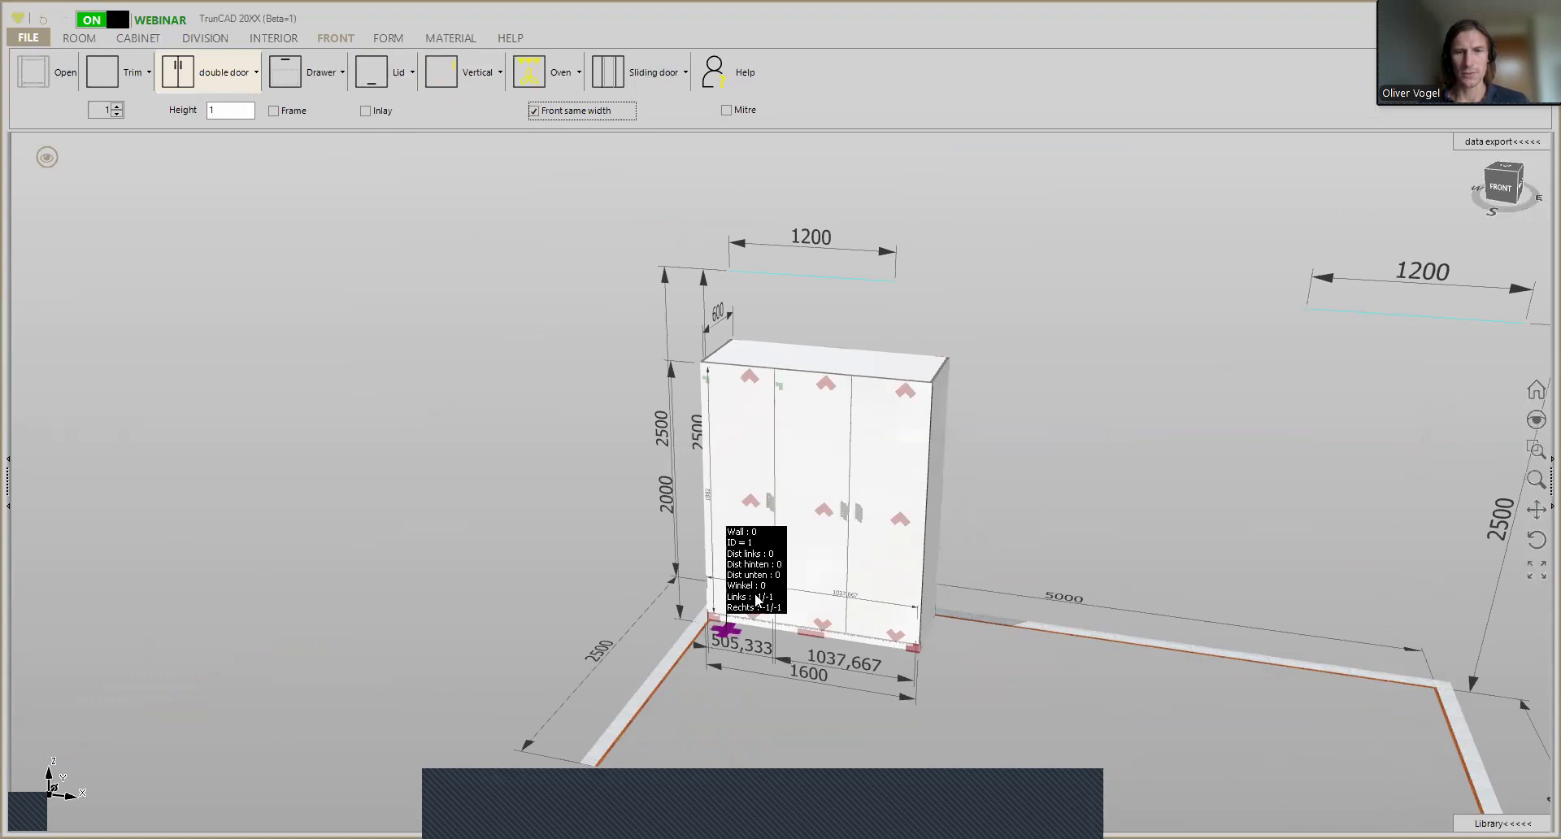
- Delete the double door from the wide compartment and the left door from the narrow compartment
scroll(825, 516, up, 3)
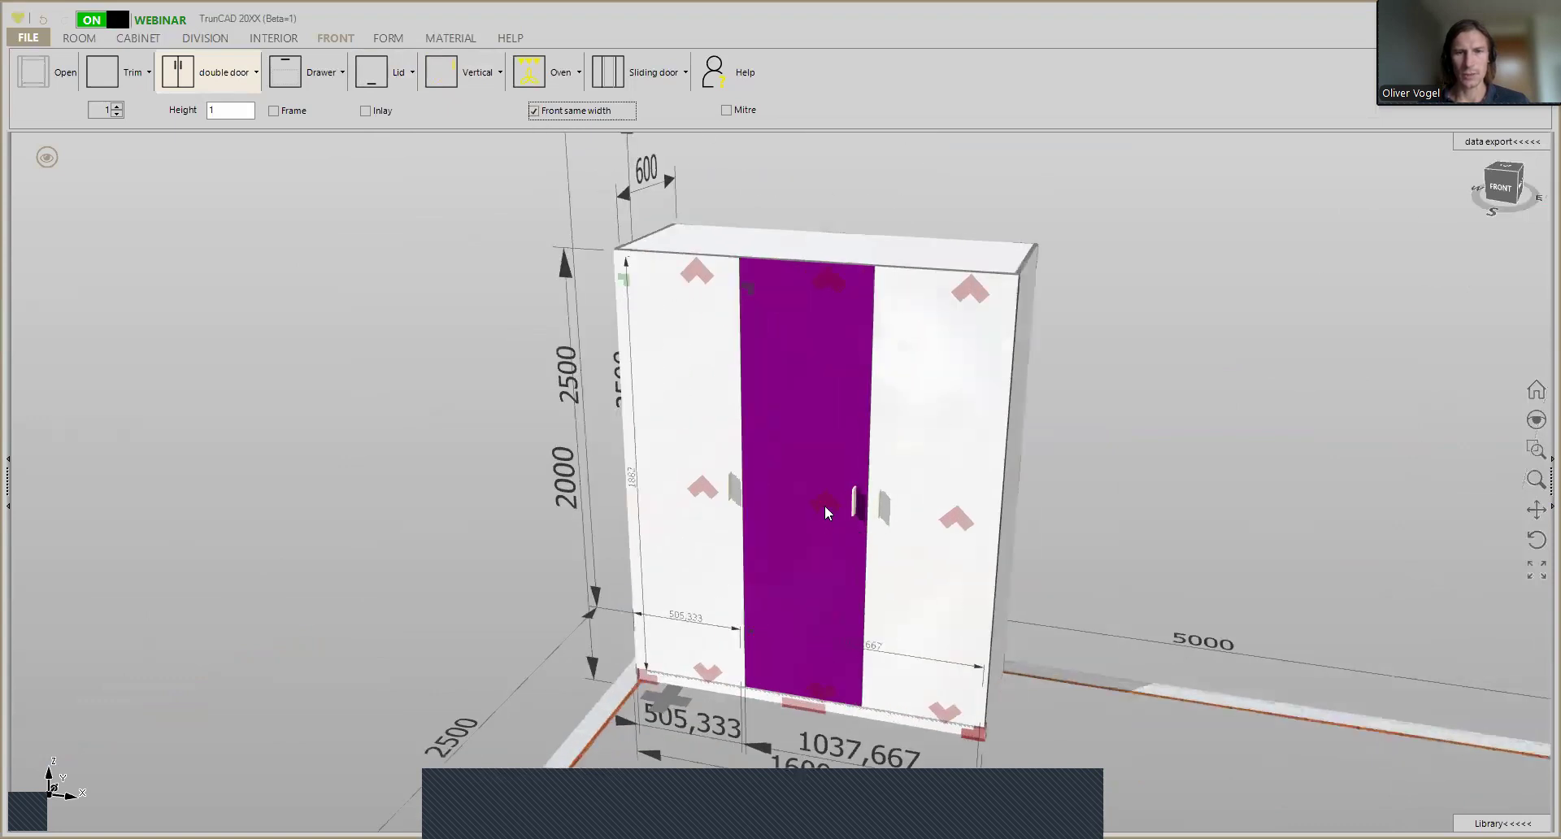
click(828, 509)
click(755, 608)
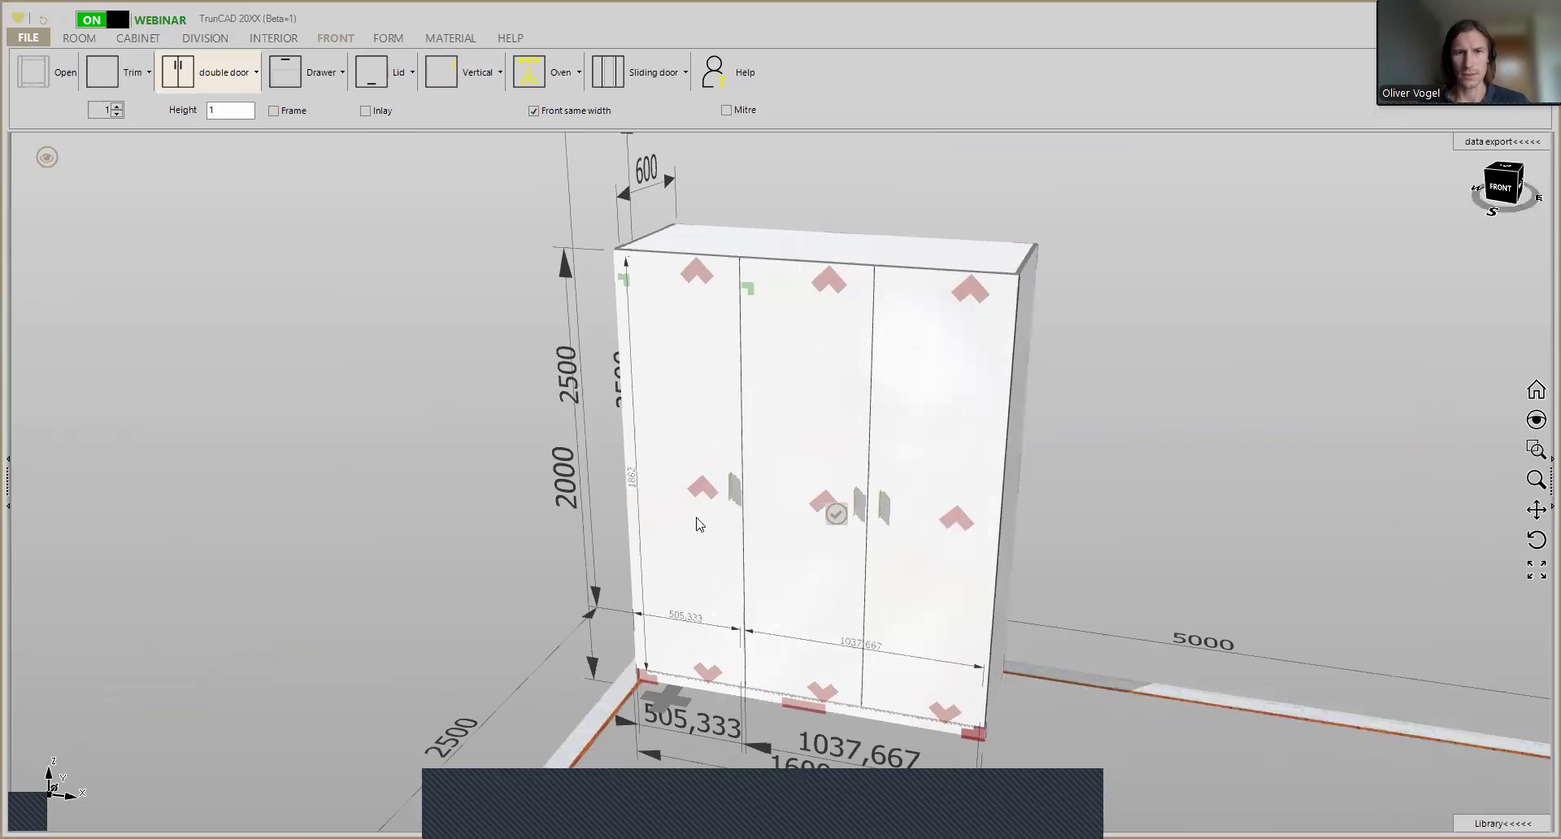
click(704, 490)
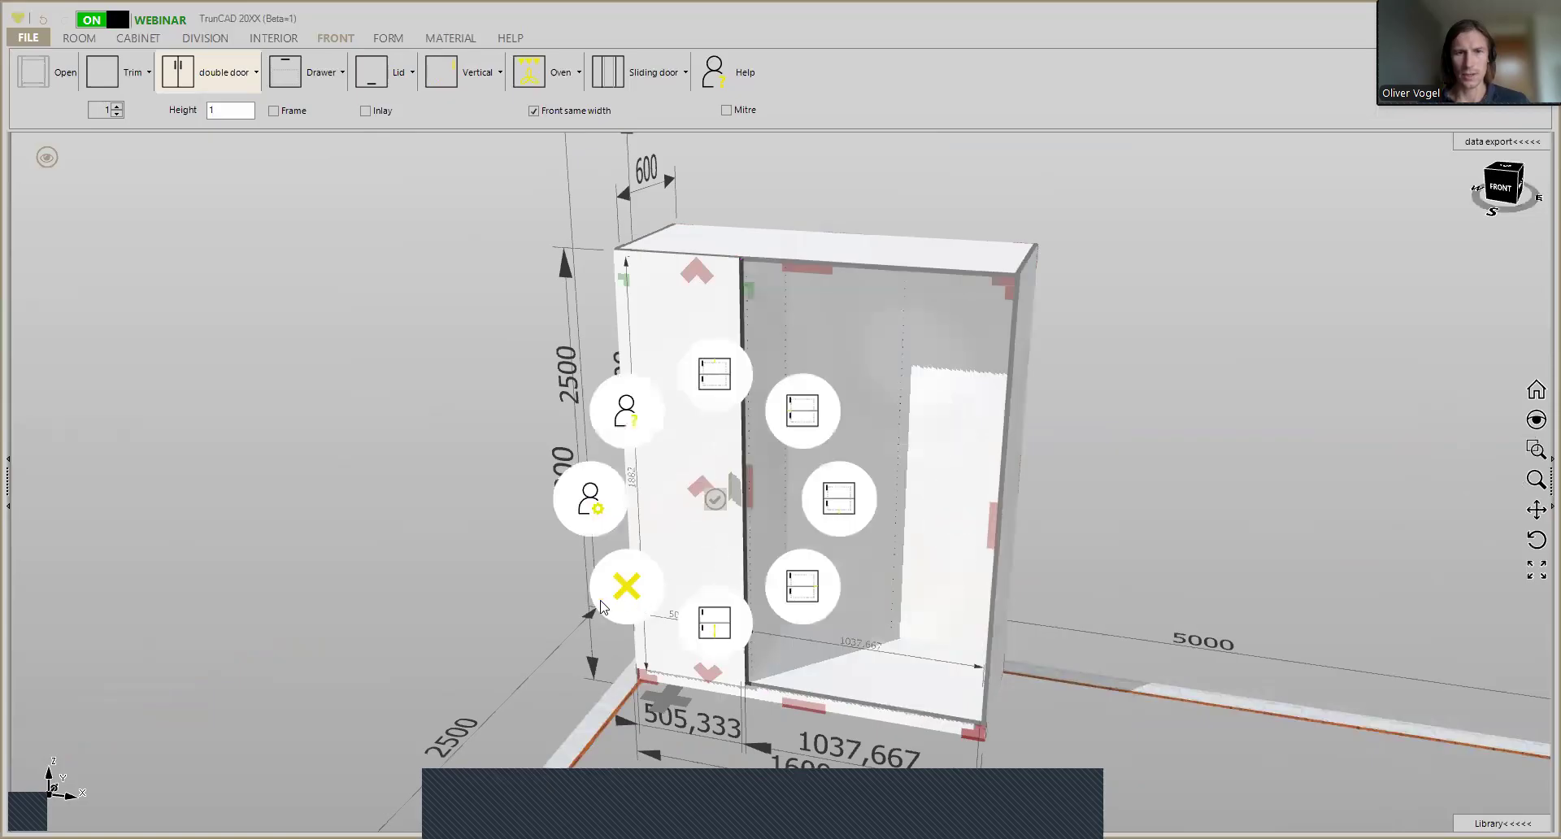
click(625, 585)
scroll(654, 462, down, 3)
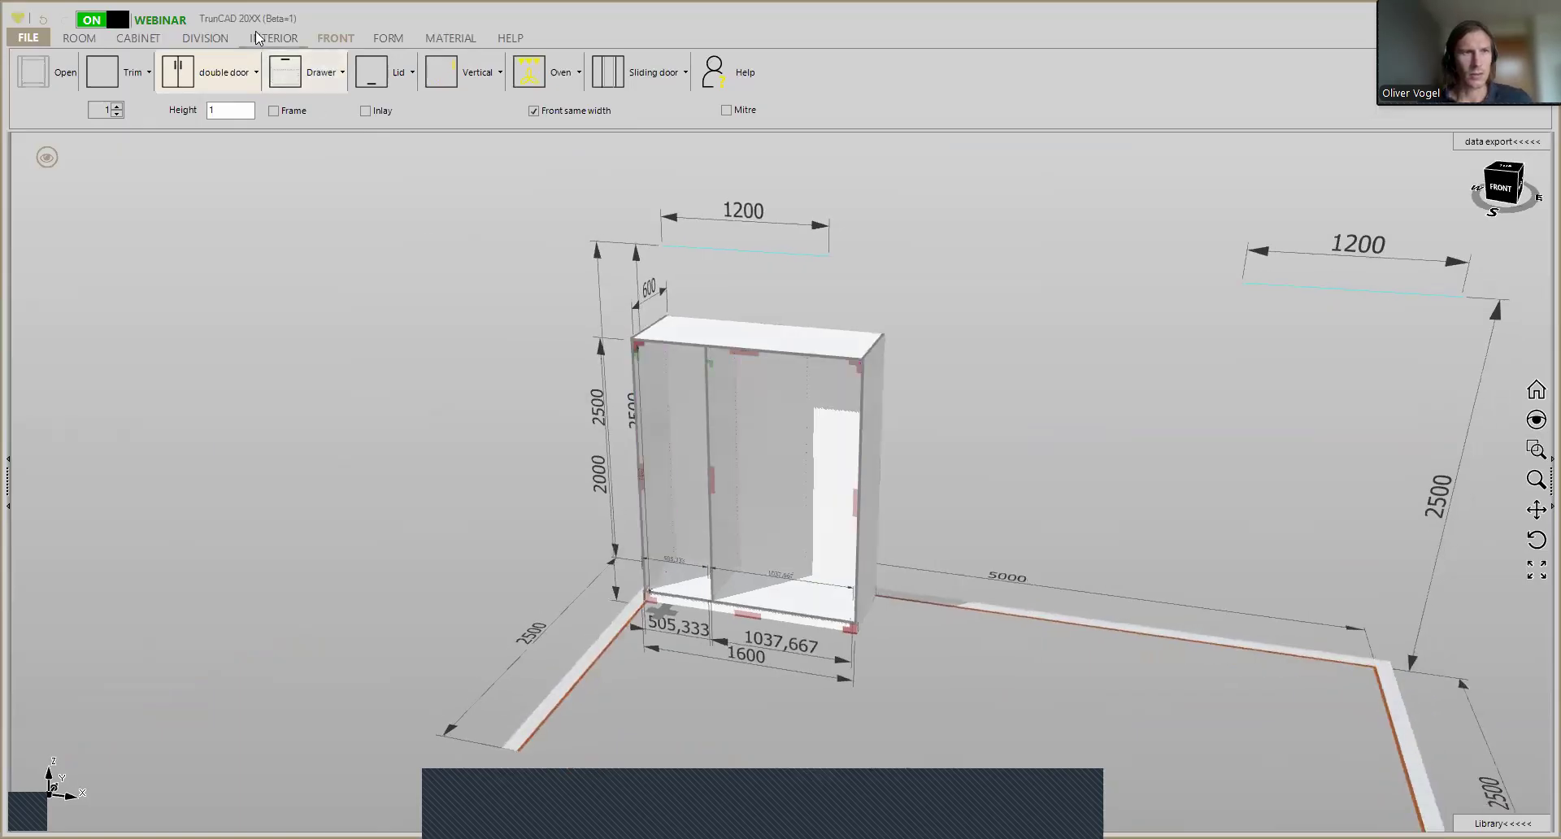
click(204, 38)
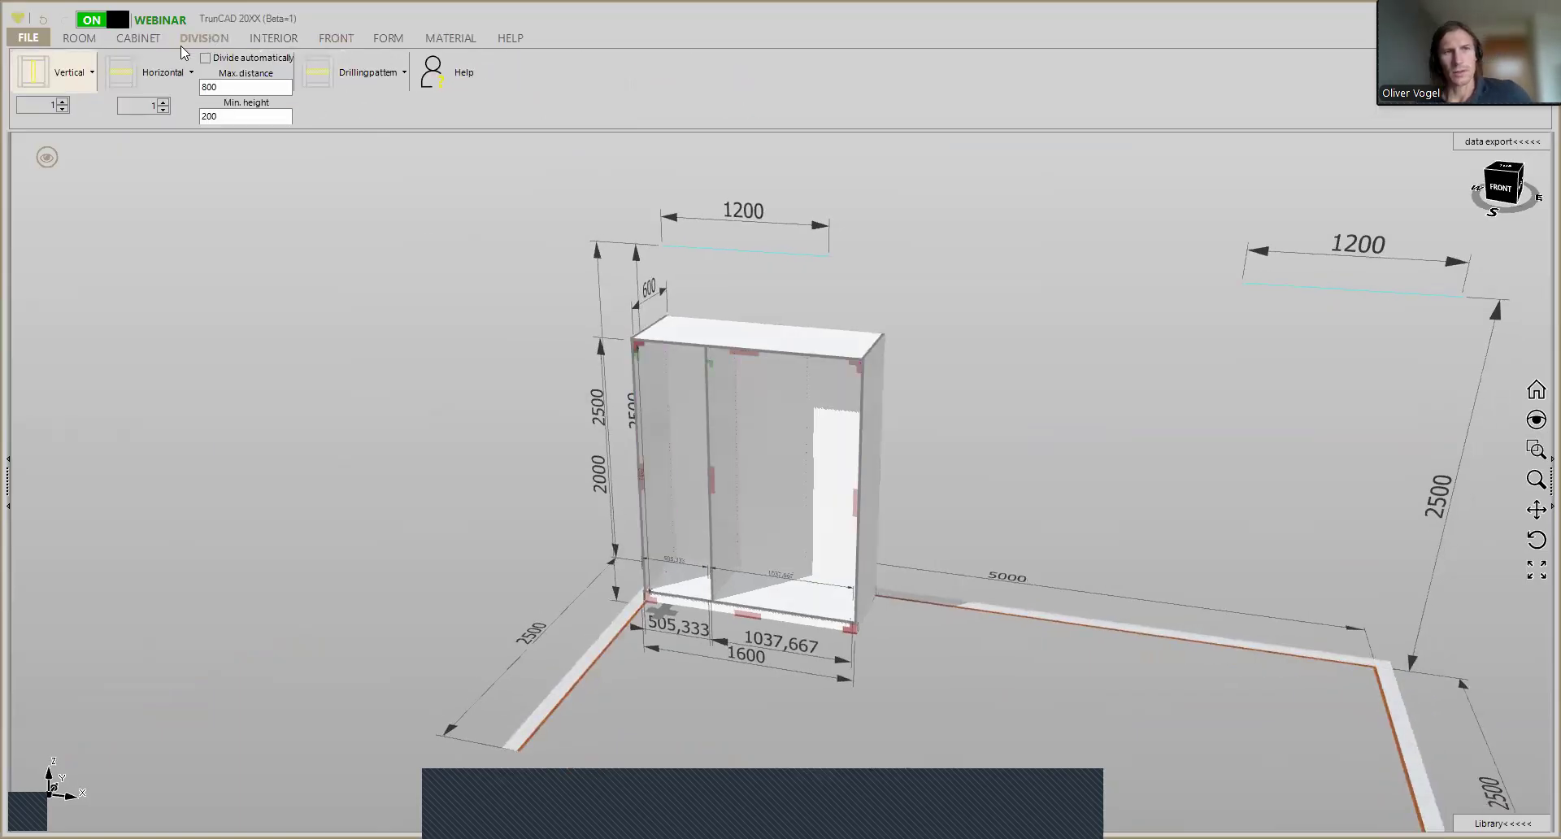
click(54, 71)
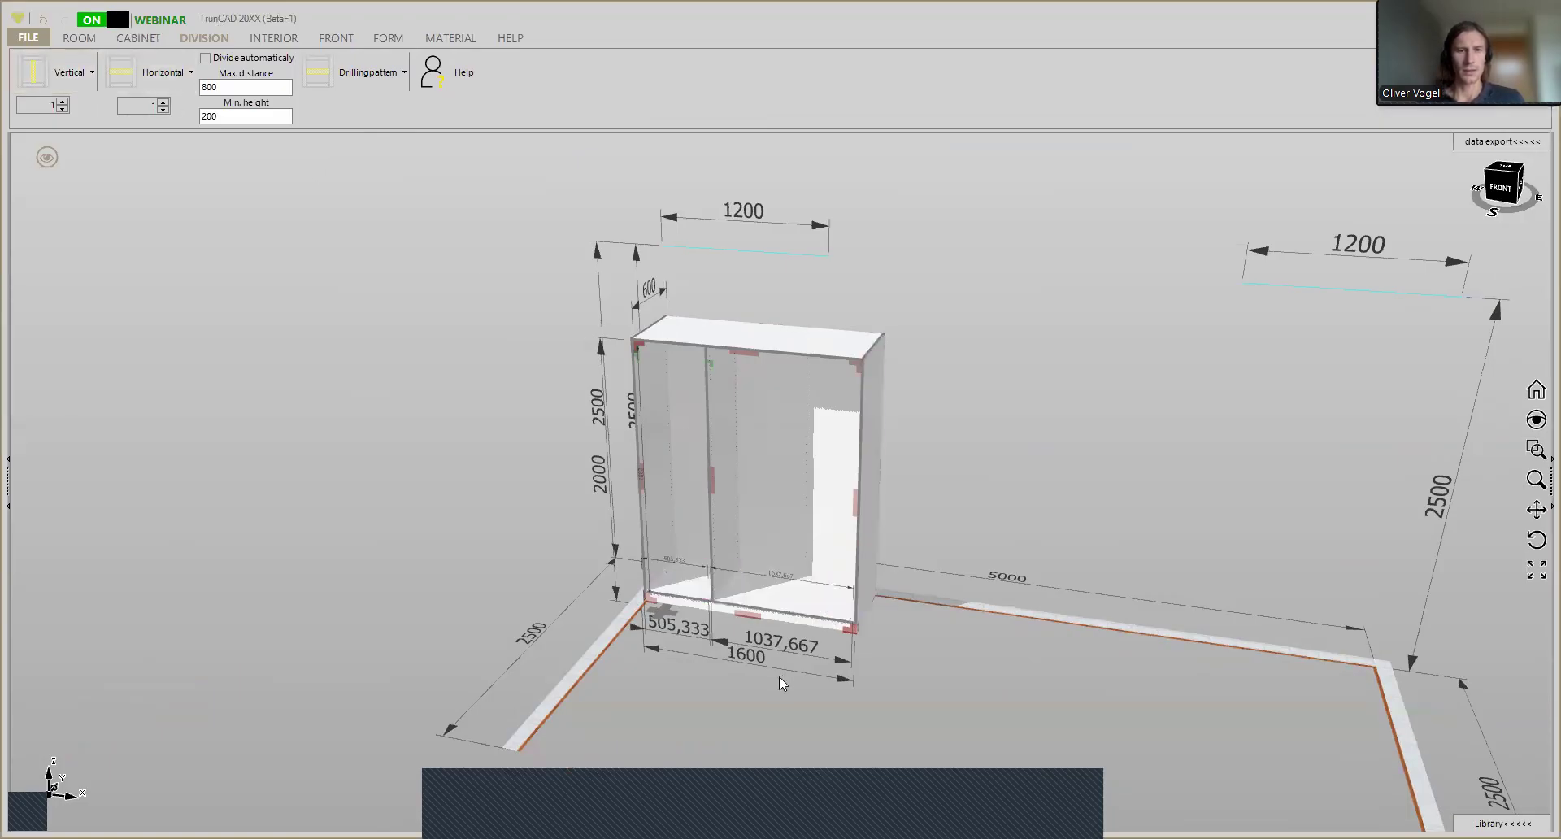
scroll(841, 629, up, 5)
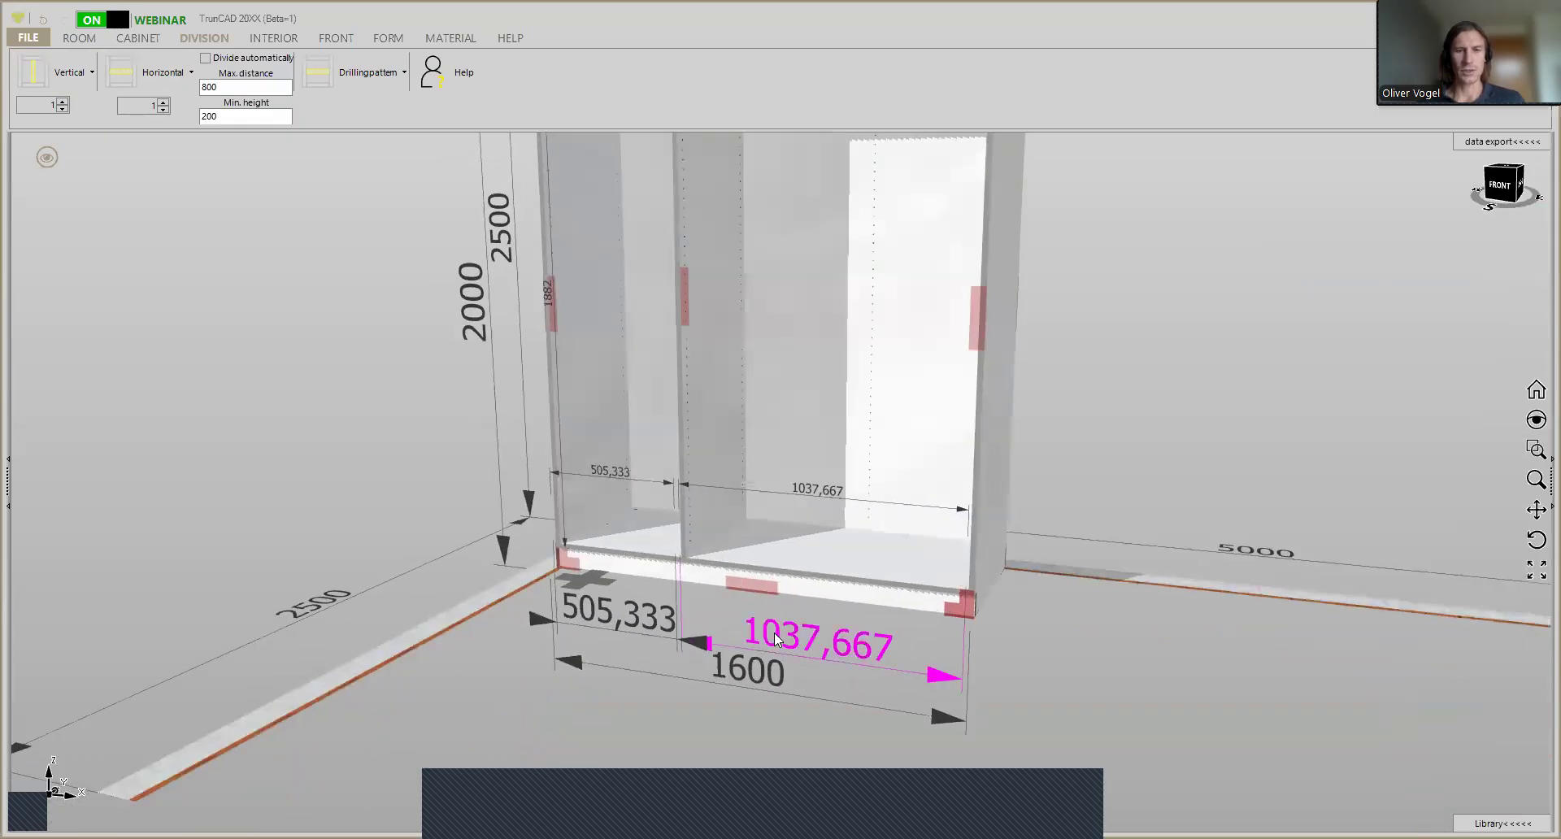
scroll(809, 631, up, 1)
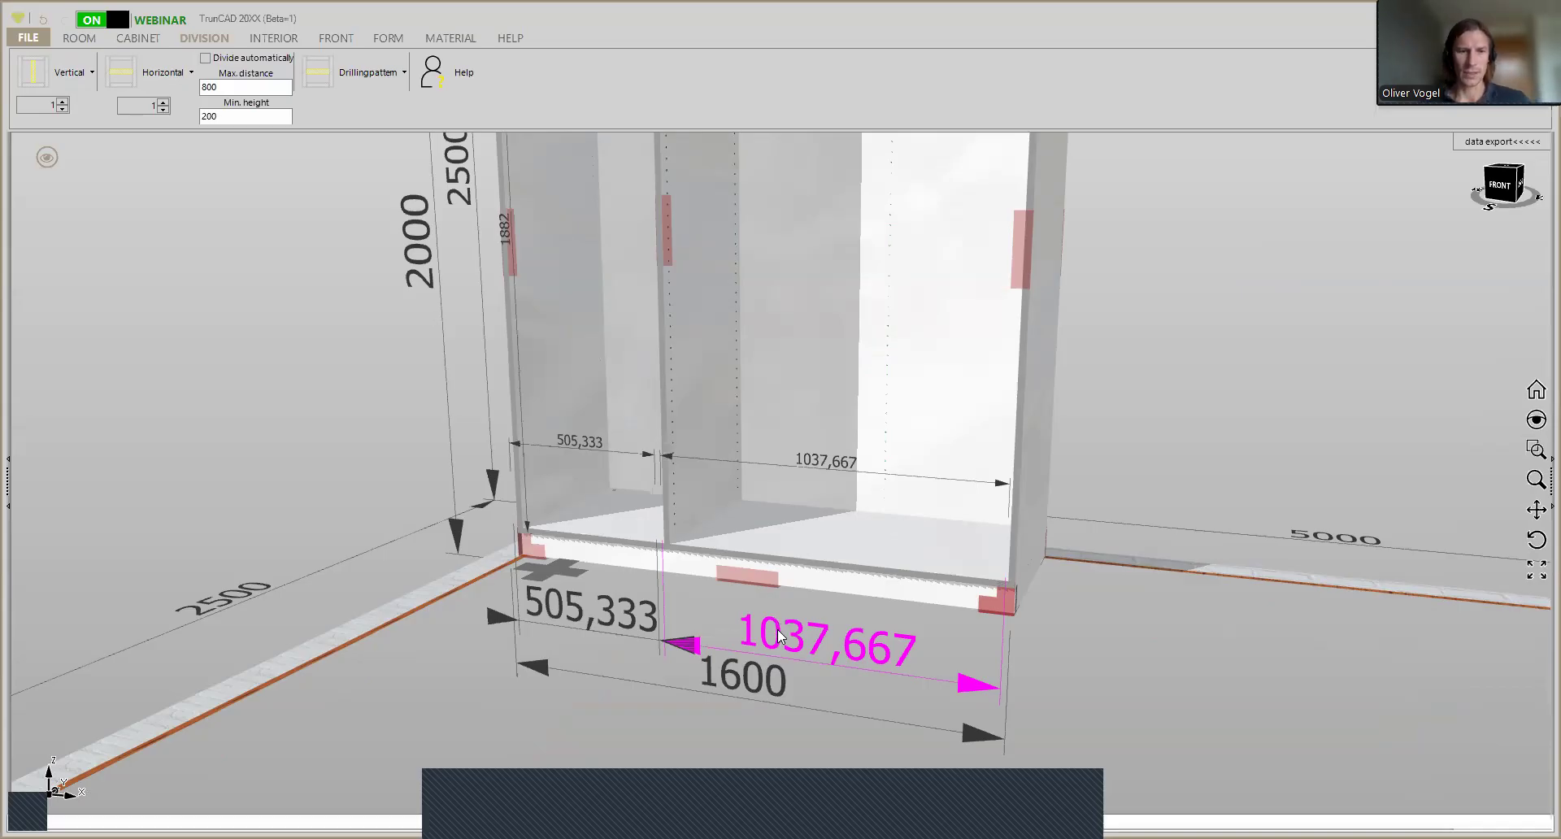
click(777, 629)
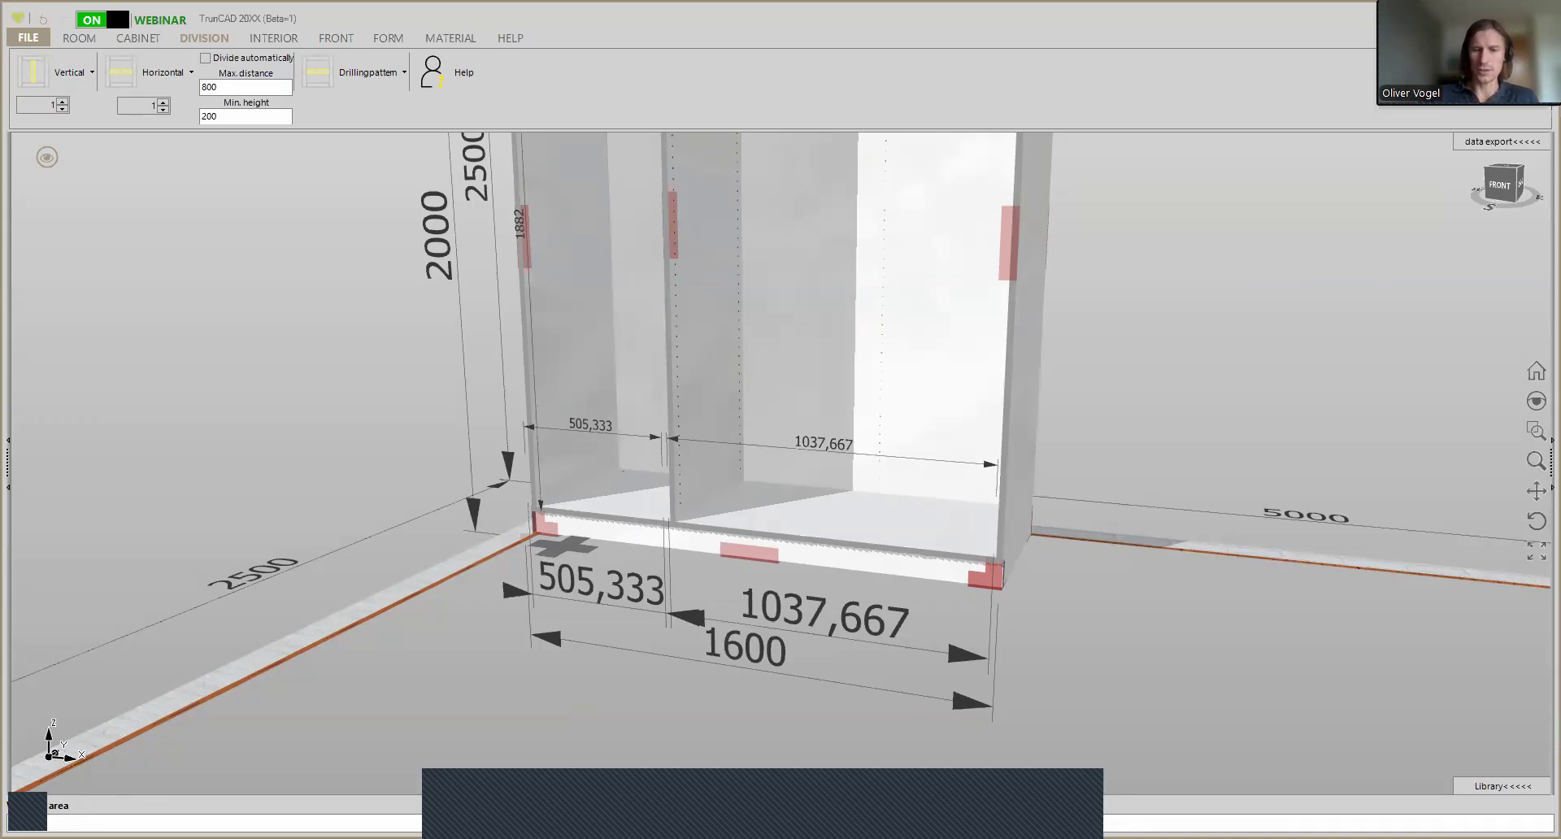
key(Escape)
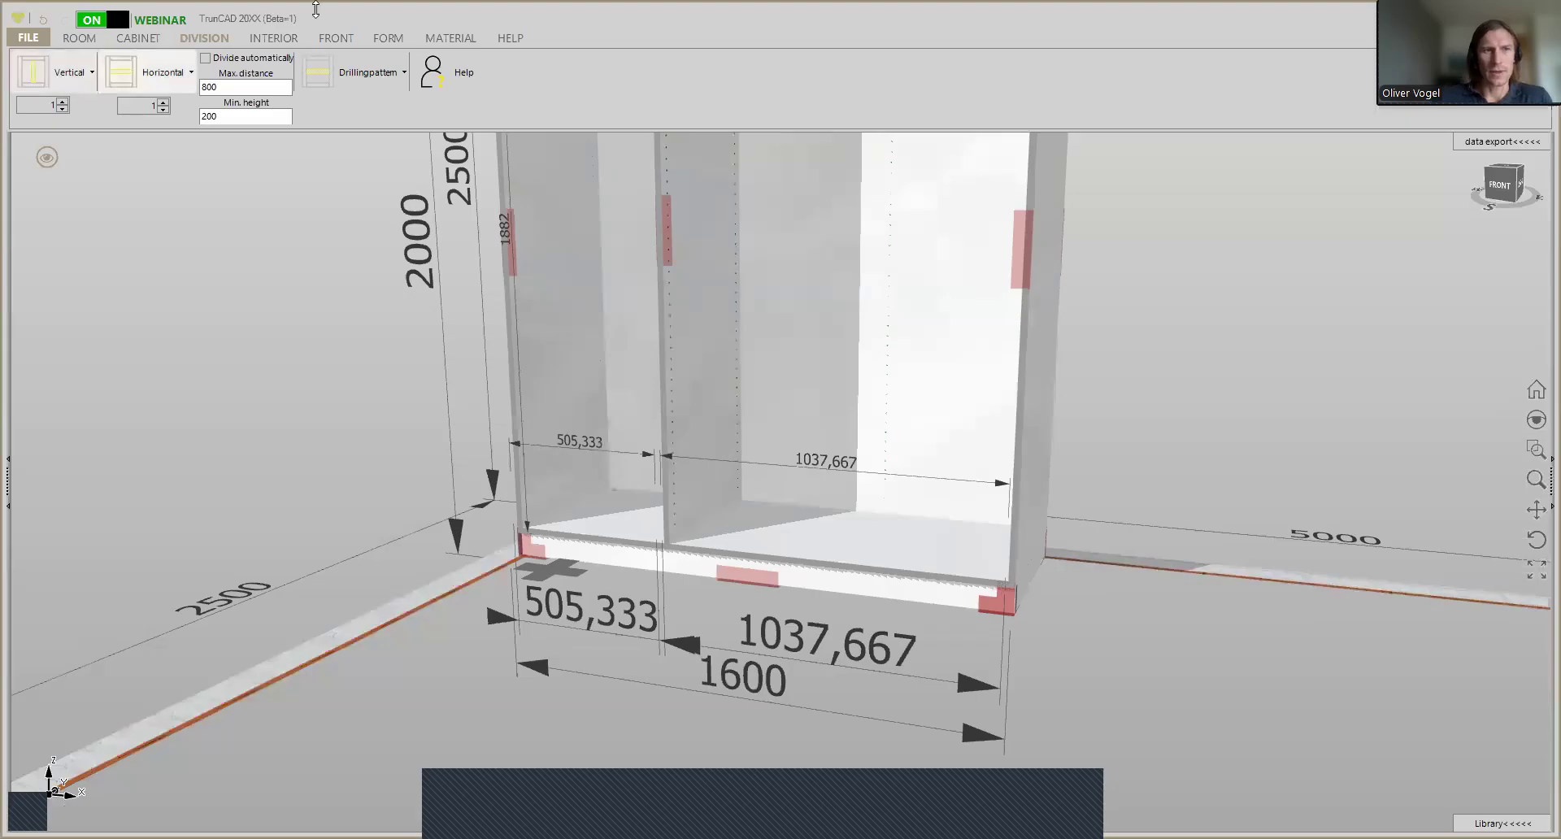
- Turn the Front same width option off and on again to check its effect on the two empty compartments
click(336, 38)
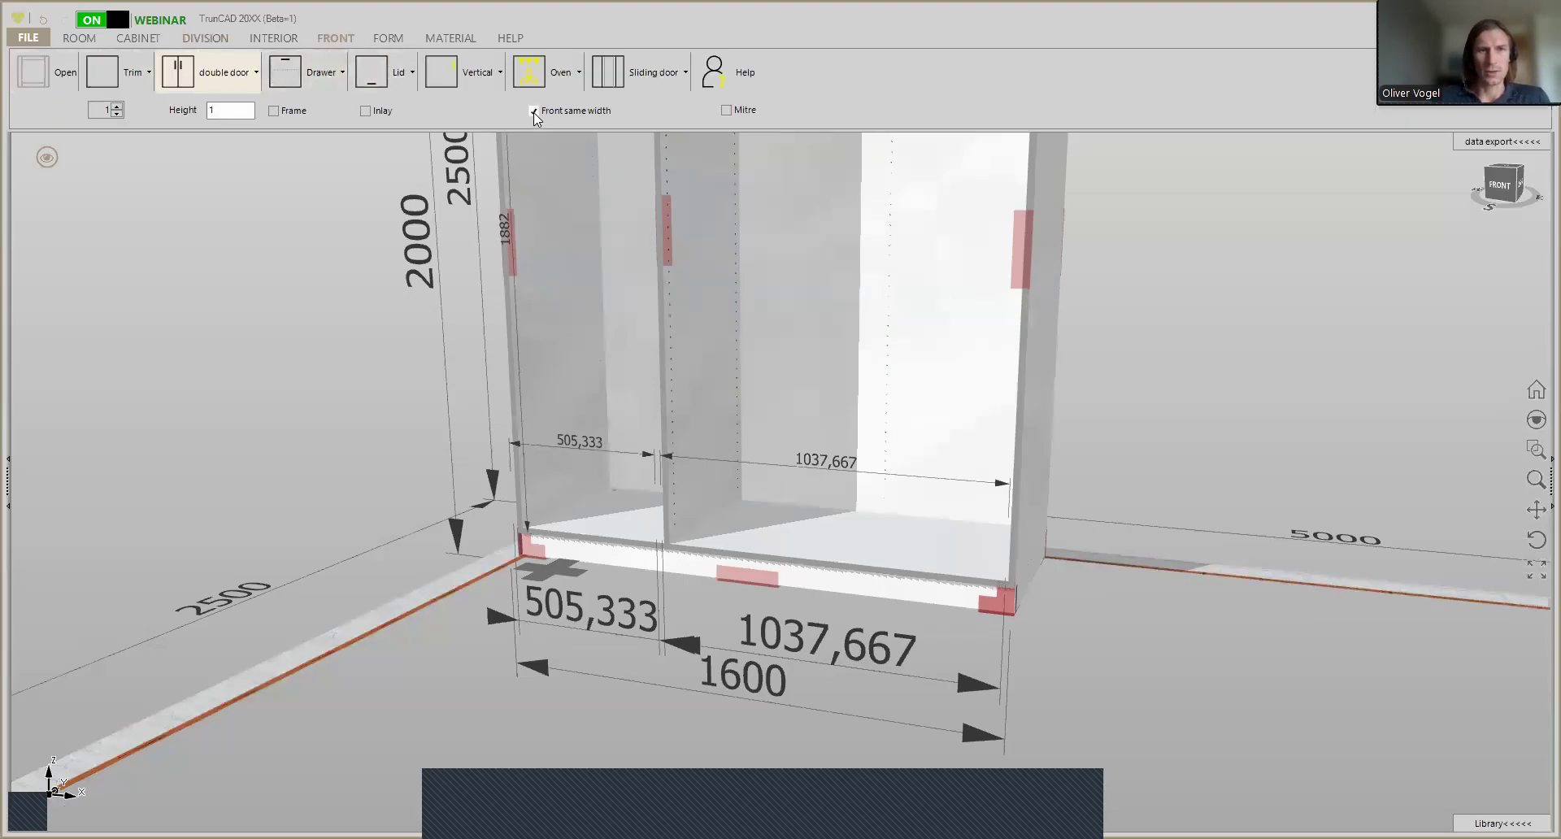
scroll(715, 354, down, 2)
middle_drag(725, 365, 697, 413)
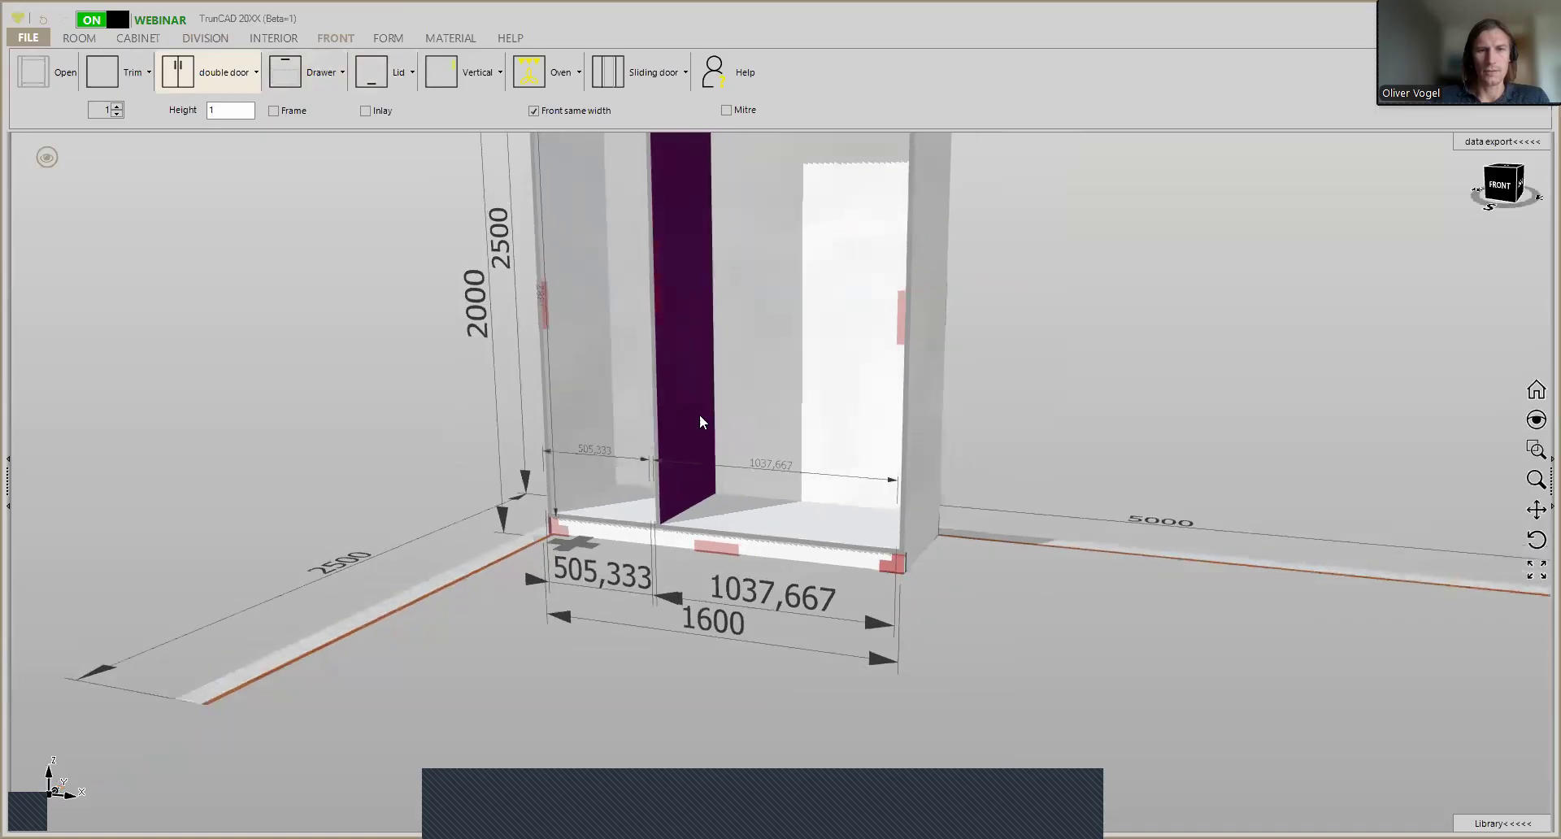
click(535, 111)
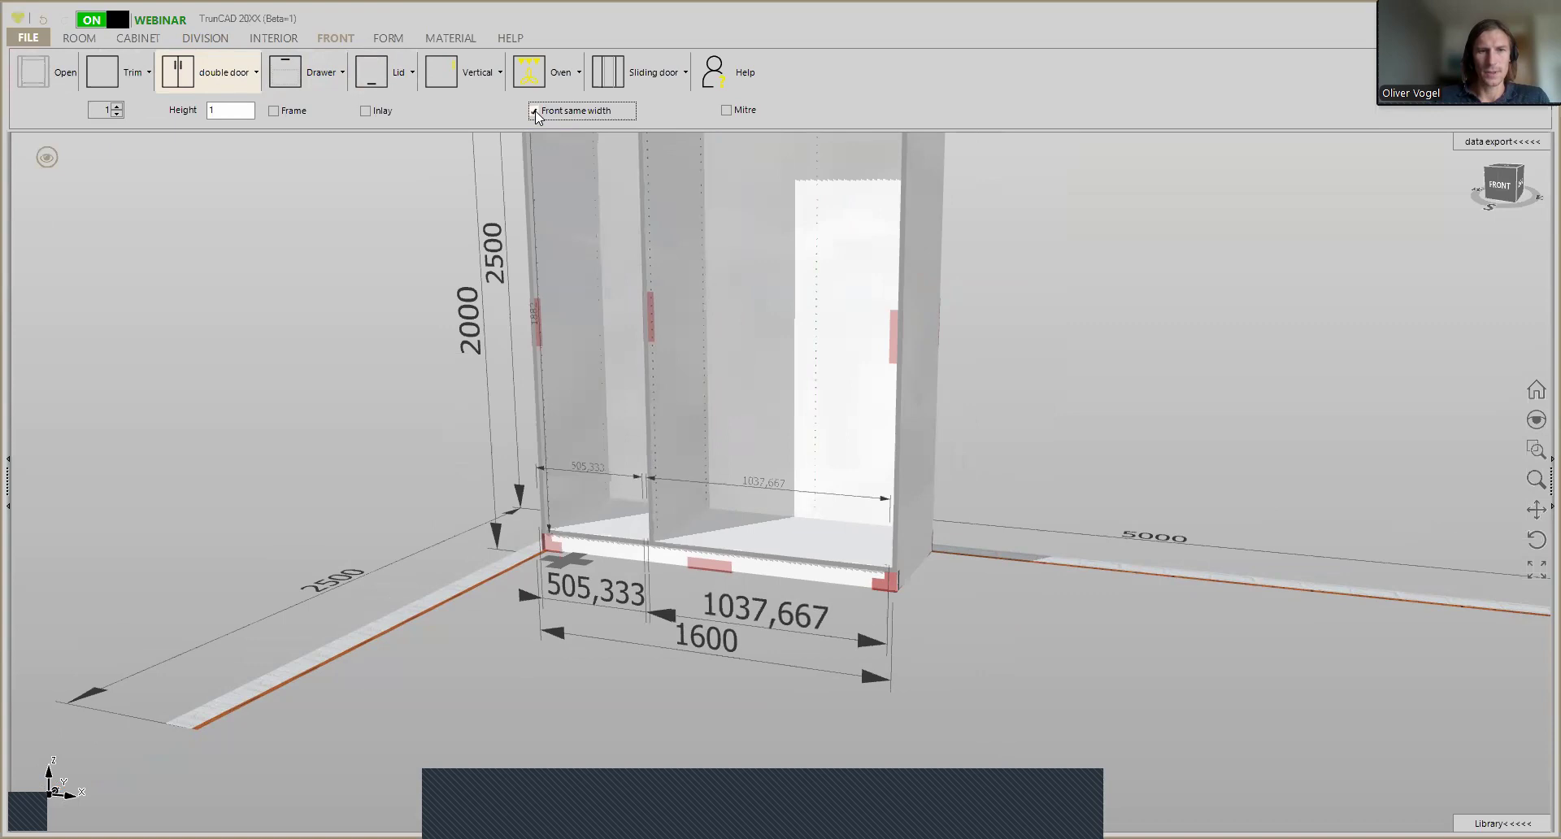
click(535, 111)
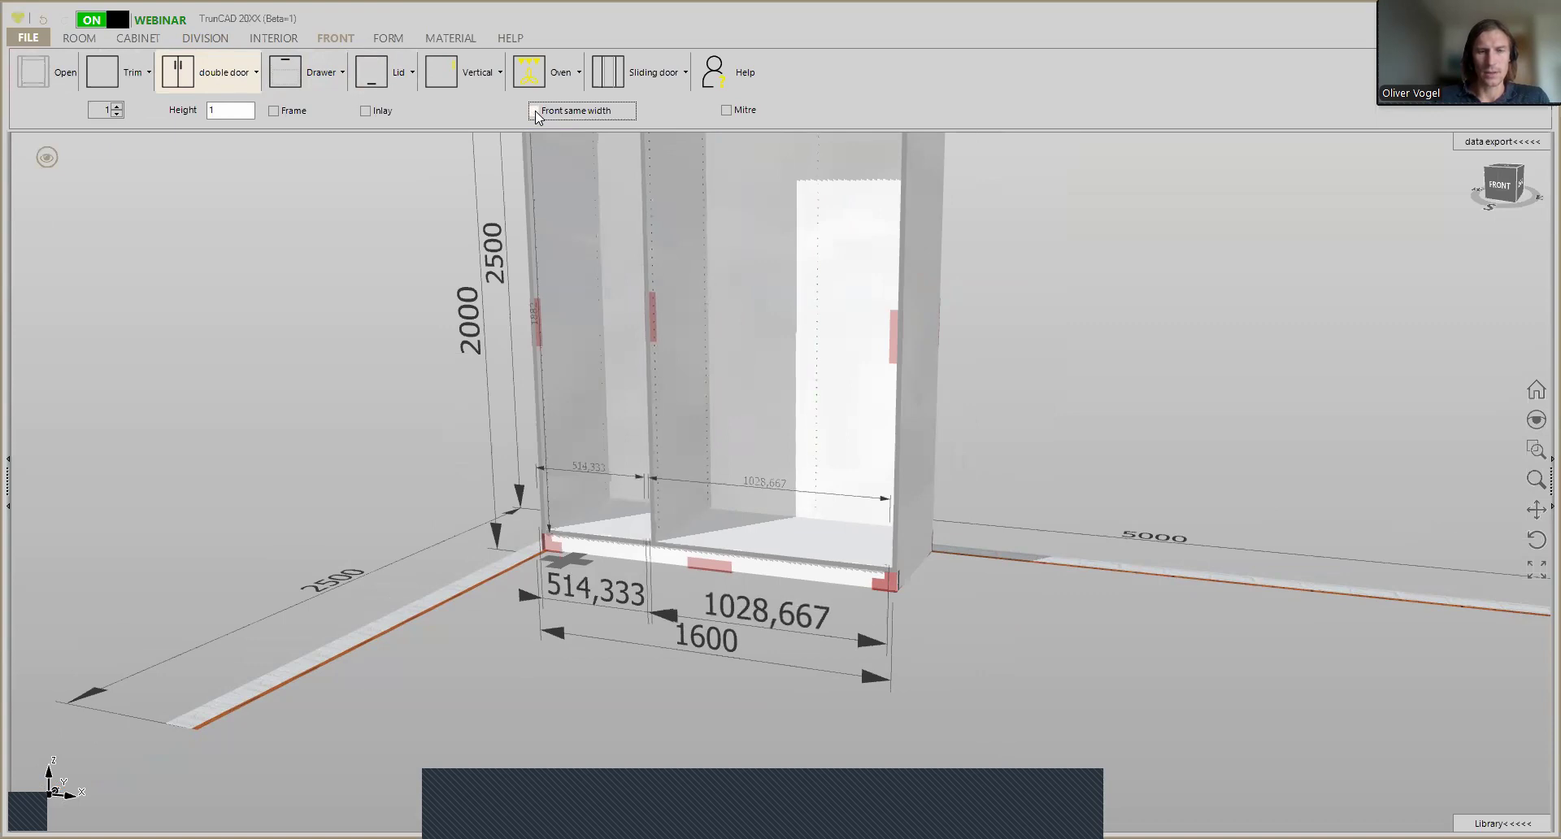
click(535, 112)
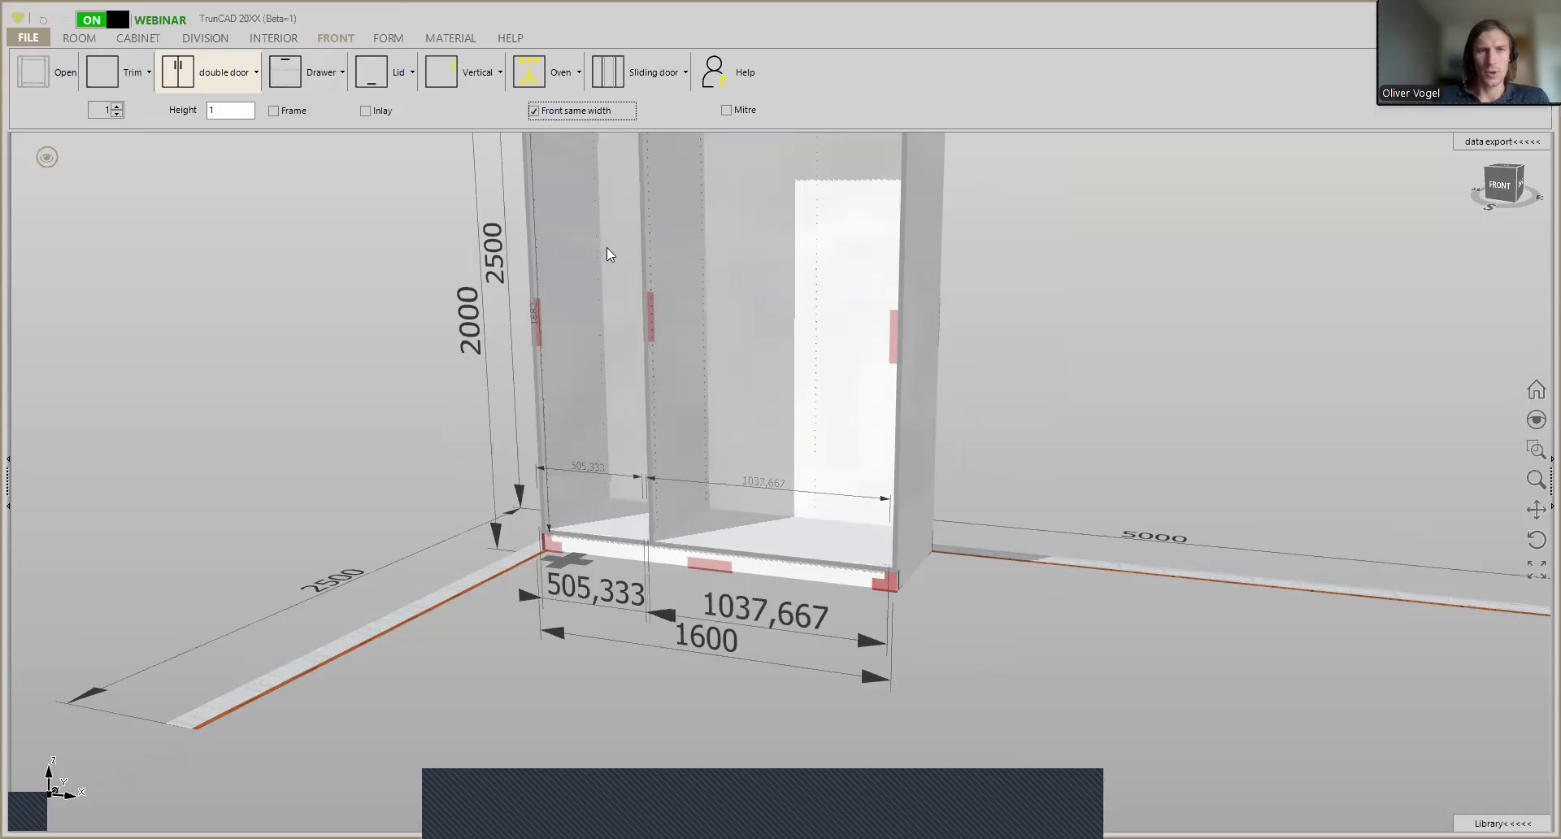
scroll(608, 248, down, 3)
middle_drag(622, 254, 607, 322)
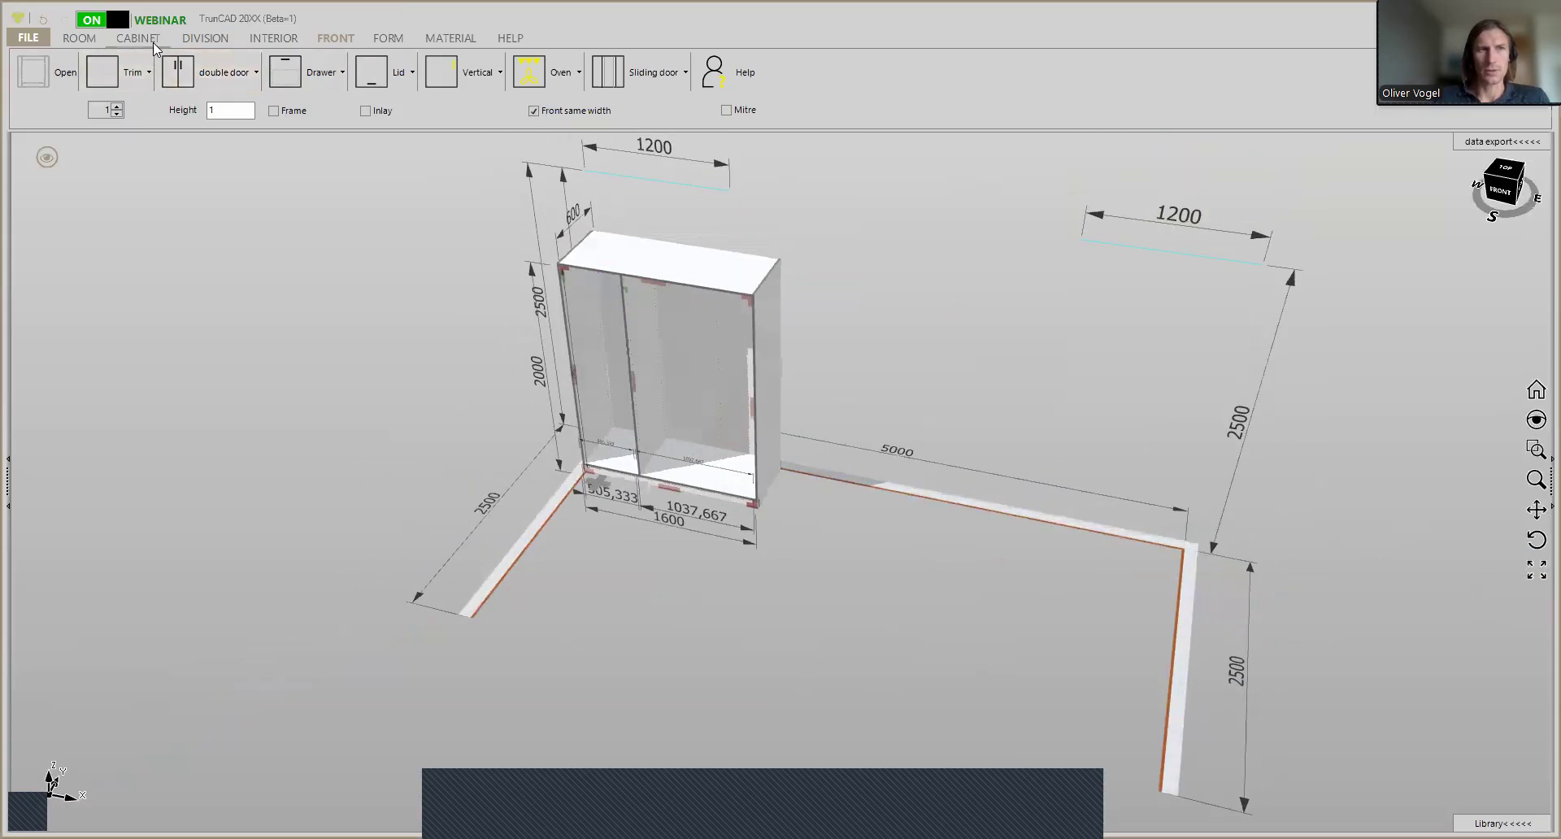
- Make the wardrobe's vertical divider pass through both the top and the bottom panel
click(201, 39)
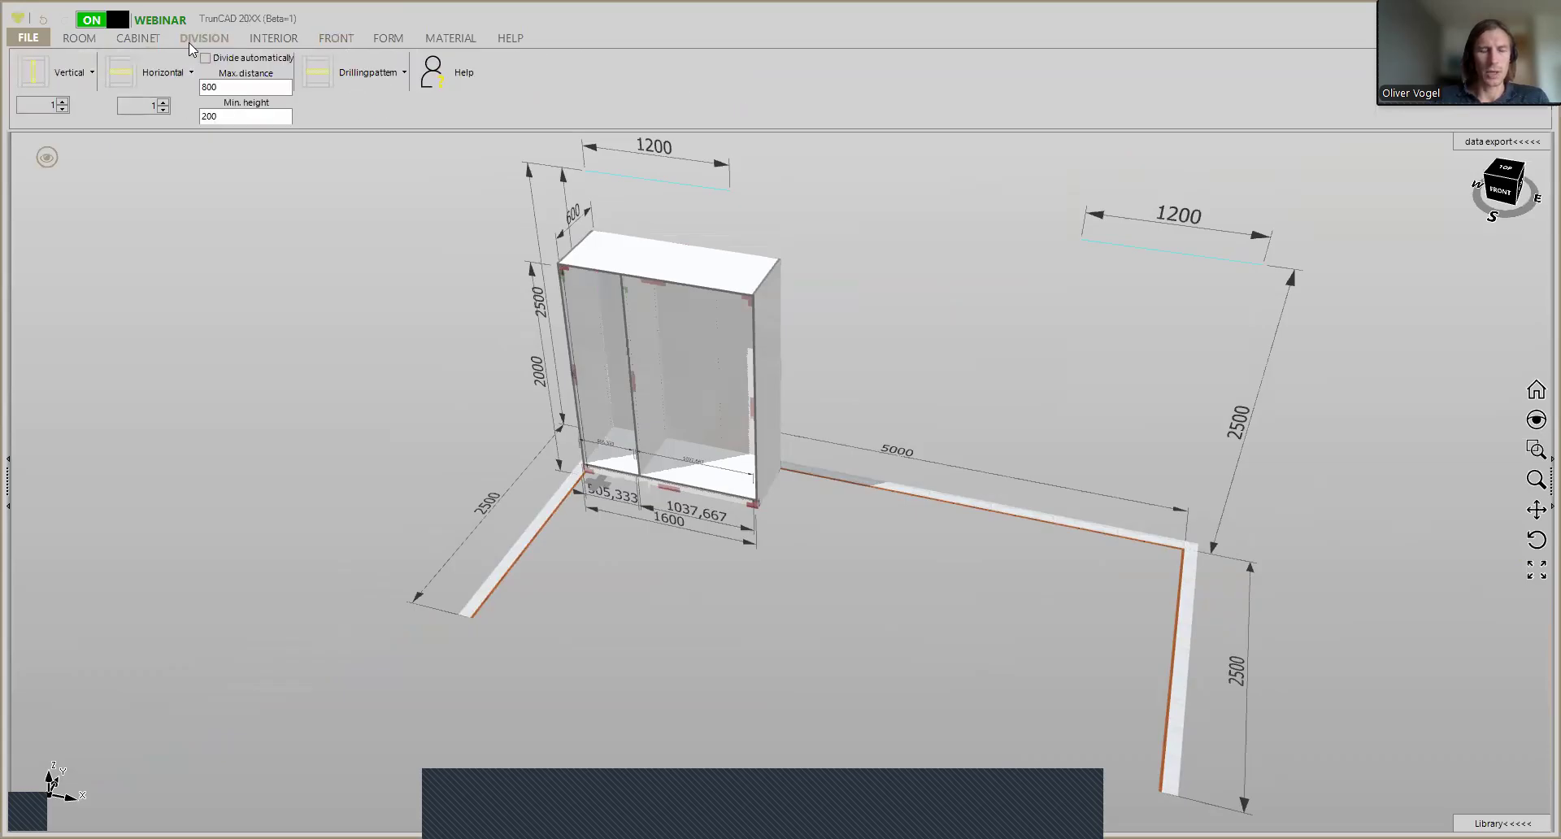
scroll(589, 301, up, 2)
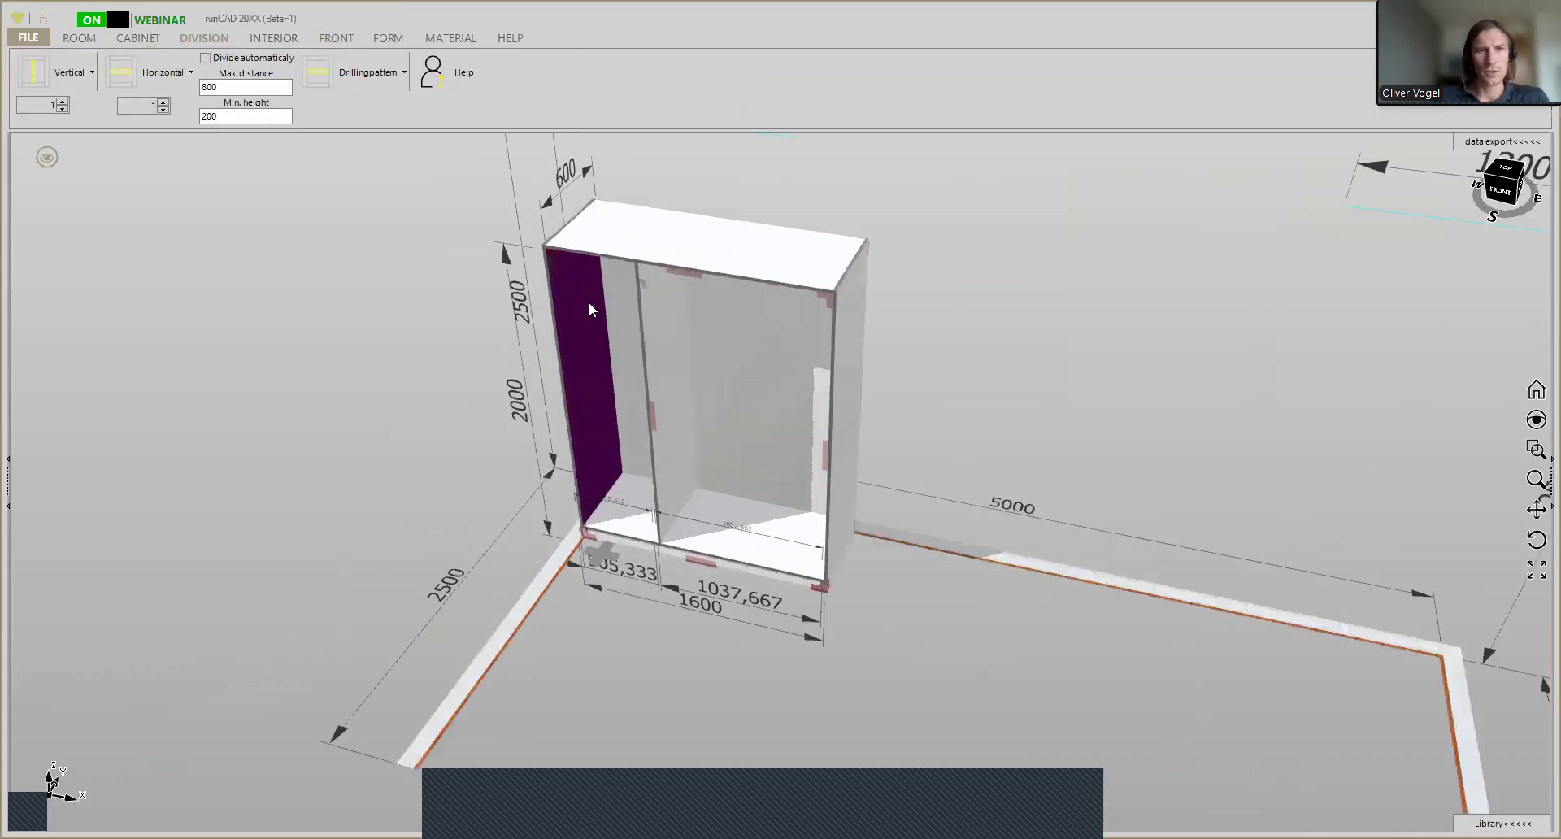
middle_drag(682, 194, 617, 227)
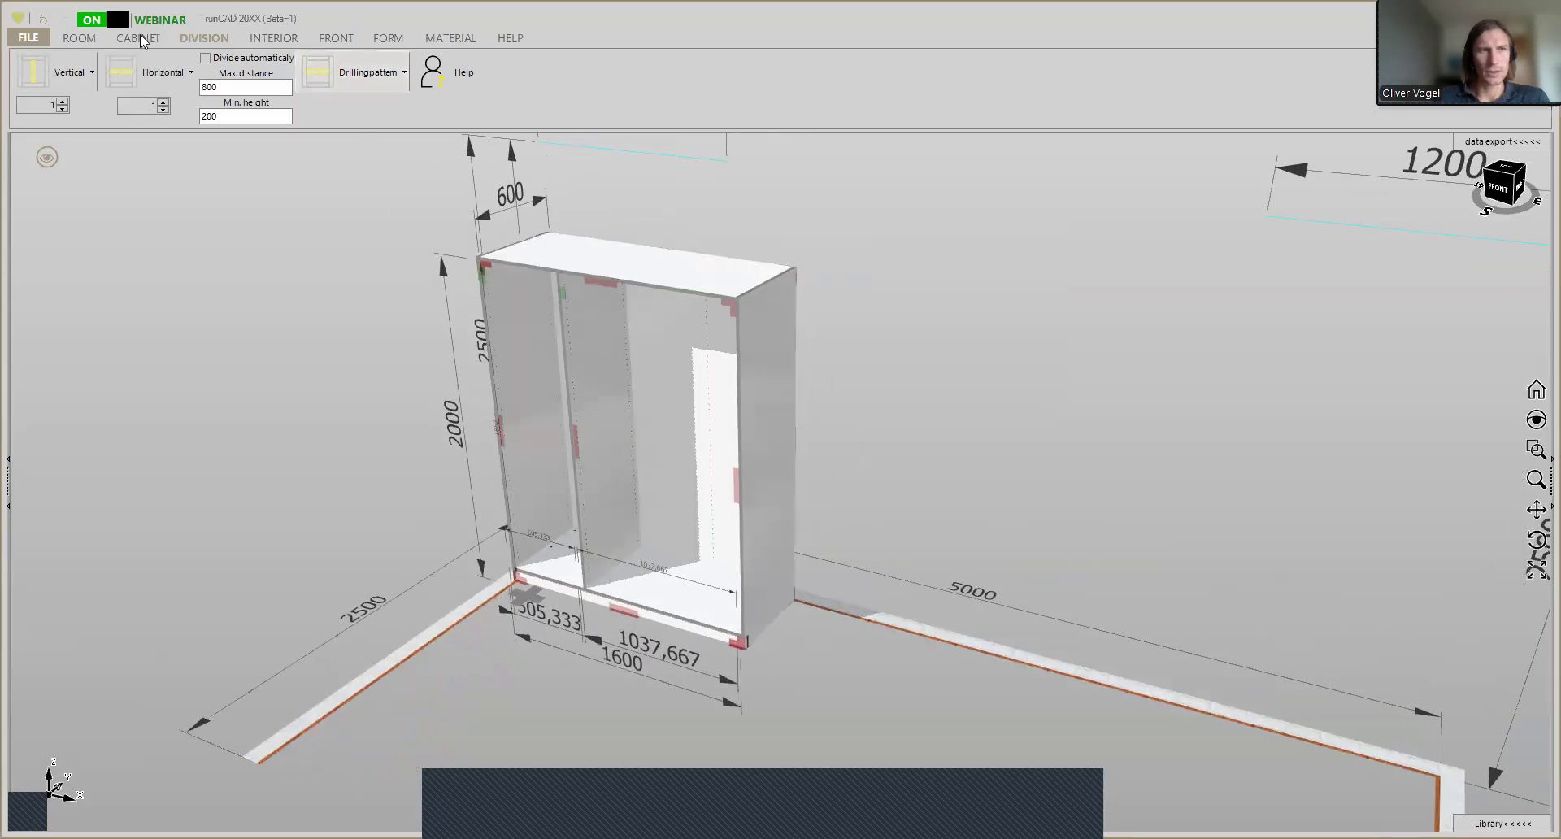
click(87, 71)
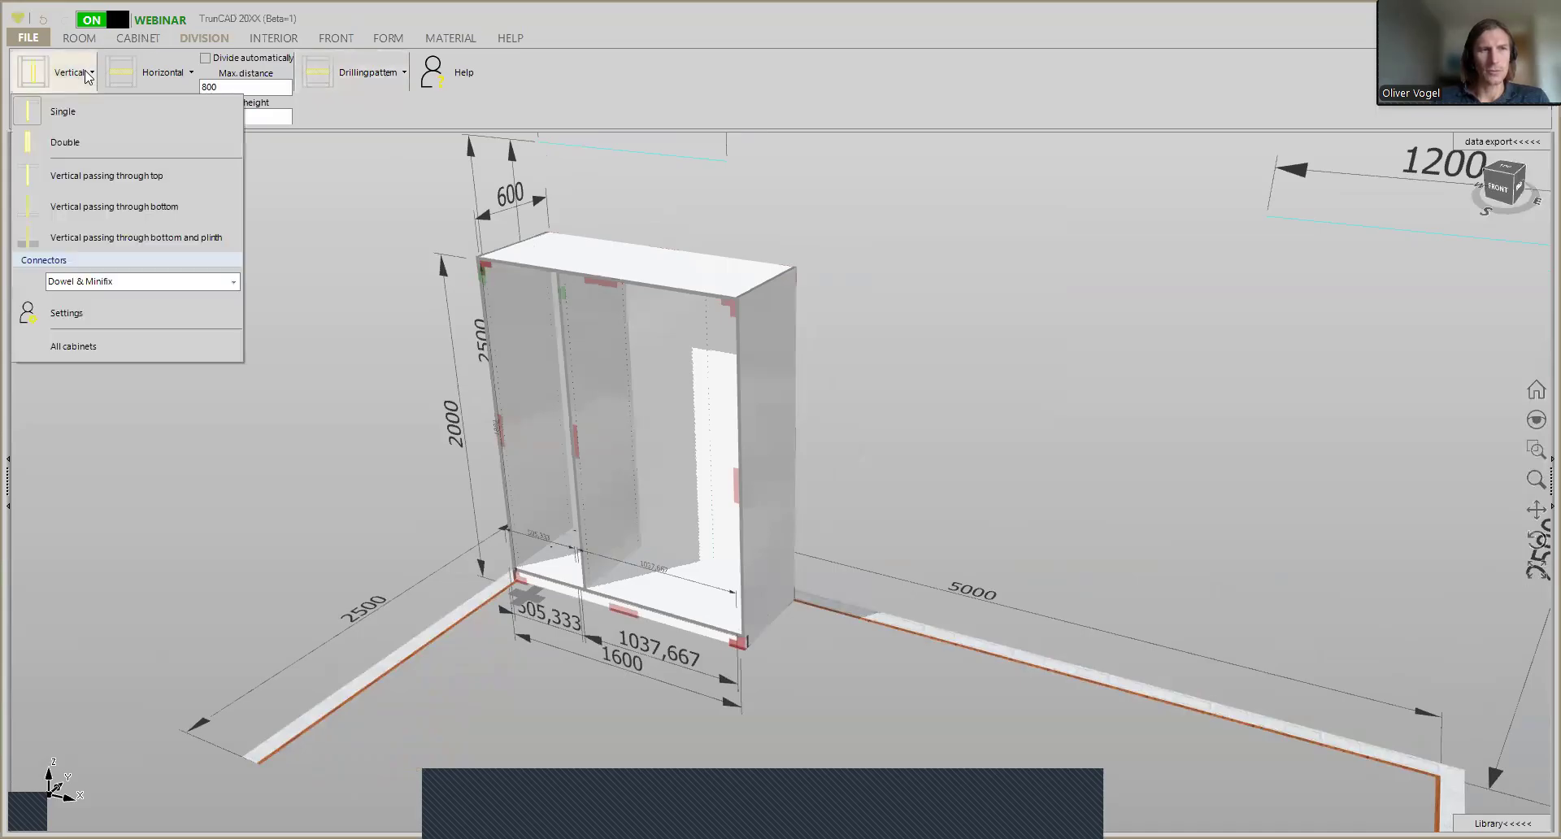
click(96, 184)
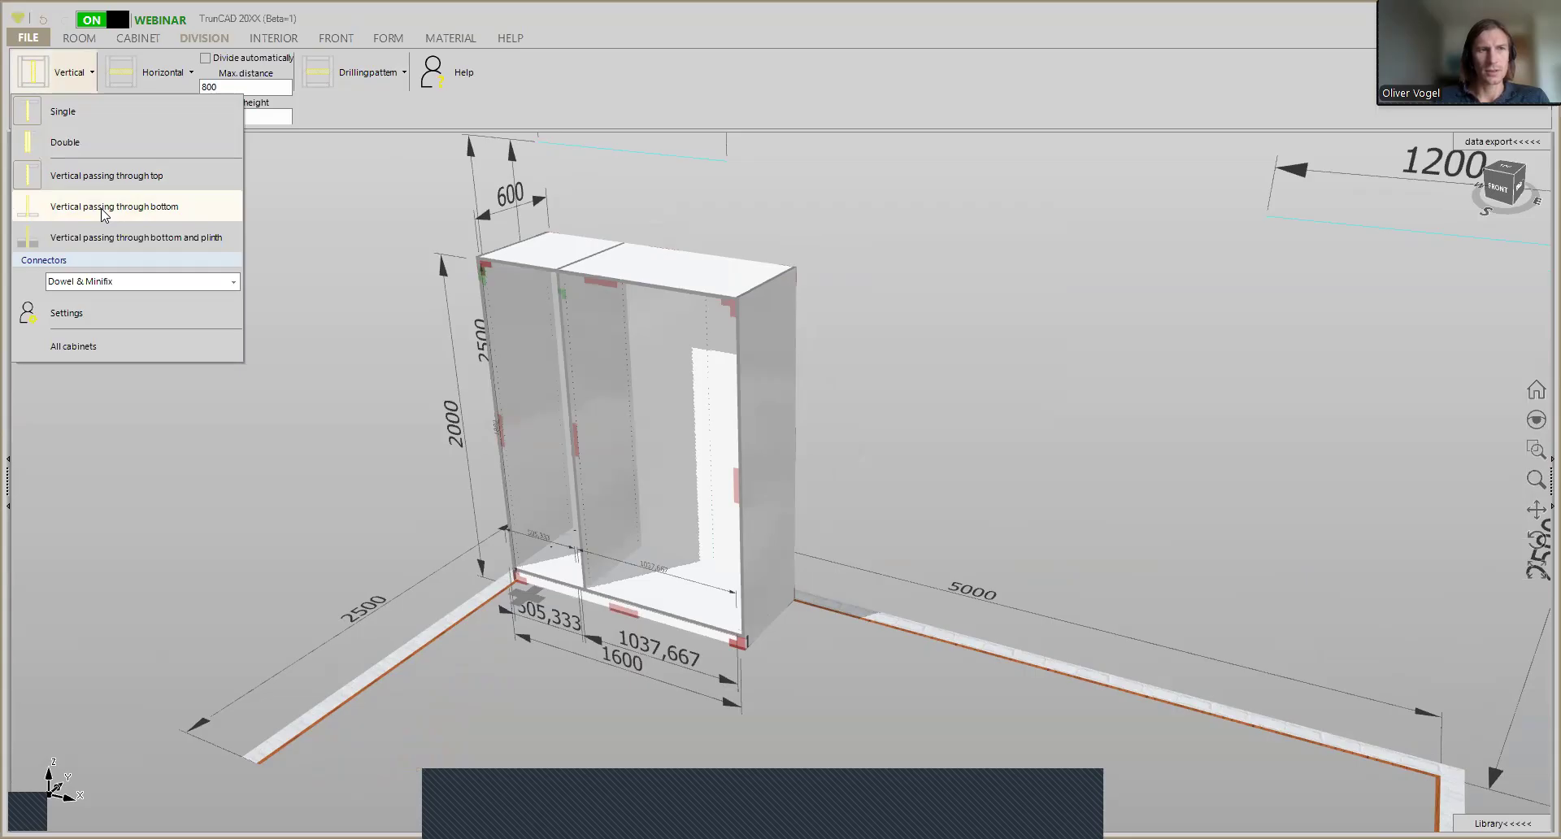
click(104, 209)
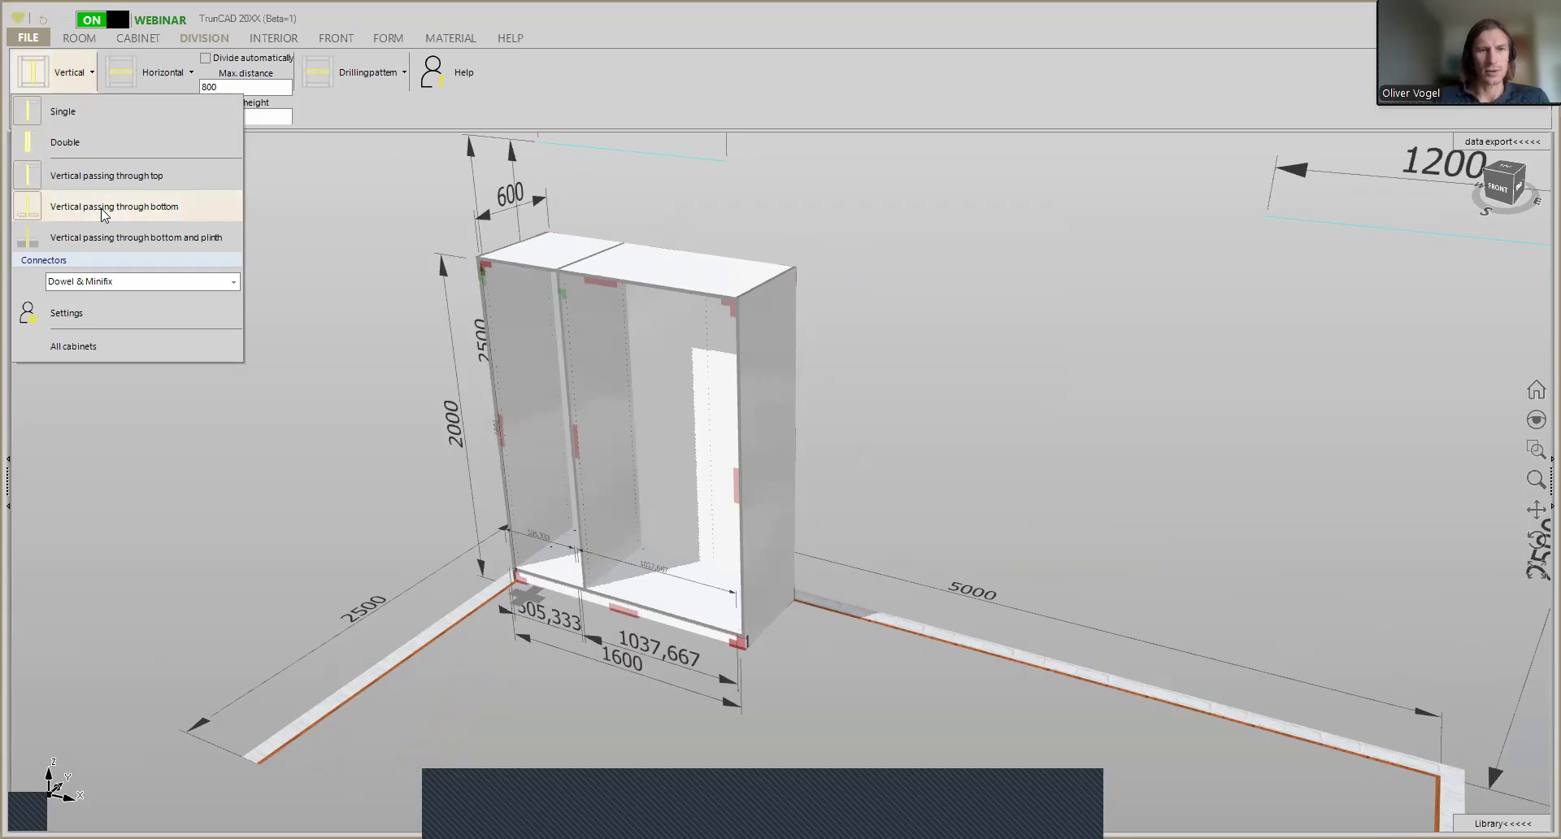
click(104, 185)
click(104, 203)
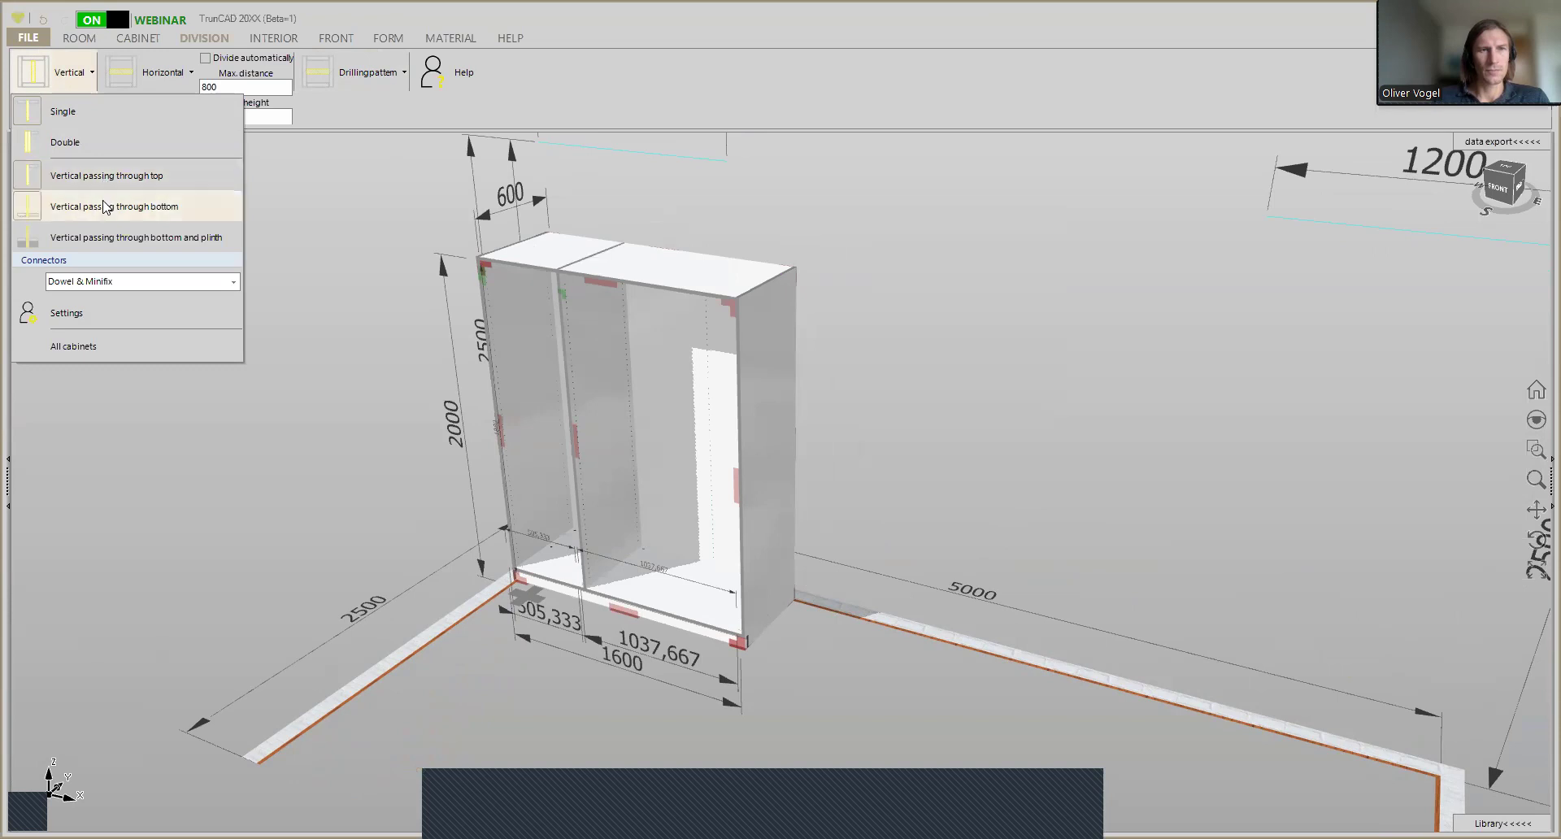
- Try the vertical divider as a double panel and set it back to single
click(100, 151)
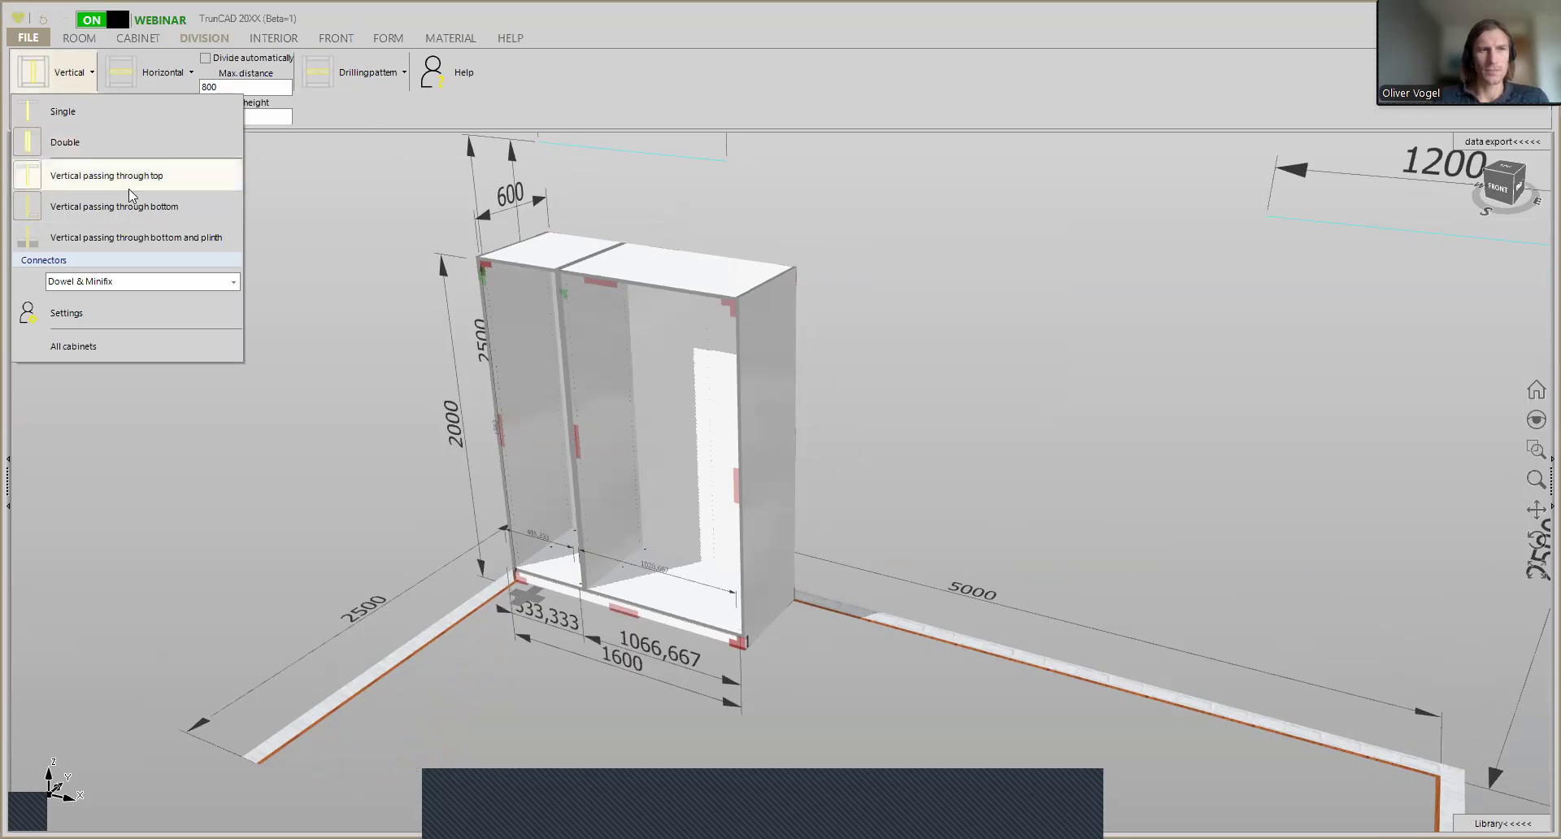
click(95, 120)
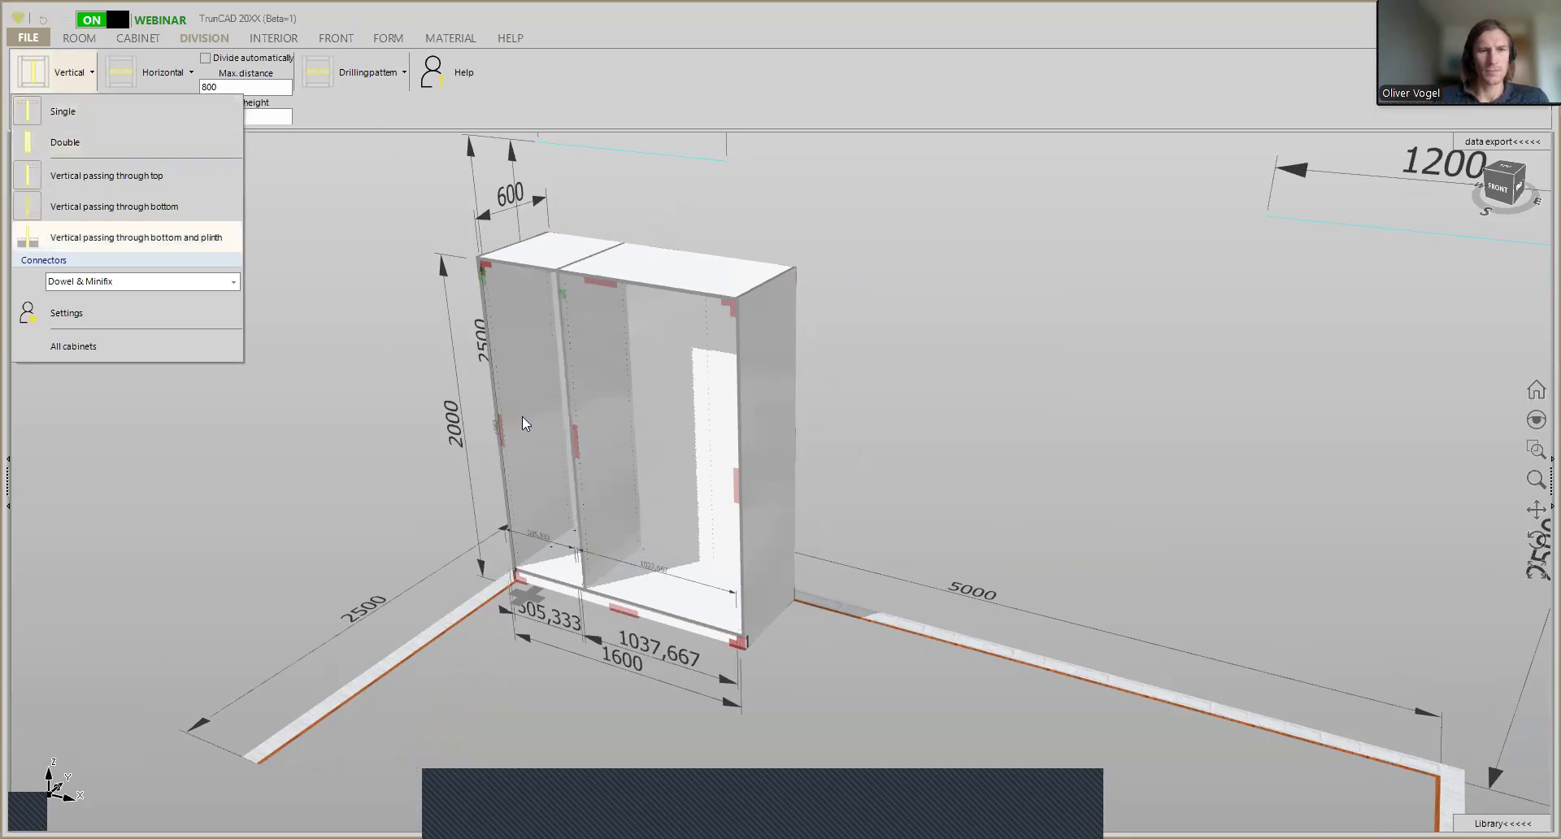
middle_drag(640, 476, 716, 436)
middle_drag(689, 451, 655, 478)
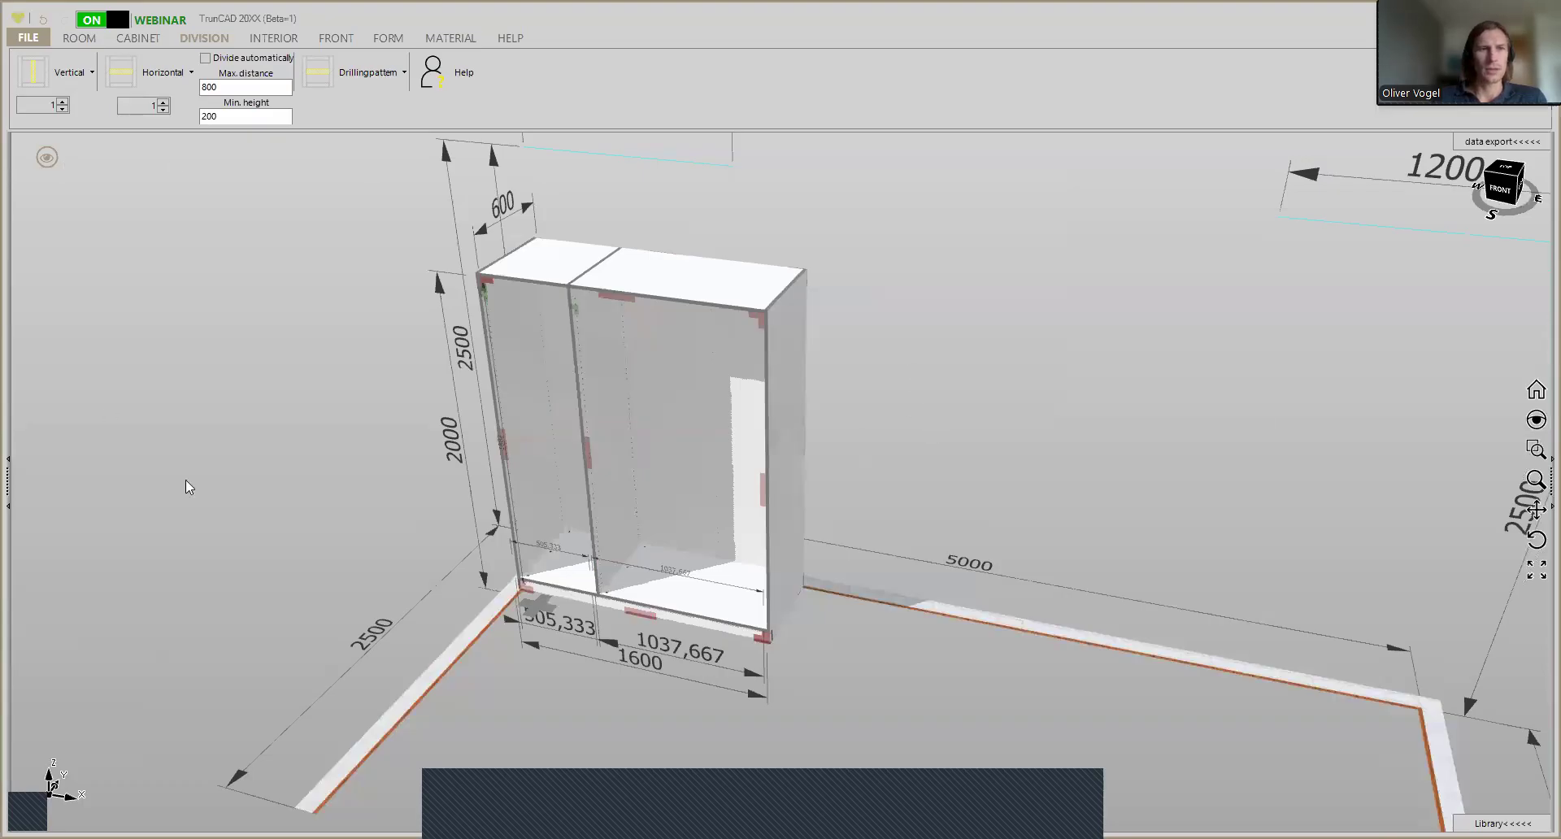
ctrl+middle_drag(588, 468, 587, 489)
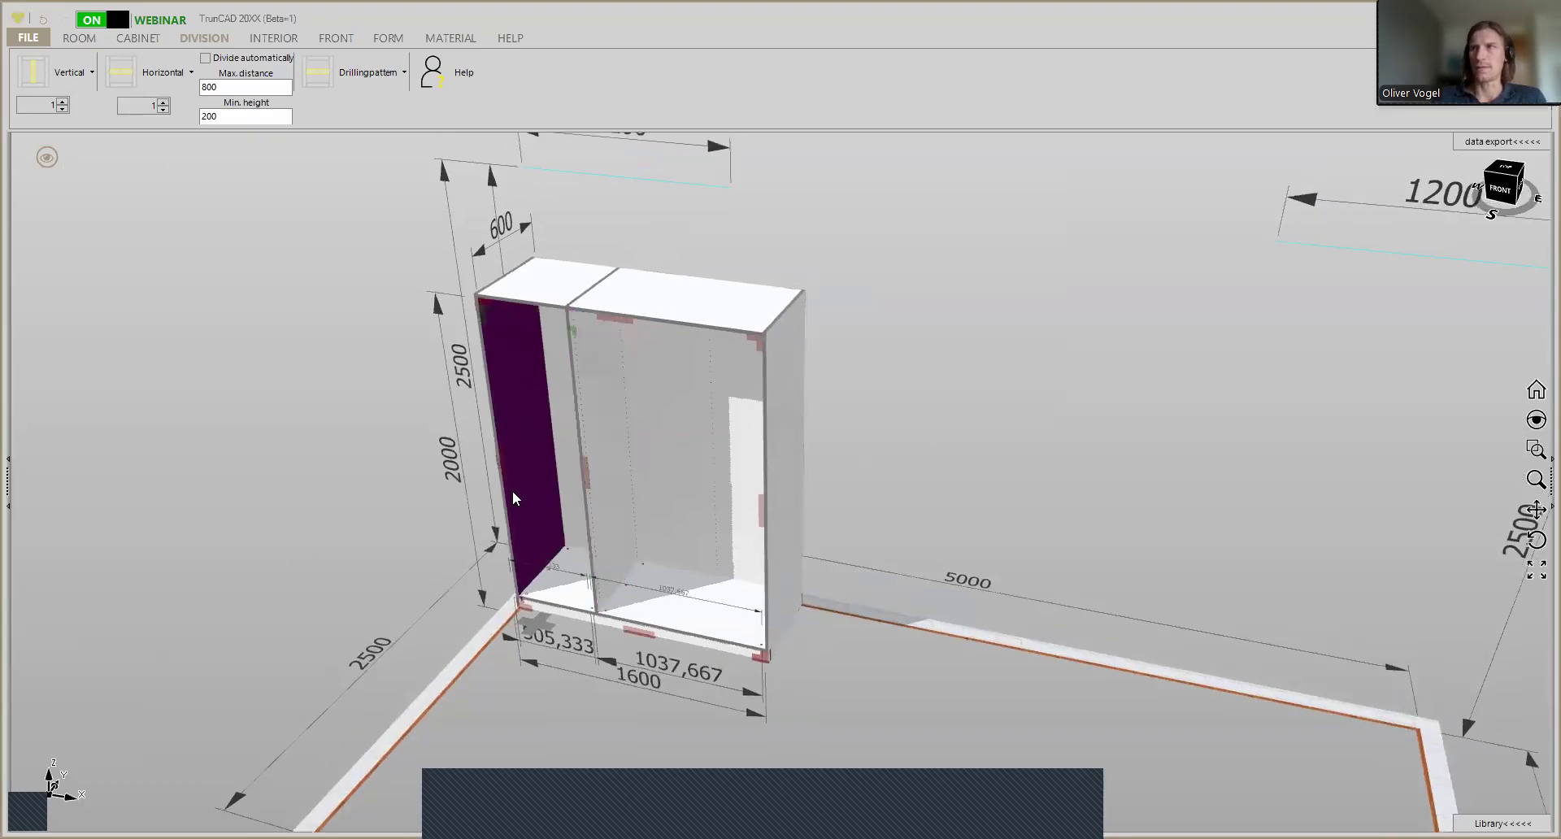
- Divide the narrow compartment with 4 evenly spaced horizontal shelves
scroll(513, 491, up, 2)
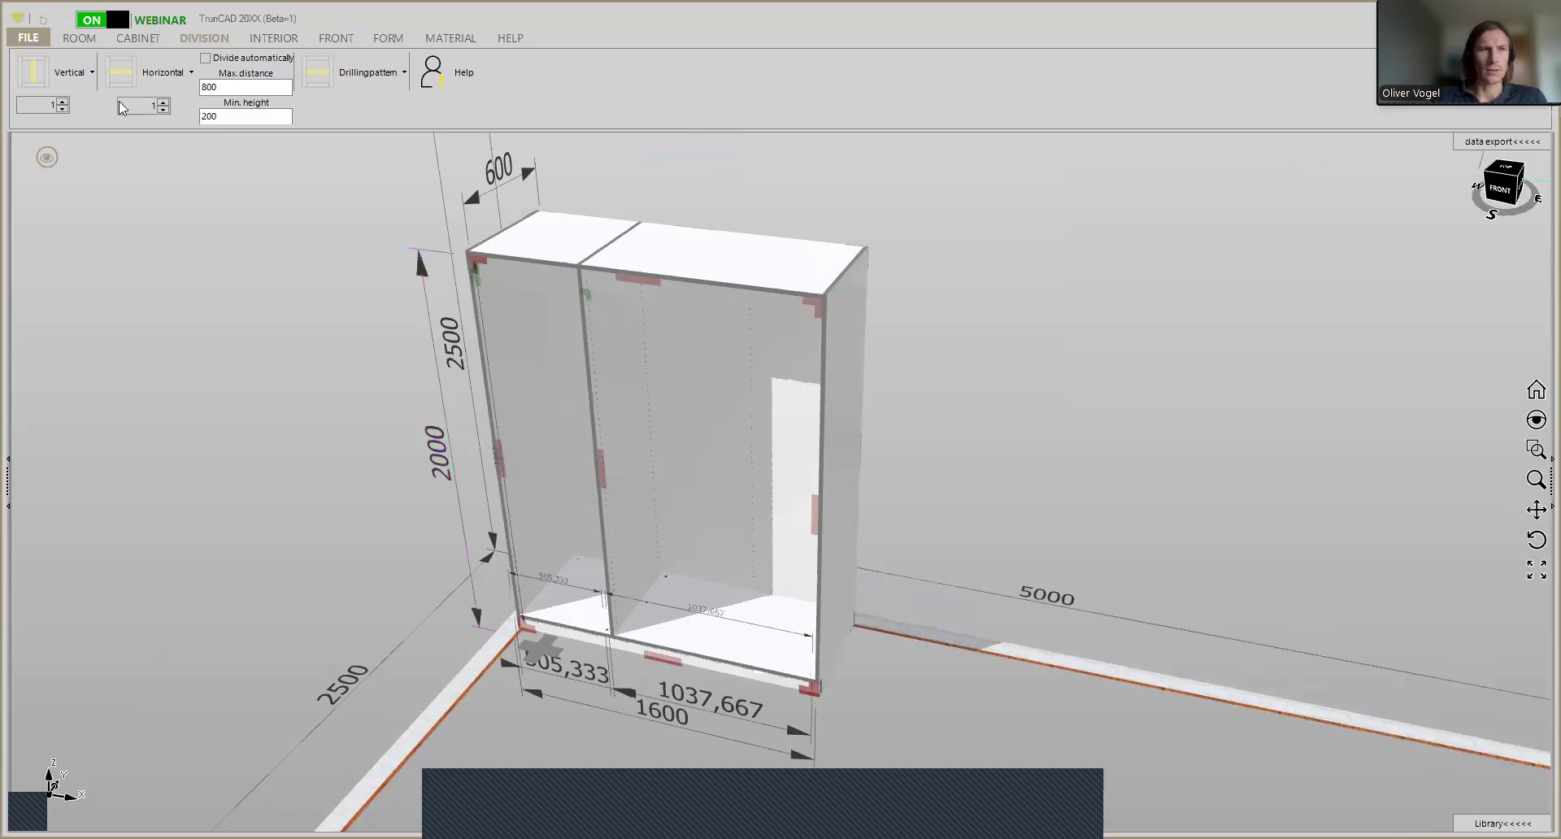
click(163, 103)
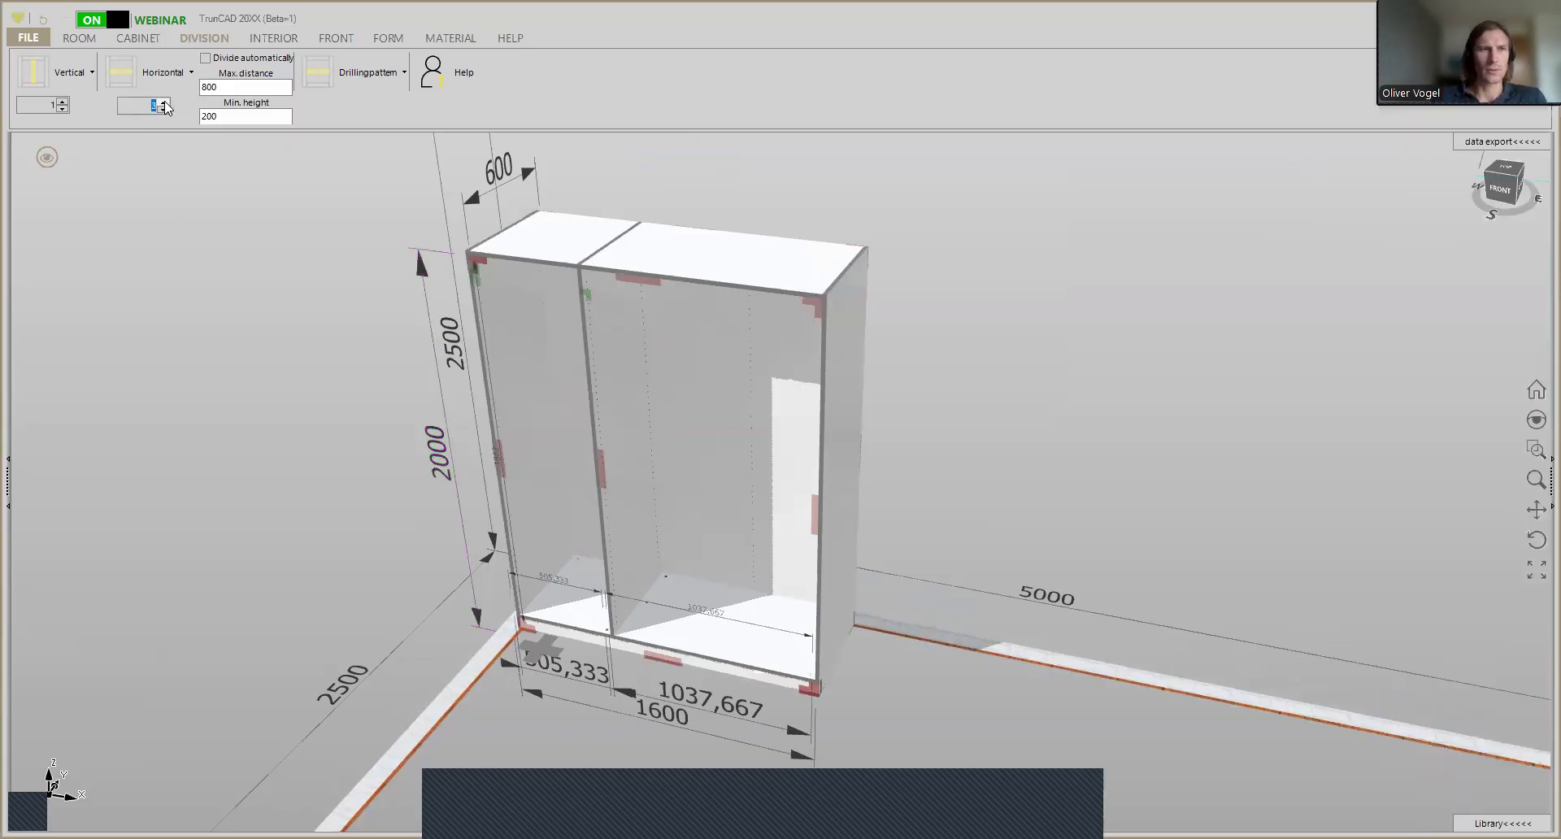
click(122, 78)
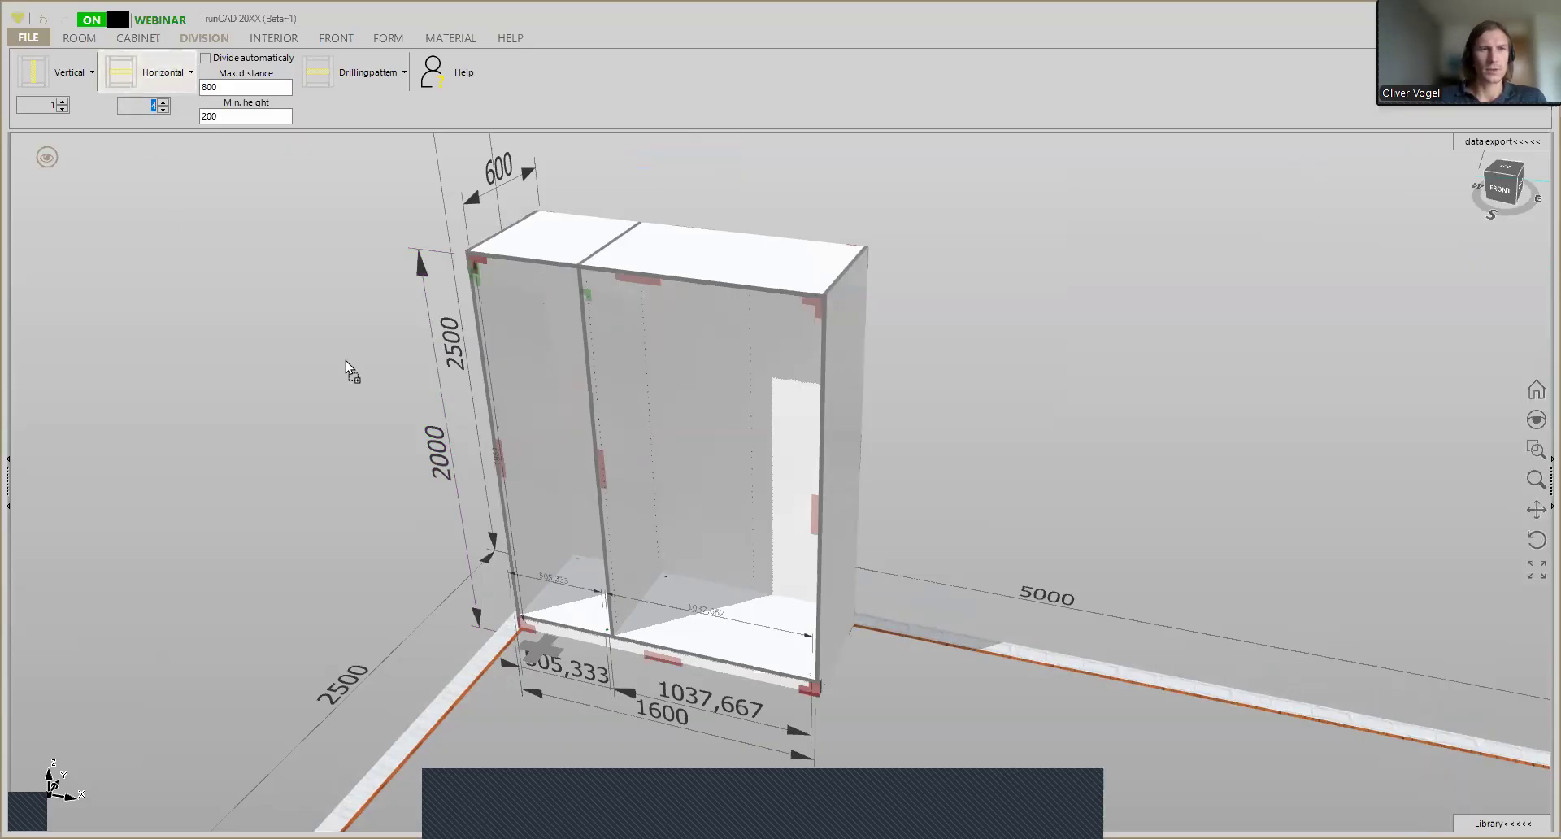
click(531, 459)
- Divide the wide compartment at mid-height with 1 horizontal shelf
ctrl+middle_drag(814, 498, 718, 459)
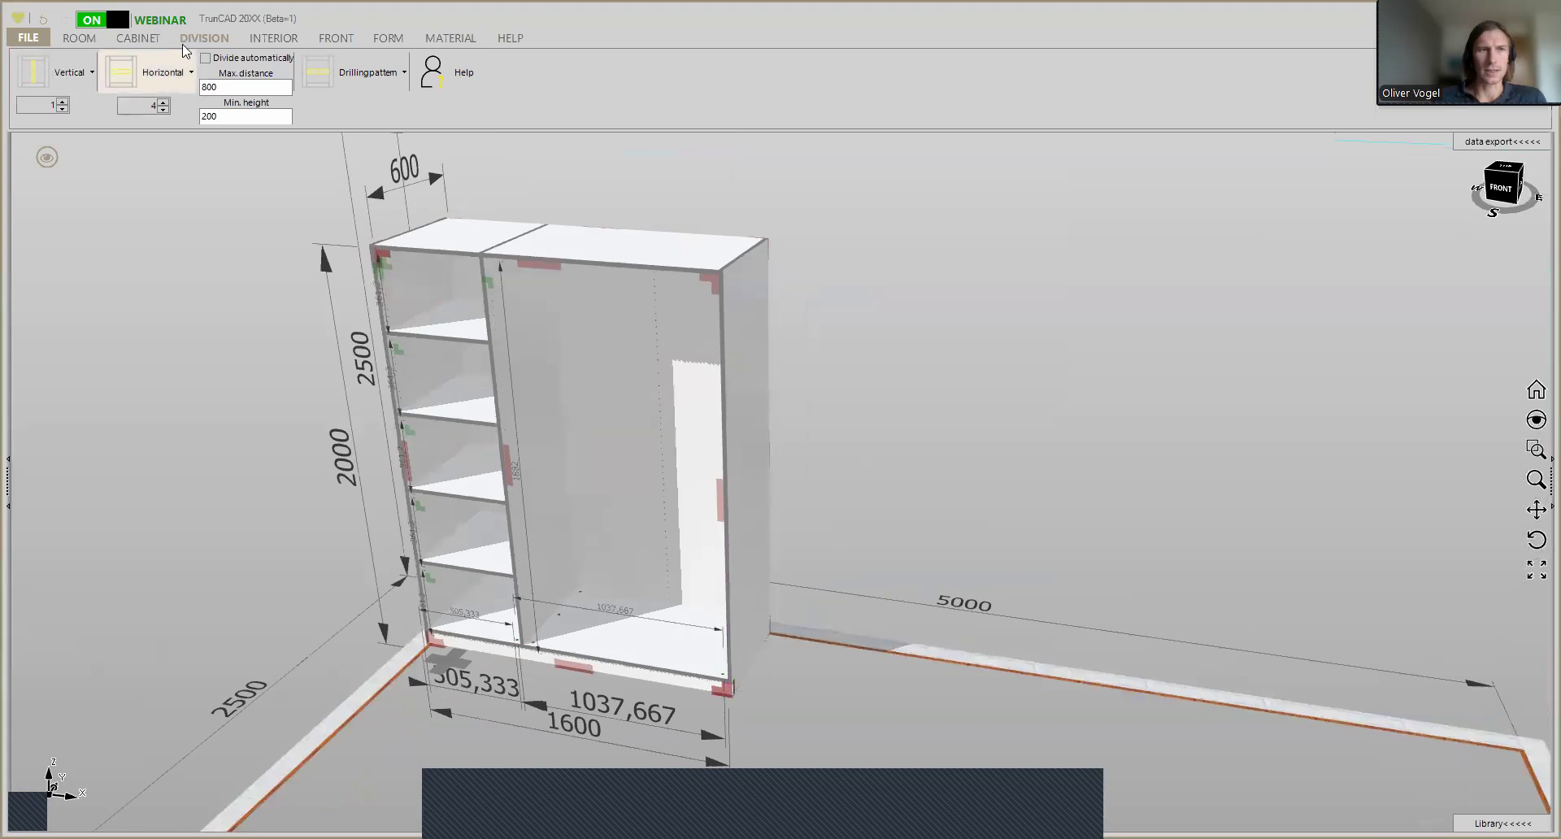
click(163, 109)
double_click(168, 107)
click(122, 73)
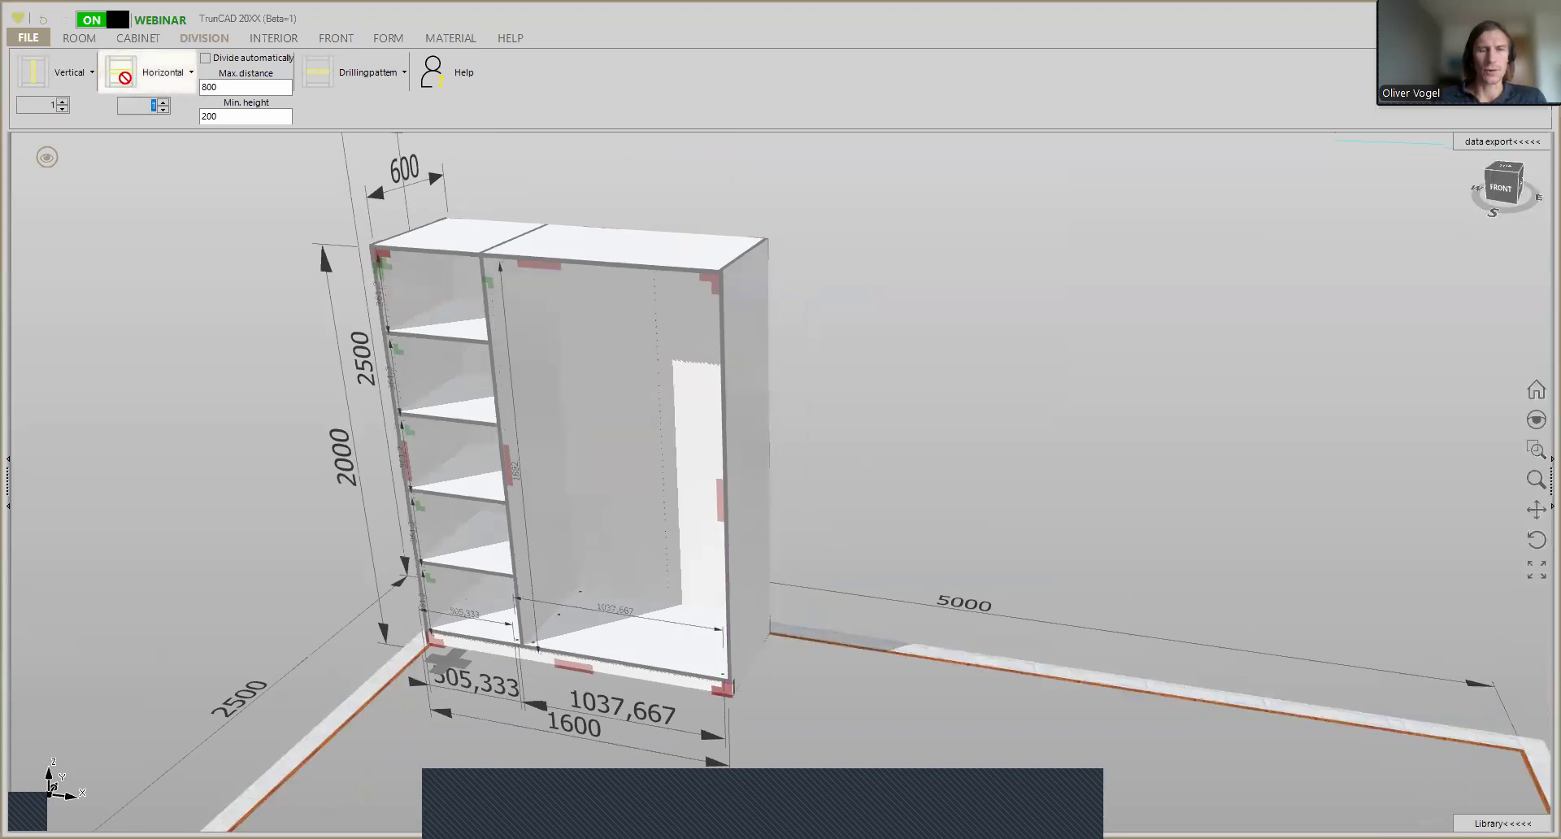
click(618, 504)
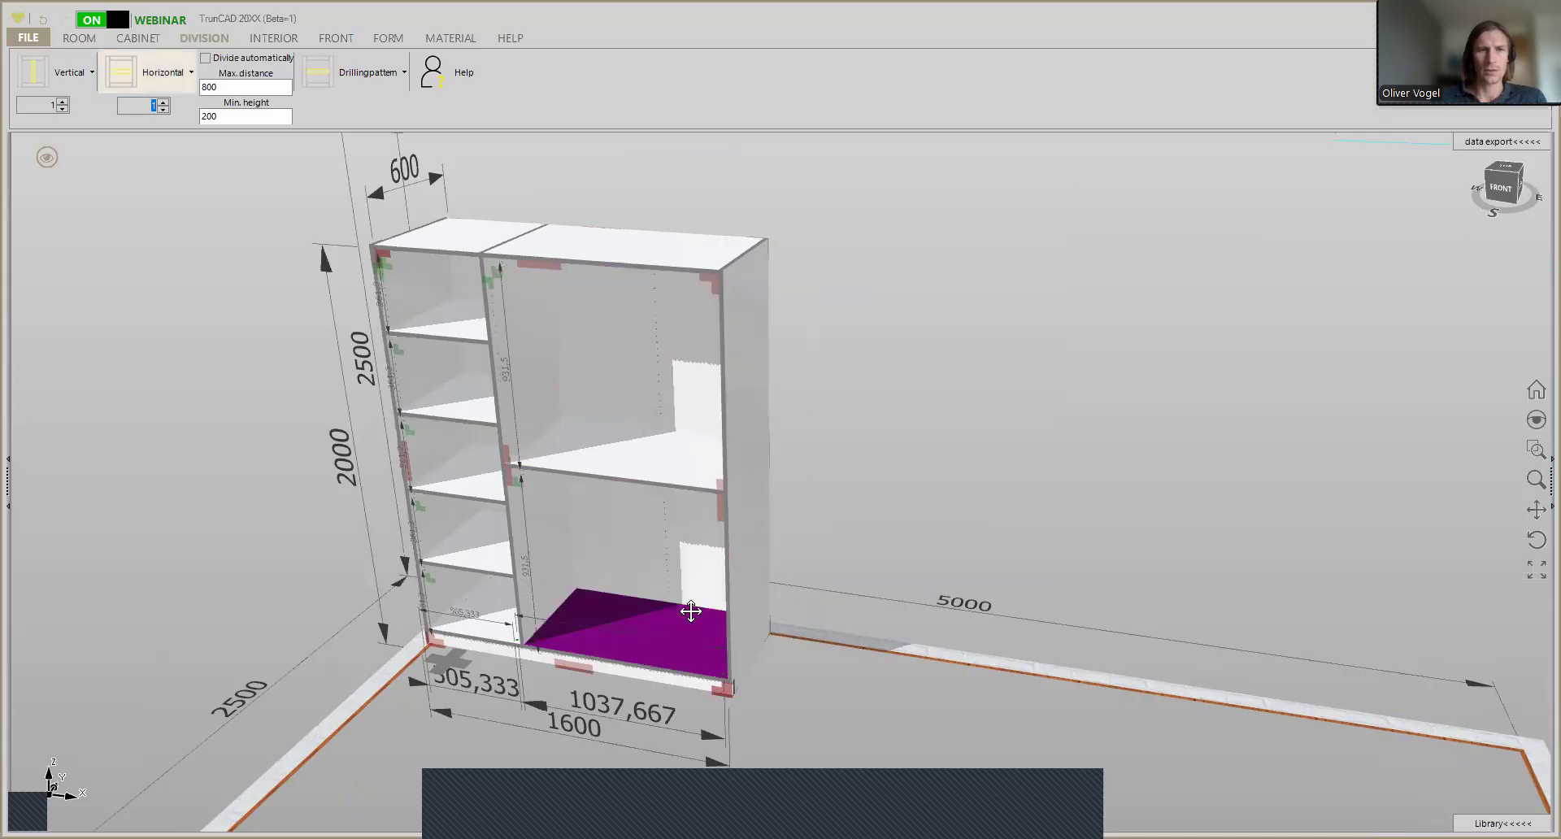
- Divide the lower part of the wide compartment into three bays with 2 vertical dividers
scroll(638, 569, up, 5)
scroll(638, 569, up, 5)
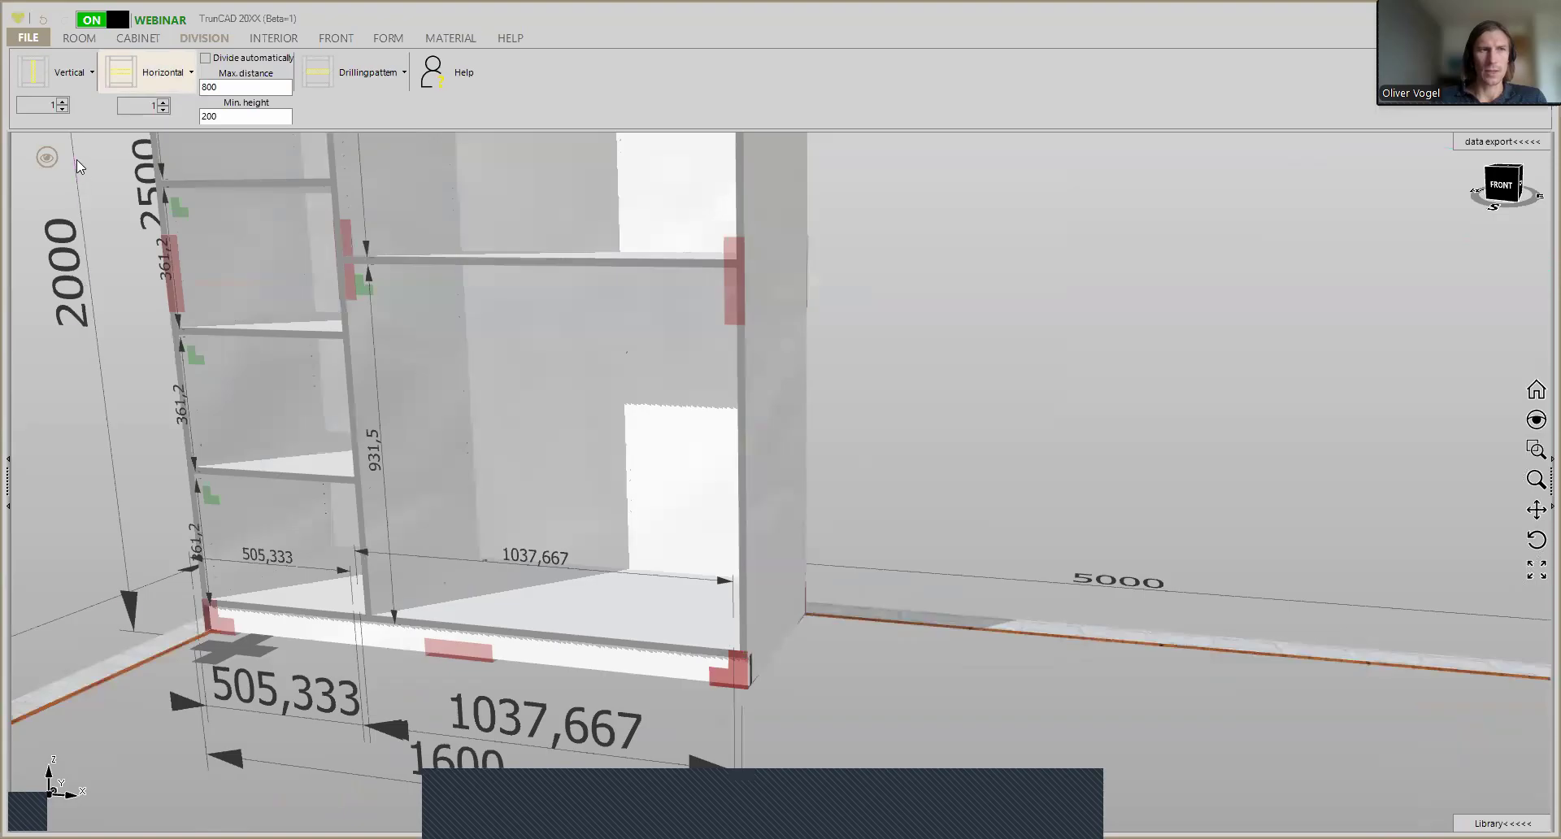
click(63, 102)
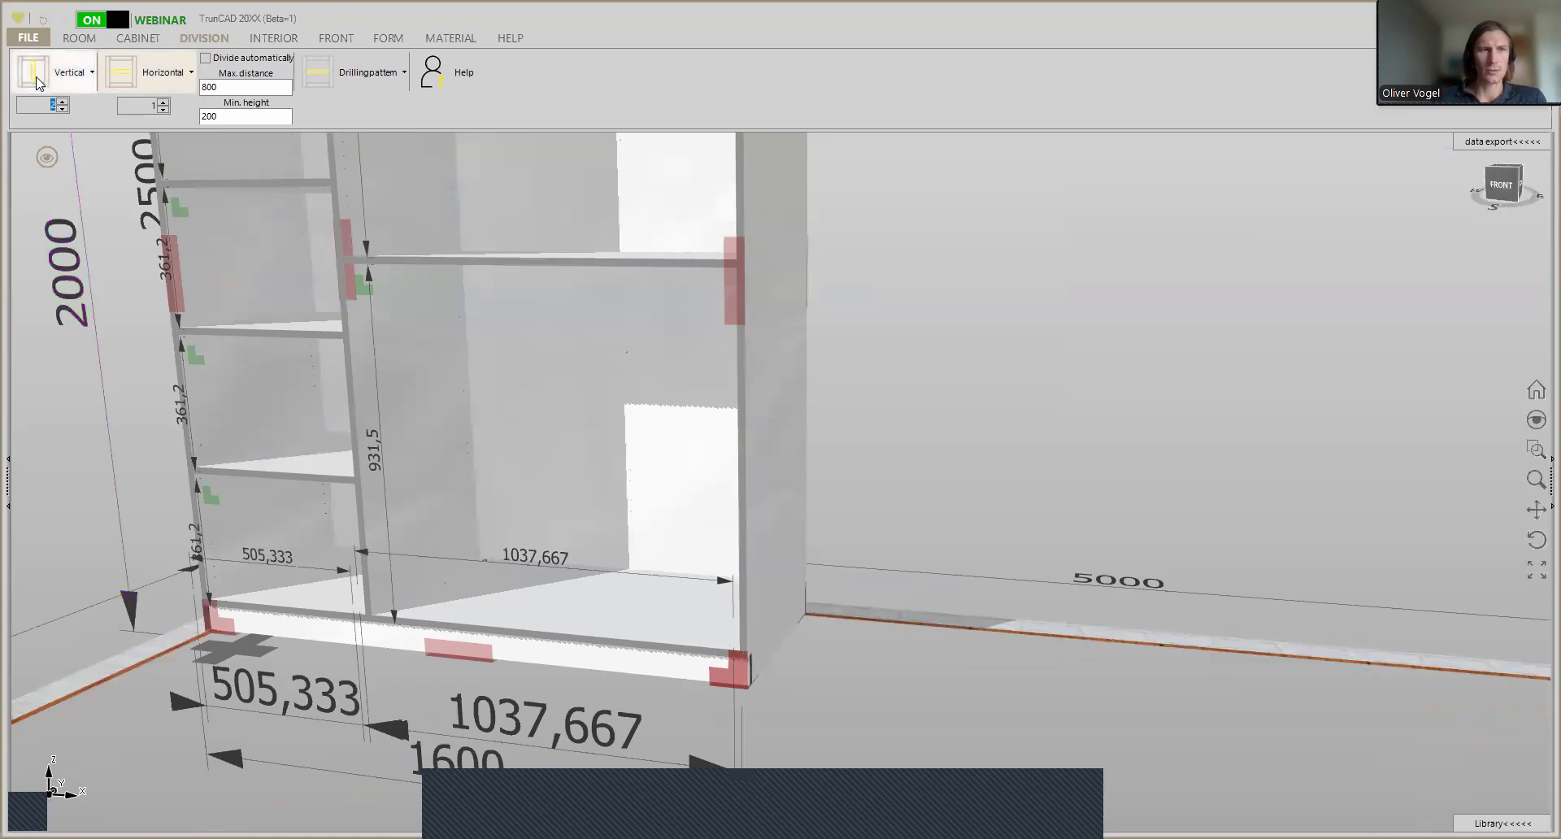
click(461, 412)
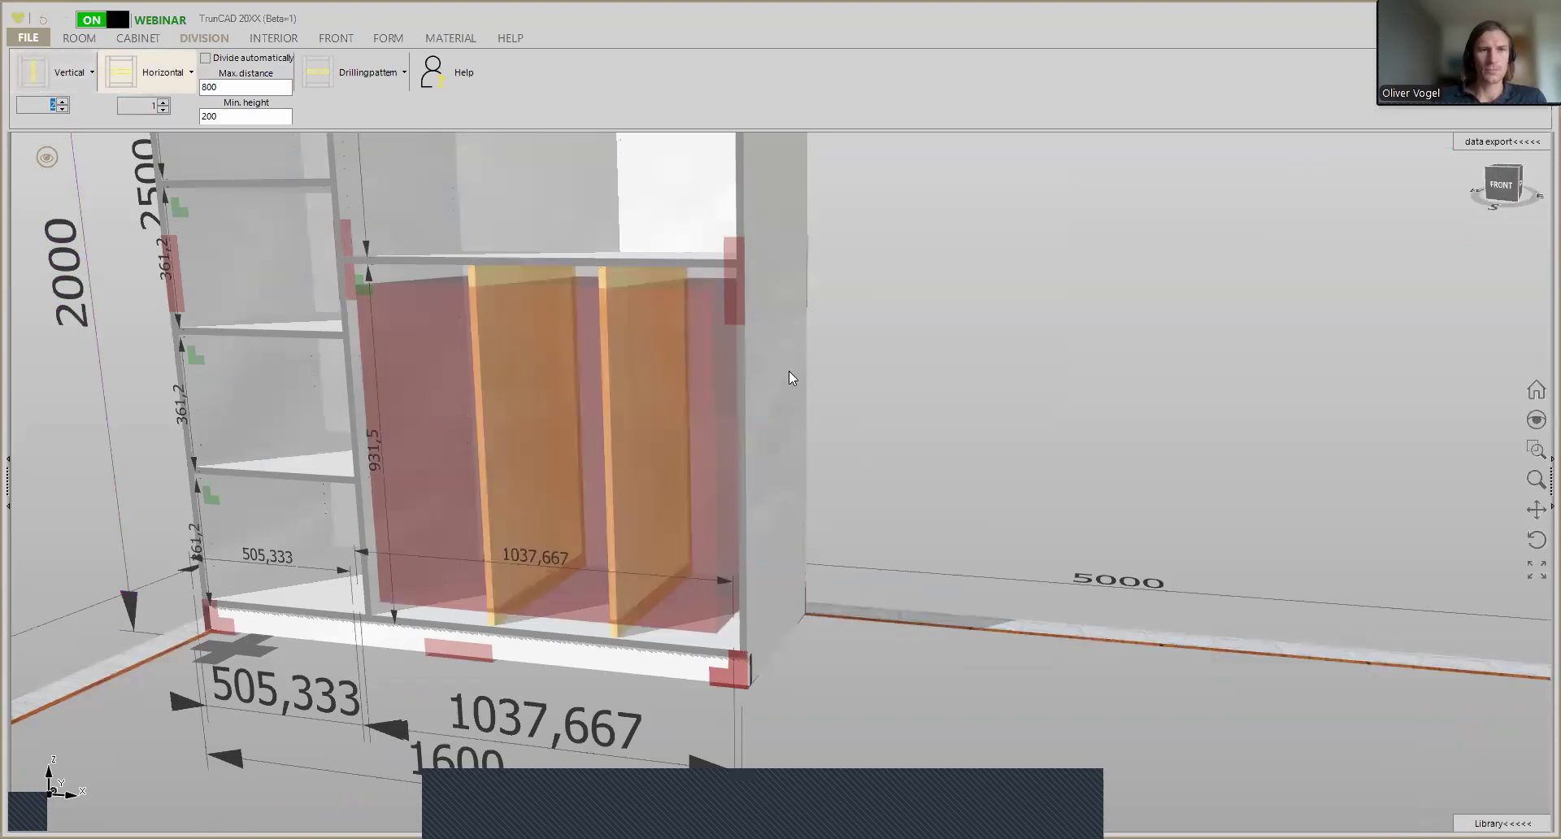
middle_drag(747, 360, 732, 374)
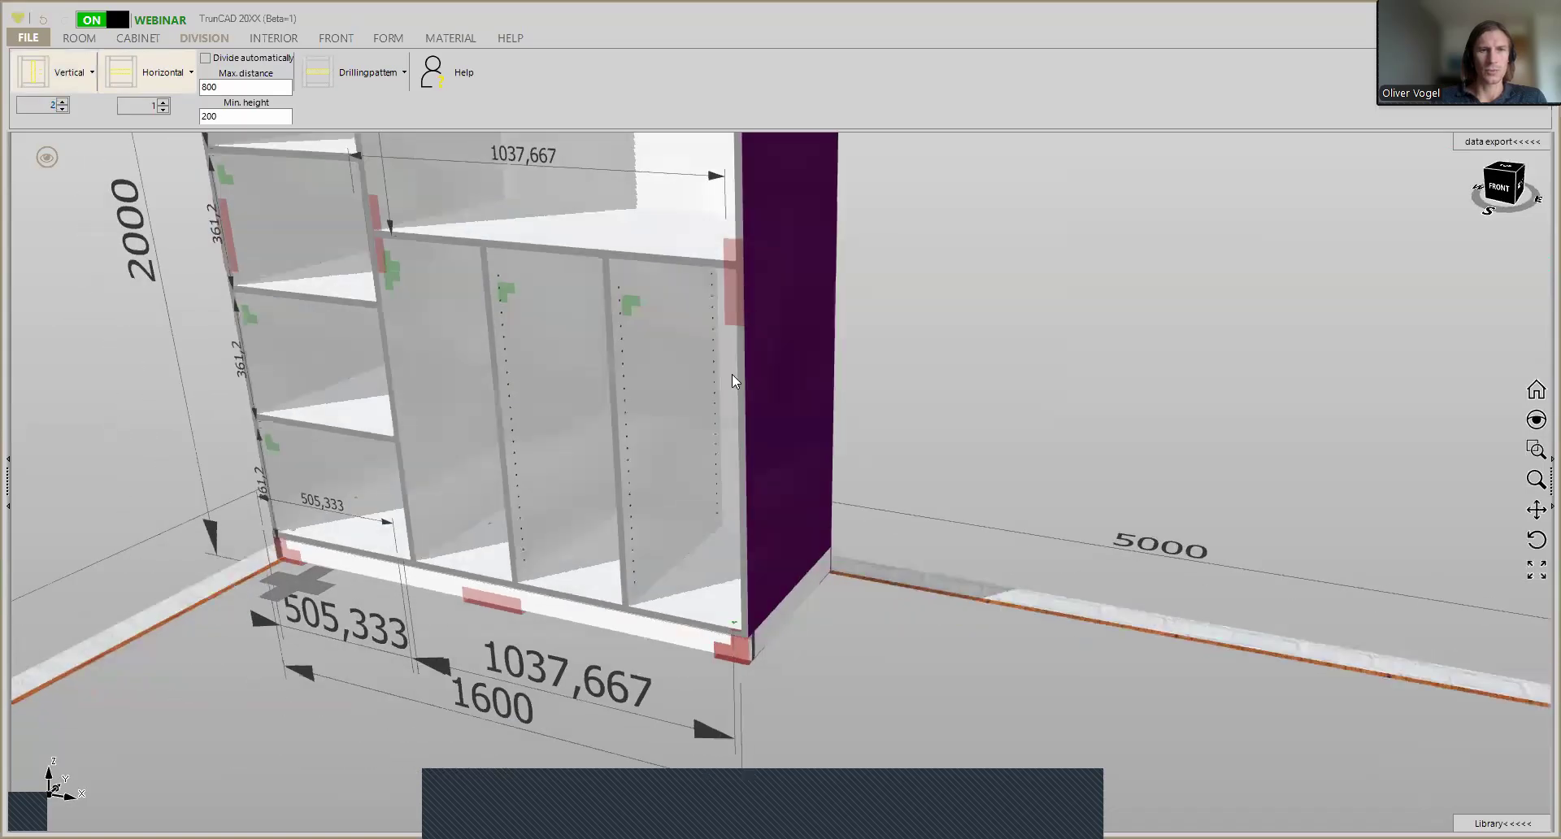
- Cycle through the rendered display styles to the shaded view with dark part edges and examine the drillings in the lower compartments
scroll(589, 357, down, 2)
middle_drag(588, 356, 587, 444)
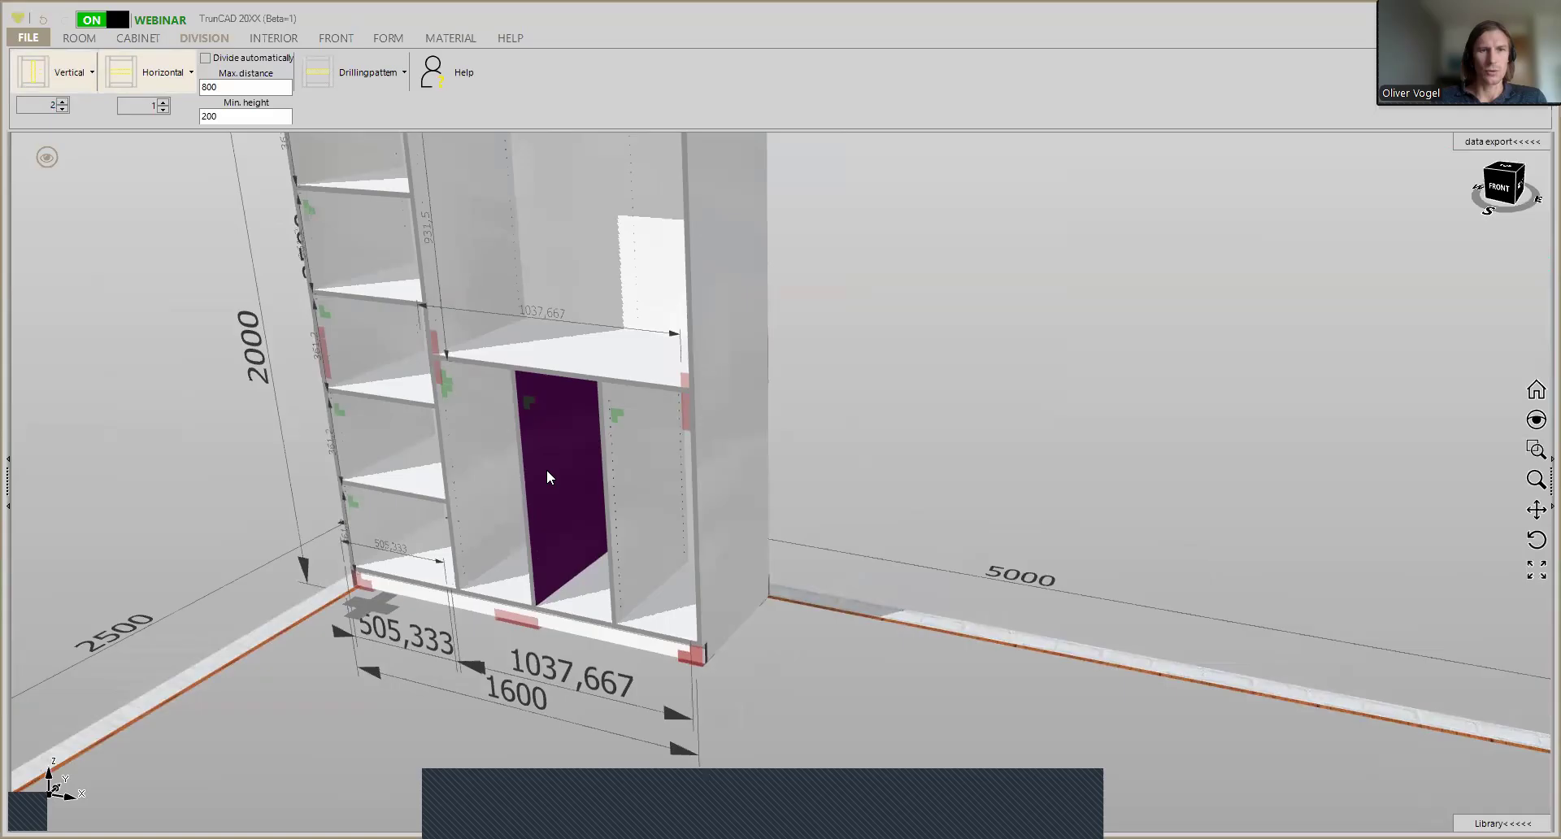
scroll(540, 379, up, 3)
scroll(600, 406, up, 3)
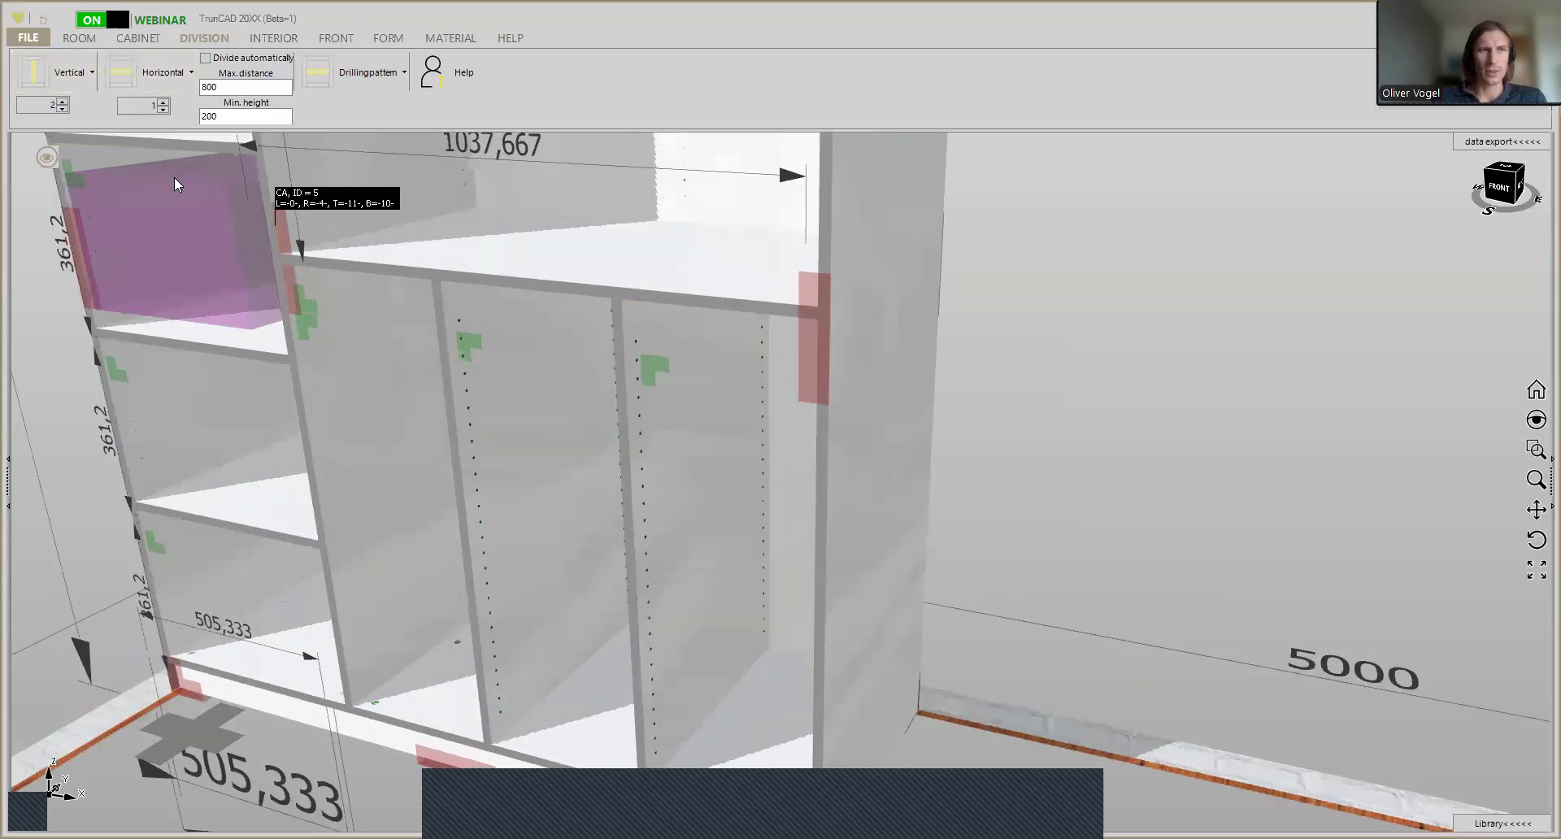
scroll(310, 209, up, 2)
scroll(310, 209, down, 3)
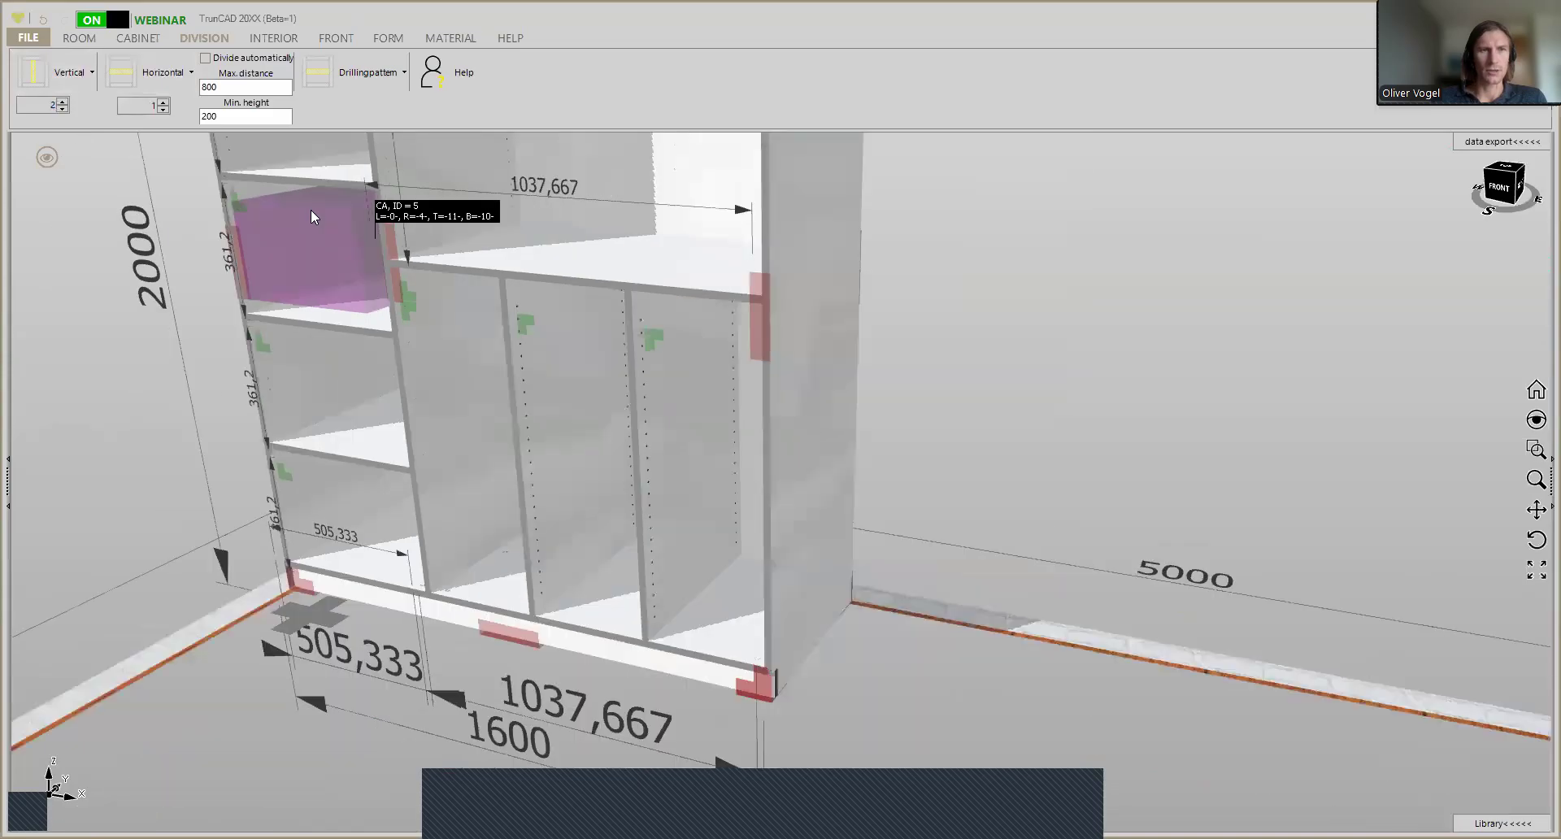
click(47, 158)
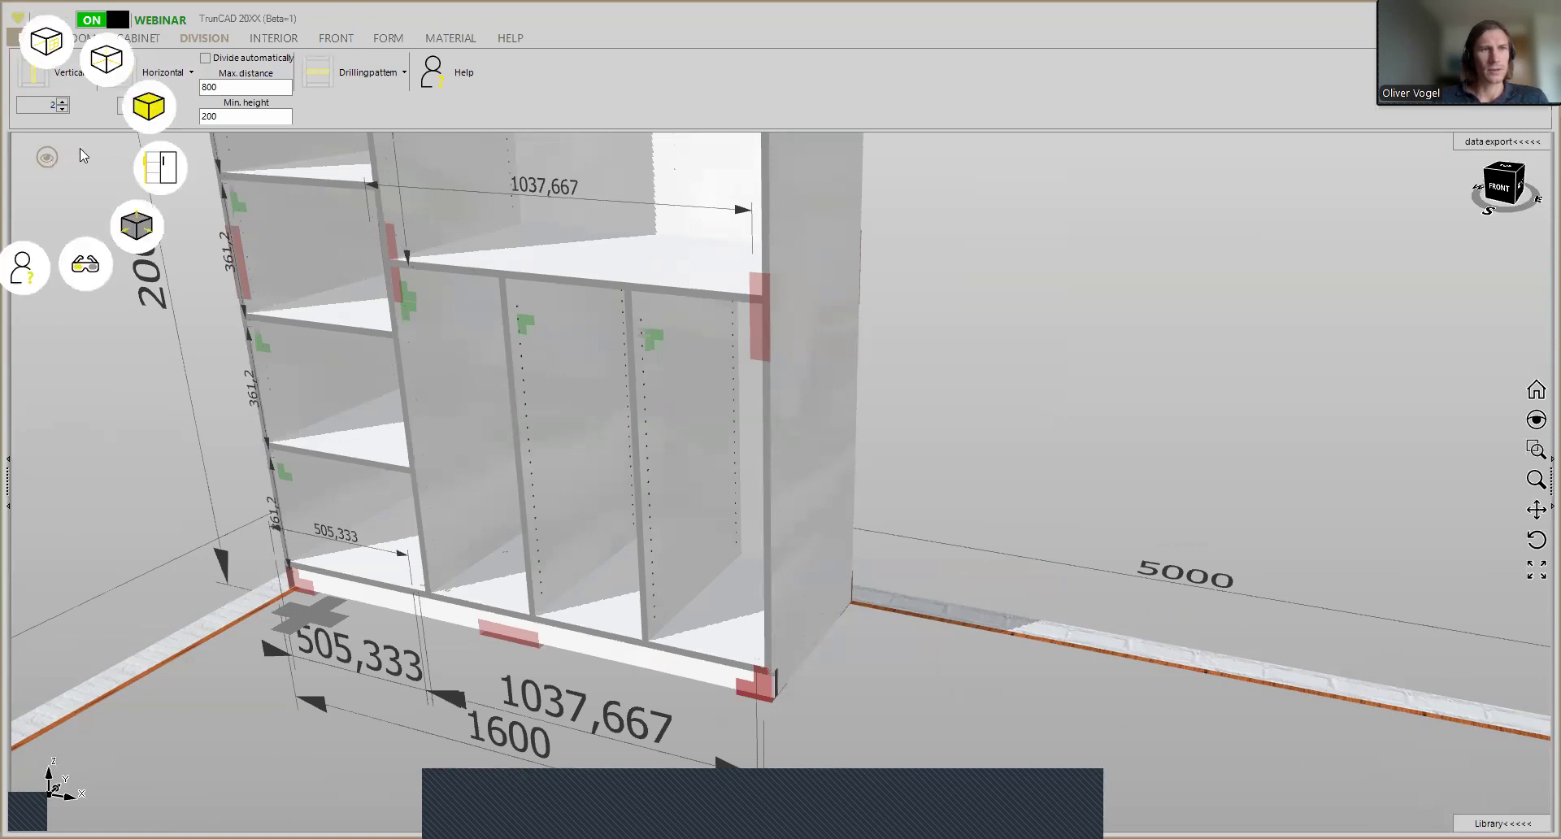
click(149, 106)
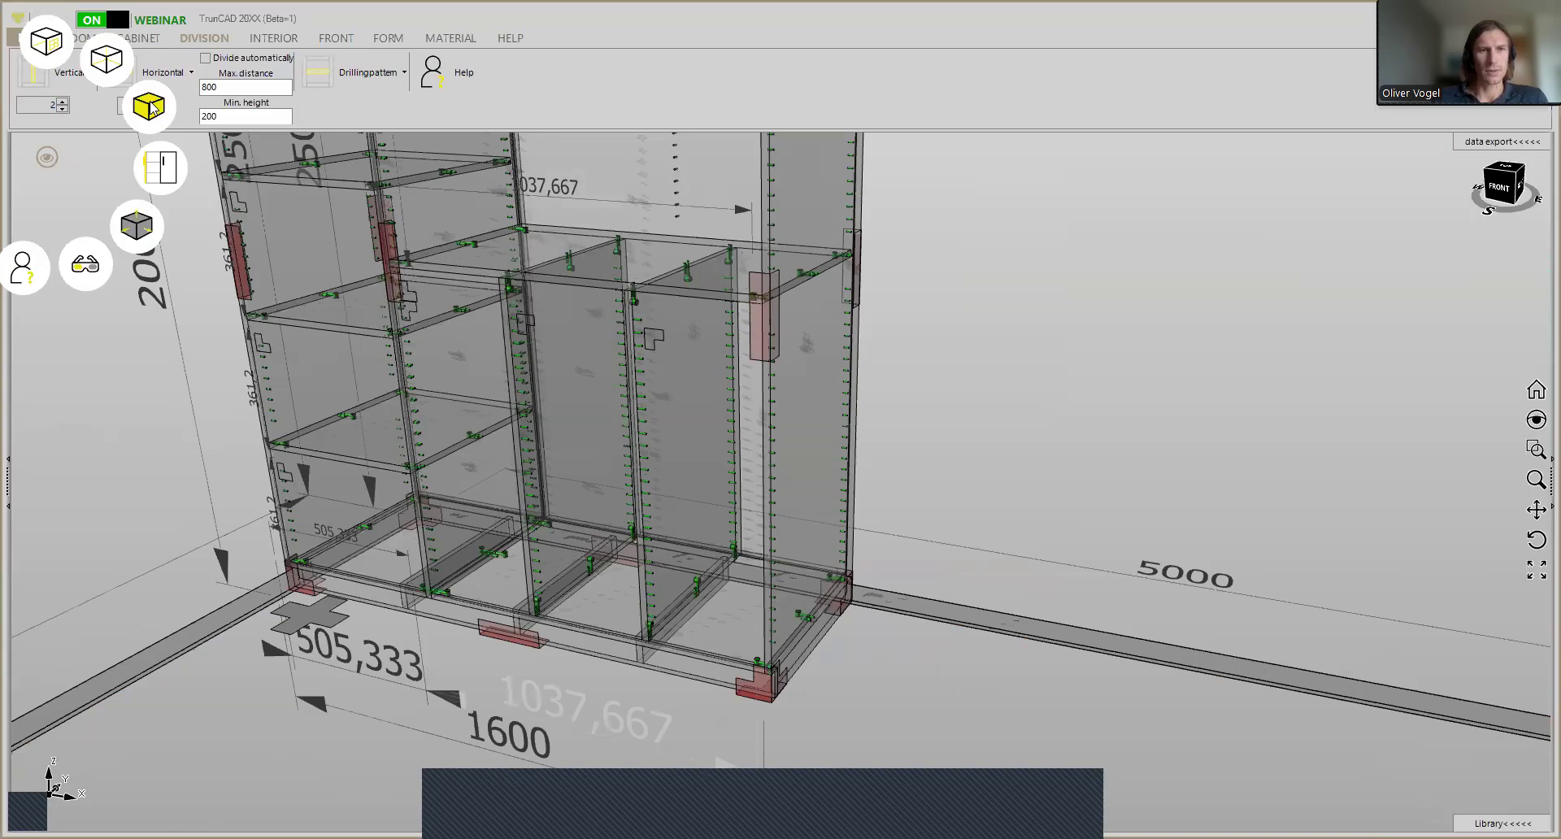
click(152, 108)
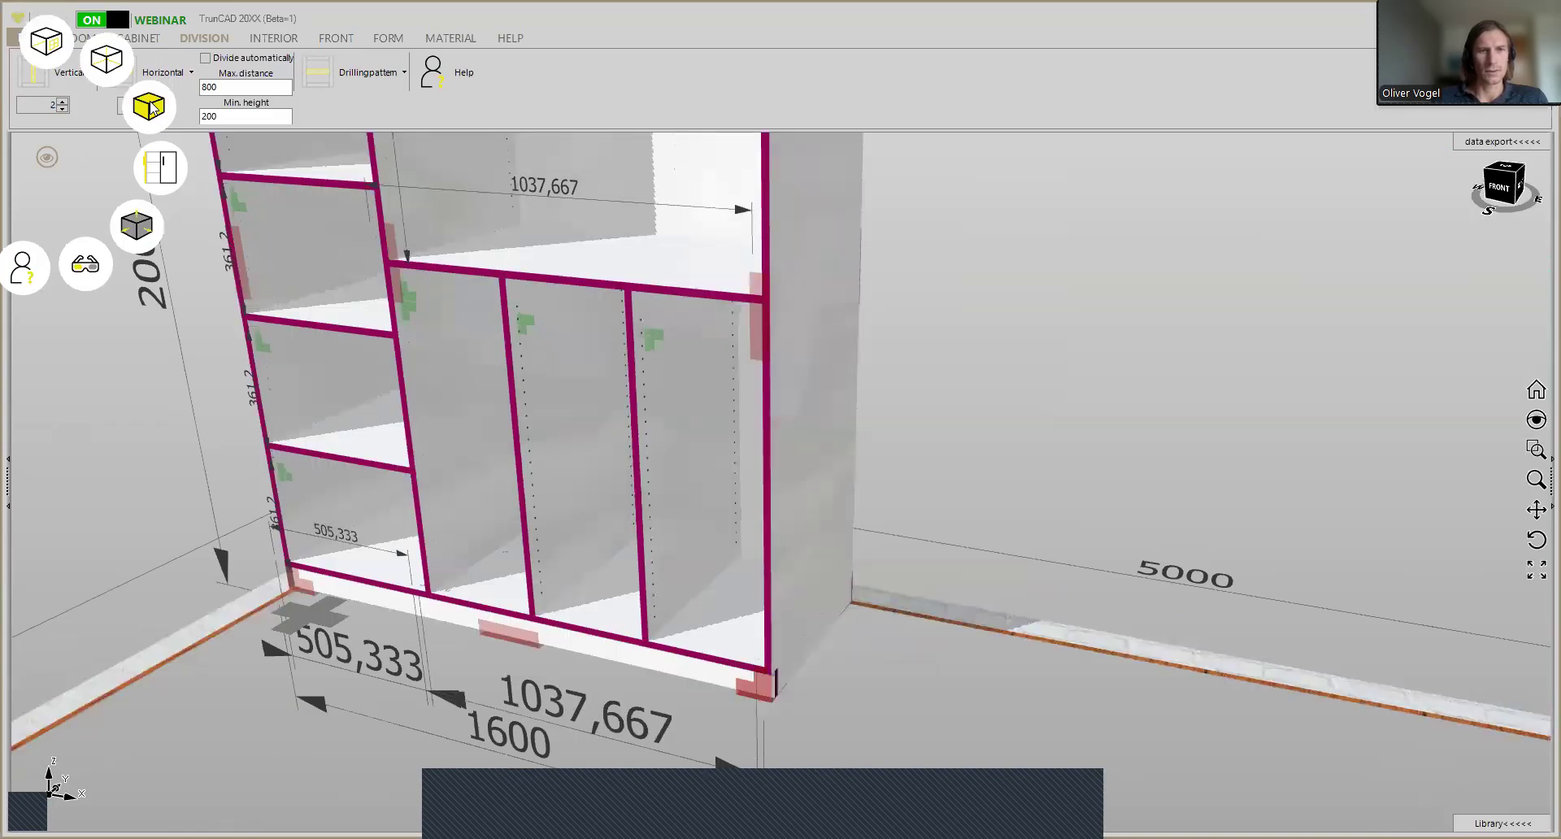
click(152, 108)
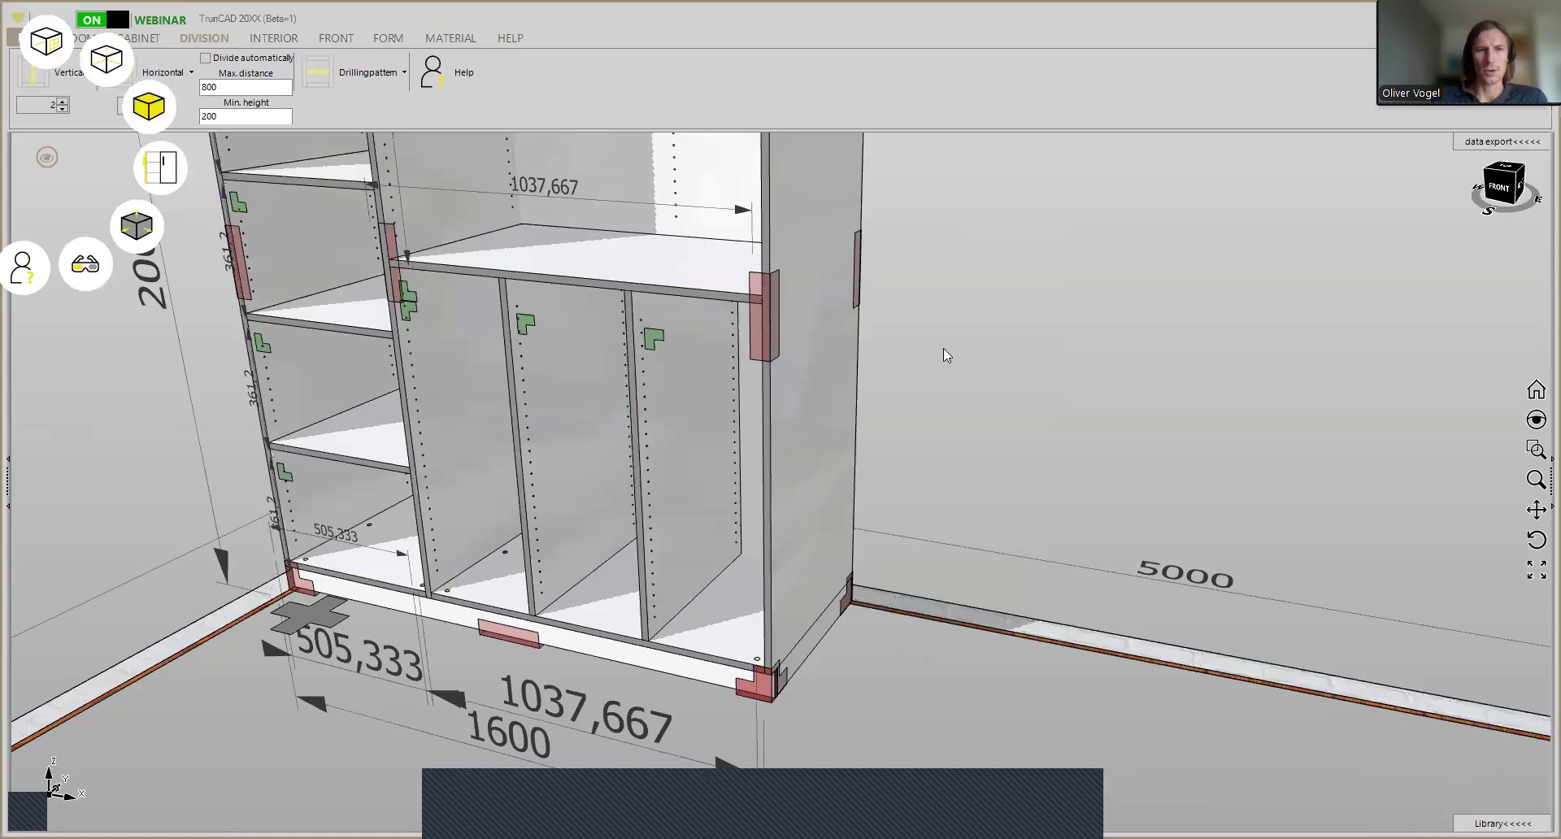
scroll(504, 587, up, 3)
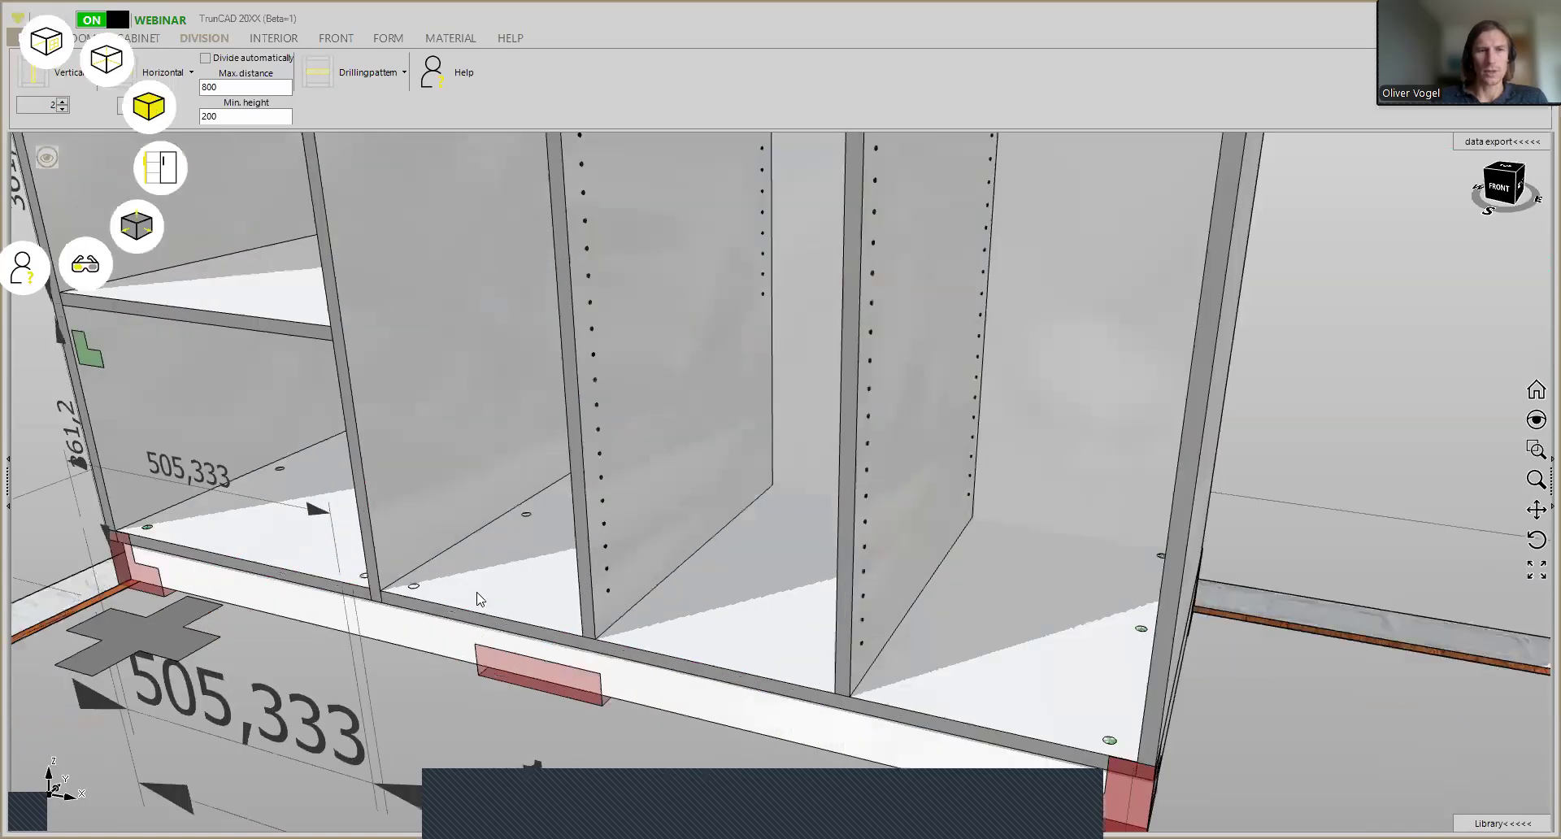
- Examine the rows of shelf holes along the sides and dividers of the lower bays and the narrow shelf column
mouse_move(474, 581)
middle_down()
mouse_move(513, 586)
mouse_move(488, 585)
middle_up()
click(492, 561)
scroll(491, 561, down, 3)
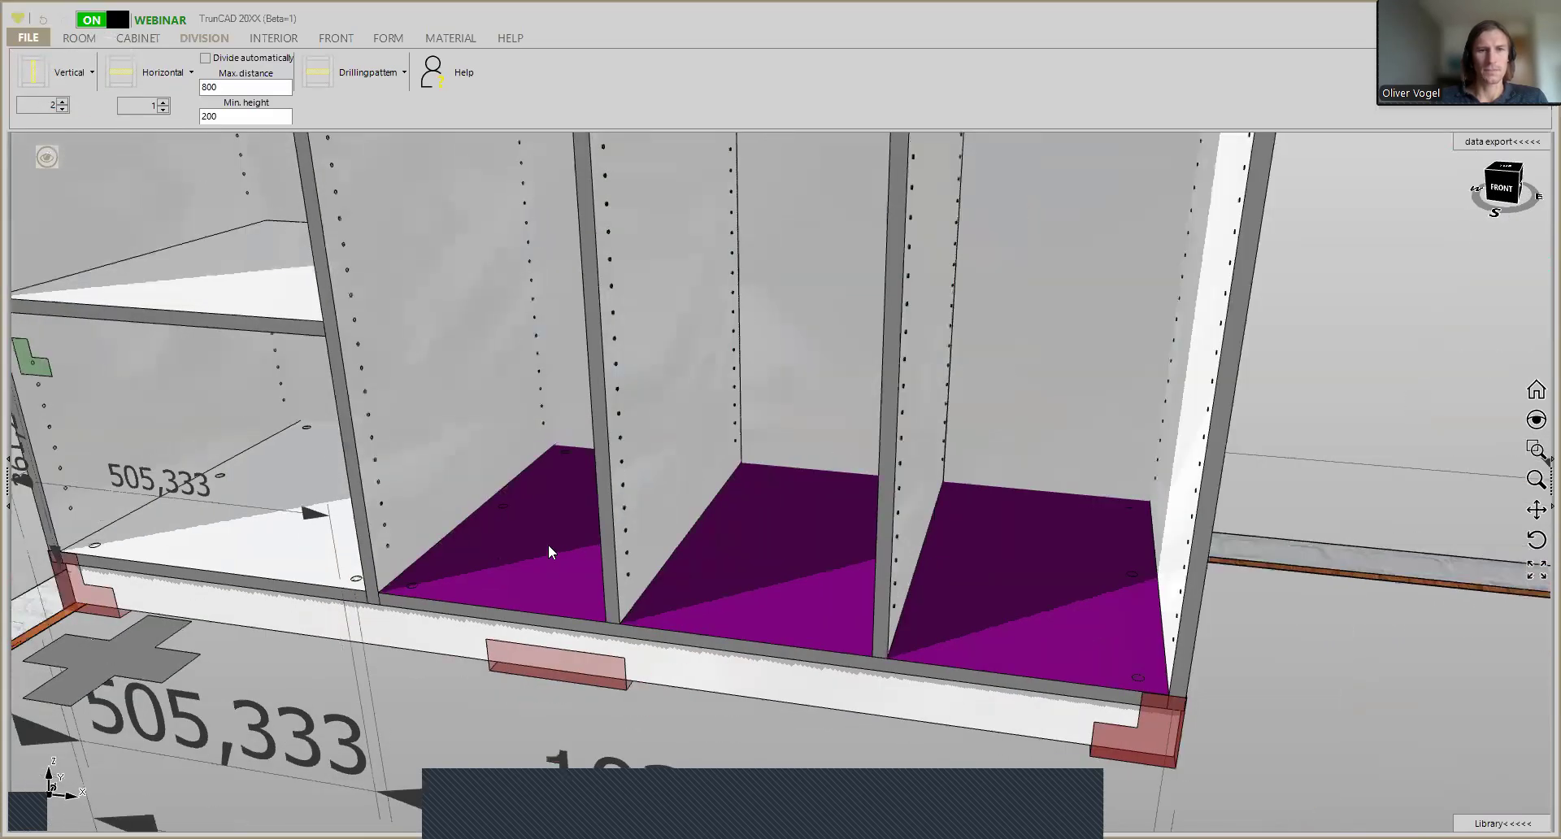
ctrl+middle_drag(639, 504, 640, 548)
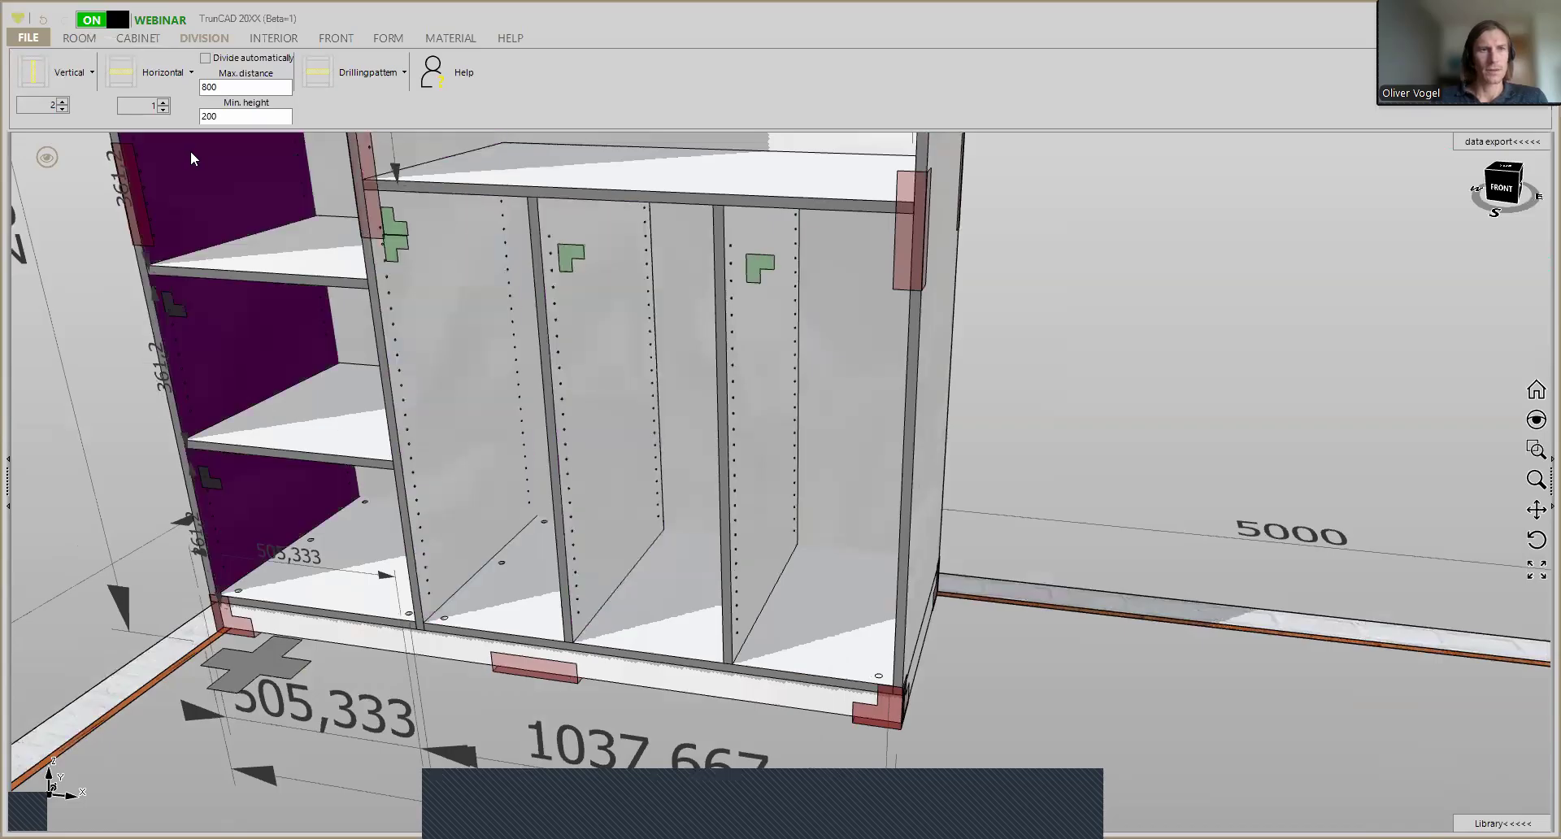
middle_drag(501, 345, 494, 345)
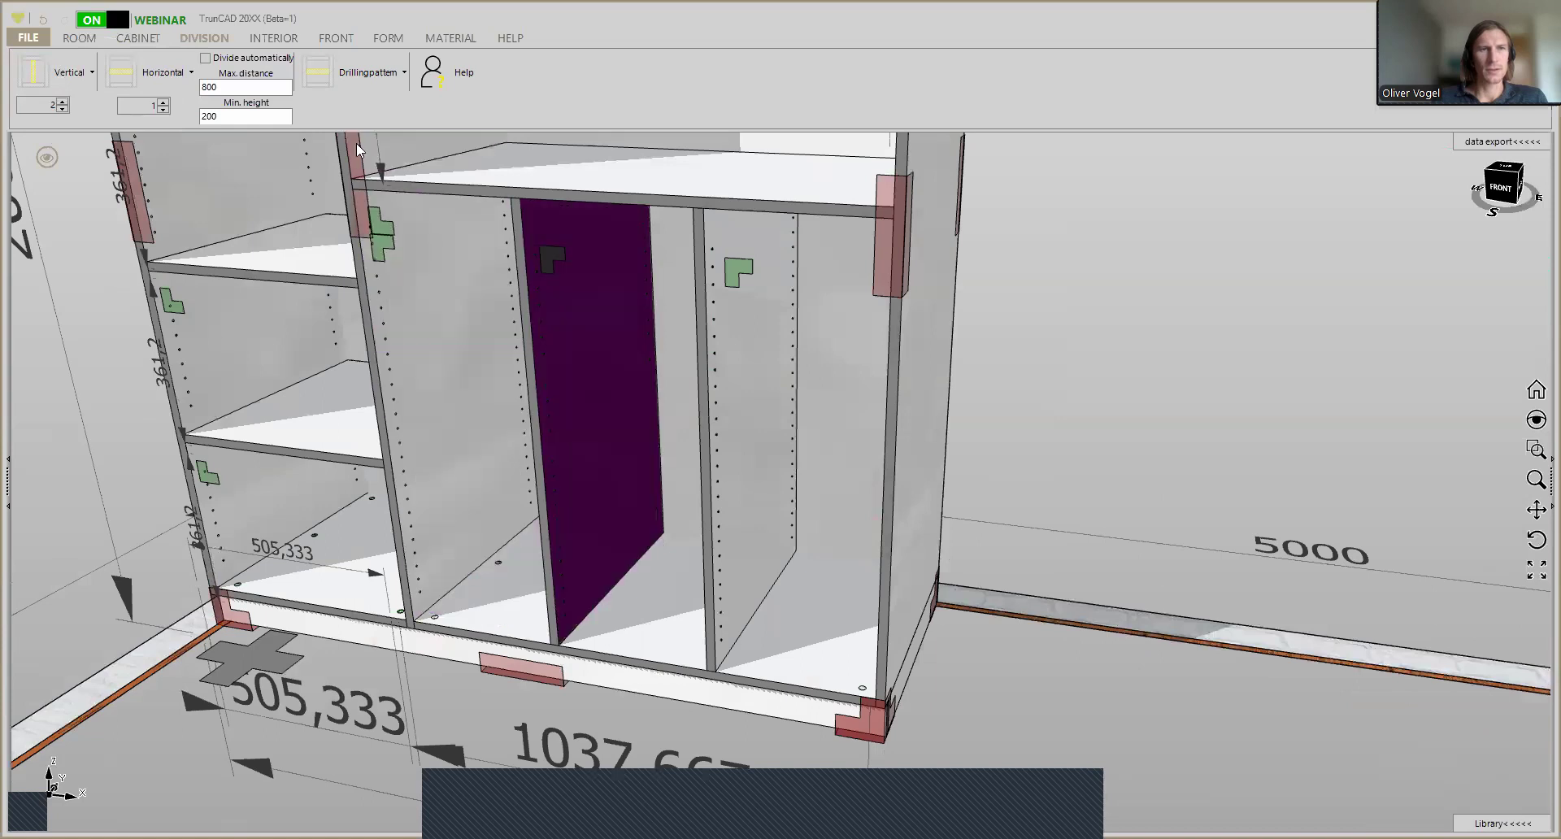
click(254, 42)
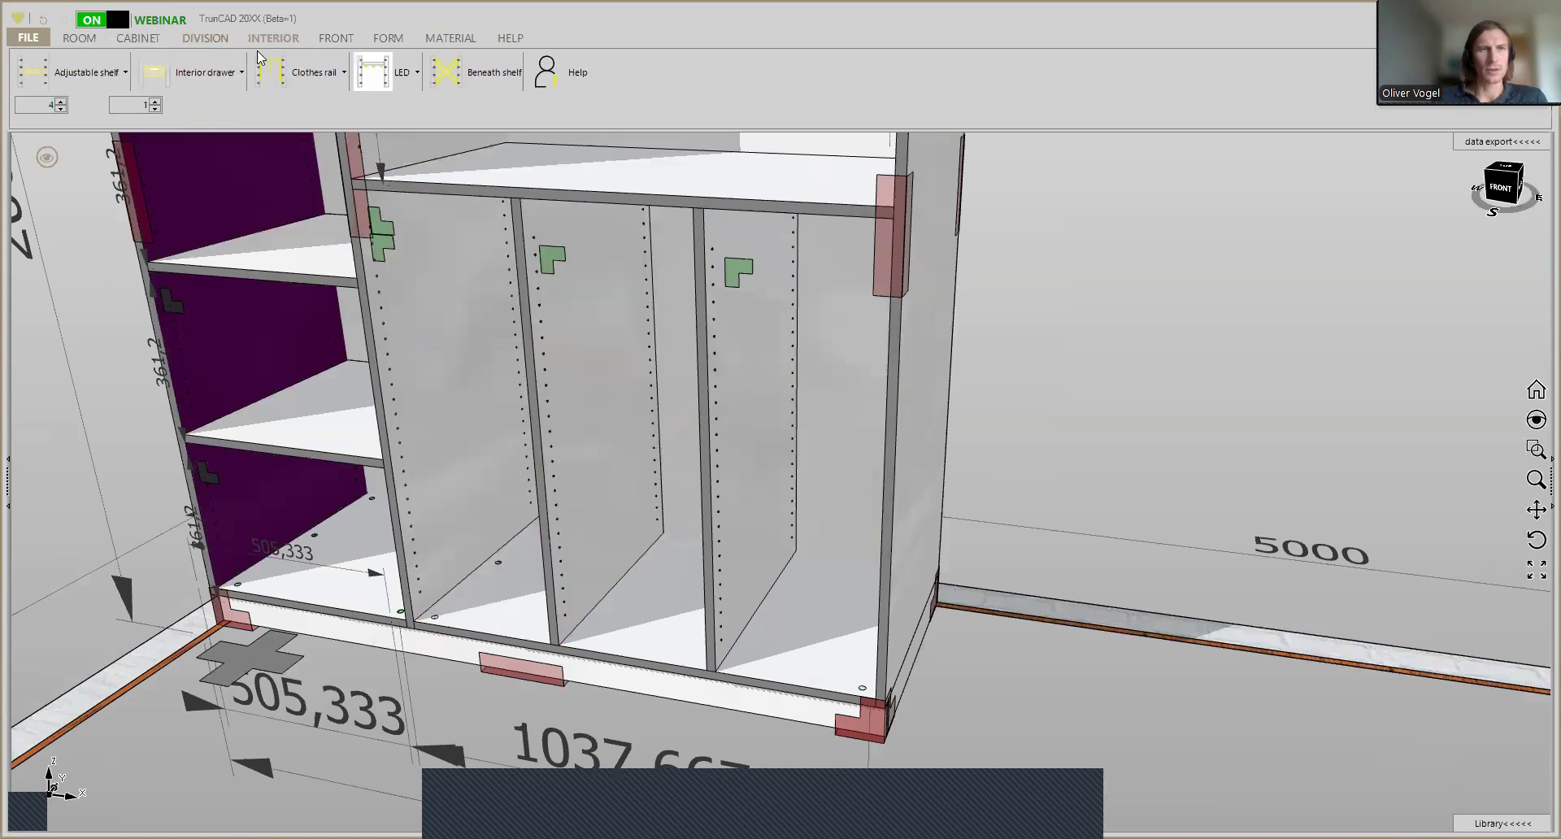
scroll(369, 172, down, 2)
scroll(369, 173, down, 1)
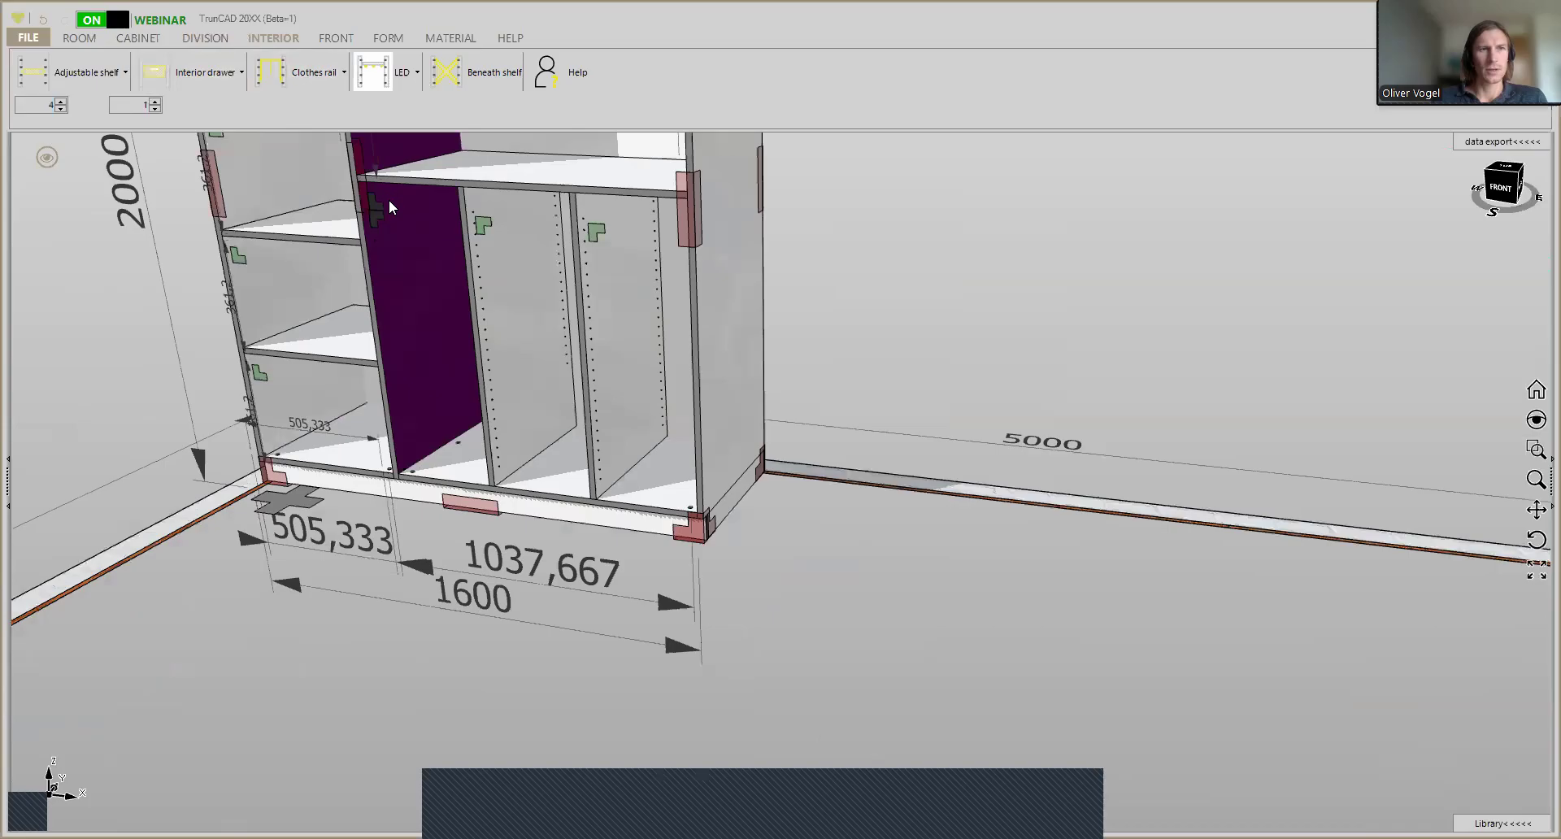
middle_drag(337, 310, 367, 409)
scroll(317, 243, up, 3)
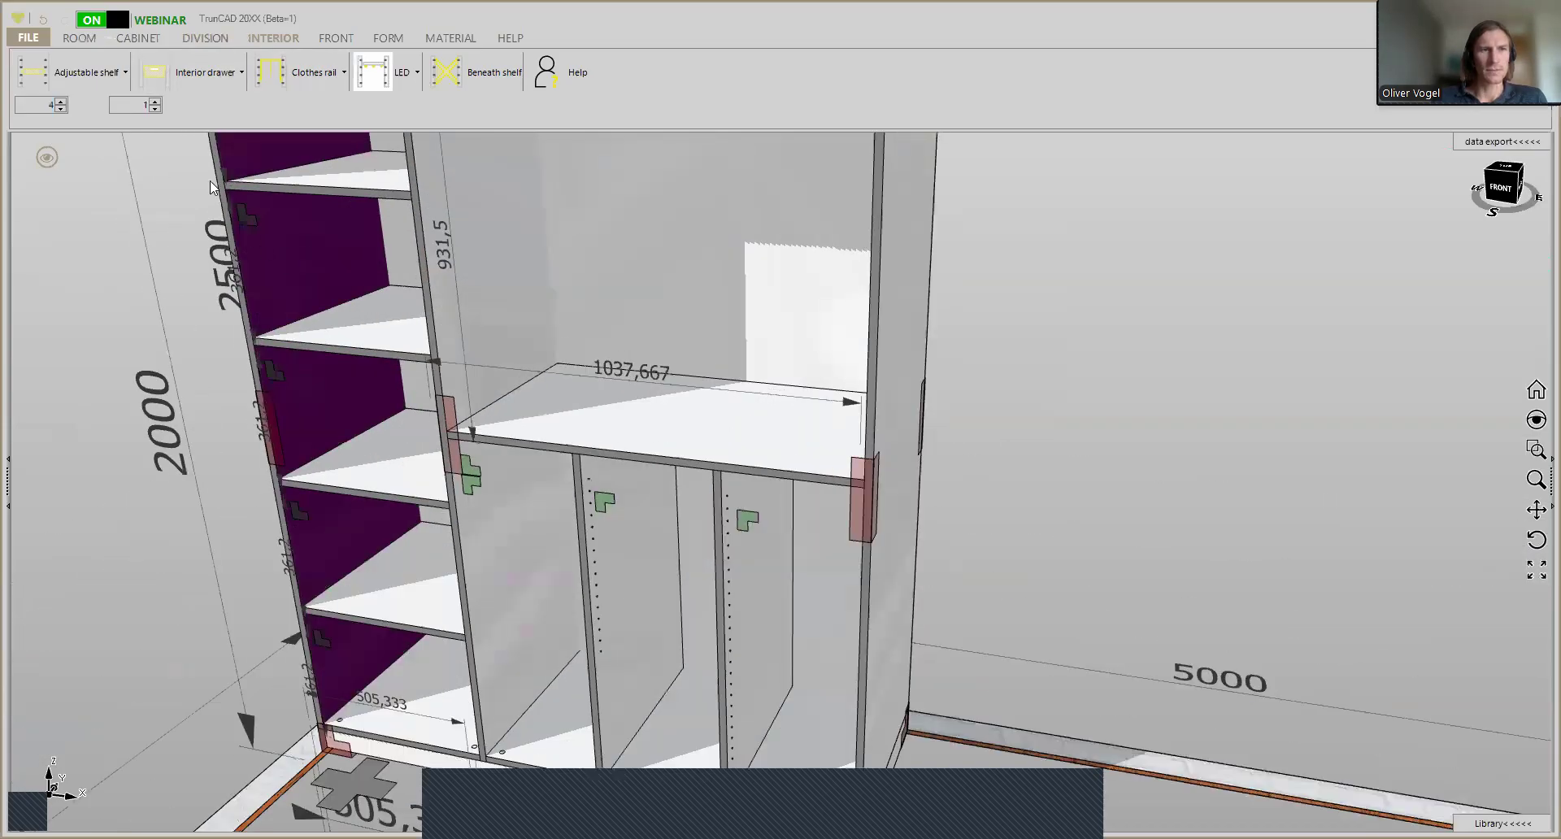
middle_drag(545, 259, 558, 263)
middle_drag(366, 221, 559, 274)
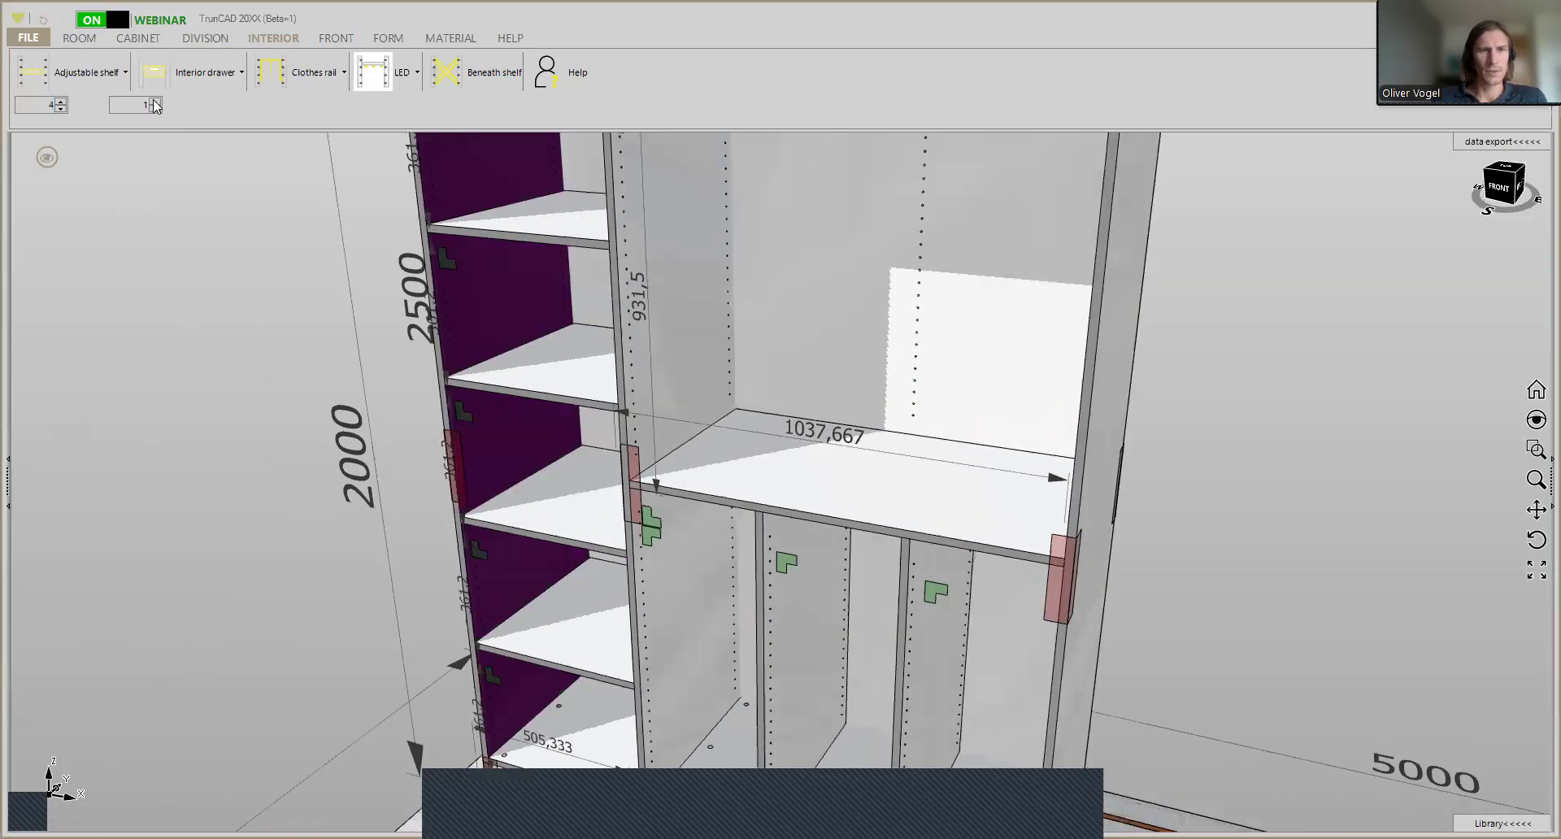
- Try the passing row-of-holes pattern for the adjustable shelves, restore the standard row of holes and check the side drillings up close
click(85, 84)
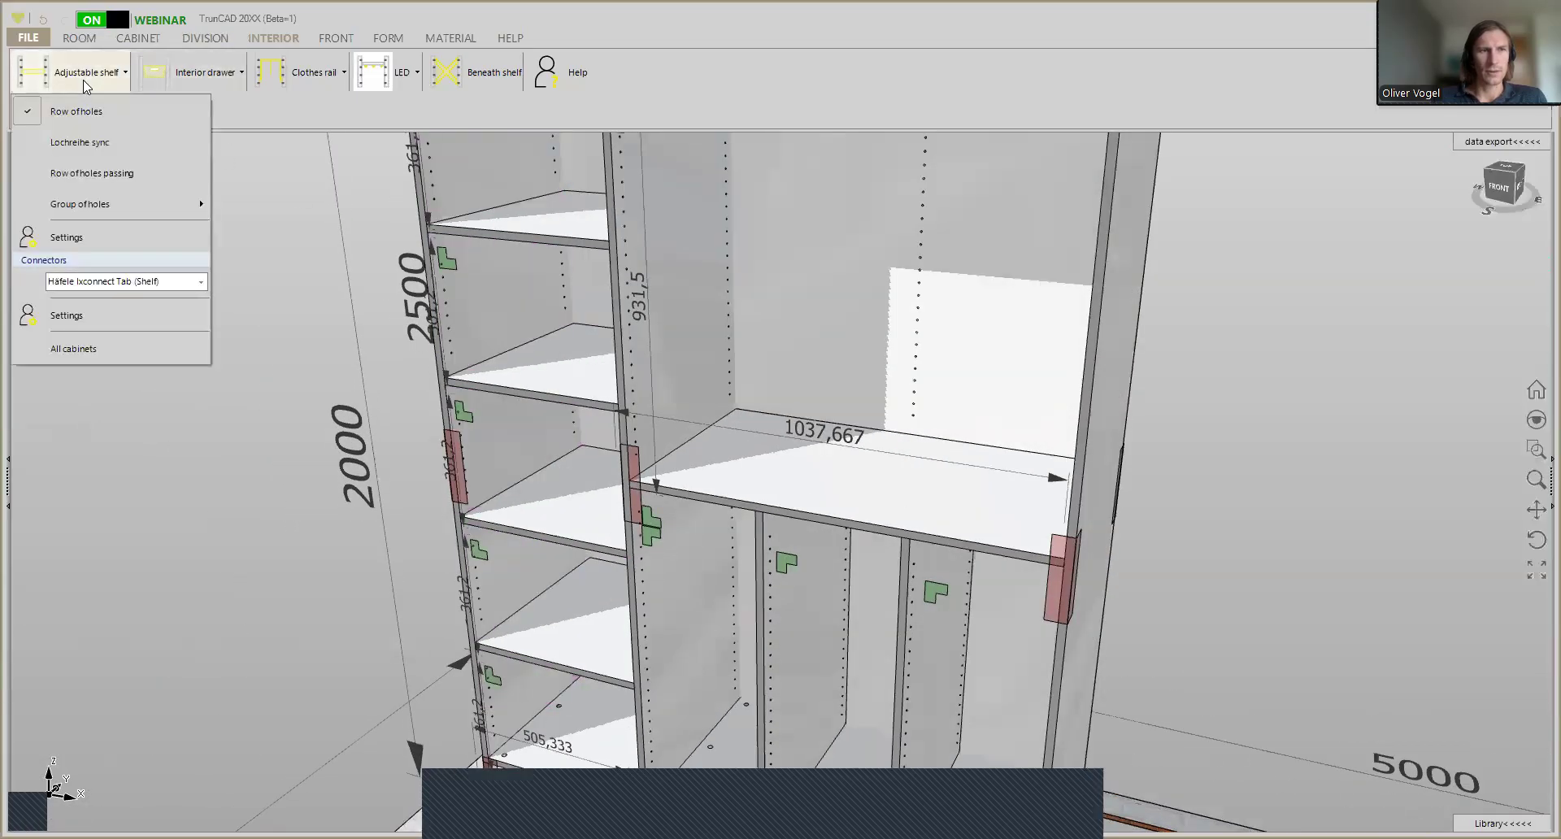
click(94, 180)
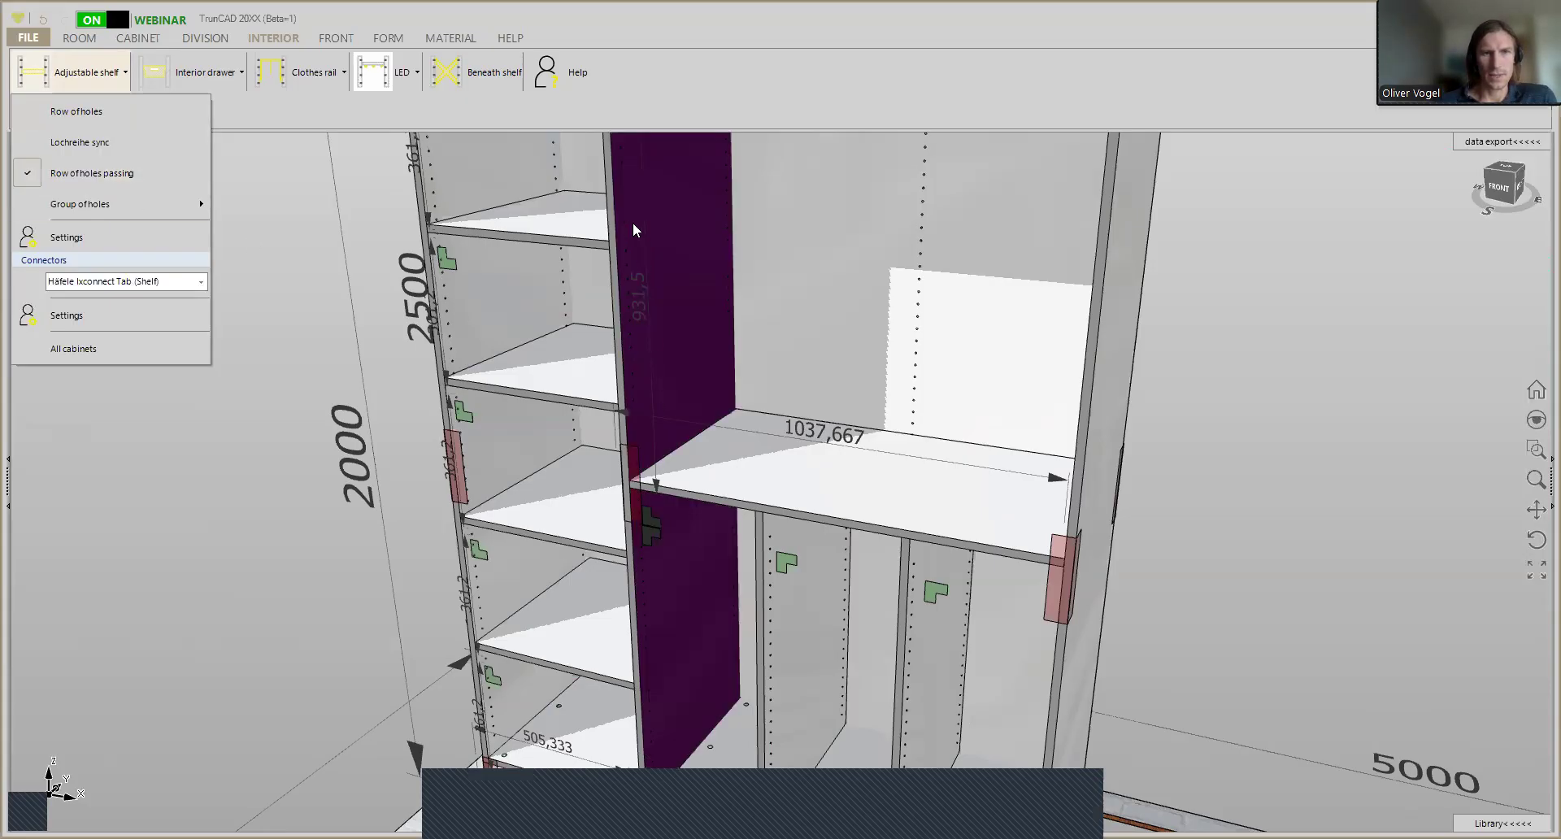
click(97, 119)
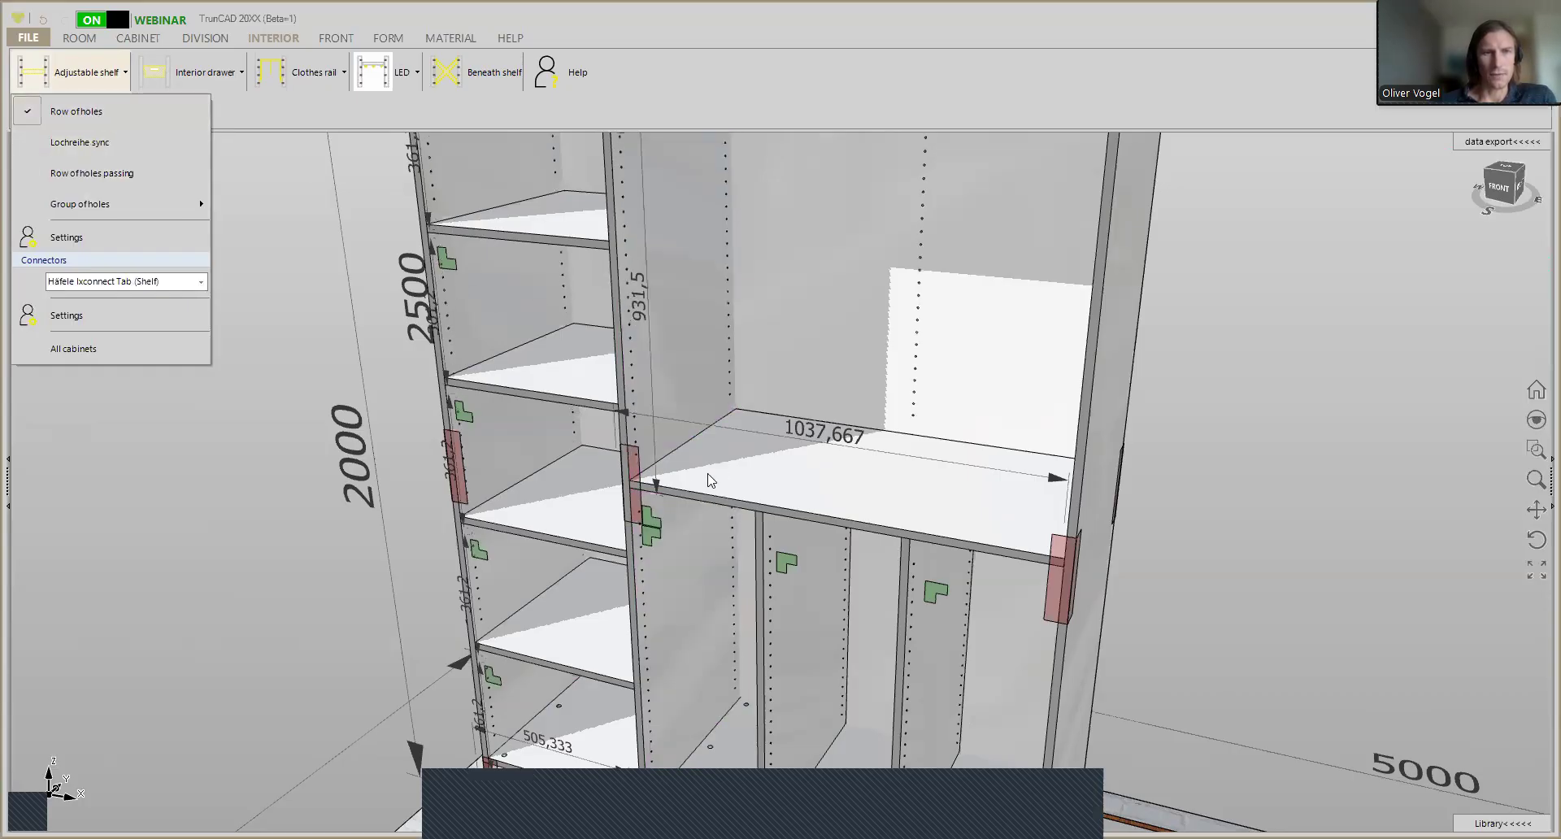
scroll(506, 333, up, 2)
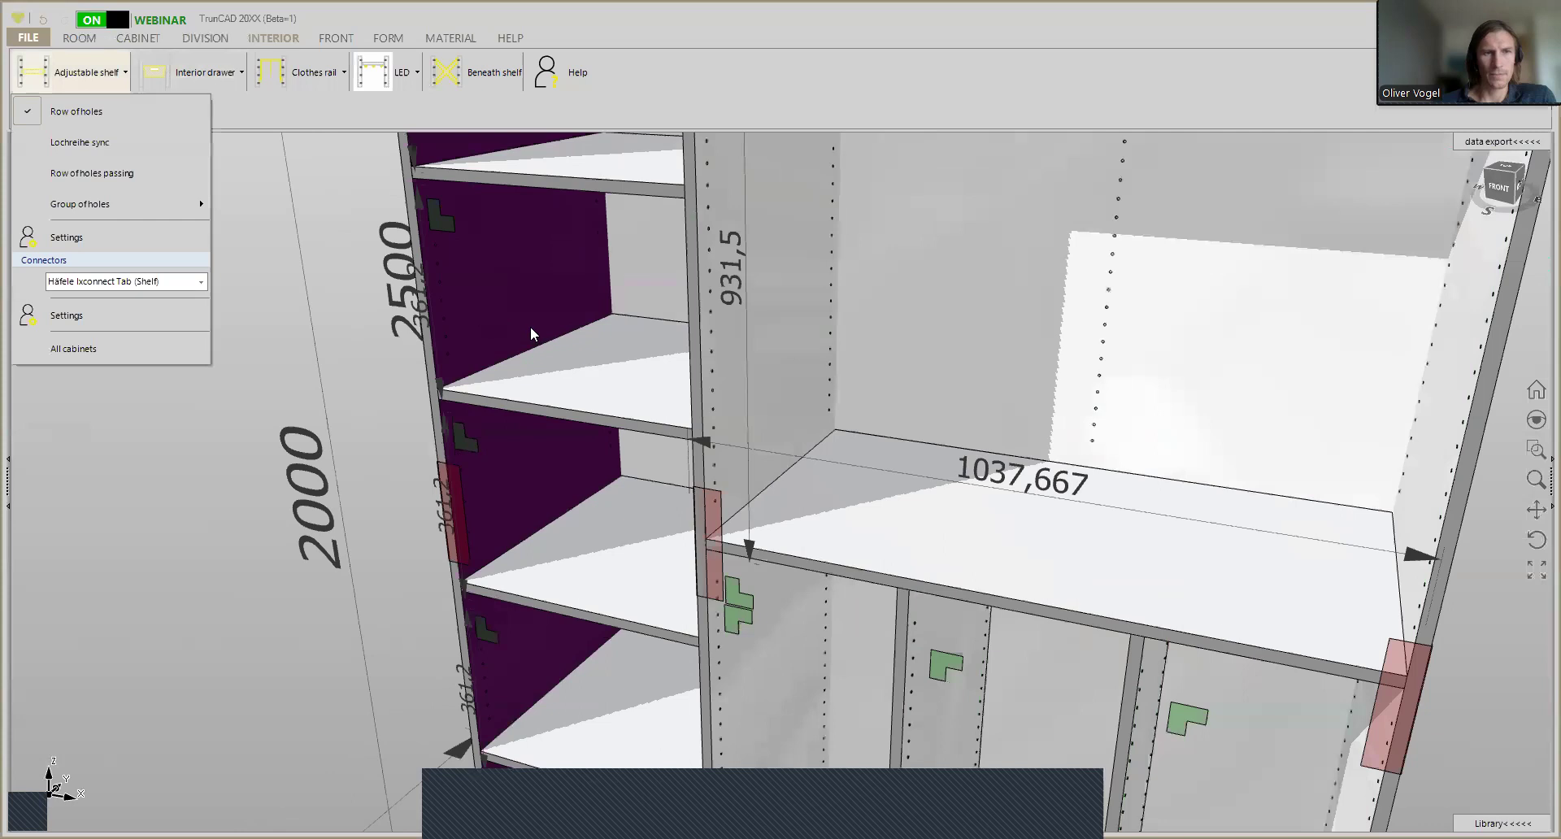
click(530, 328)
scroll(333, 284, up, 2)
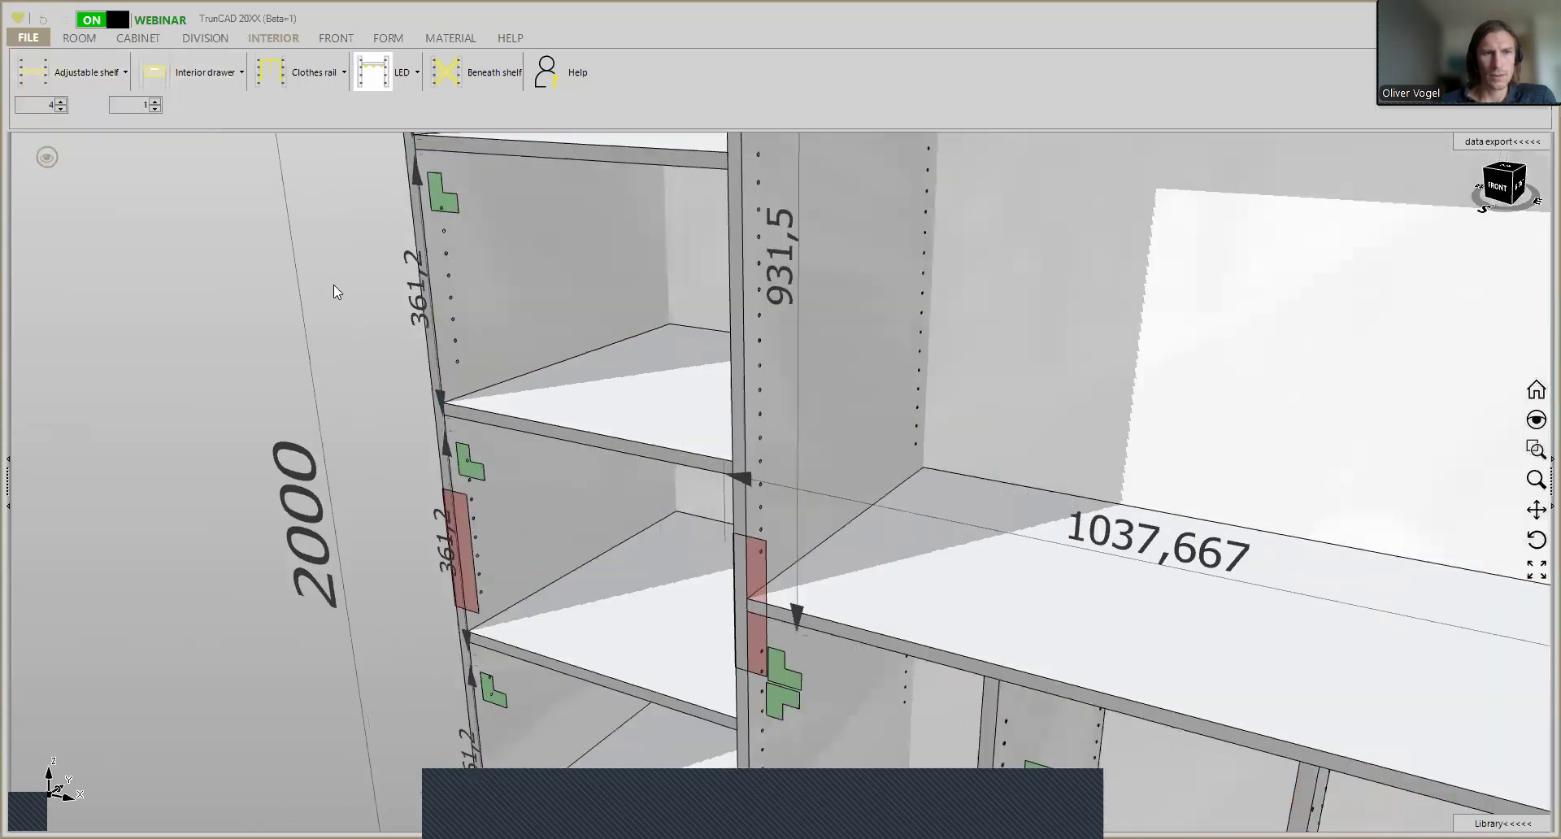
scroll(394, 324, up, 3)
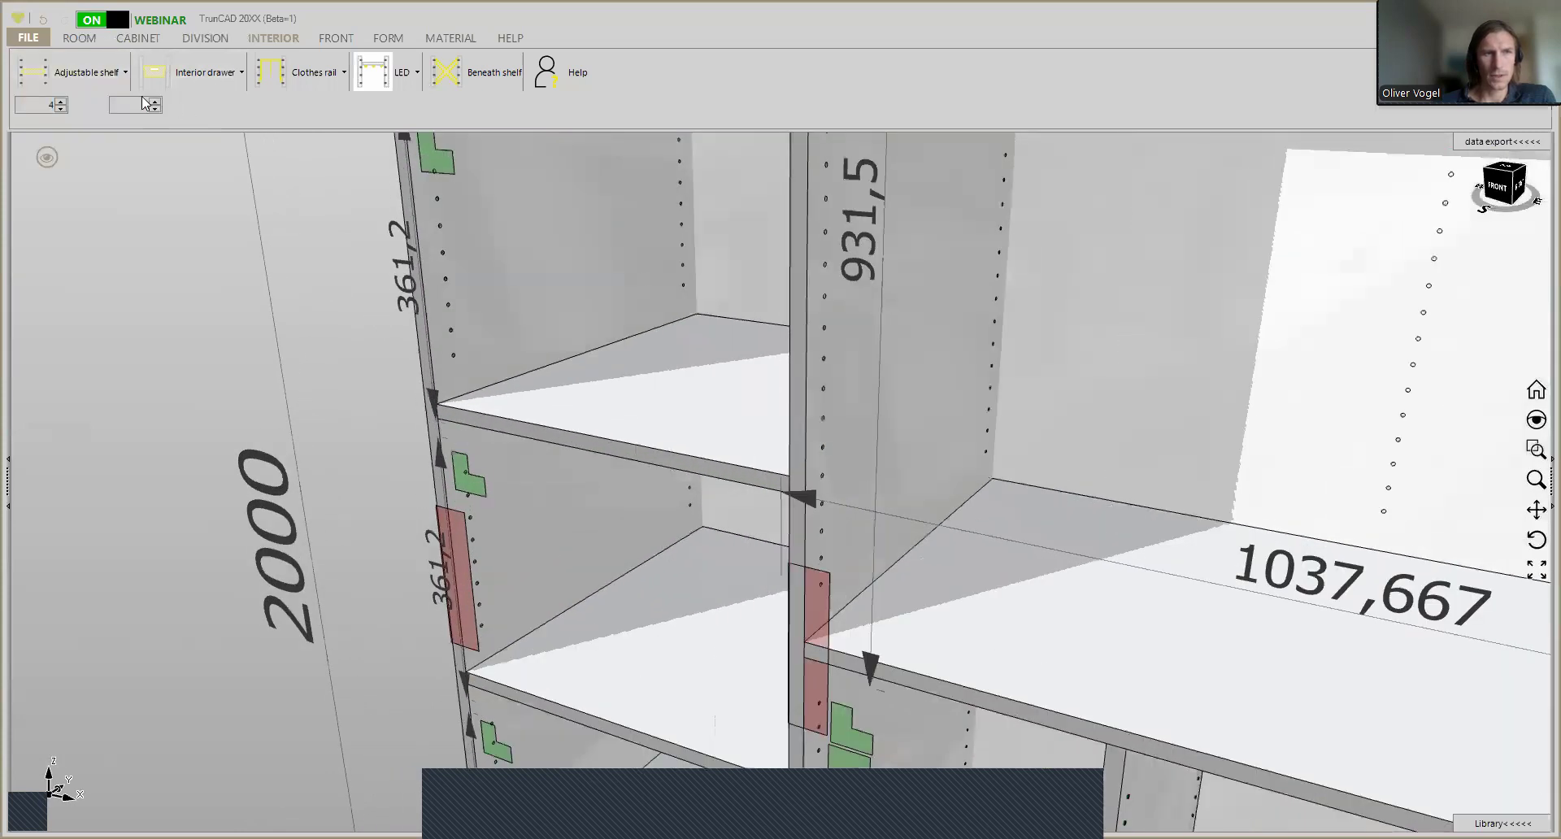
- Review the row-of-holes settings from the bottom distance through the position of the third row, and close them without saving
click(83, 75)
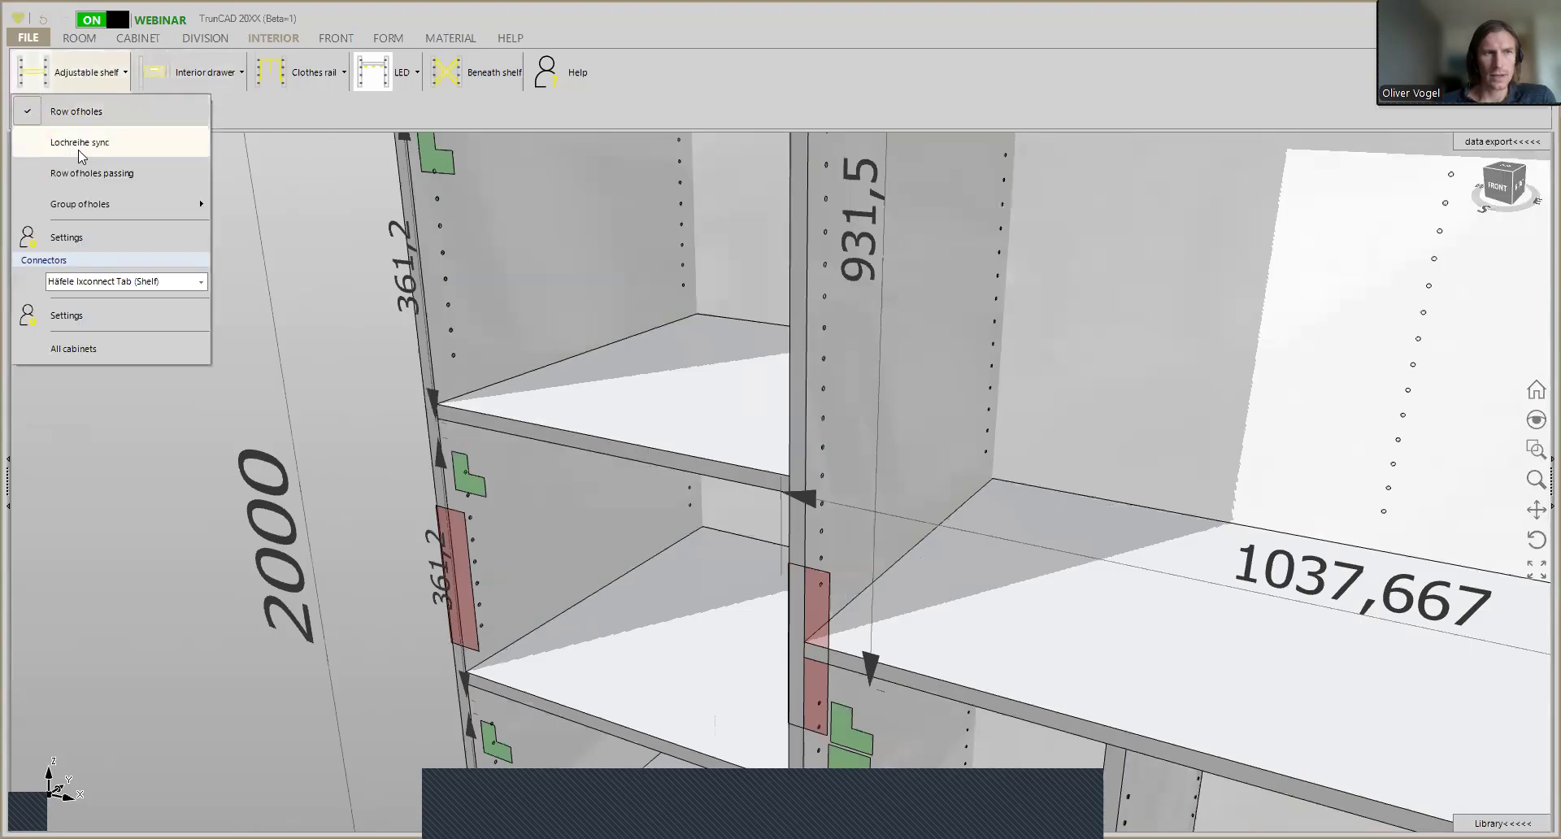
click(81, 237)
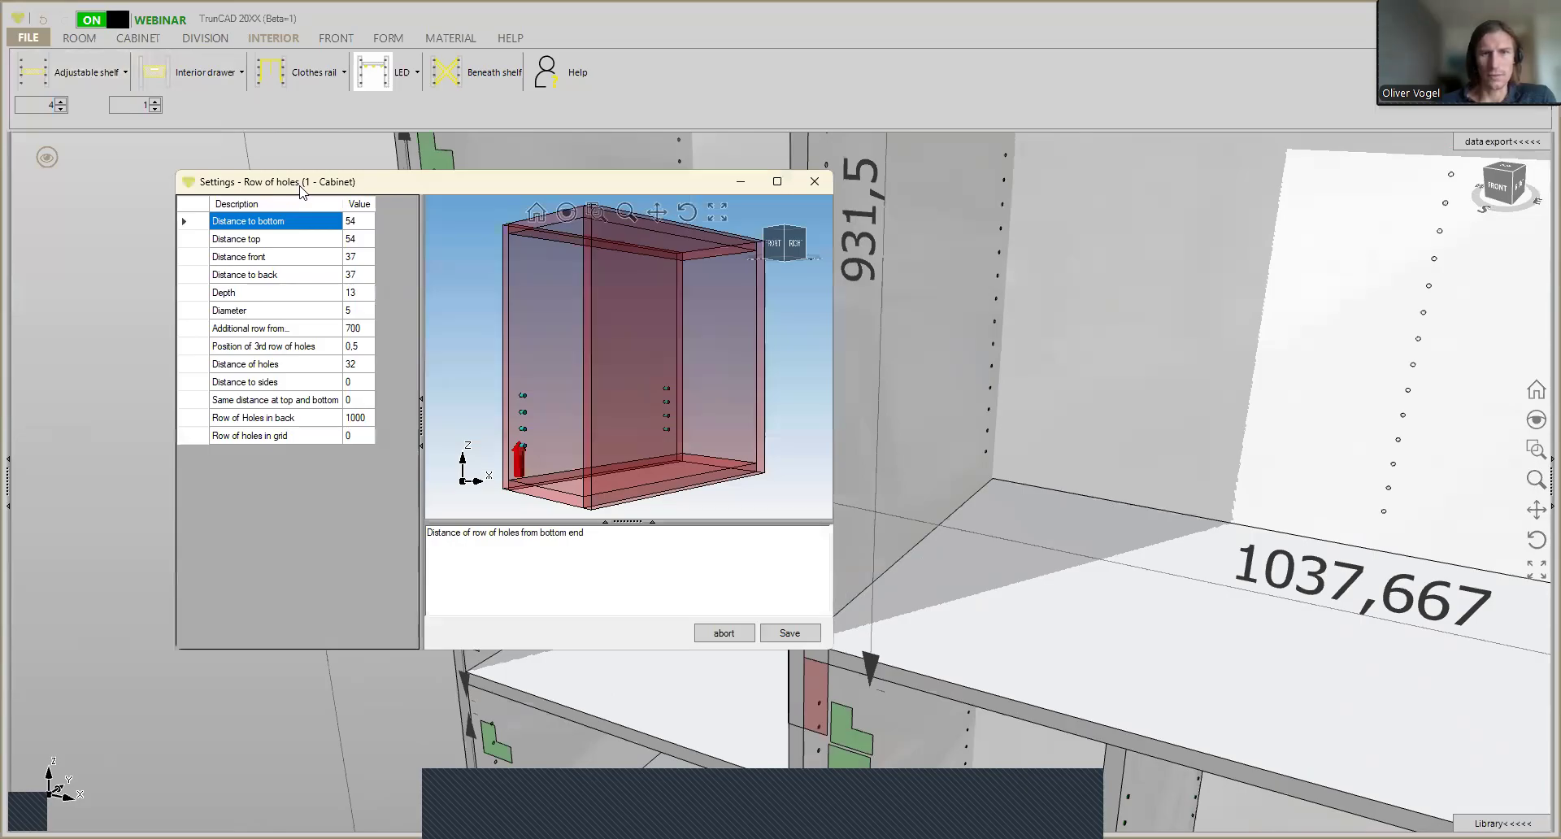
drag(300, 190, 994, 215)
click(1041, 245)
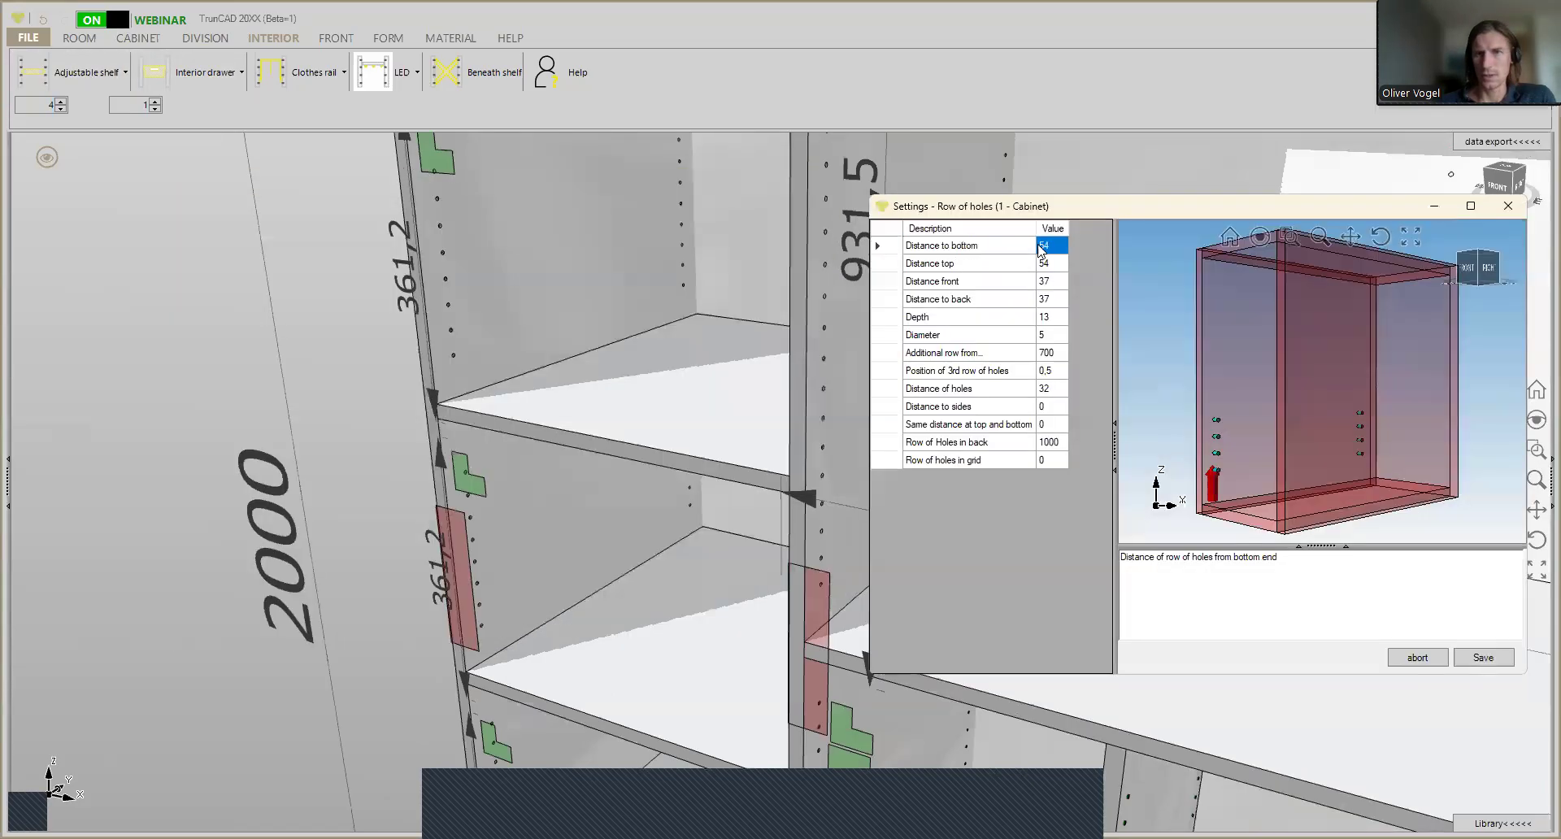
click(1051, 265)
click(1051, 283)
click(1054, 299)
click(1055, 319)
click(1057, 335)
click(1059, 353)
click(1060, 371)
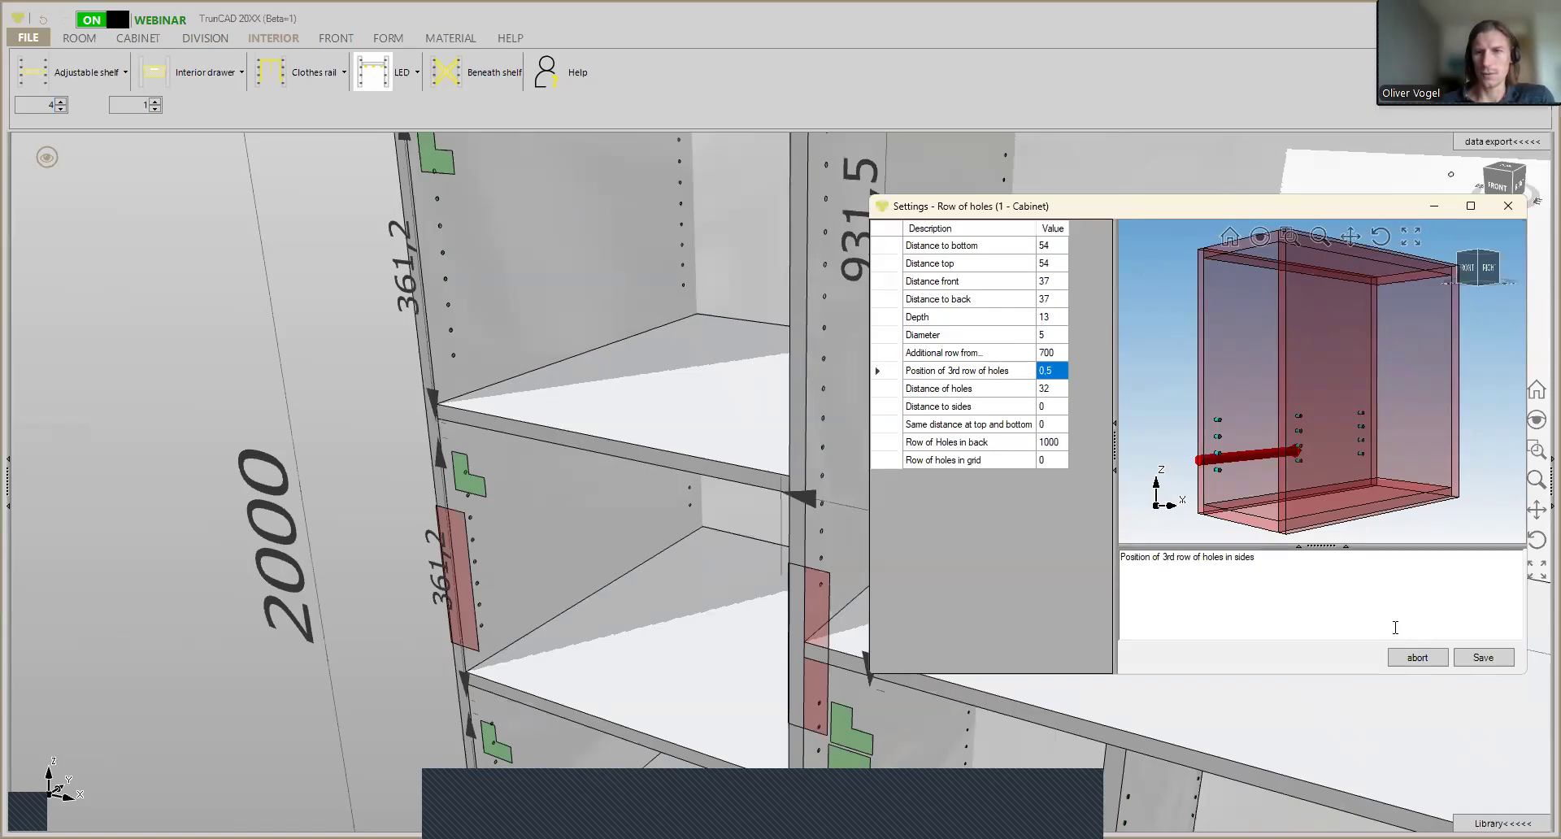
click(1506, 209)
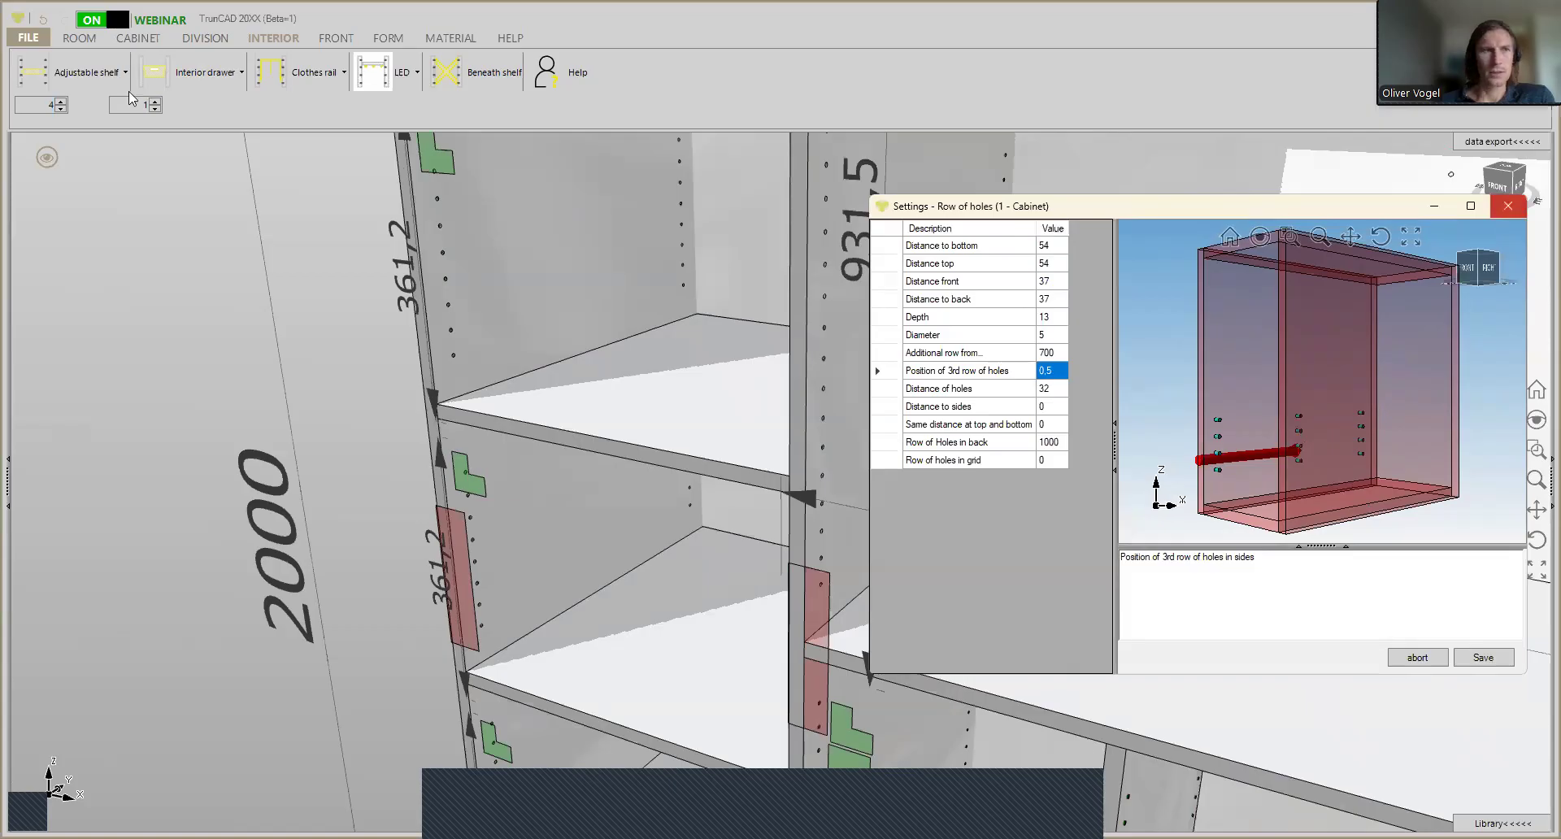
- Change the adjustable-shelf drilling pattern to Group of holes
click(105, 81)
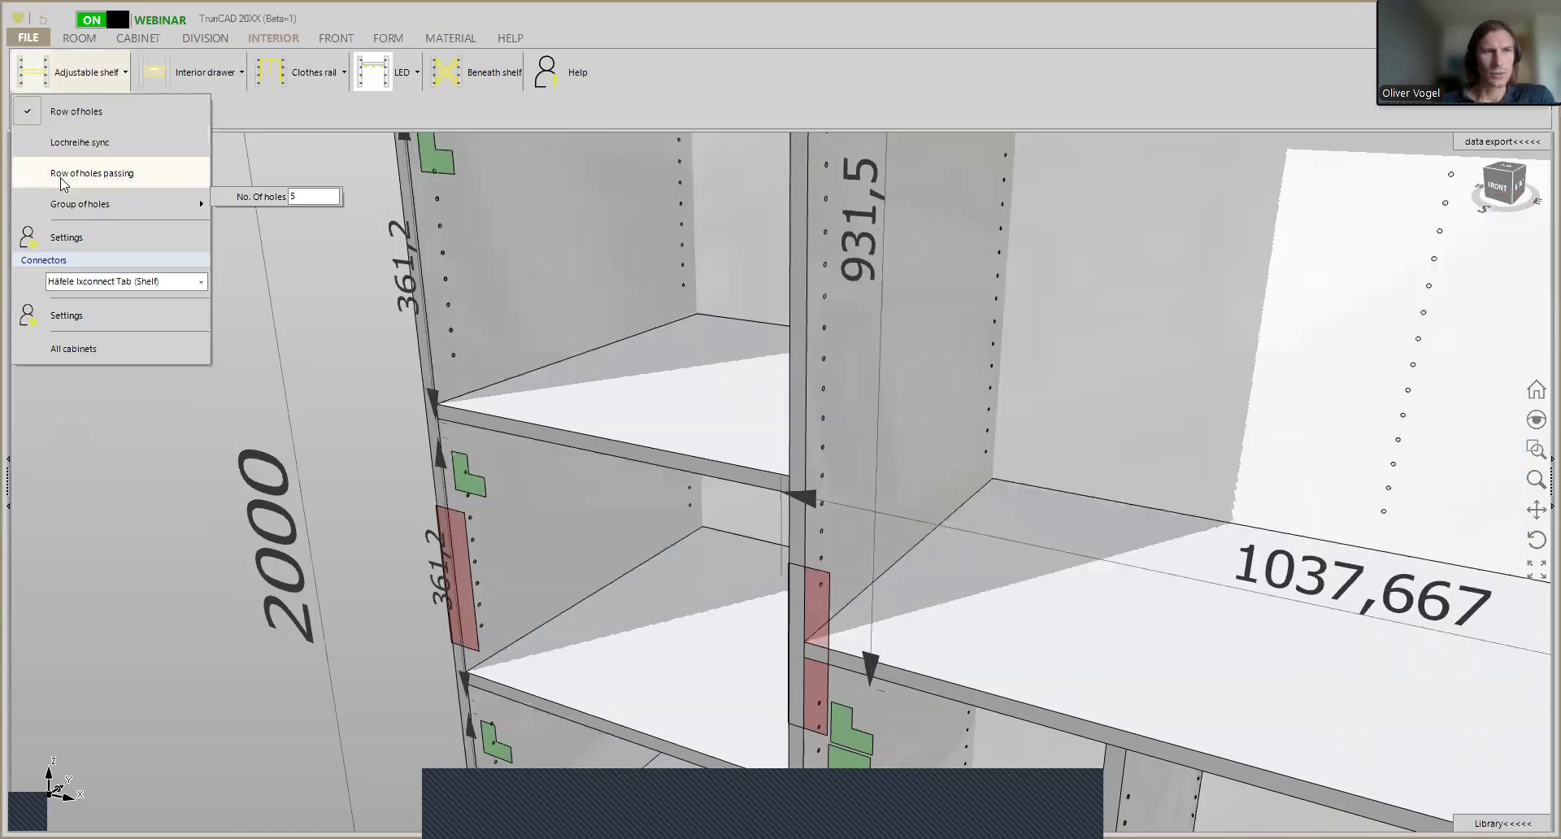
click(92, 209)
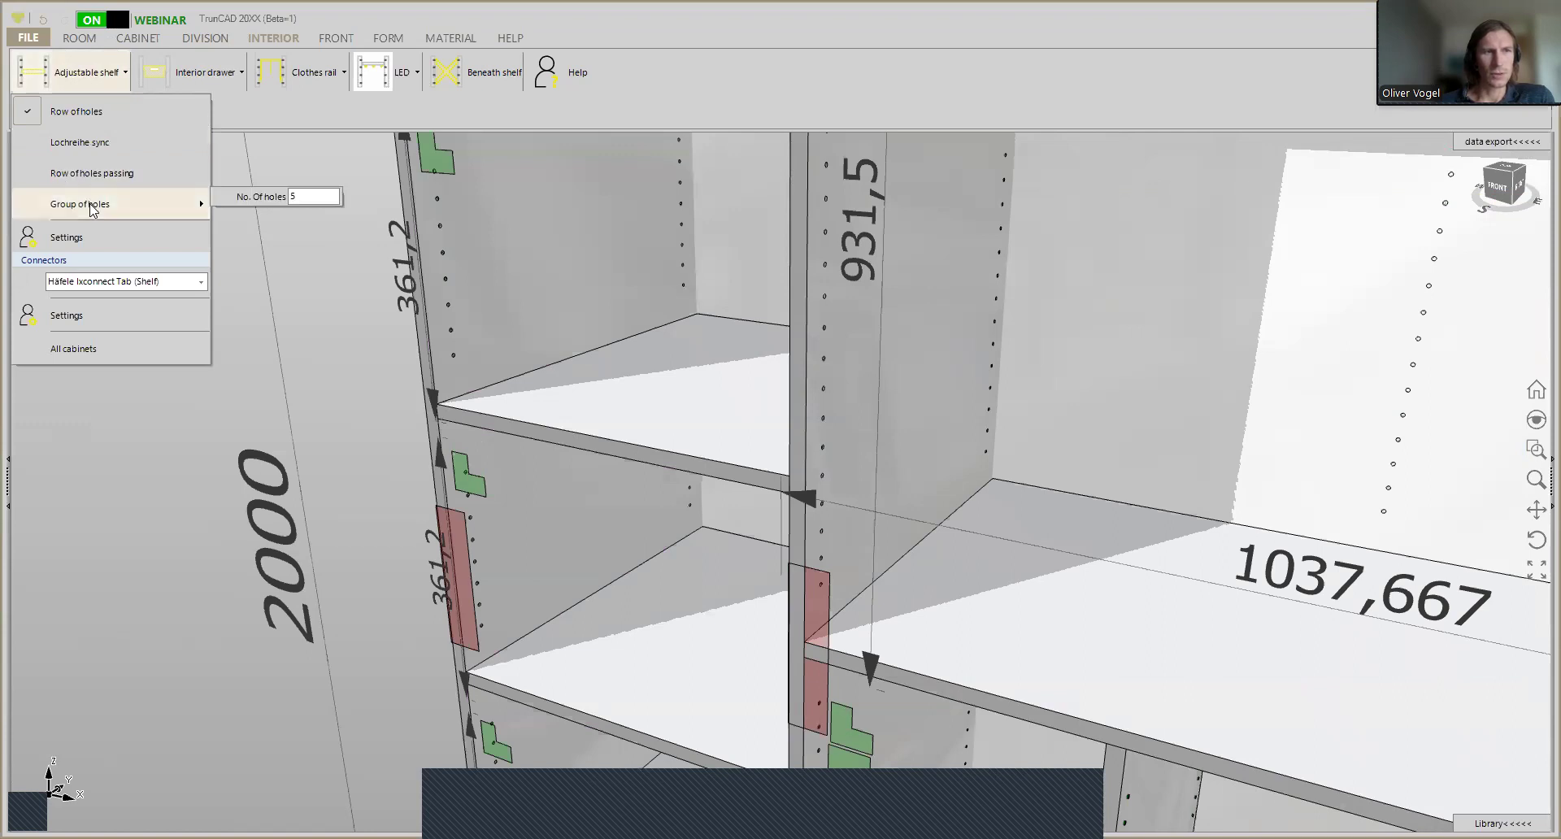
click(92, 209)
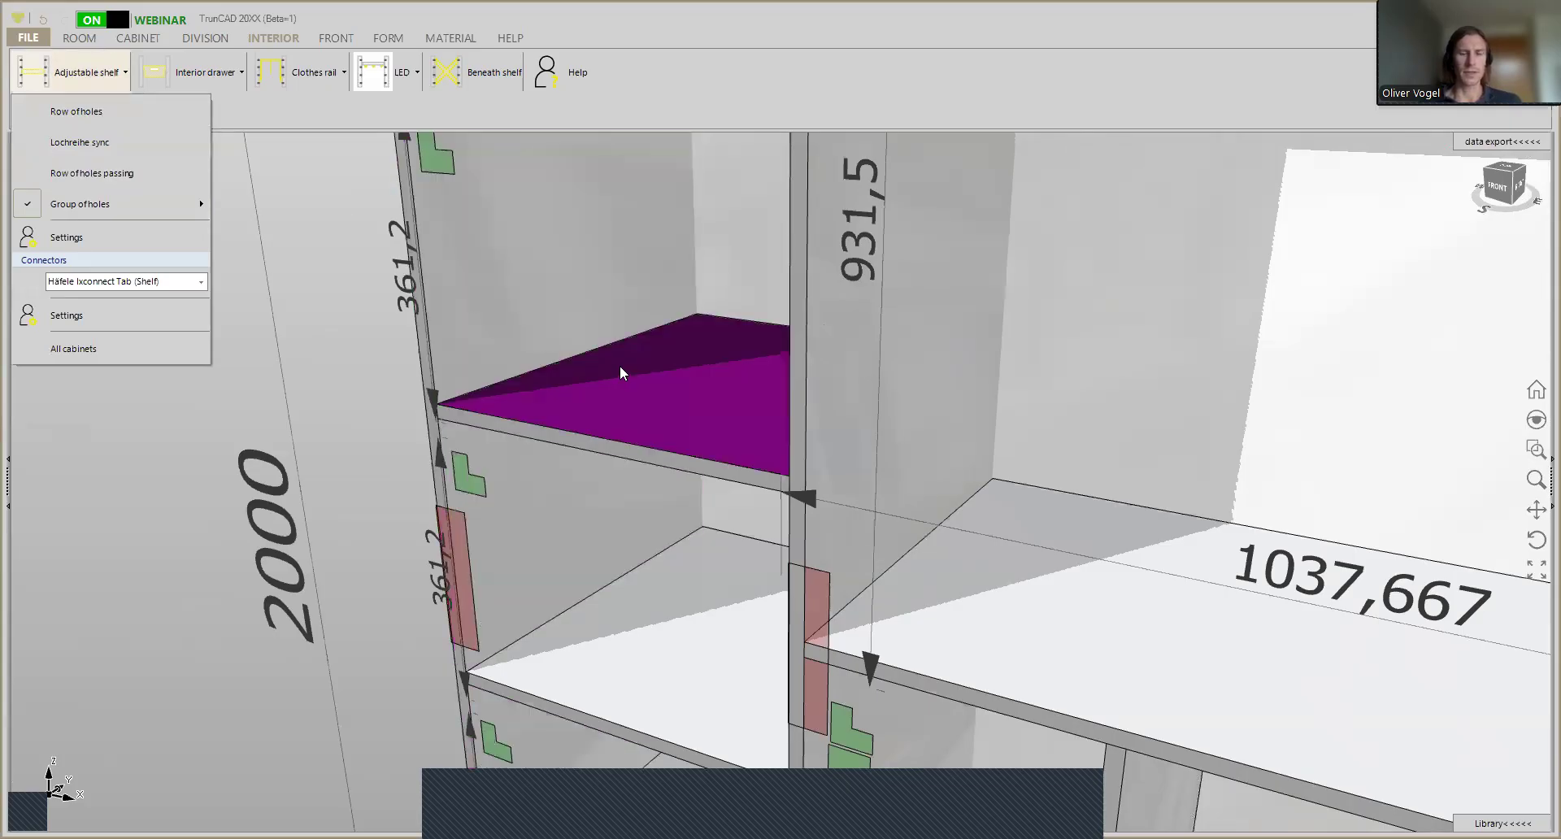
scroll(365, 327, down, 3)
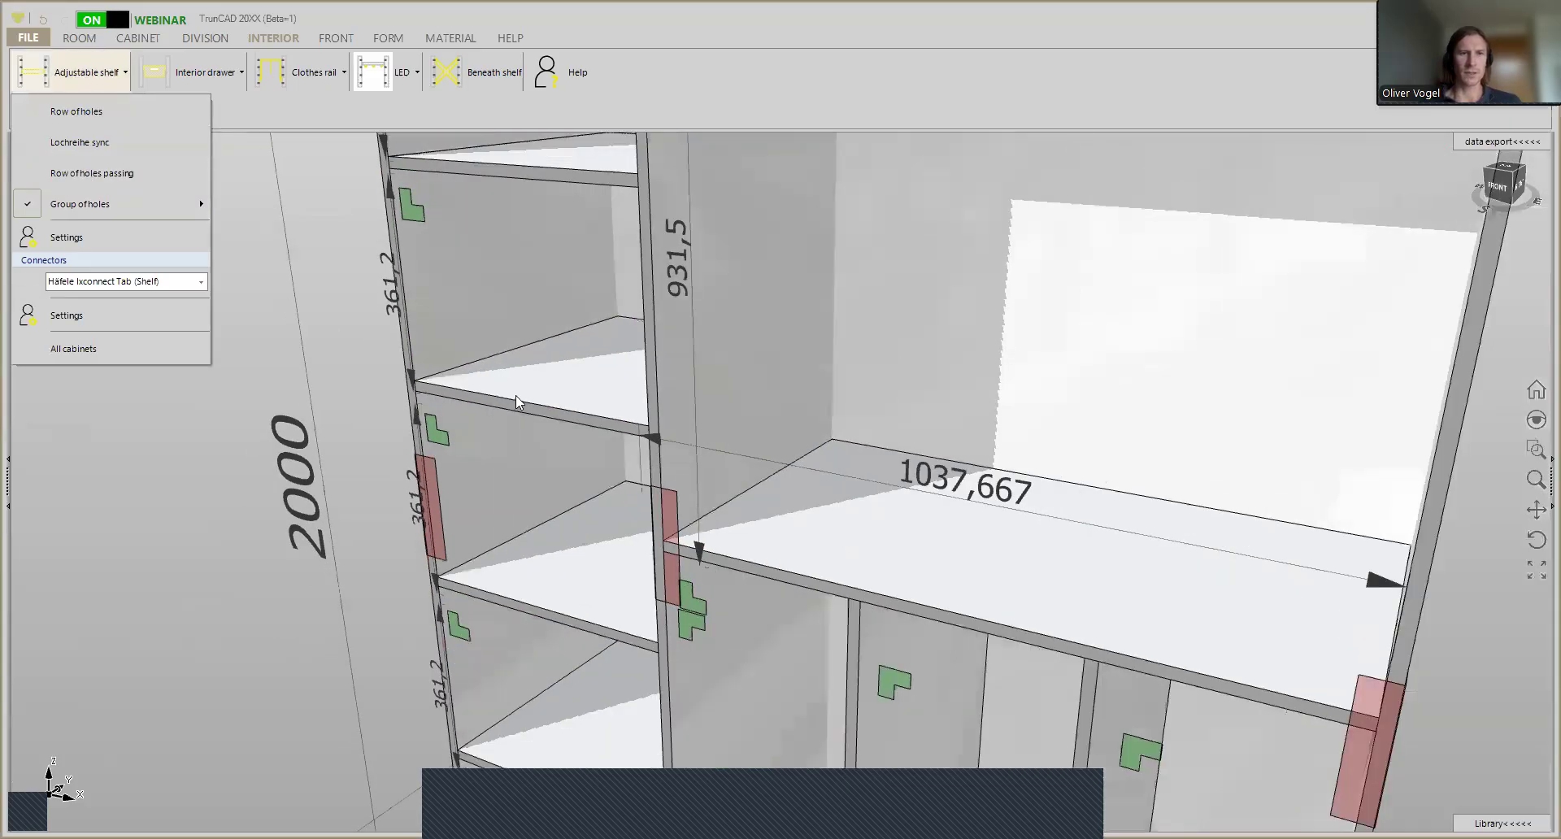
scroll(503, 365, down, 2)
scroll(499, 341, up, 4)
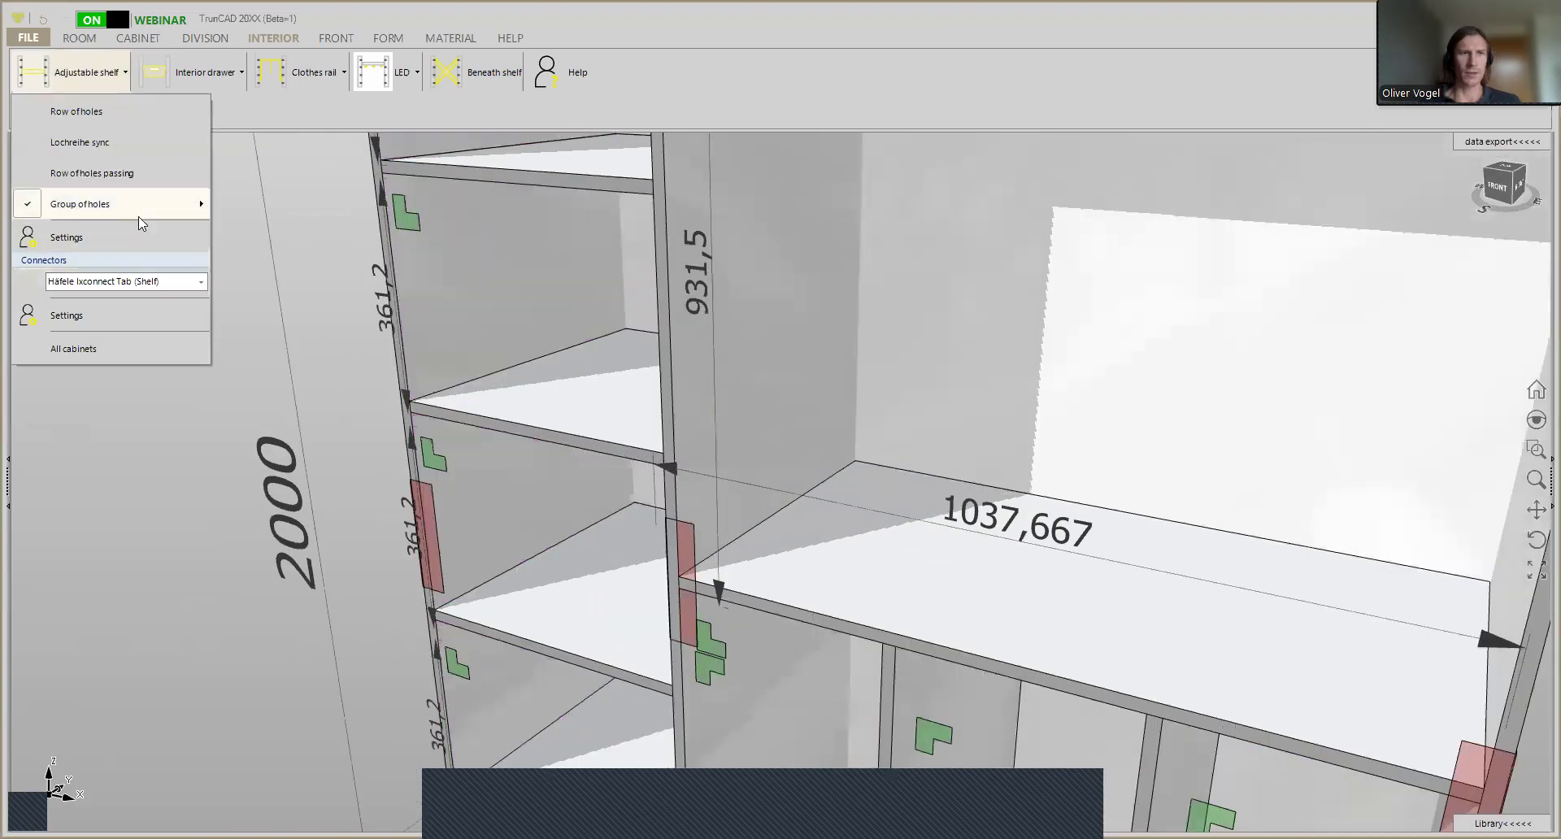
- Insert 1 adjustable shelf in a compartment of the narrow shelf column and check its group of holes
click(72, 79)
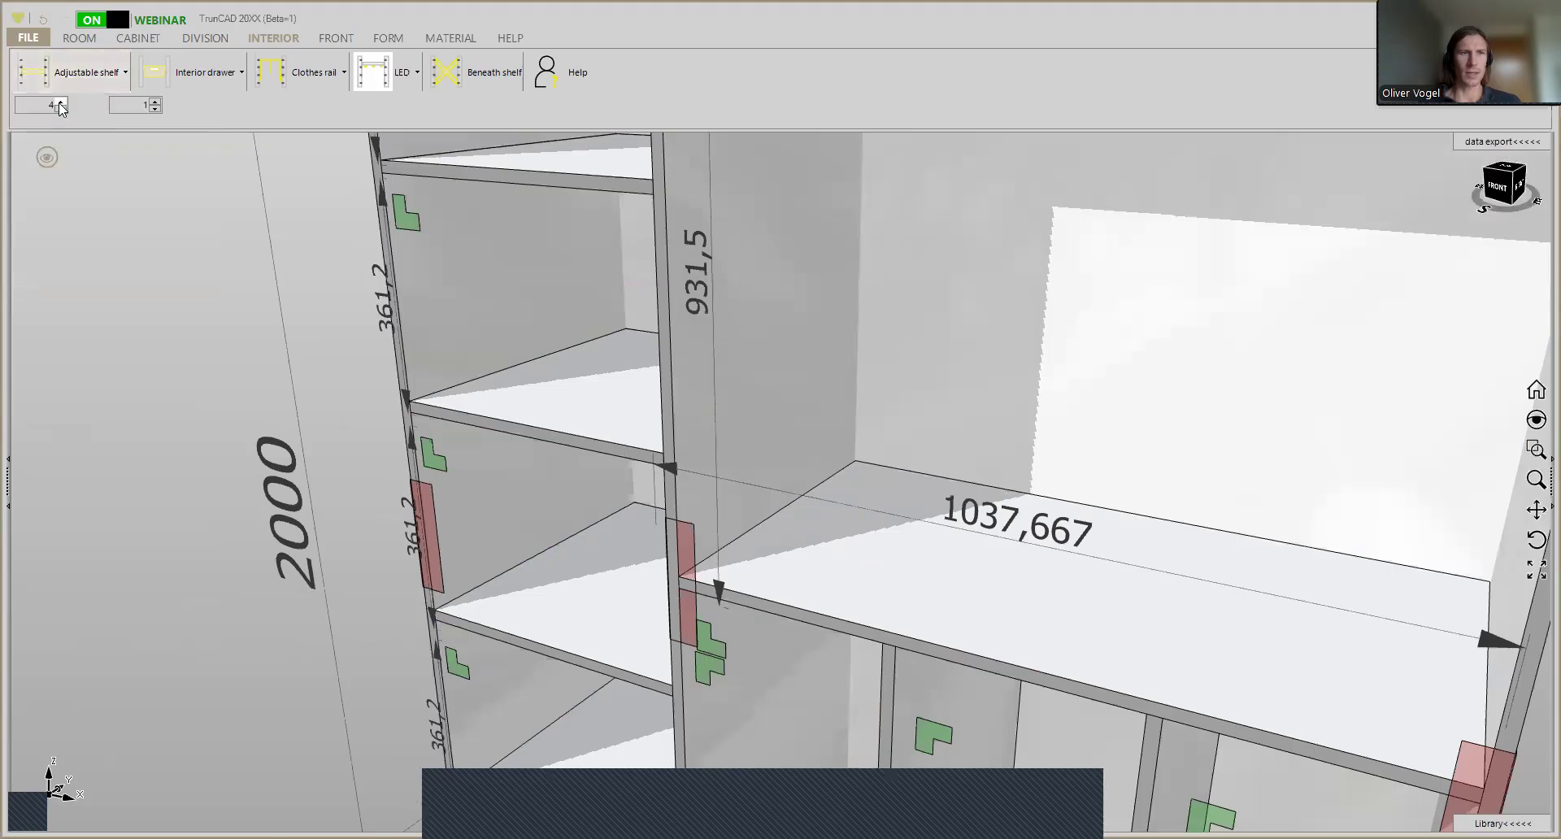
click(61, 109)
click(61, 109)
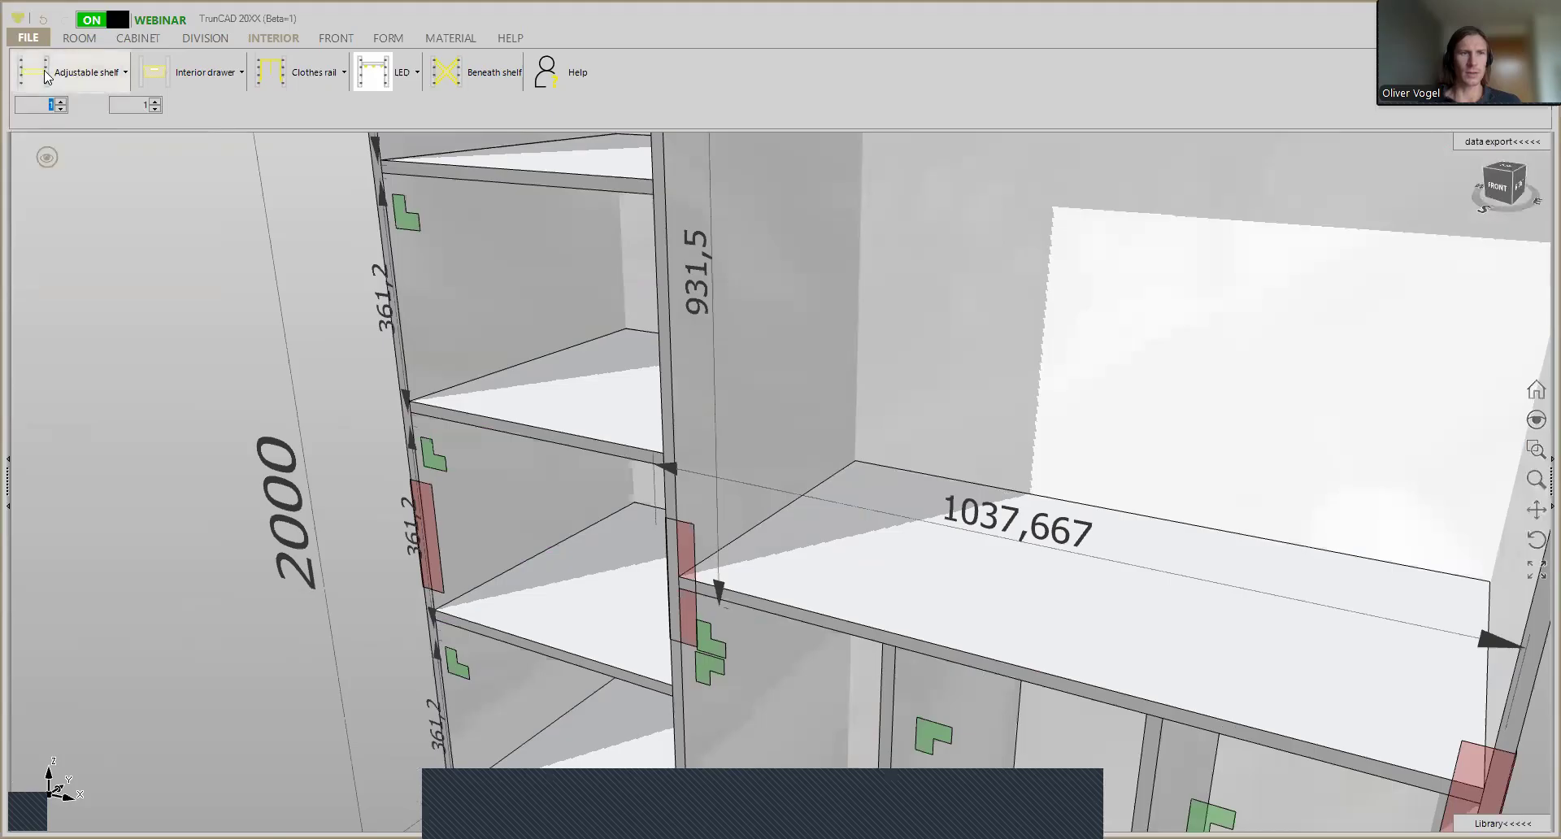
click(520, 362)
scroll(317, 262, up, 2)
scroll(317, 262, up, 2)
middle_drag(382, 279, 385, 267)
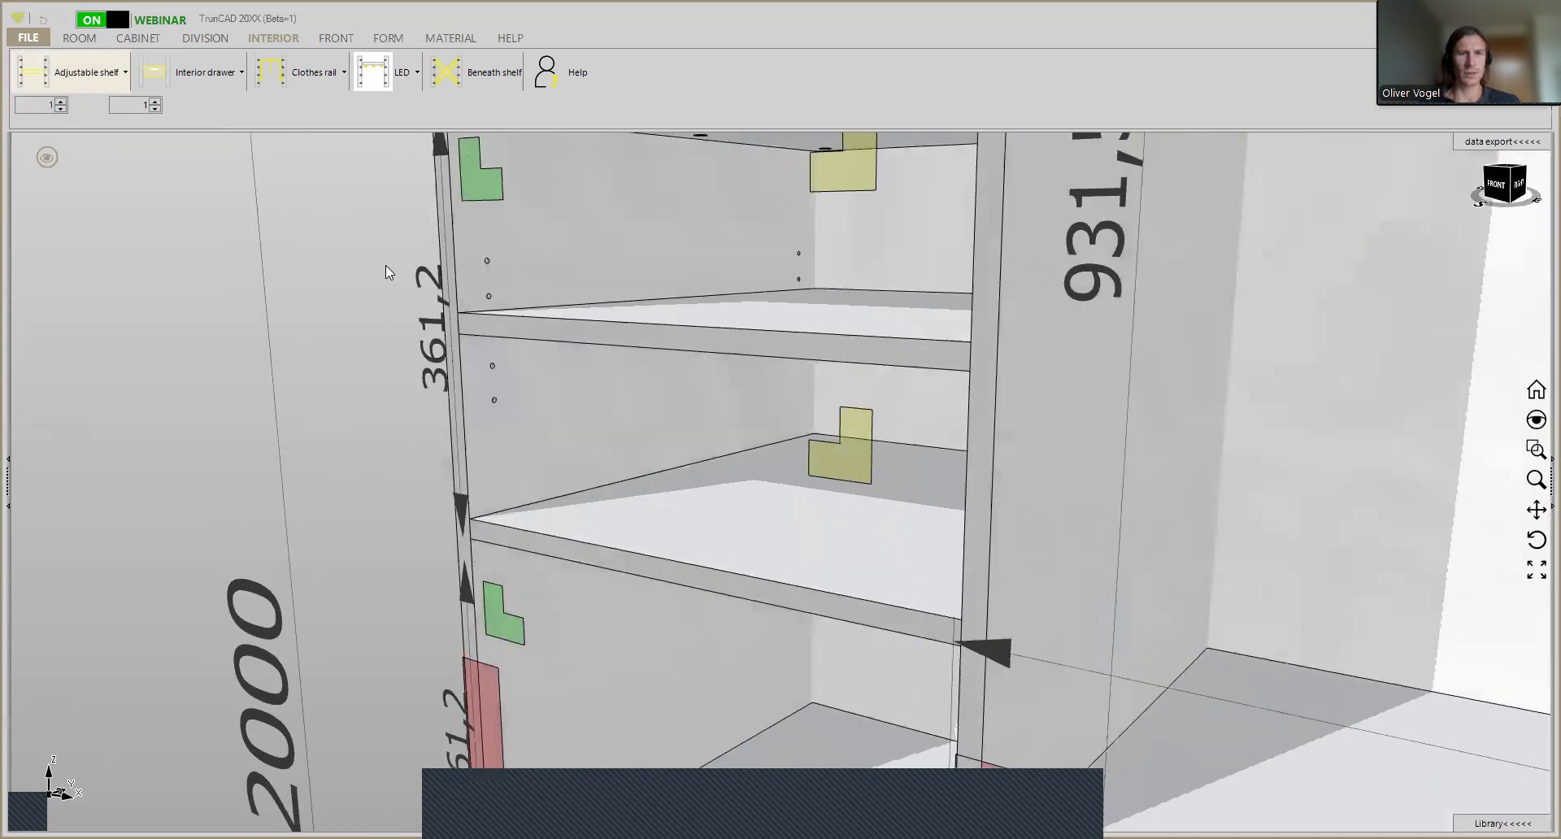
scroll(386, 263, down, 3)
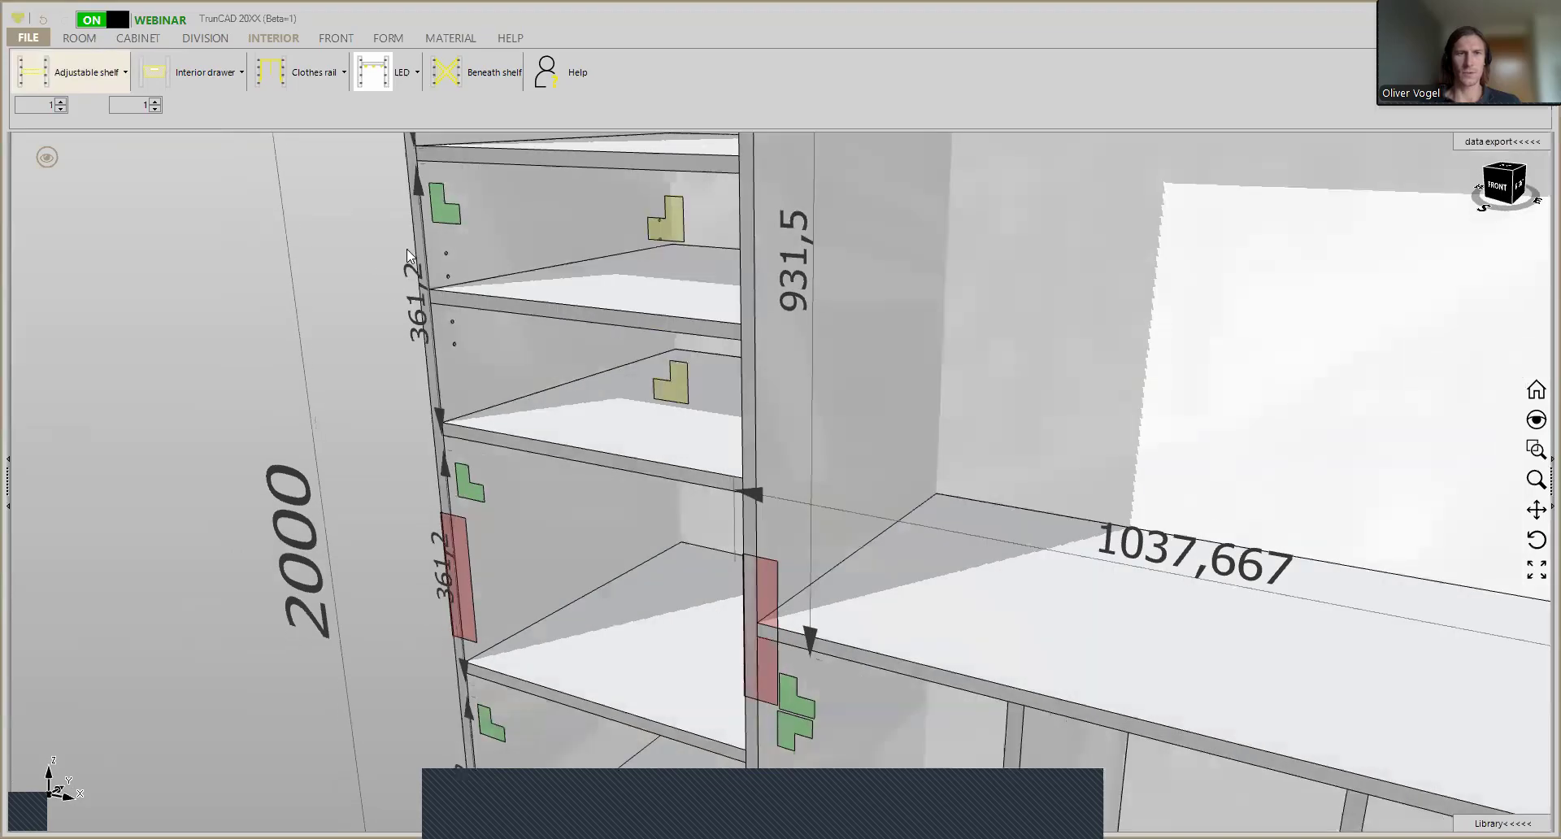
- Delete the adjustable shelf from the narrow column's compartment
right_click(439, 213)
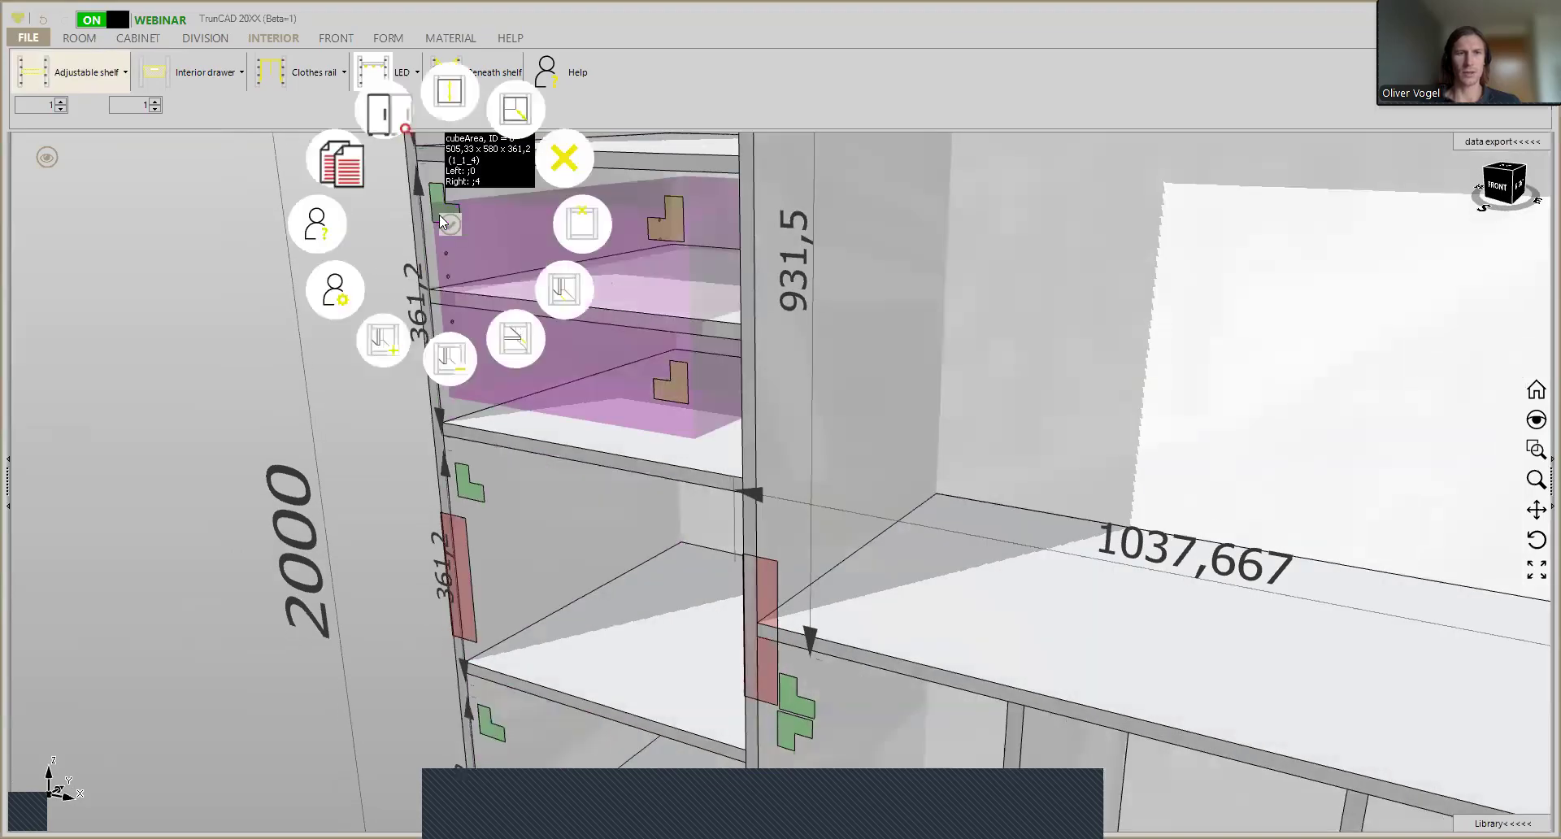
click(572, 171)
scroll(699, 369, down, 5)
scroll(719, 427, down, 2)
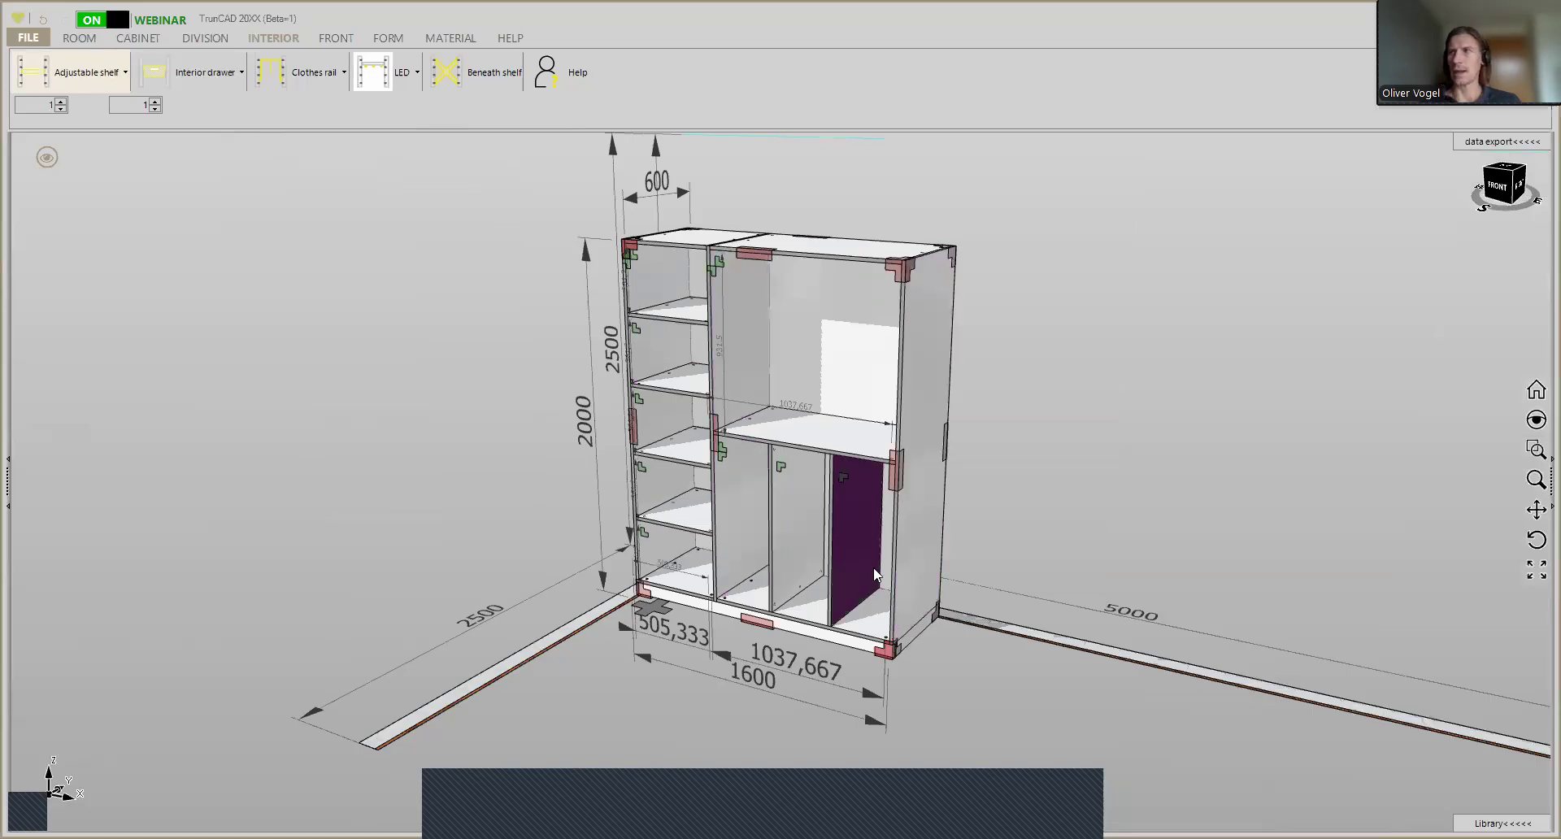
- Examine which areas the markers in the lower wide compartment select, comparing the whole compartment with its first bay
scroll(787, 579, up, 3)
middle_drag(852, 562, 801, 522)
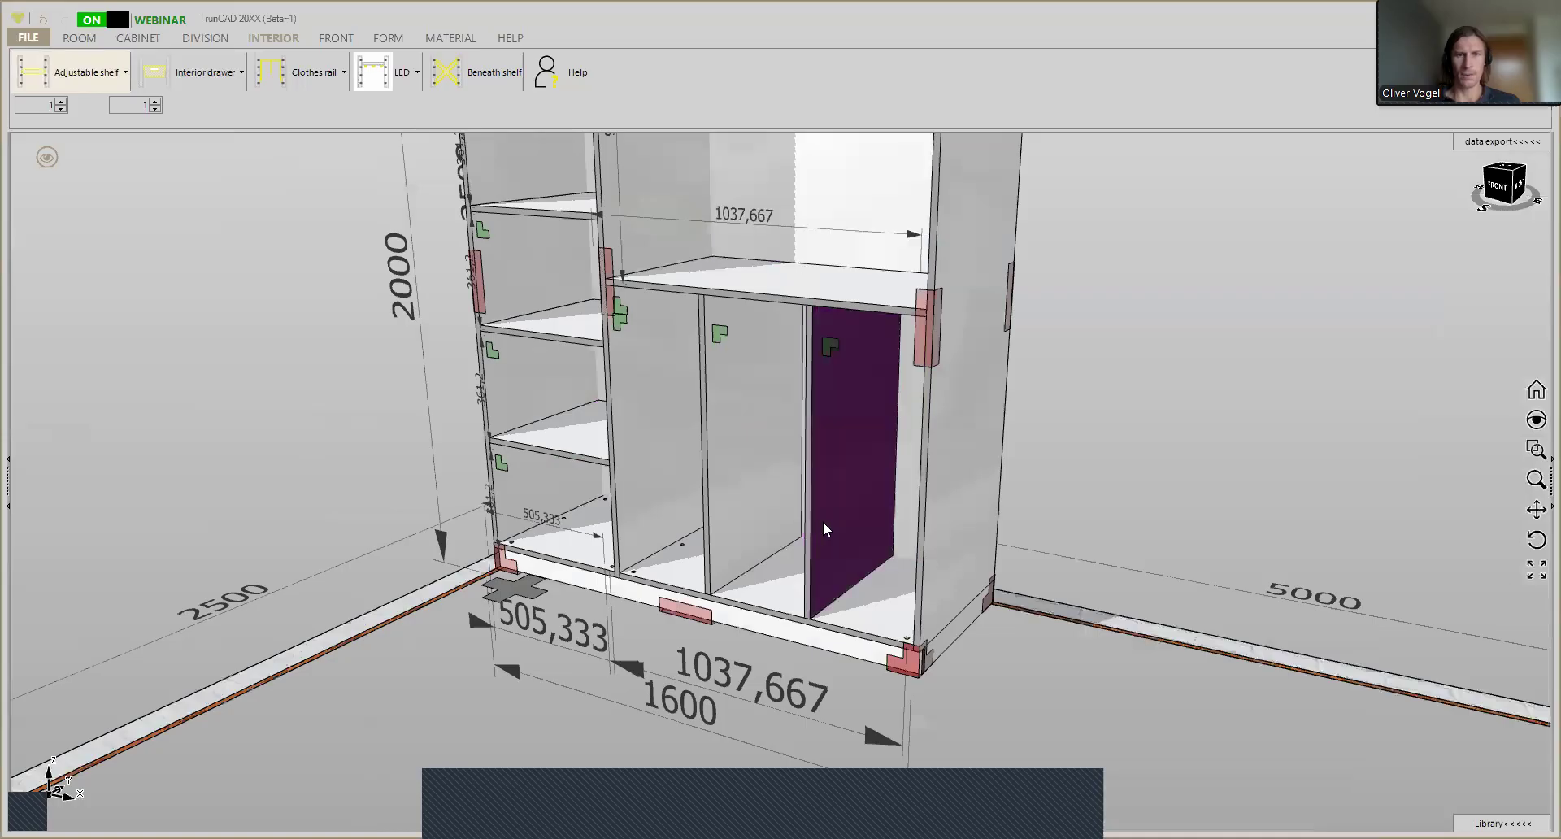
scroll(824, 525, up, 1)
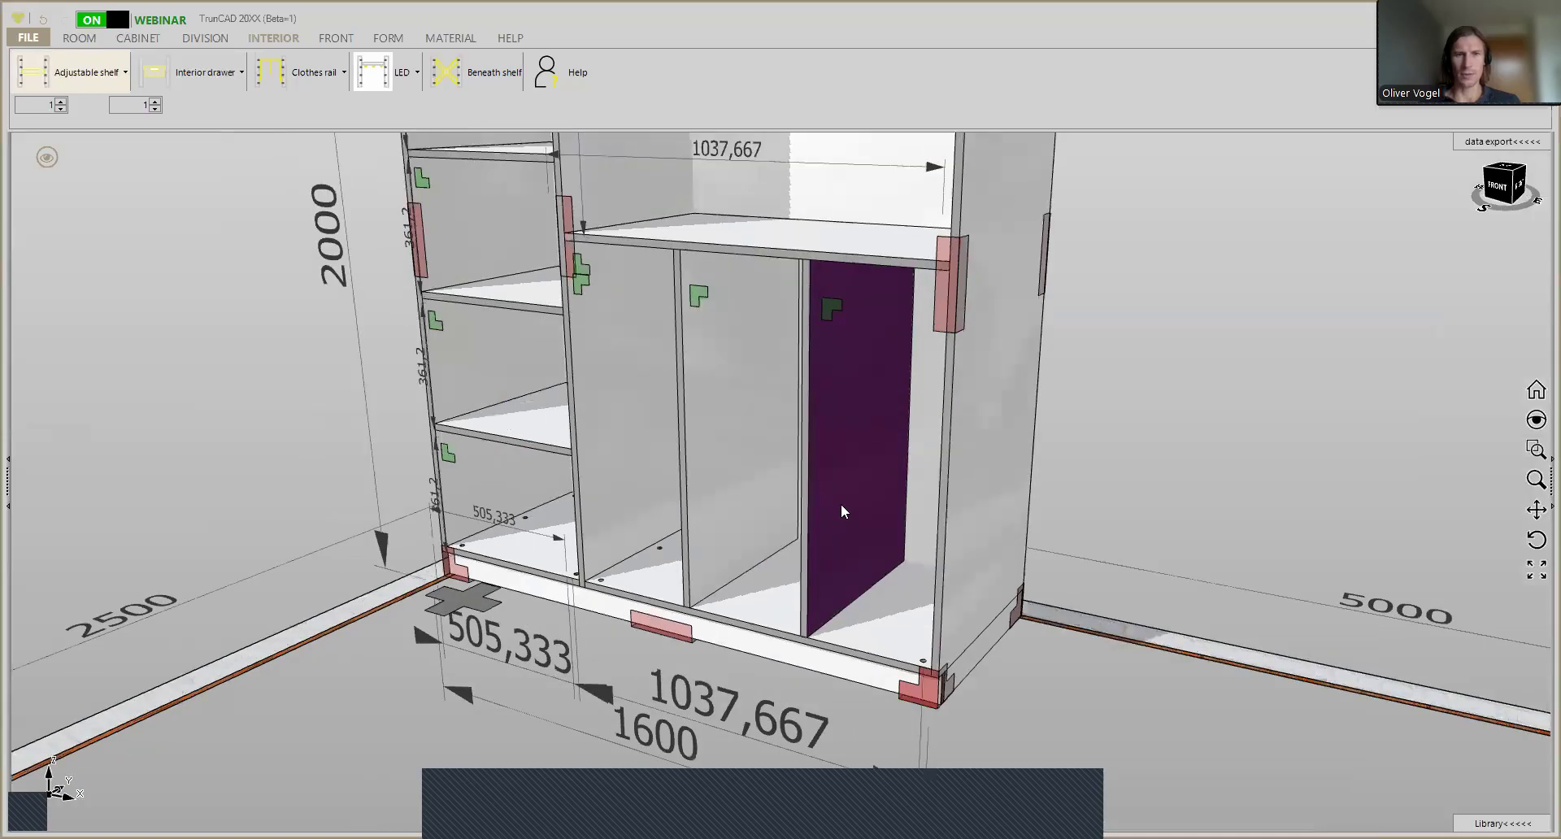
scroll(798, 299, up, 2)
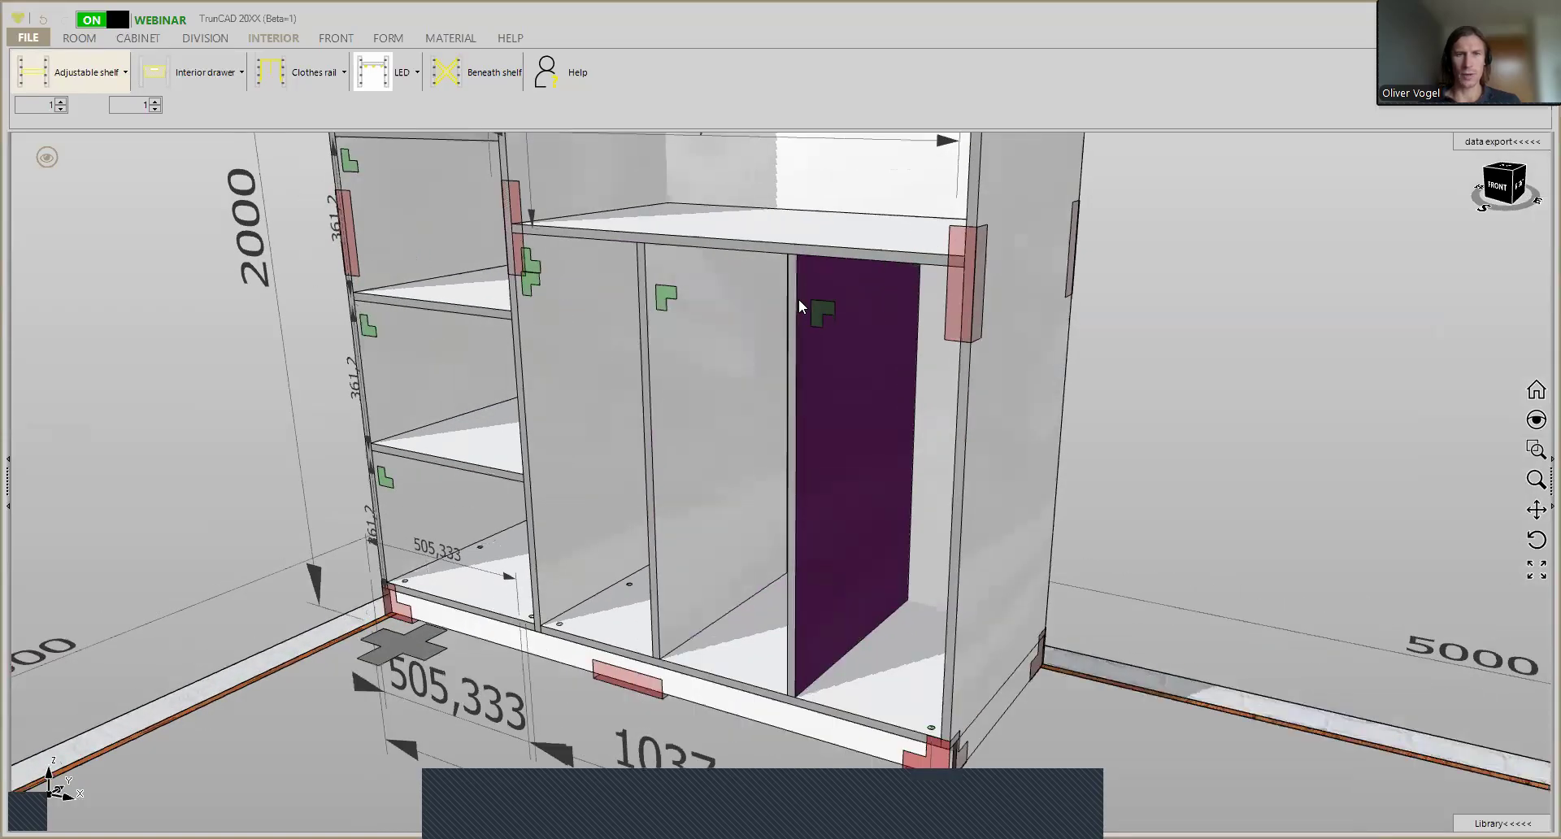
middle_drag(807, 296, 794, 303)
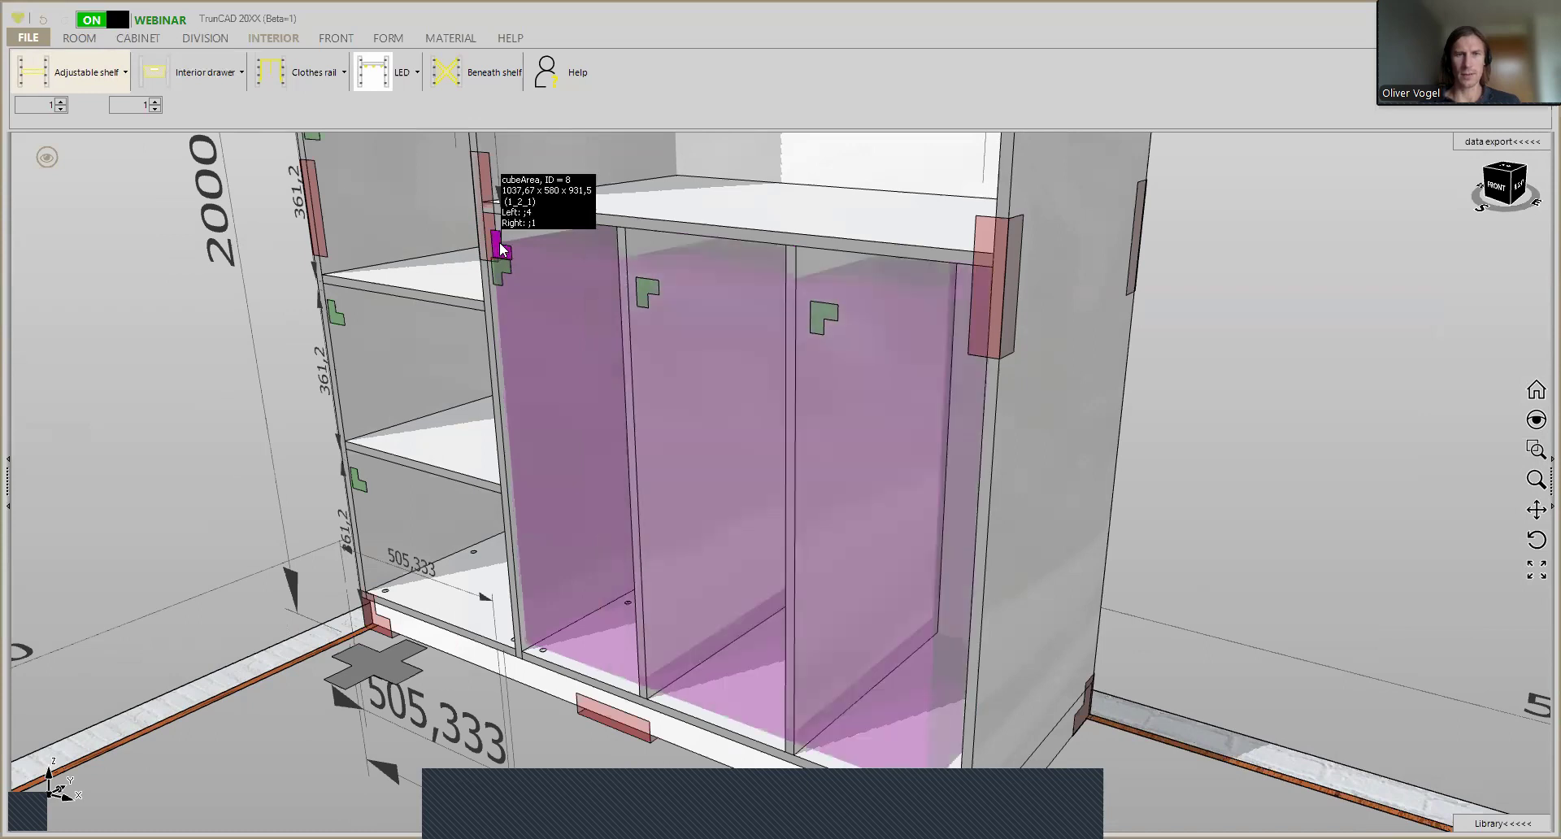
scroll(508, 268, up, 5)
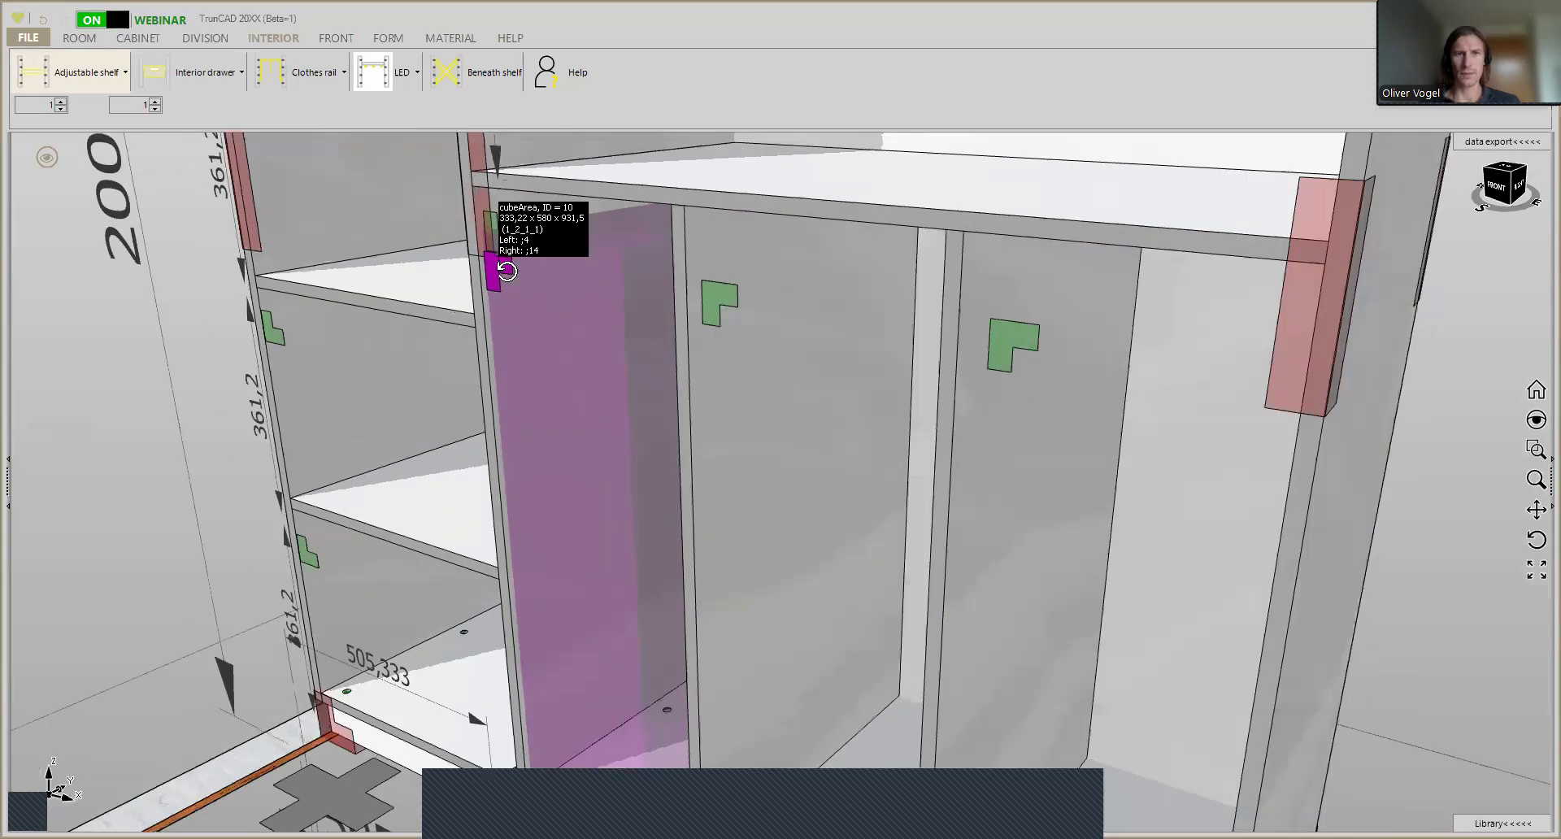
scroll(520, 264, up, 2)
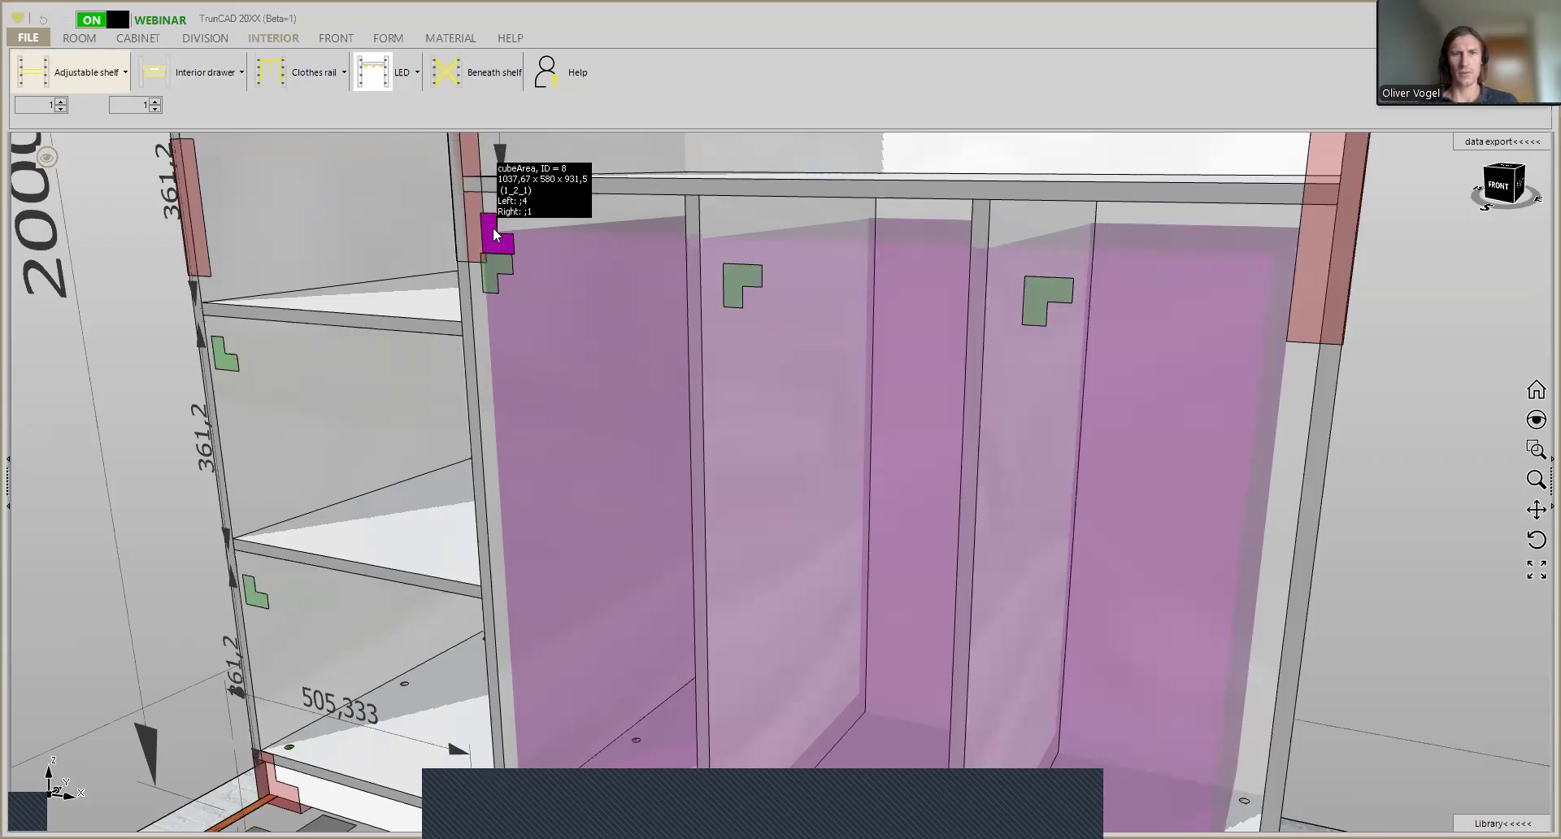
- Offset both dividers of the lower wide compartment back from the cabinet's front edge
click(493, 229)
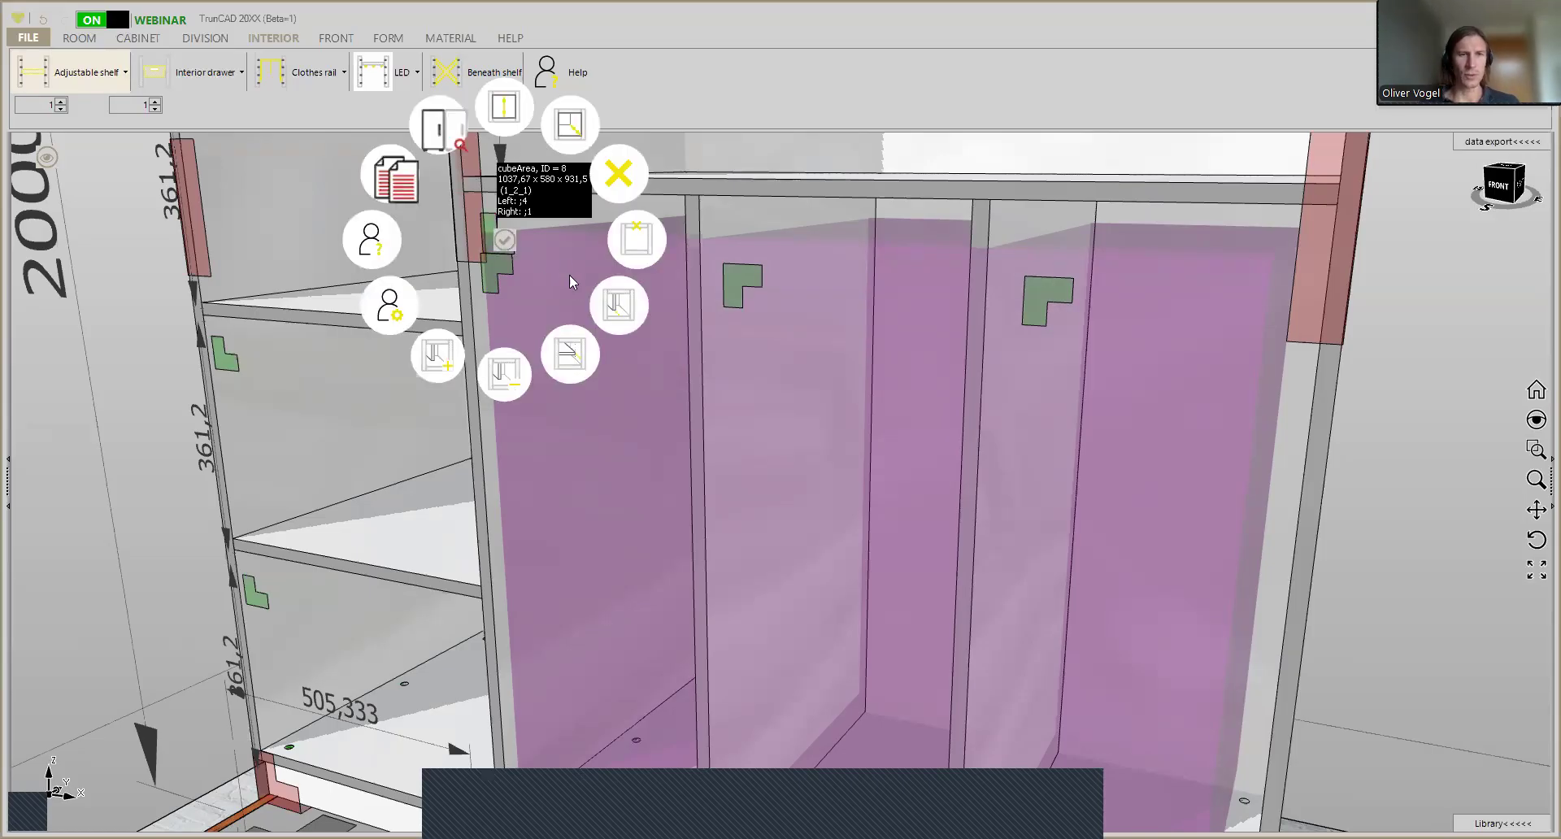
click(626, 306)
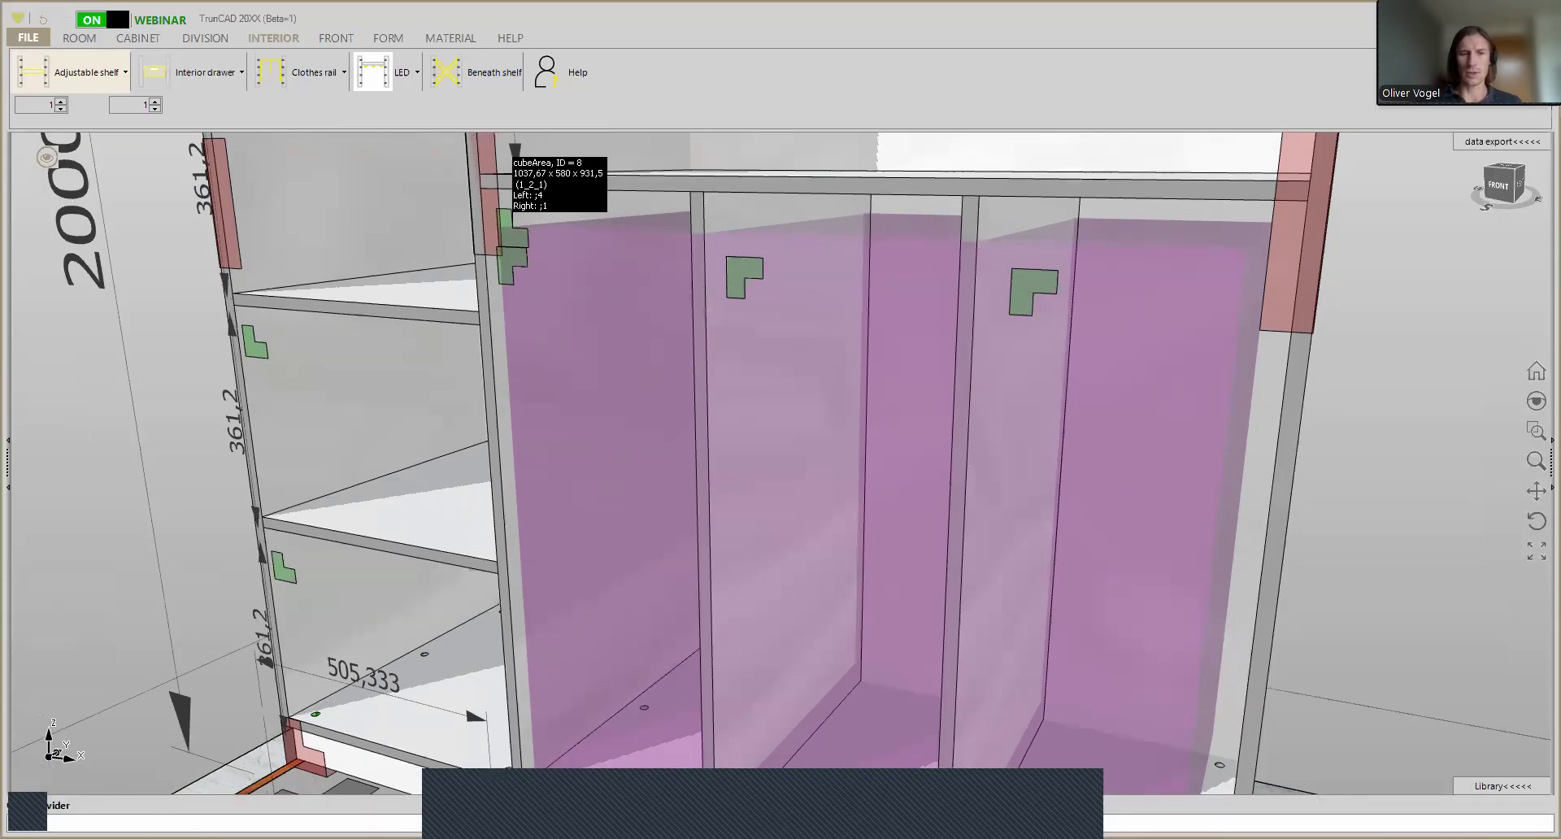
key(Escape)
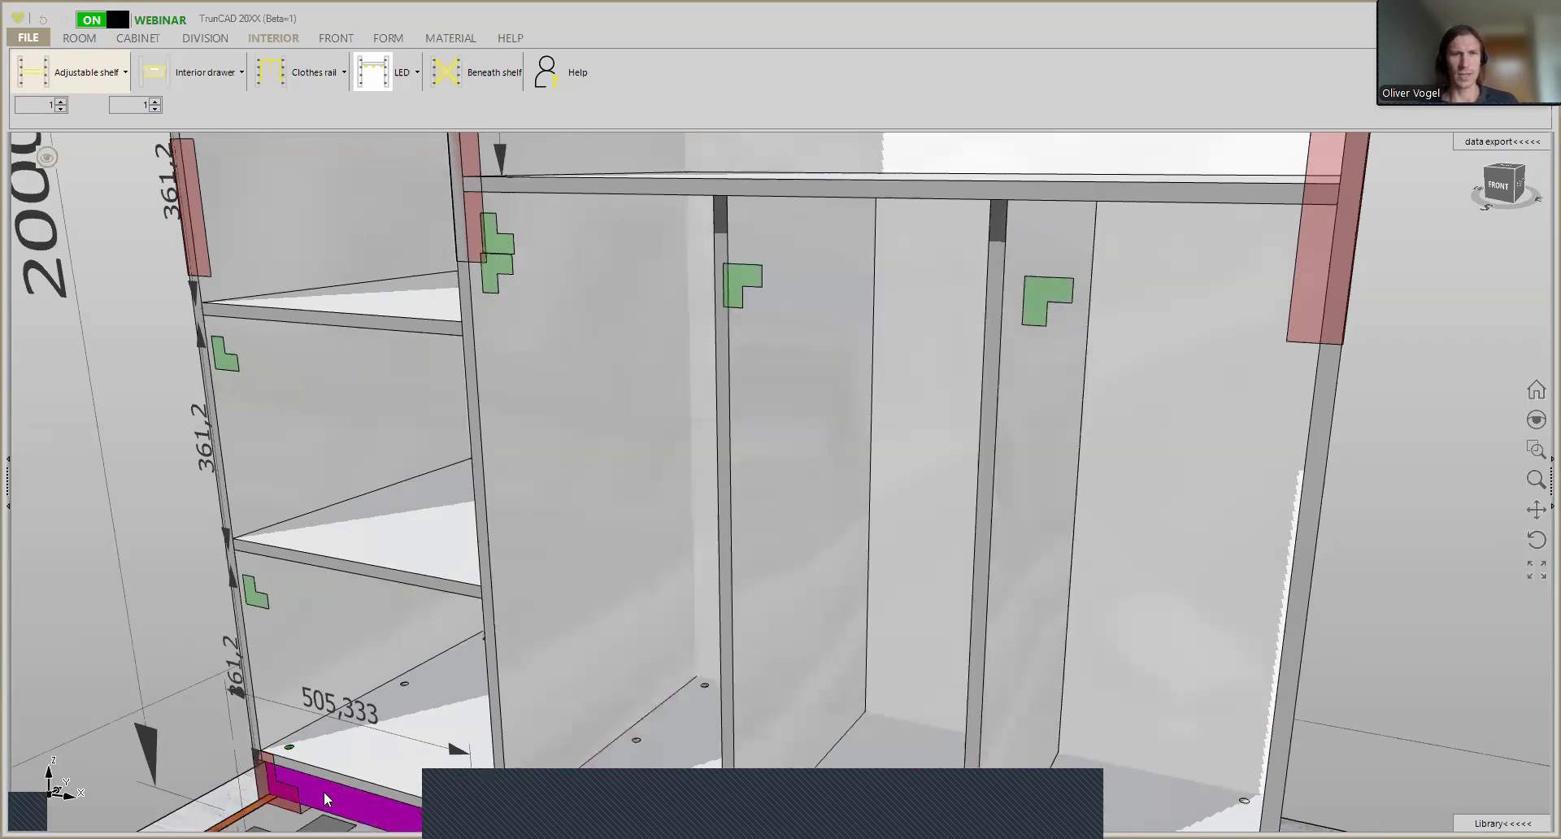
- Set the width of the middle bay between the two offset dividers to 833.06 mm
scroll(879, 525, down, 2)
scroll(880, 527, down, 4)
middle_drag(880, 527, 857, 462)
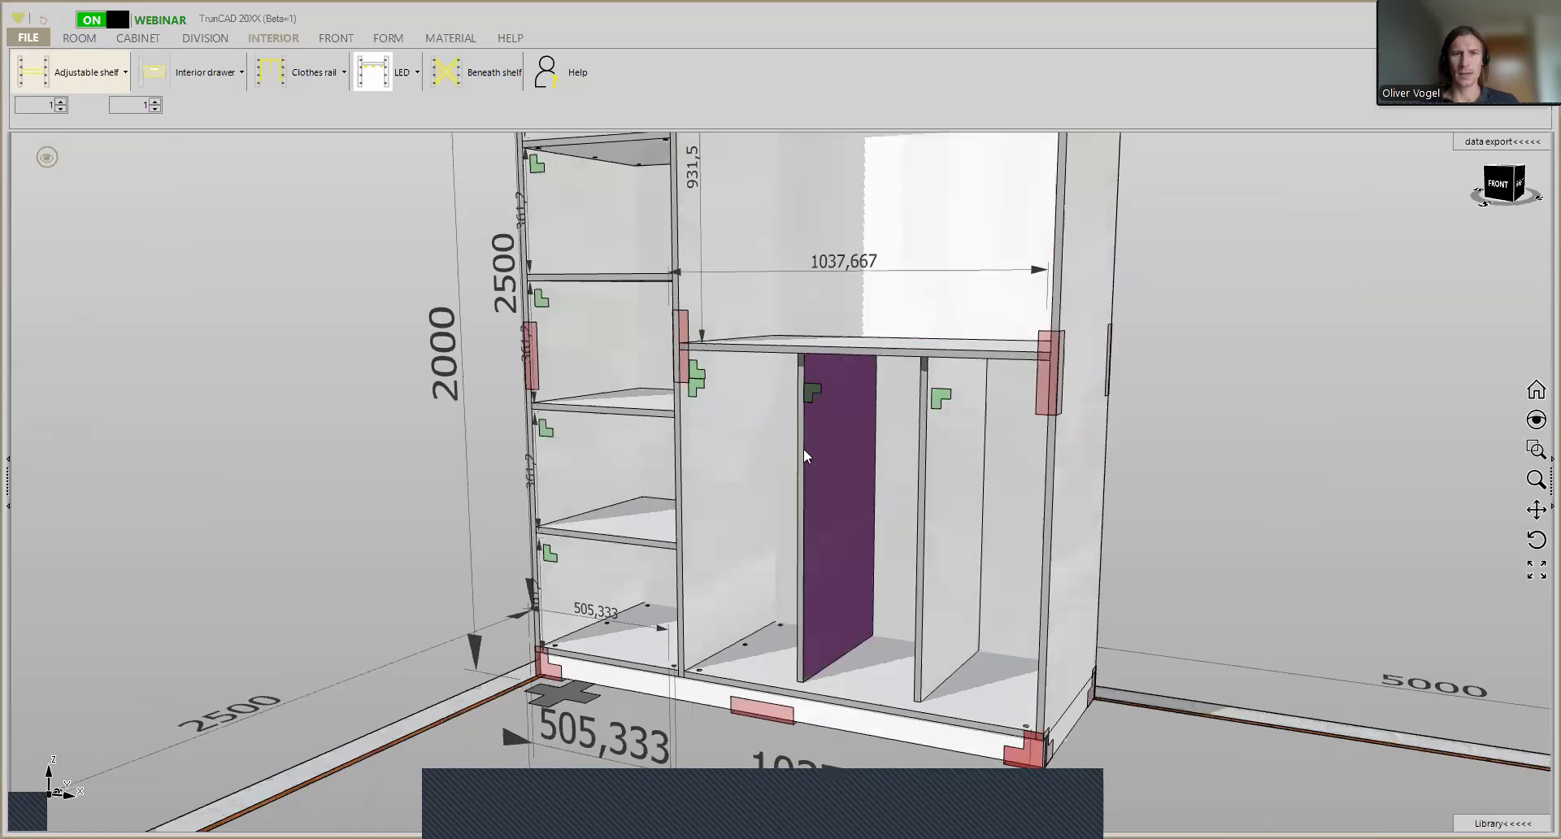
scroll(812, 397, up, 4)
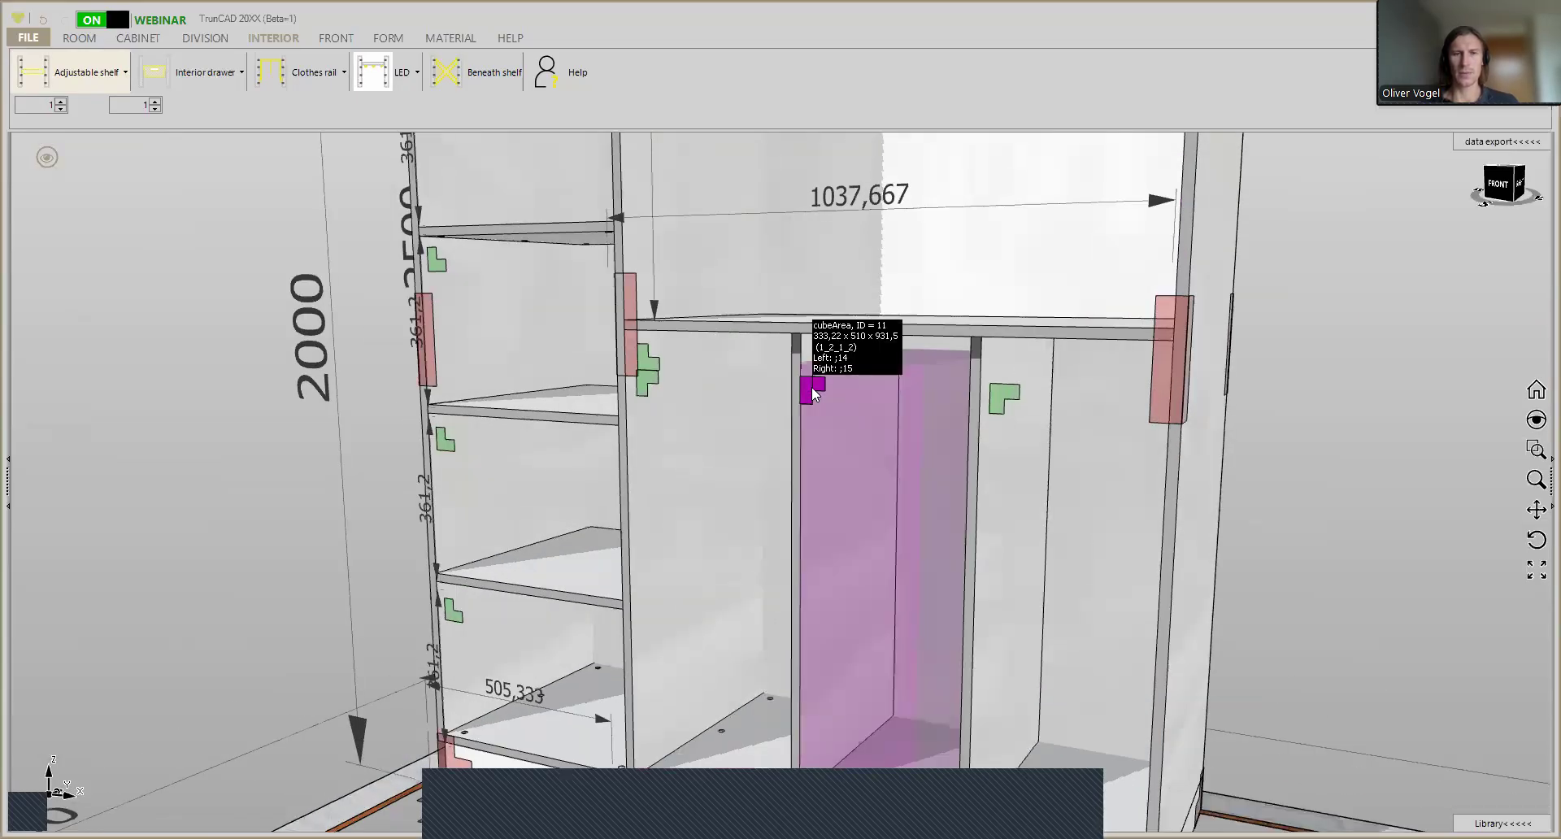
scroll(811, 387, up, 2)
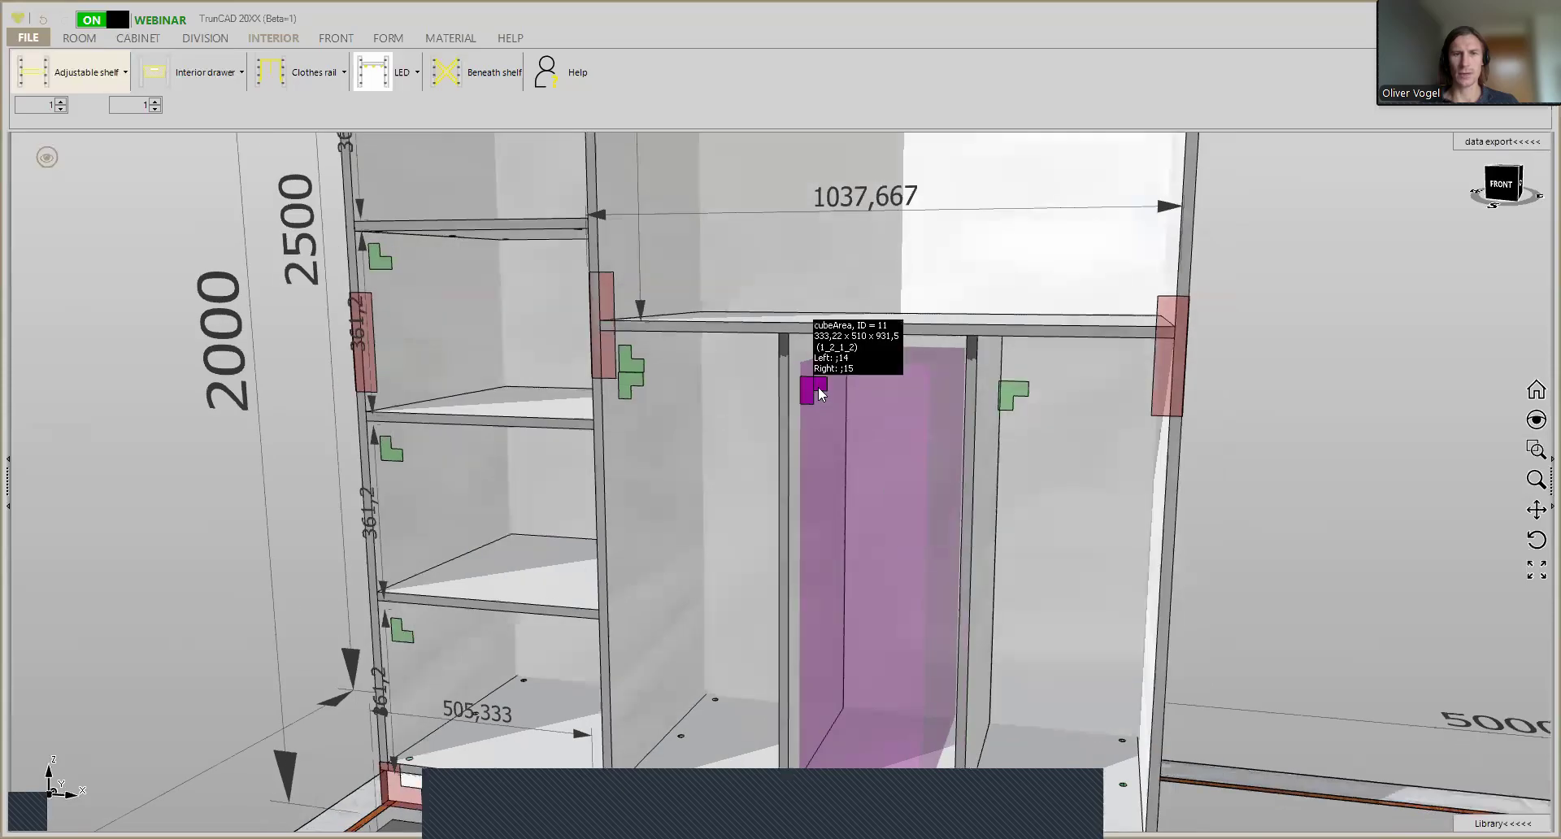
right_click(818, 388)
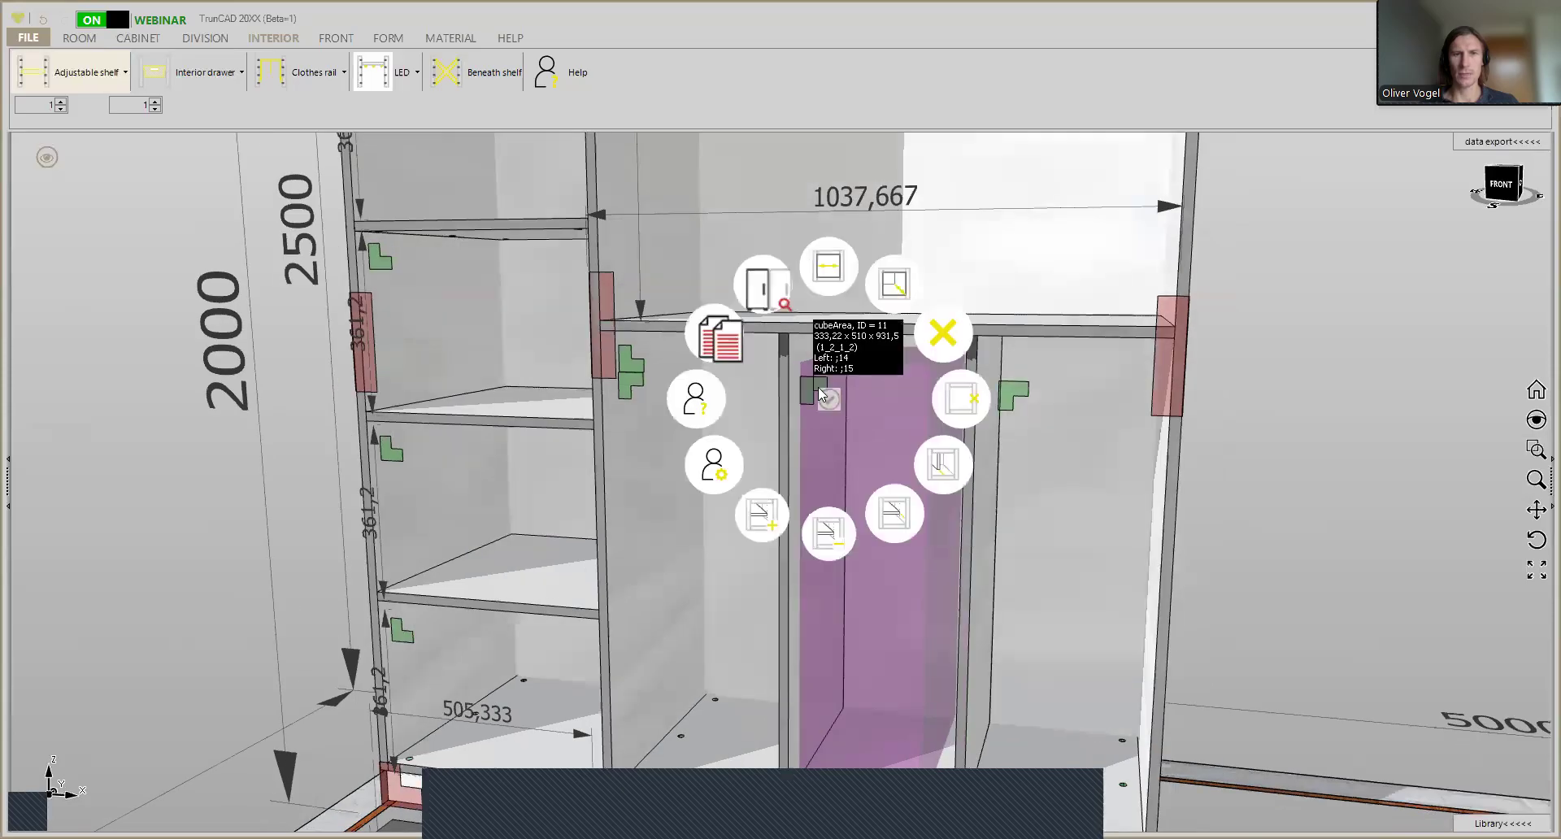
click(829, 269)
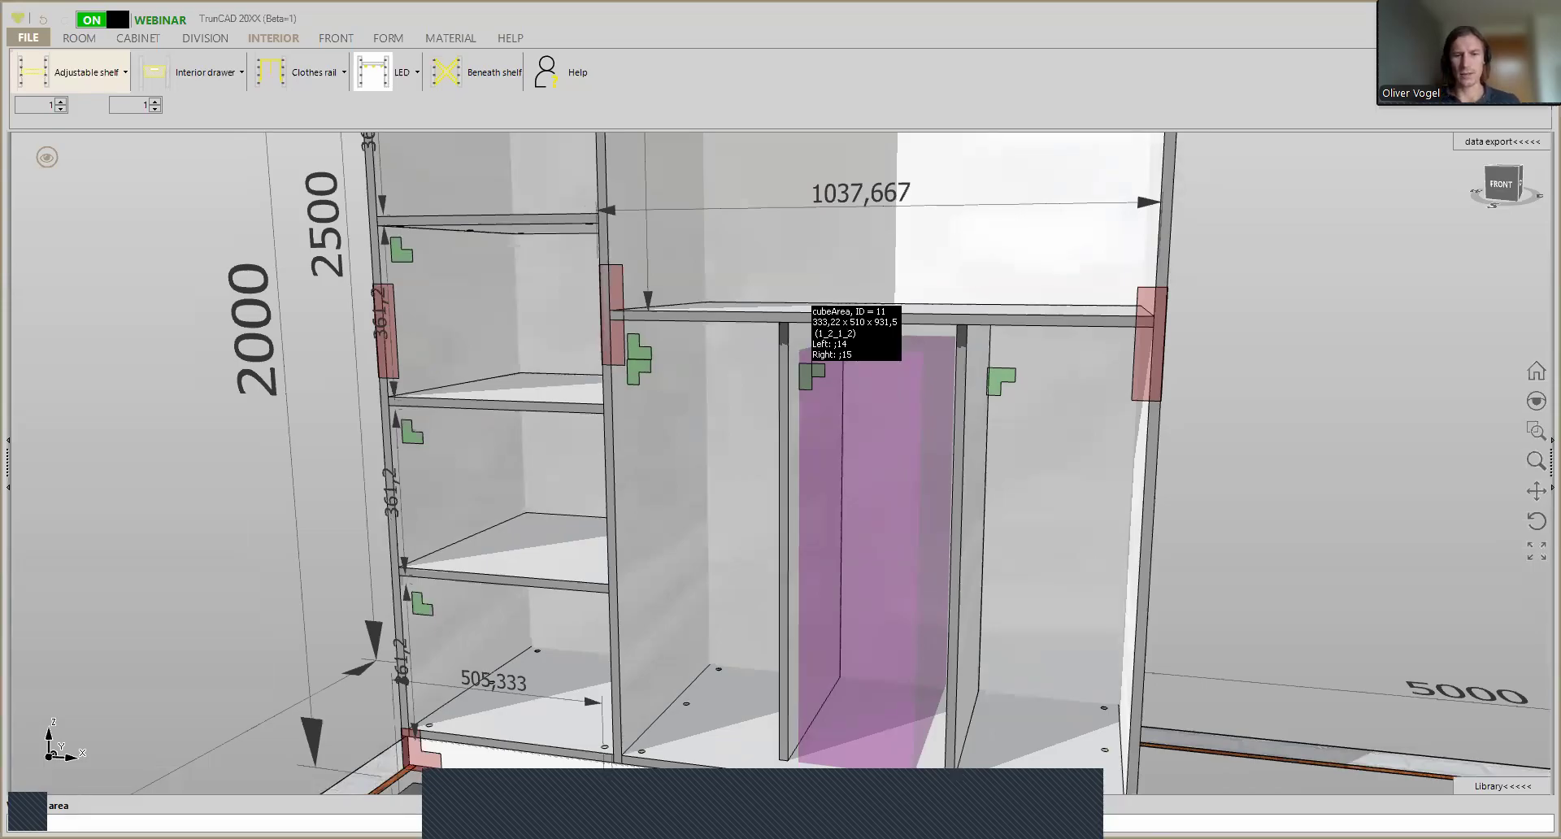
key(Escape)
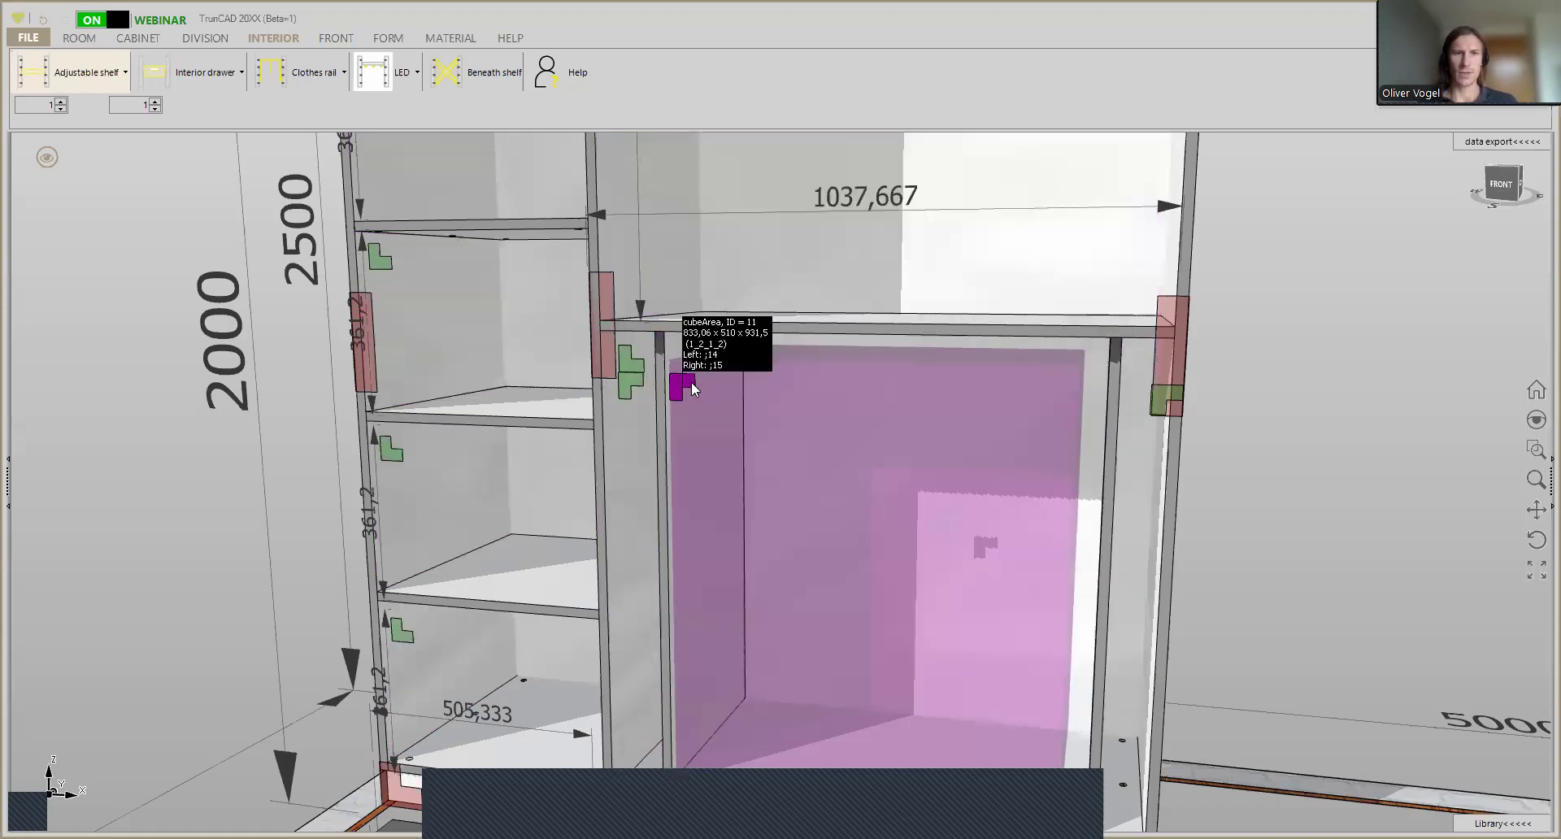
- Try a fixed 11 mm width for the middle bay and set it back to 833.06 mm
right_click(691, 383)
click(704, 263)
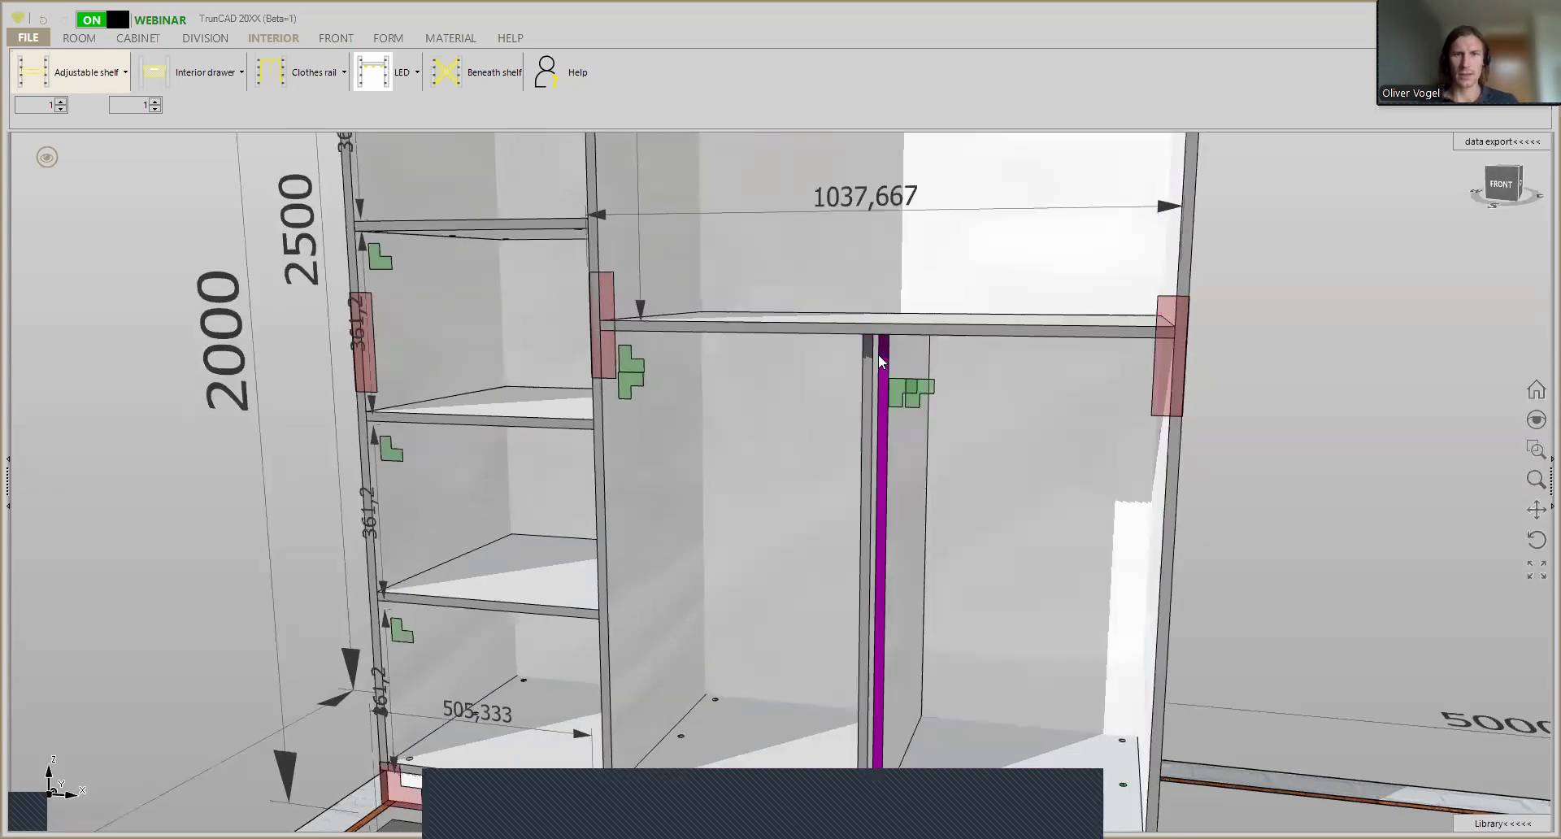
scroll(873, 349, up, 5)
scroll(873, 329, up, 4)
middle_drag(876, 334, 883, 325)
scroll(877, 314, down, 8)
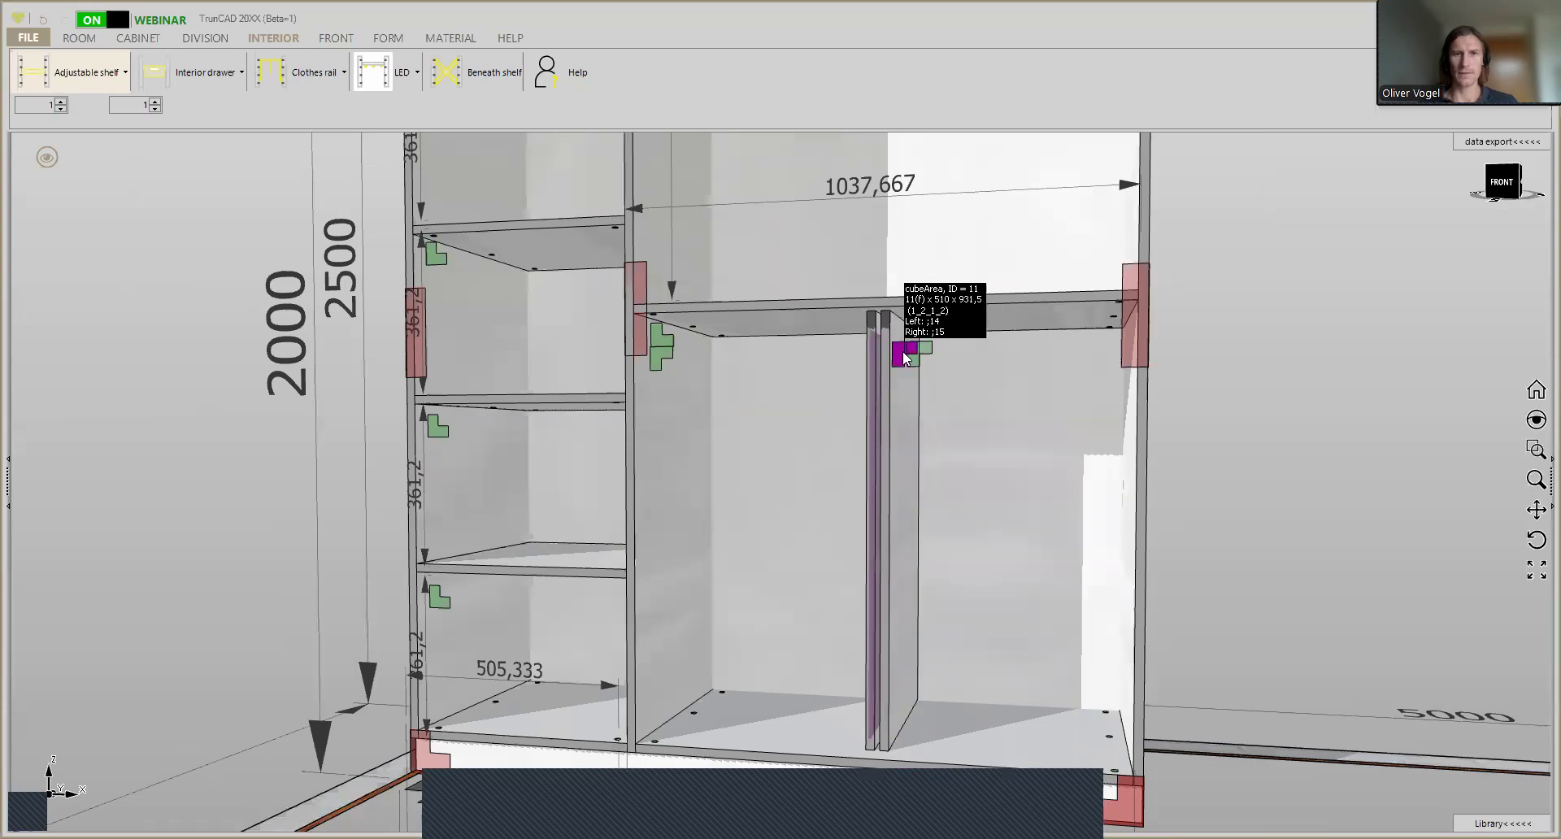
scroll(900, 350, up, 3)
right_click(900, 351)
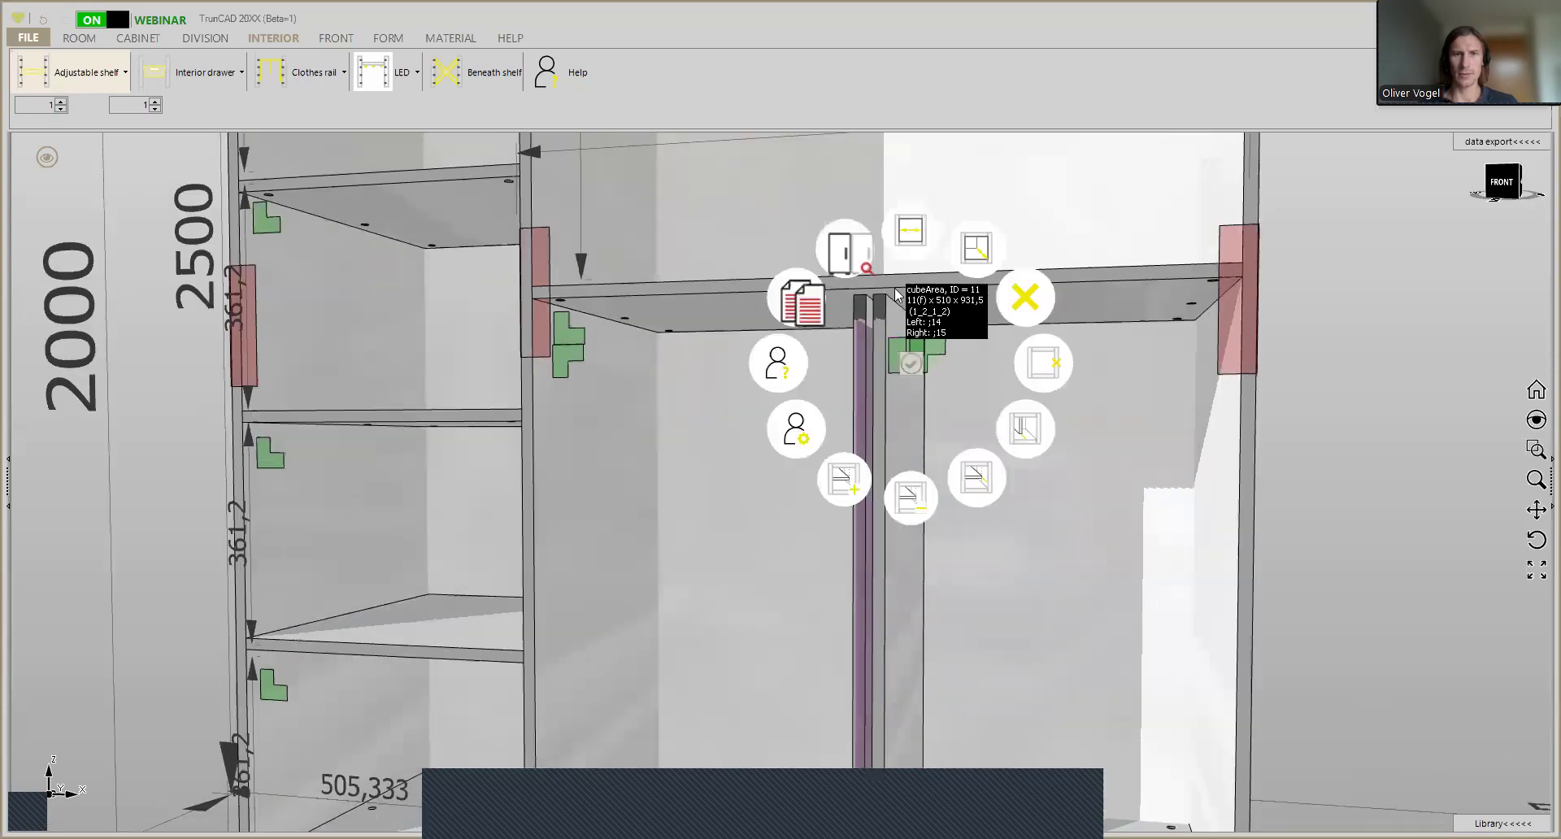
click(911, 238)
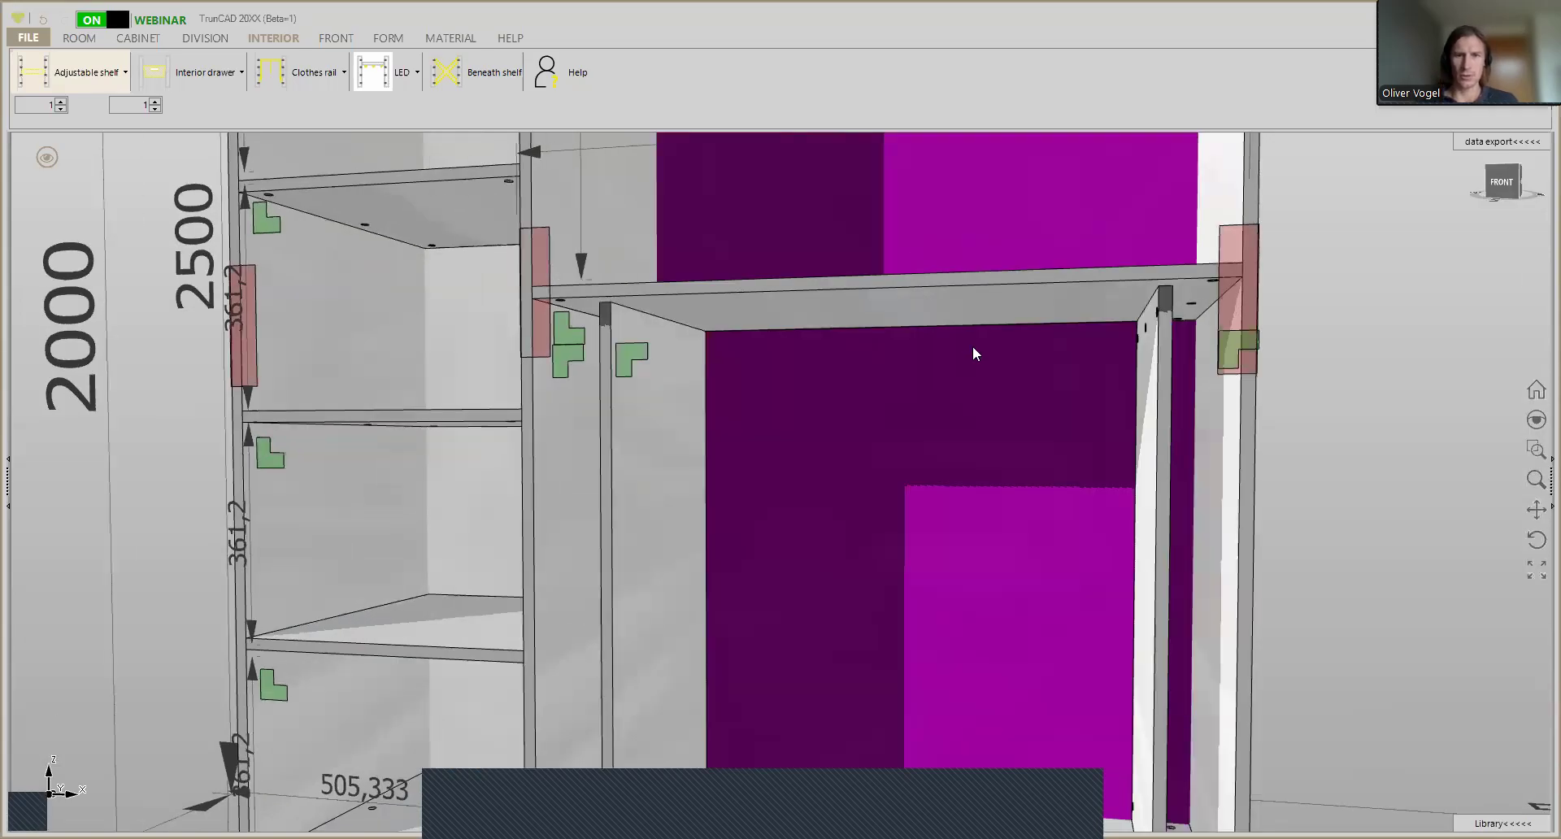
- Widen the middle bay slightly beyond 833.06 mm so both side bays become narrower
scroll(973, 348, down, 3)
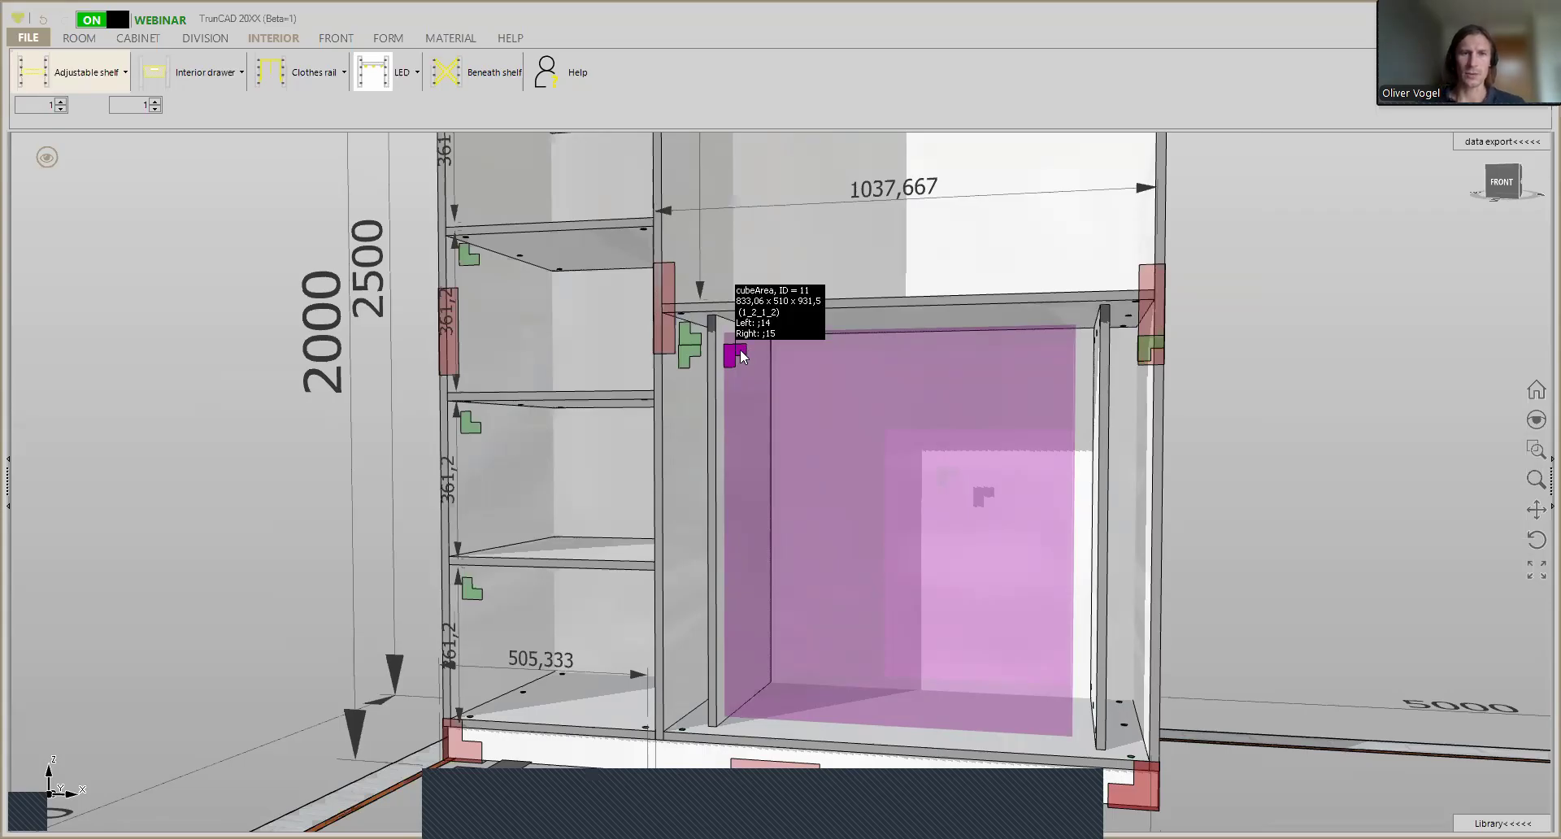
click(740, 349)
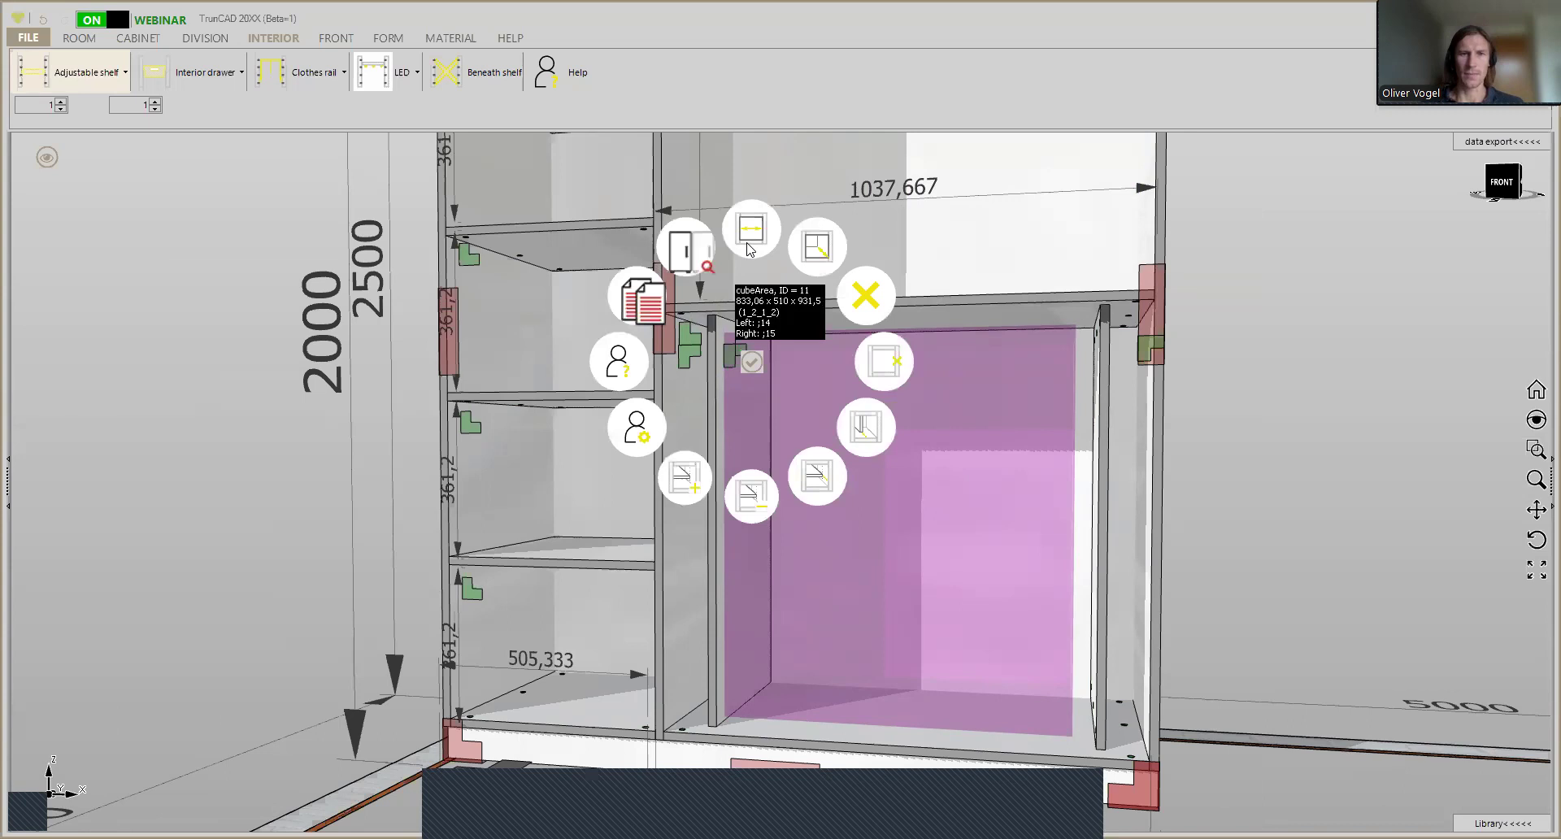
click(749, 247)
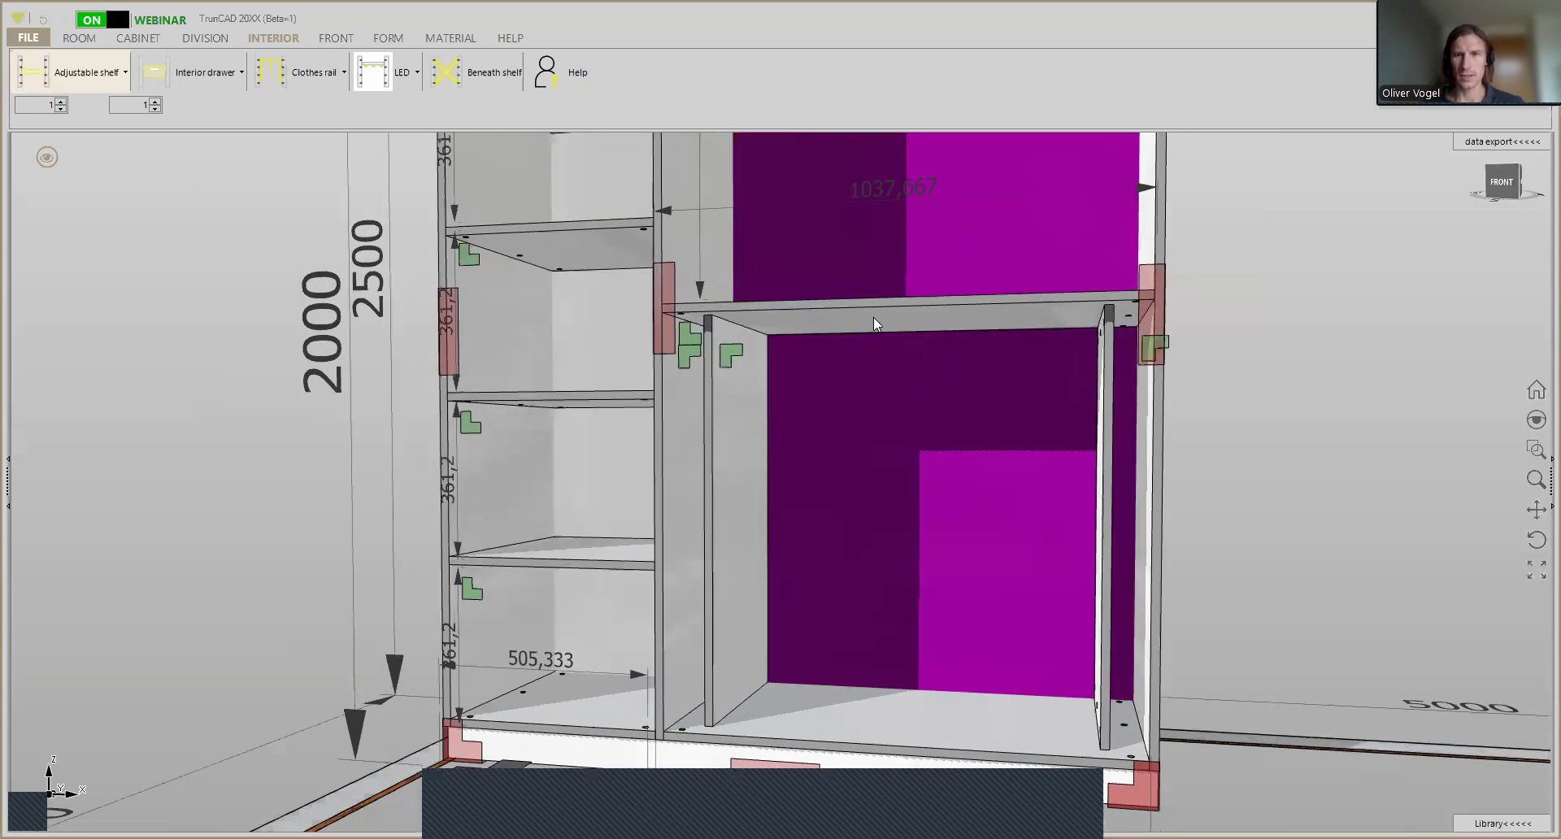
- Select the Clotheslift type for the wardrobe's rail and clear its distance to back, keeping the top distance of 35
scroll(928, 392, down, 2)
middle_drag(928, 391, 896, 436)
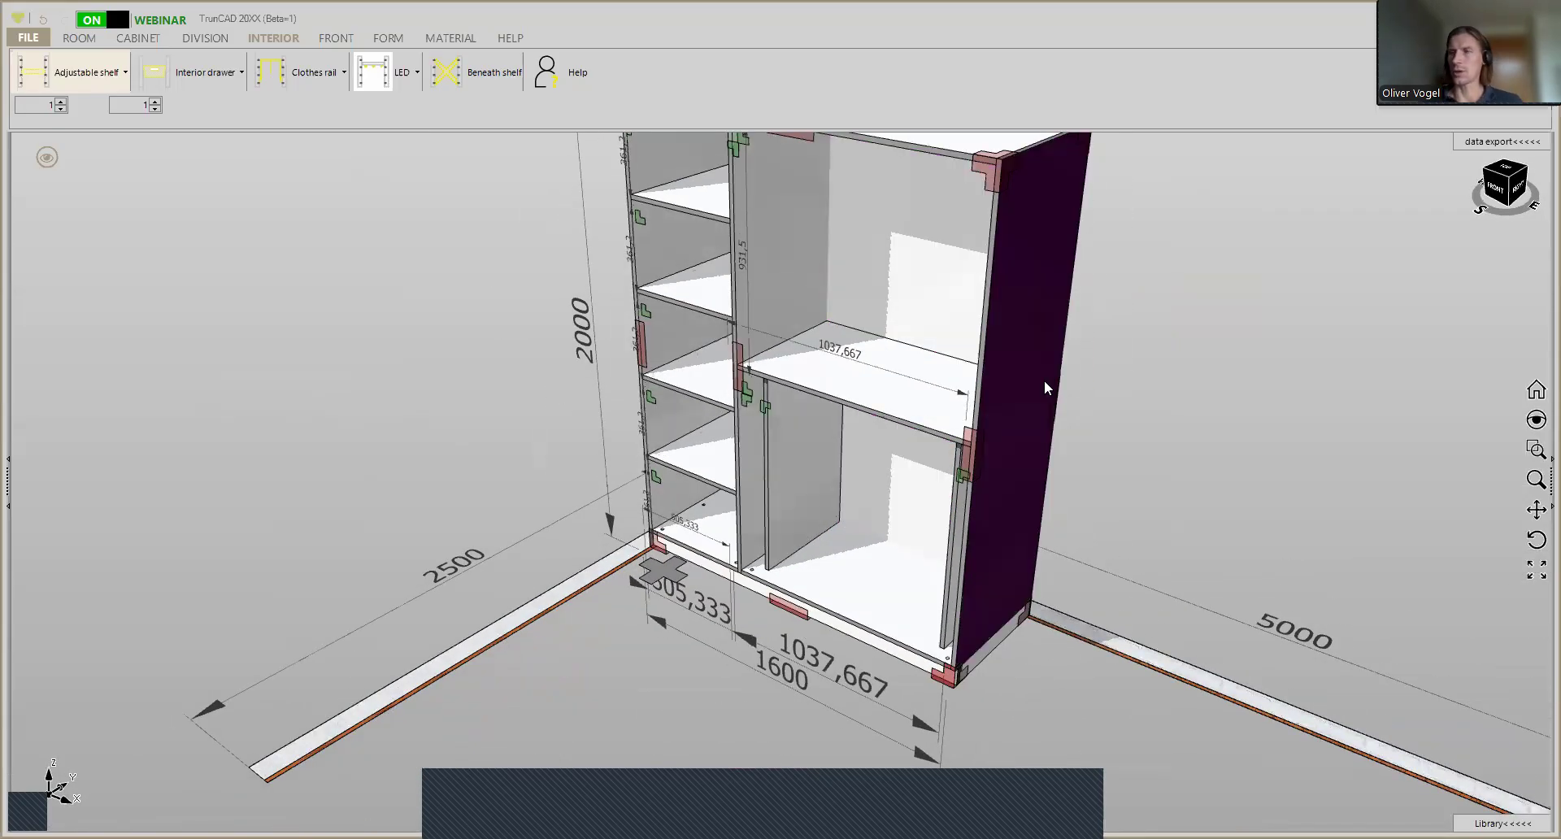
middle_drag(952, 373, 976, 404)
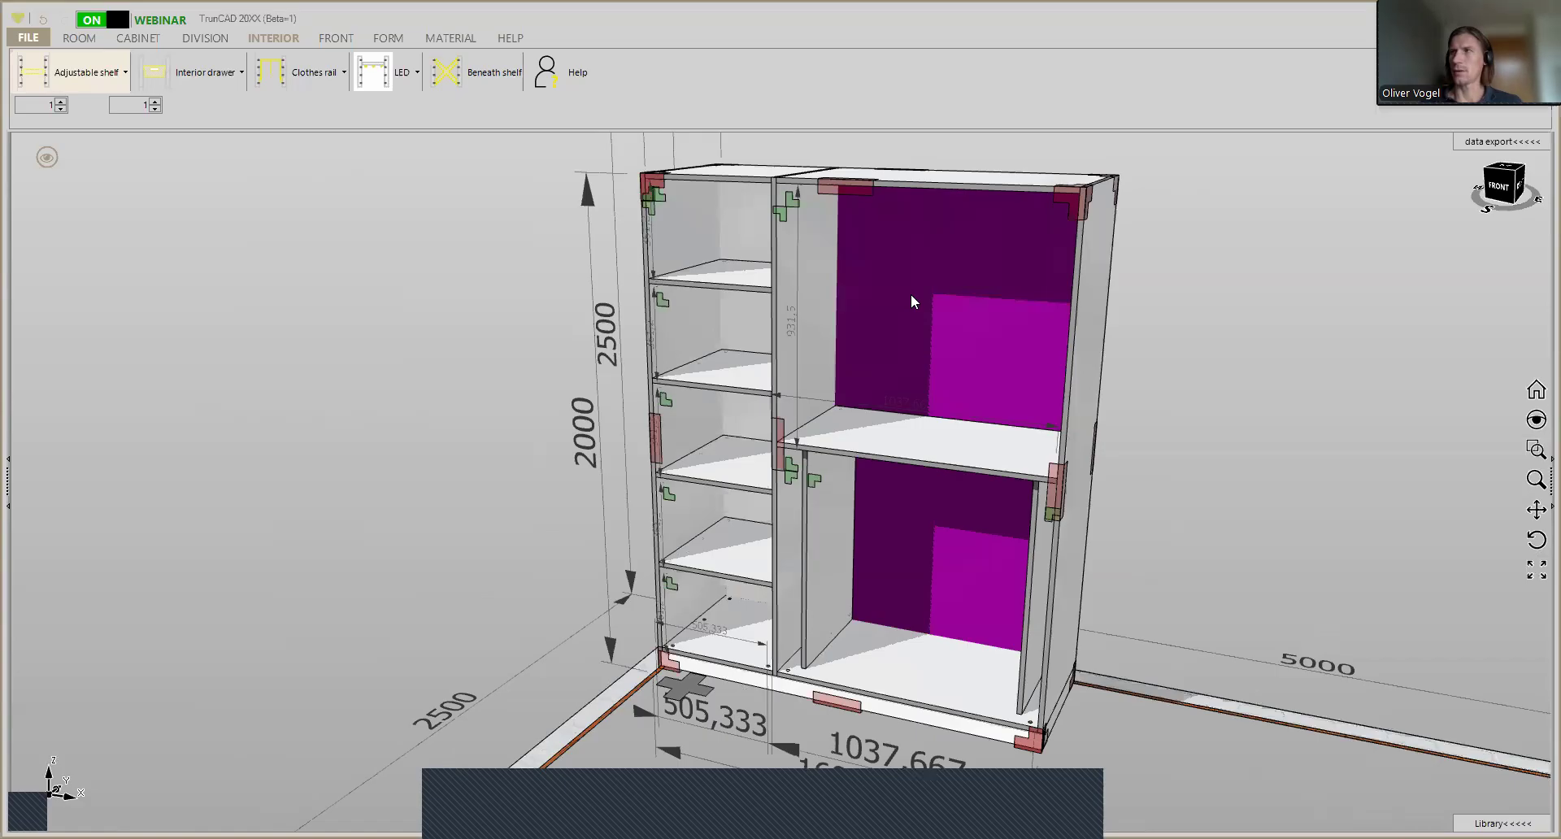
click(321, 74)
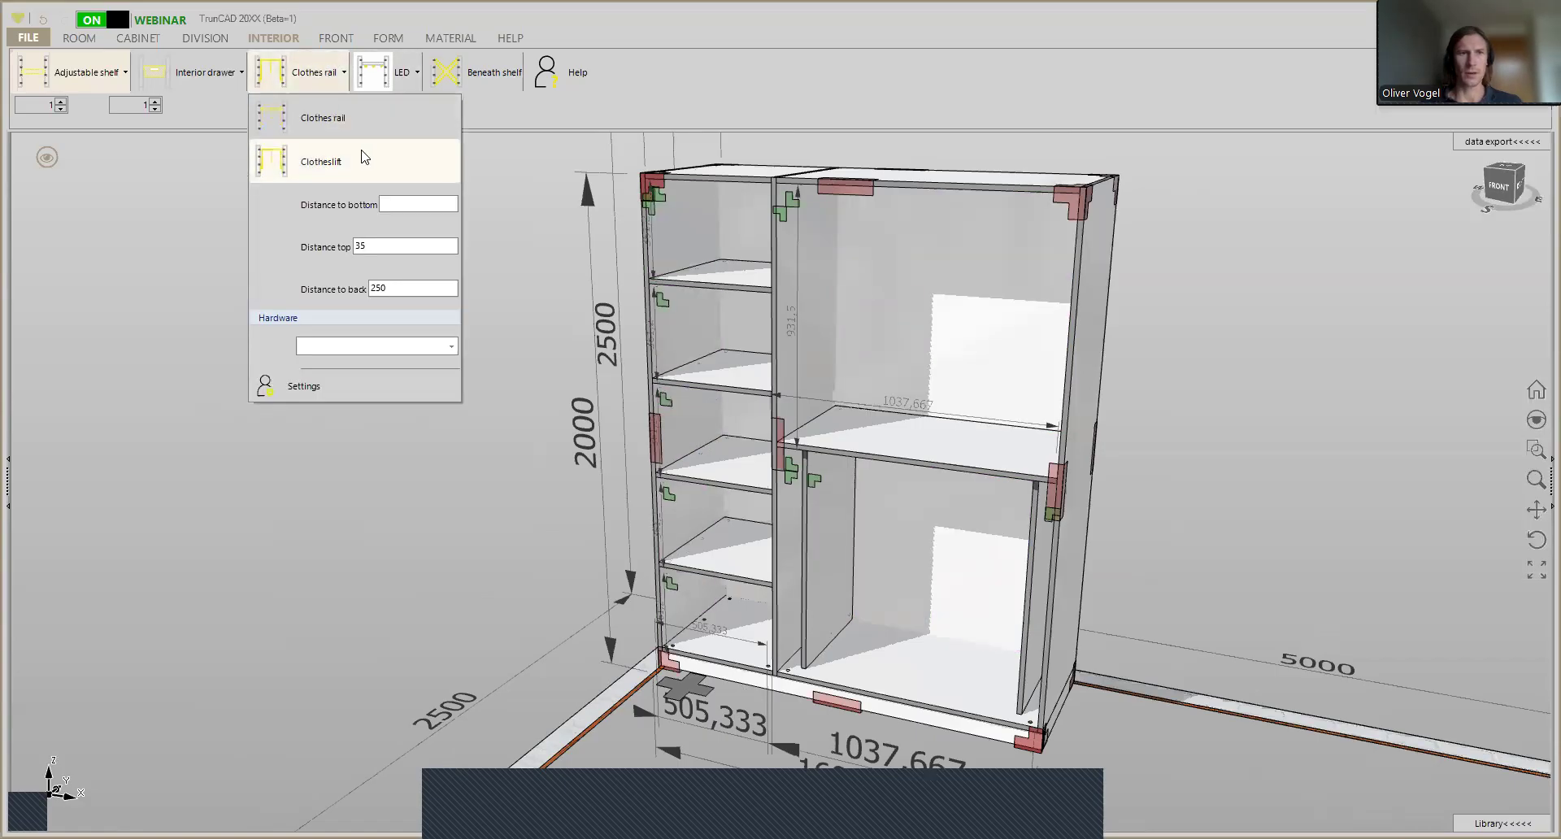
click(342, 165)
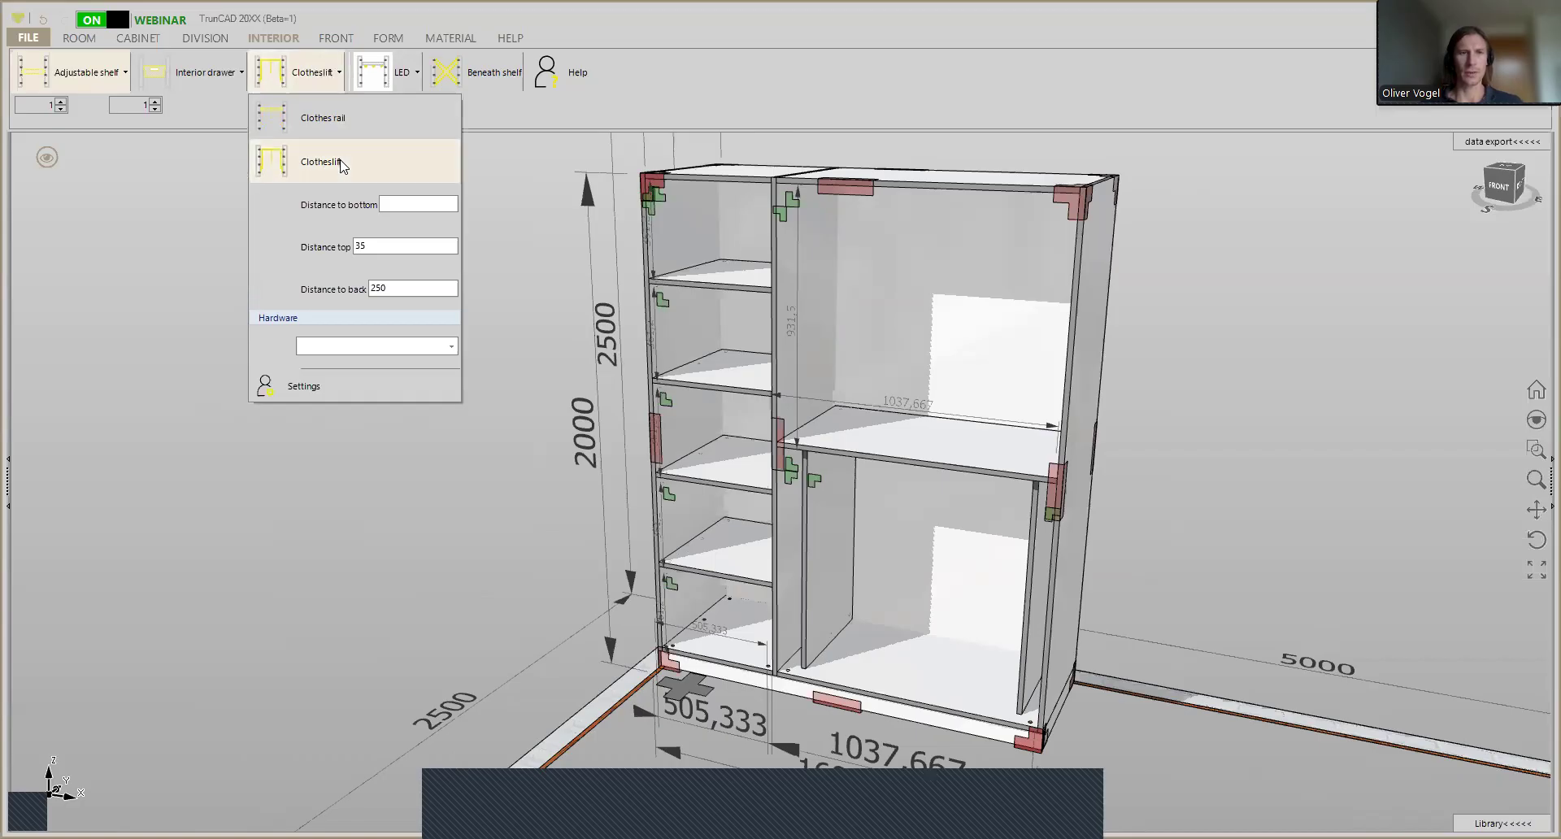
double_click(405, 287)
key(BackSpace)
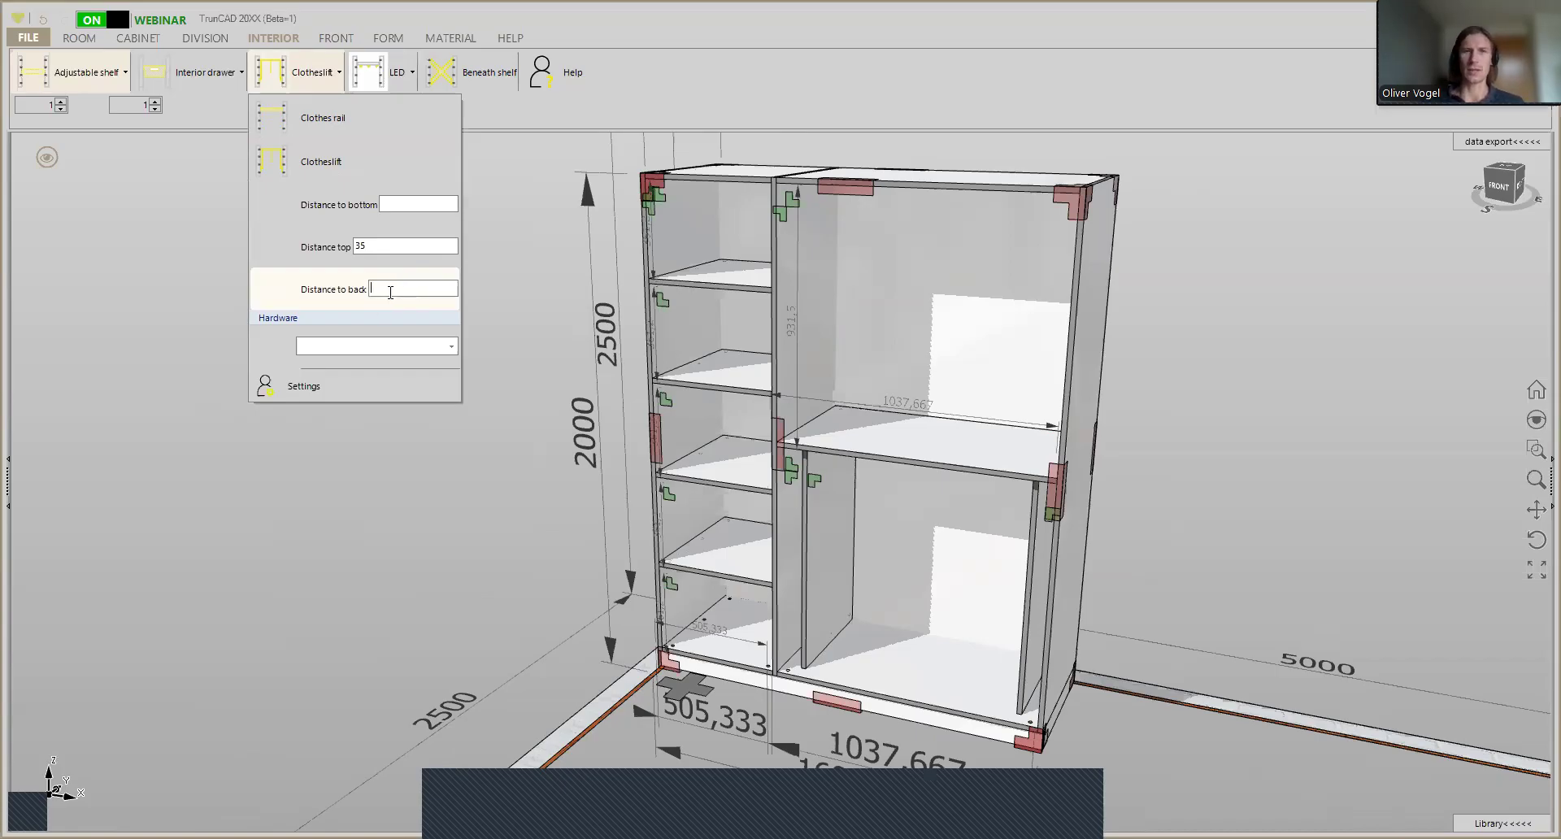
- Insert the clotheslift in the upper wide compartment and end the command
click(267, 70)
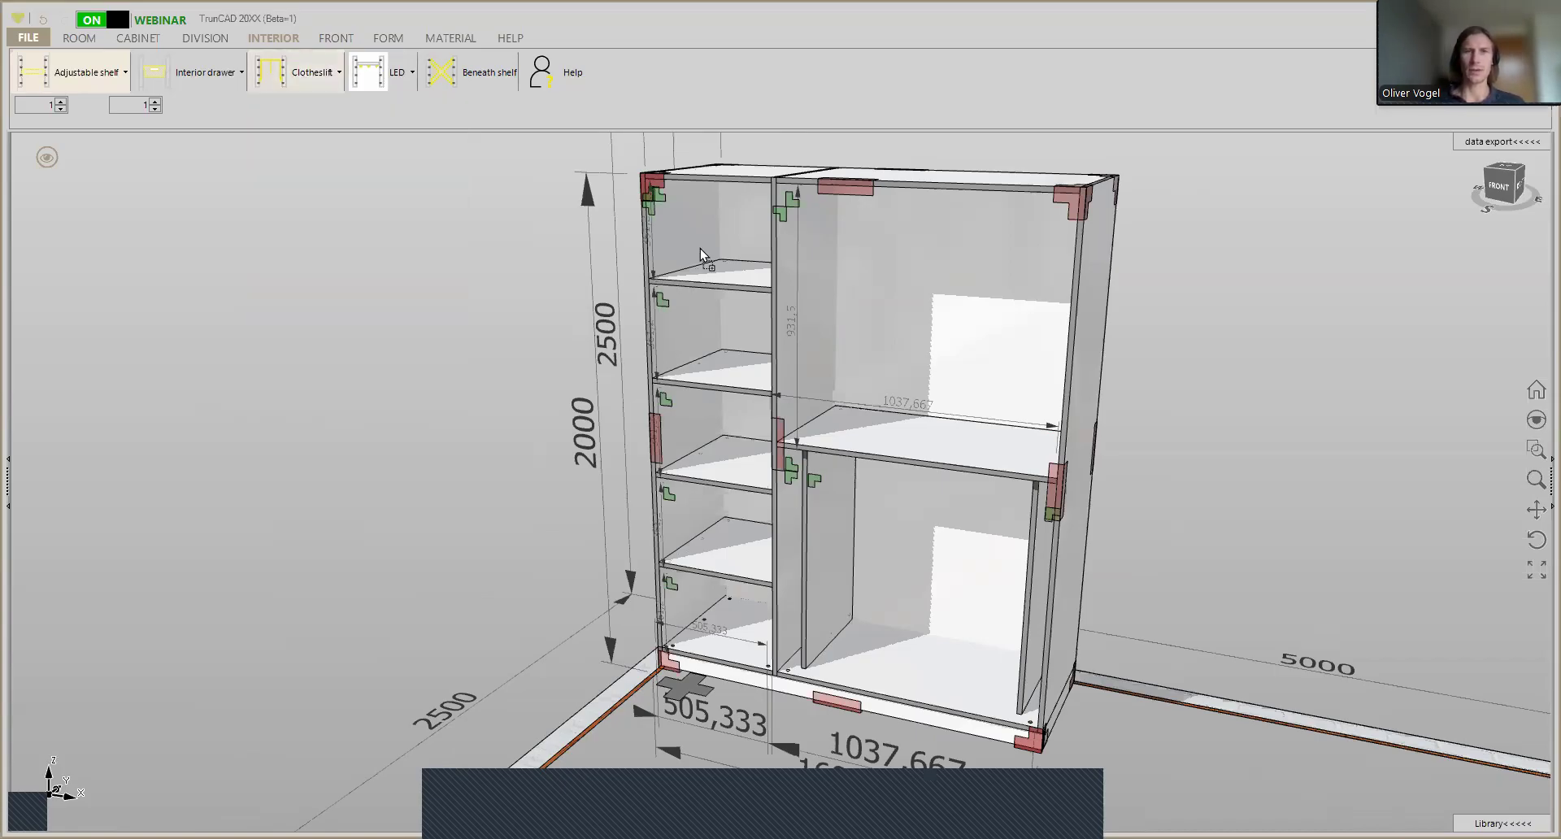
click(844, 288)
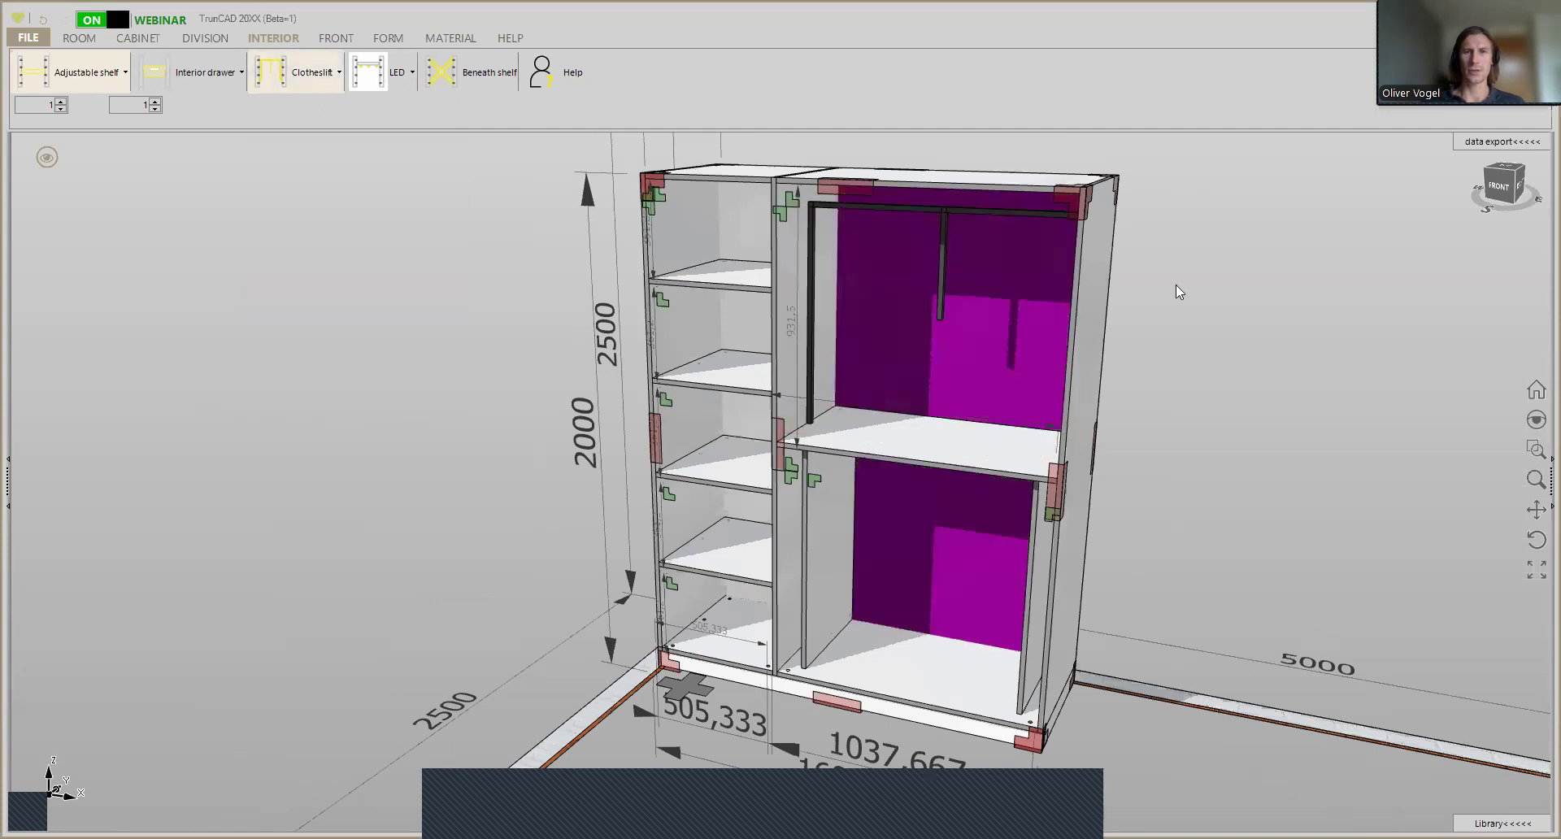
mouse_move(1216, 293)
middle_down()
mouse_move(1293, 250)
mouse_move(1270, 282)
mouse_move(1206, 282)
middle_up()
scroll(952, 587, up, 3)
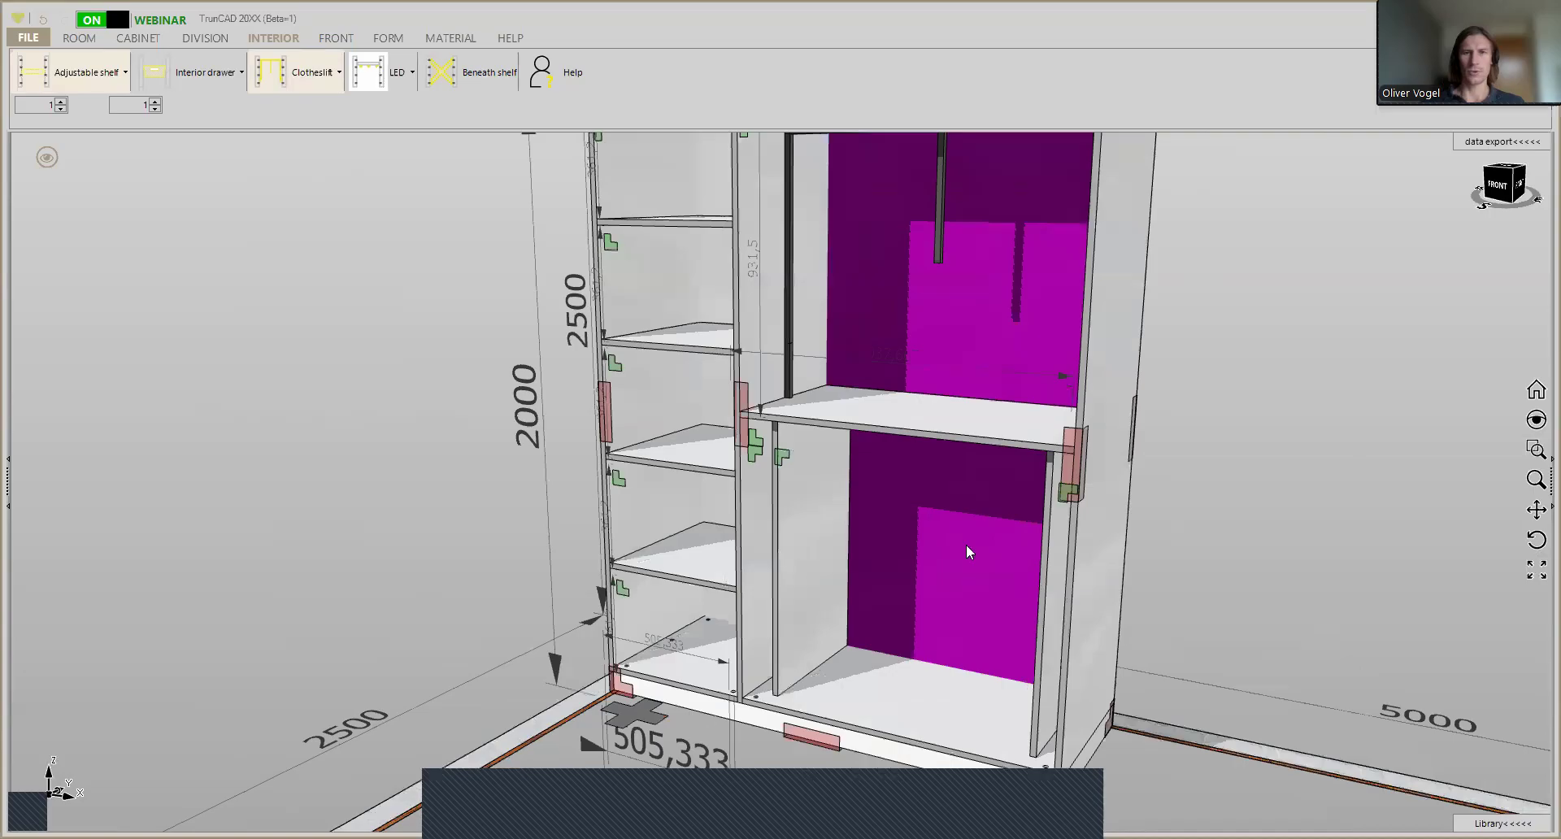
click(220, 85)
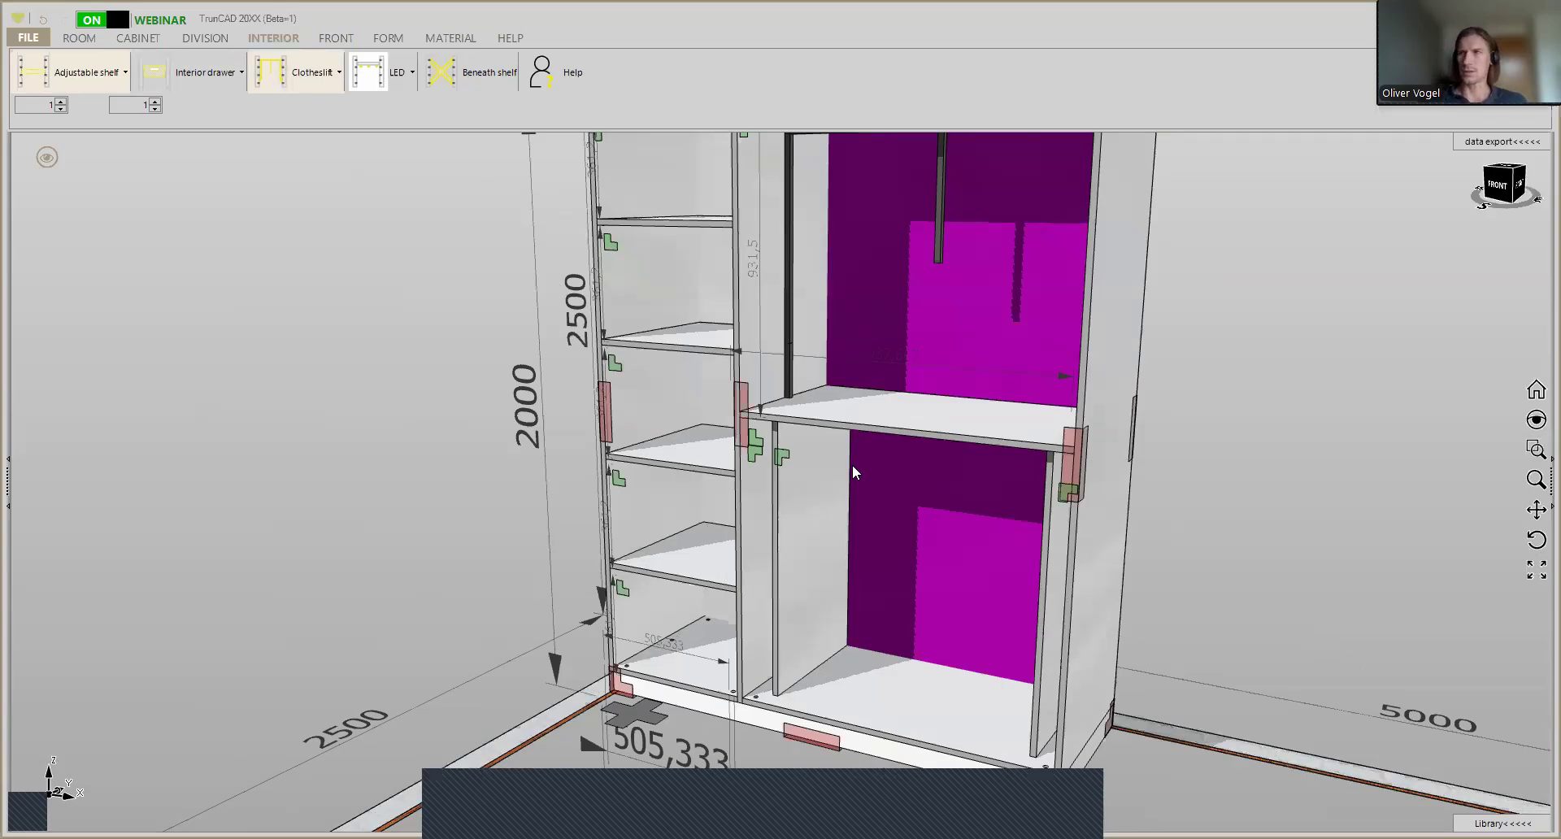
- Look through the handle options for fronts and examine the selectable front areas of the lower wide compartment's middle and side bays
click(330, 42)
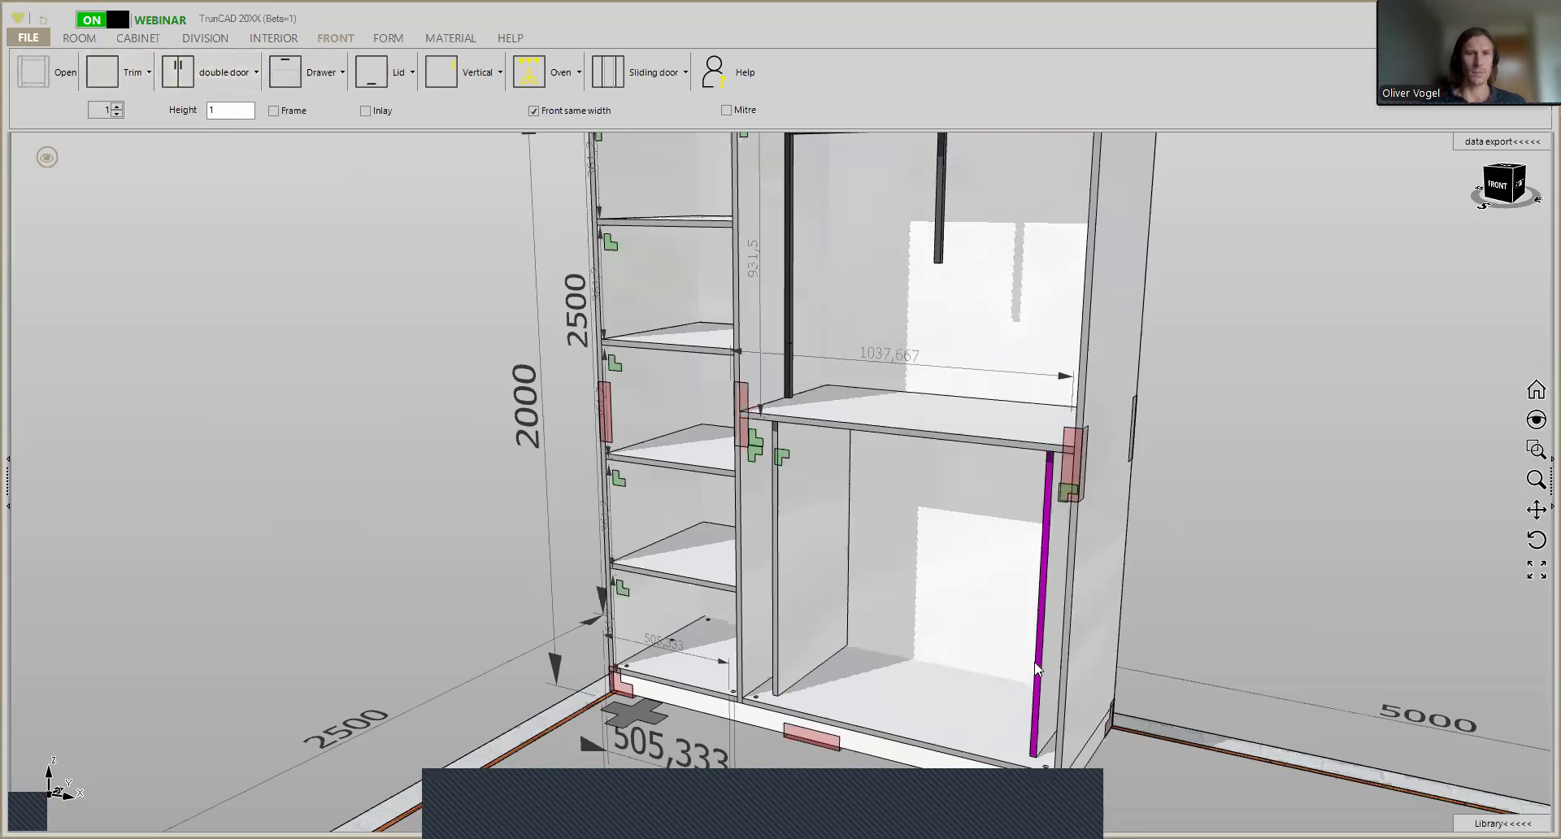
scroll(764, 388, down, 1)
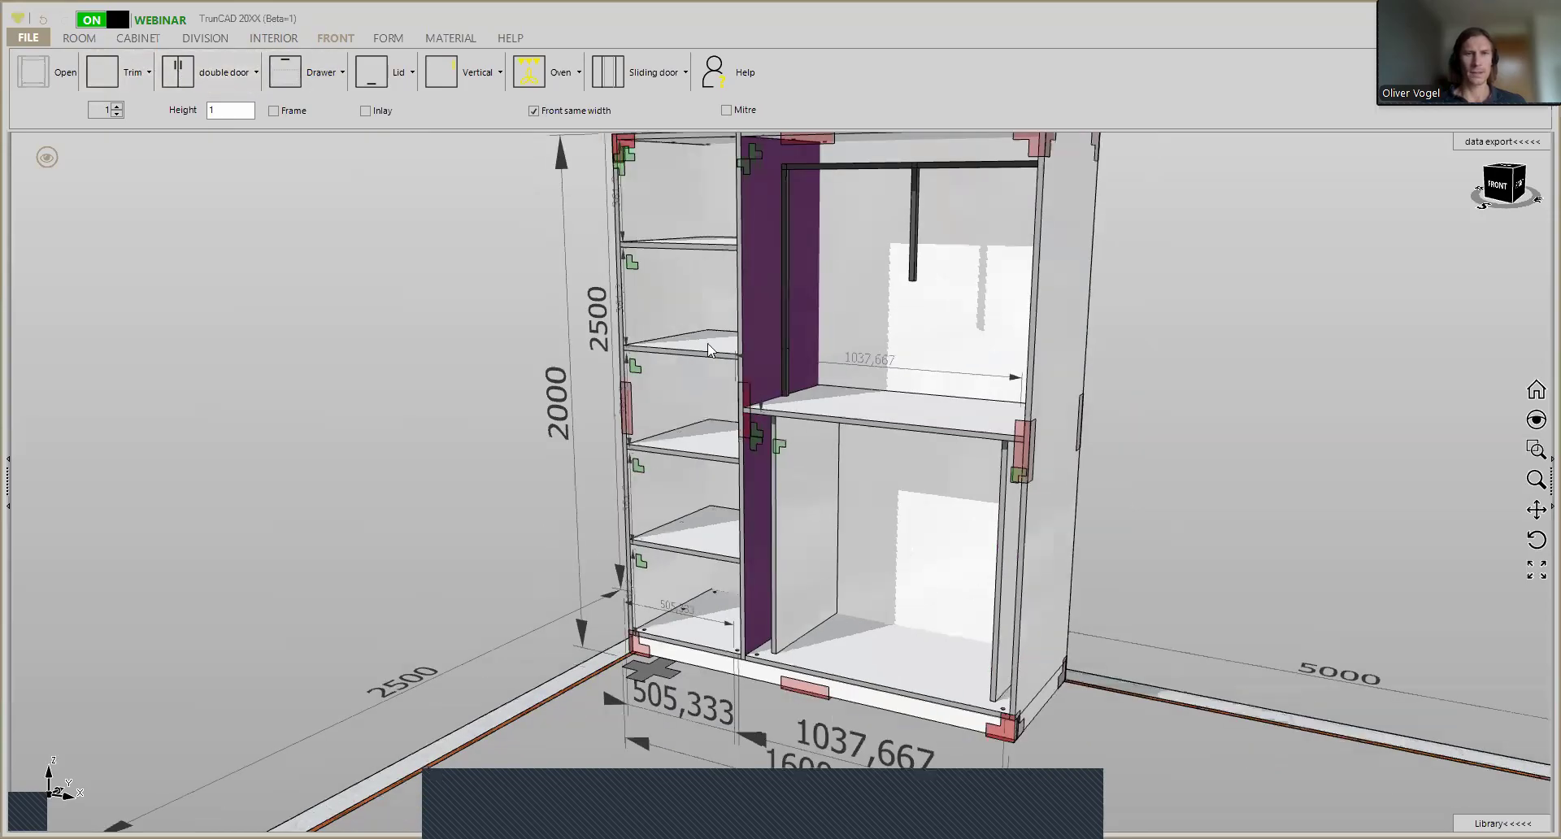
click(482, 78)
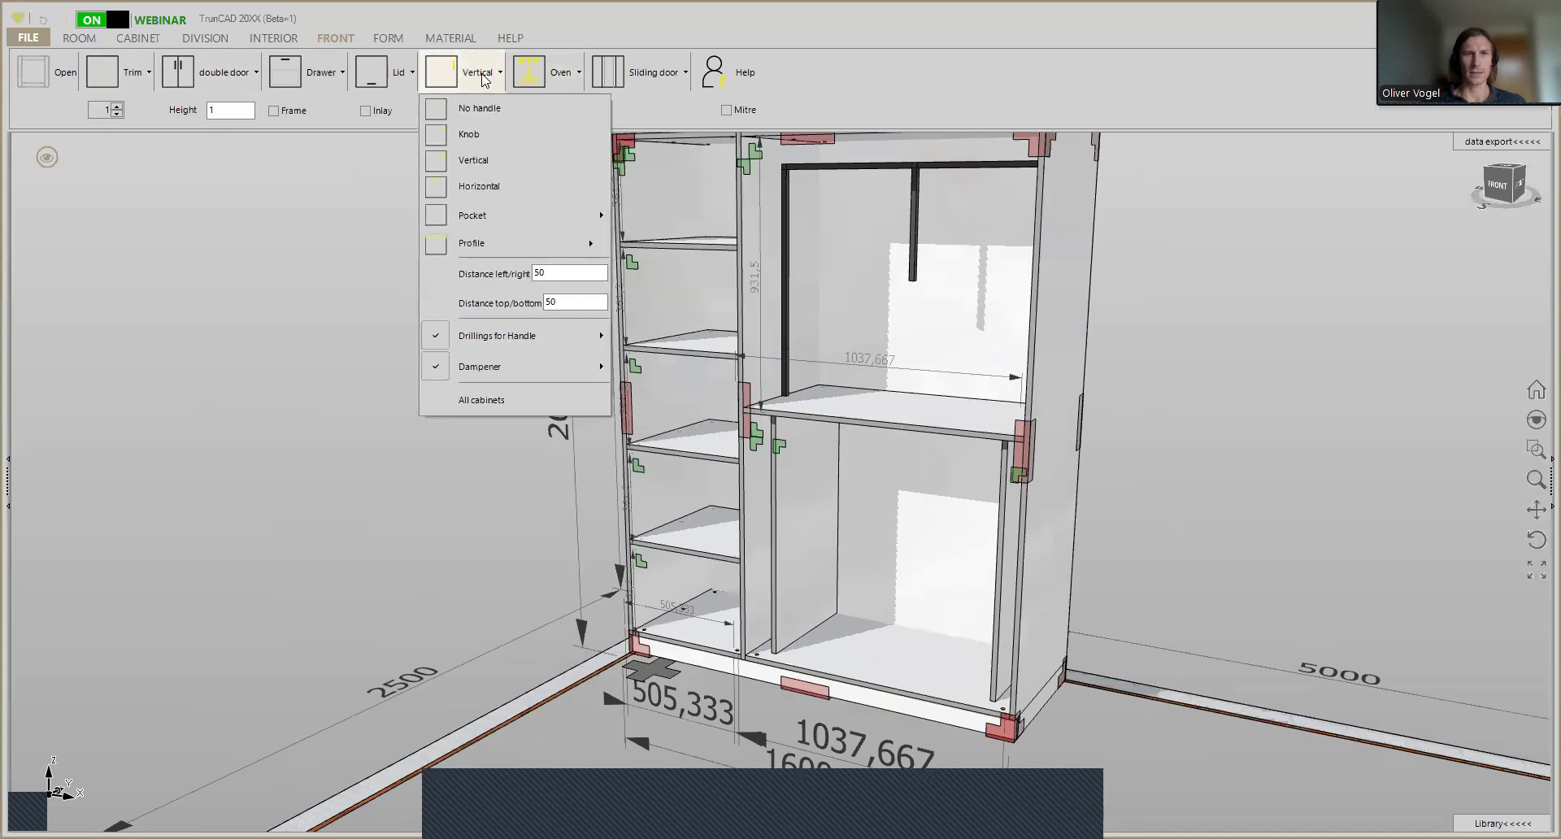
scroll(633, 463, up, 5)
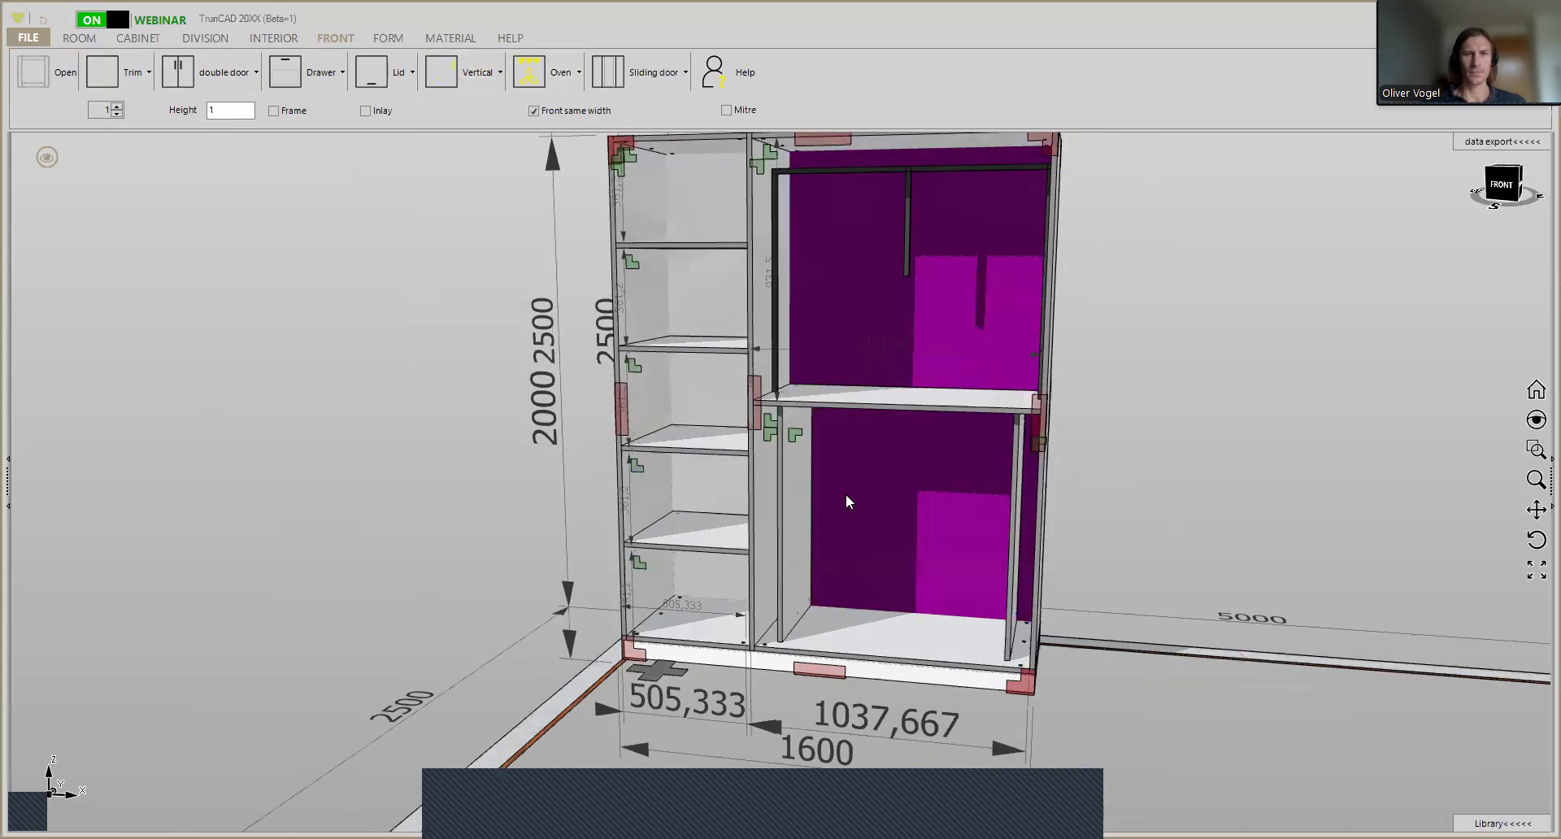
scroll(719, 437, up, 4)
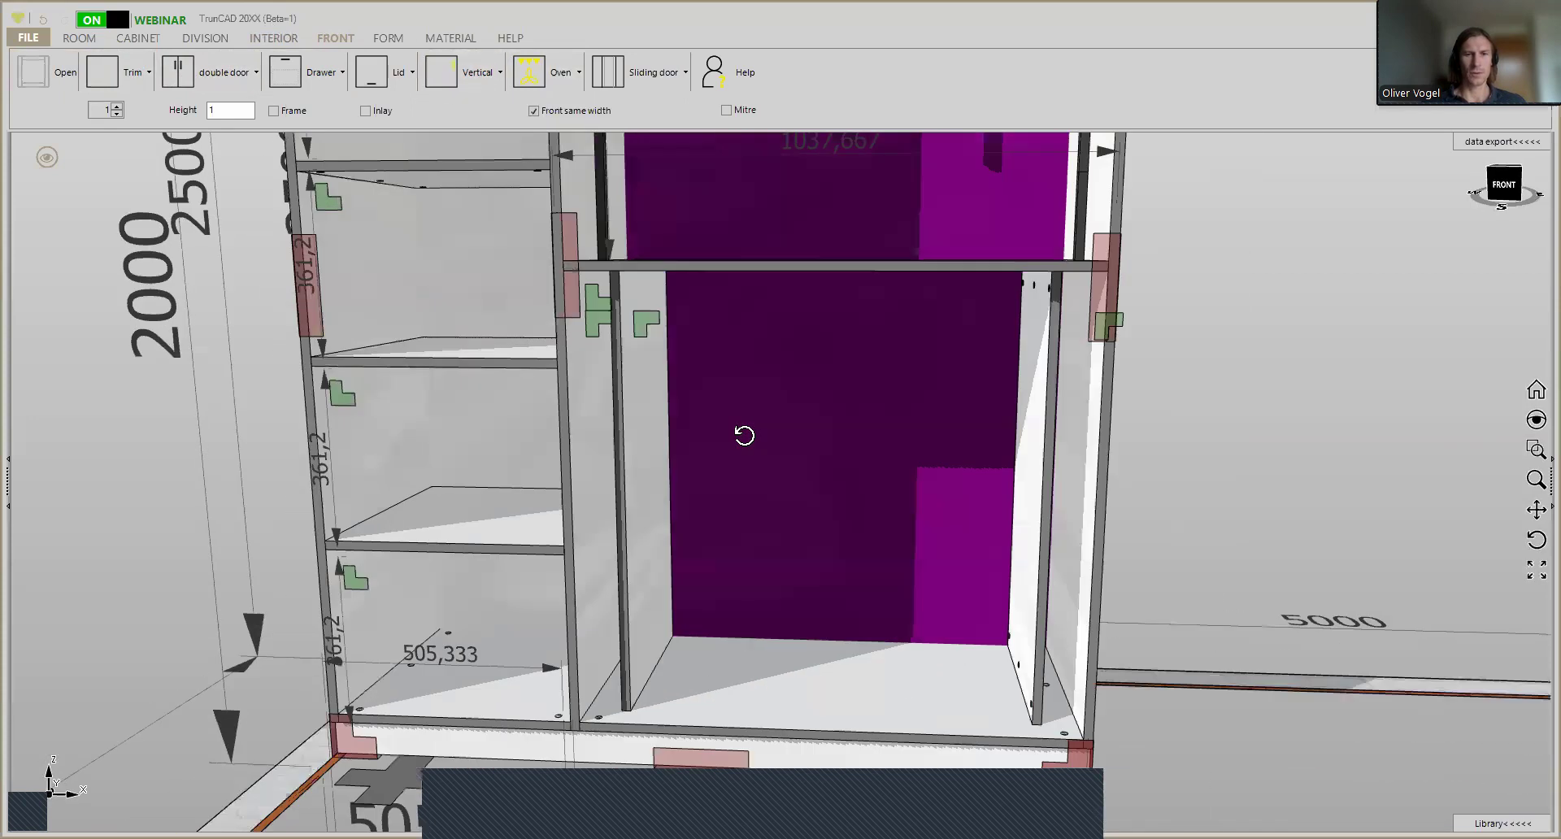
middle_drag(729, 438, 712, 449)
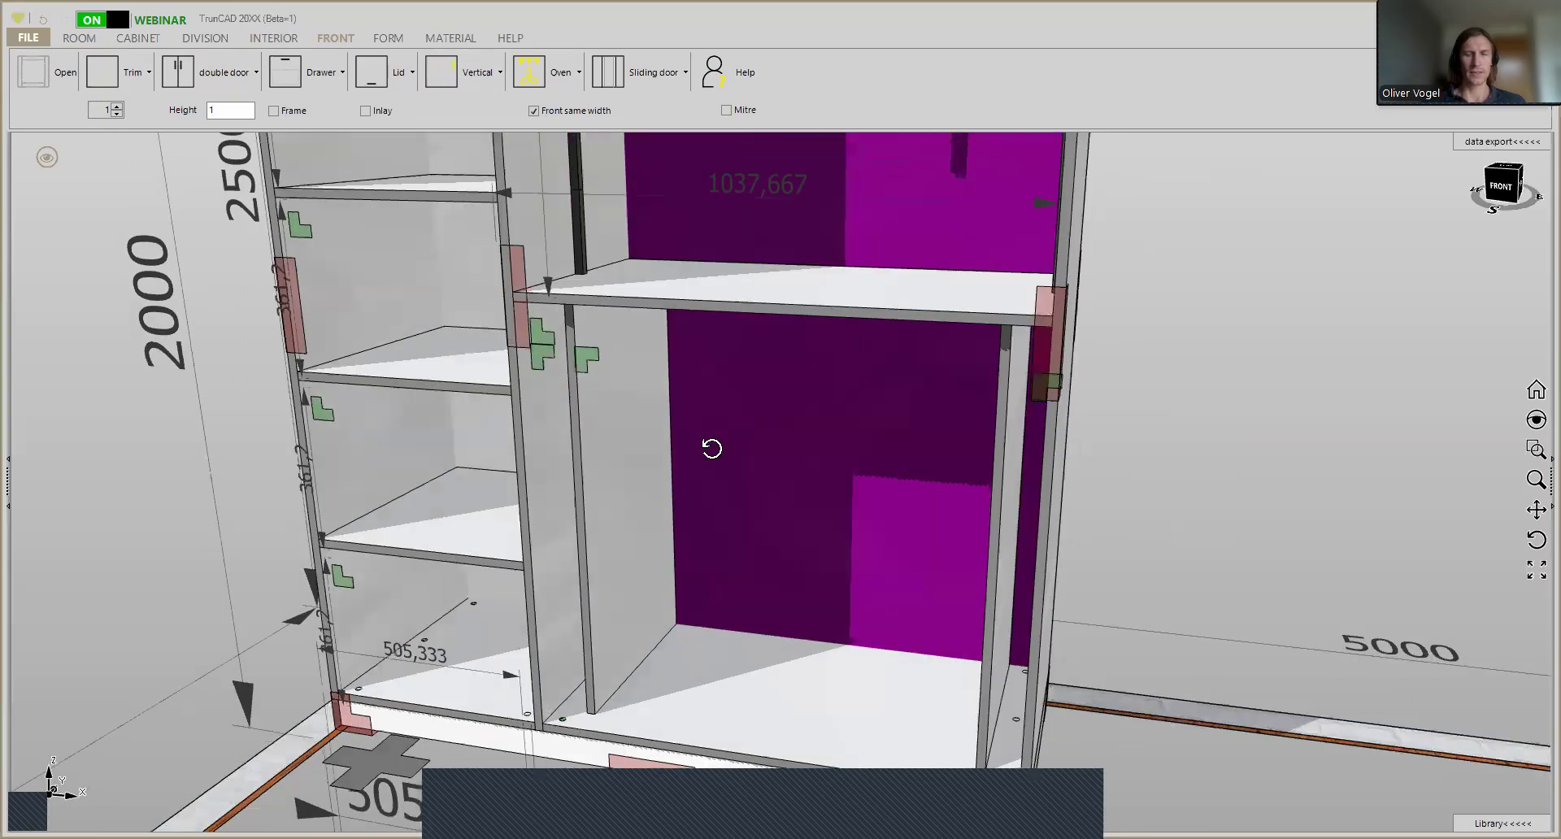
scroll(659, 417, up, 2)
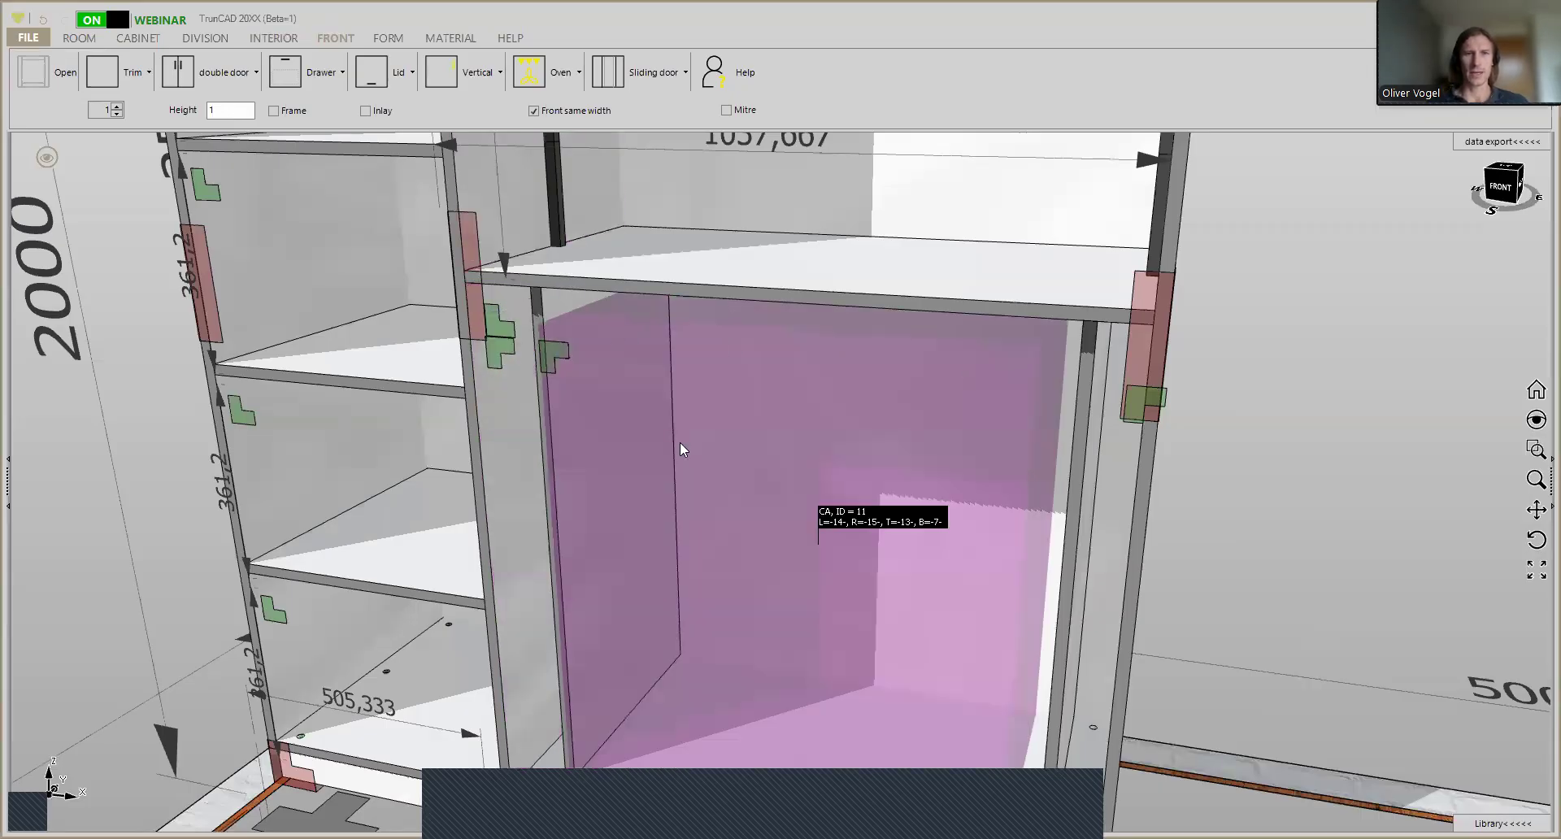
scroll(634, 394, up, 2)
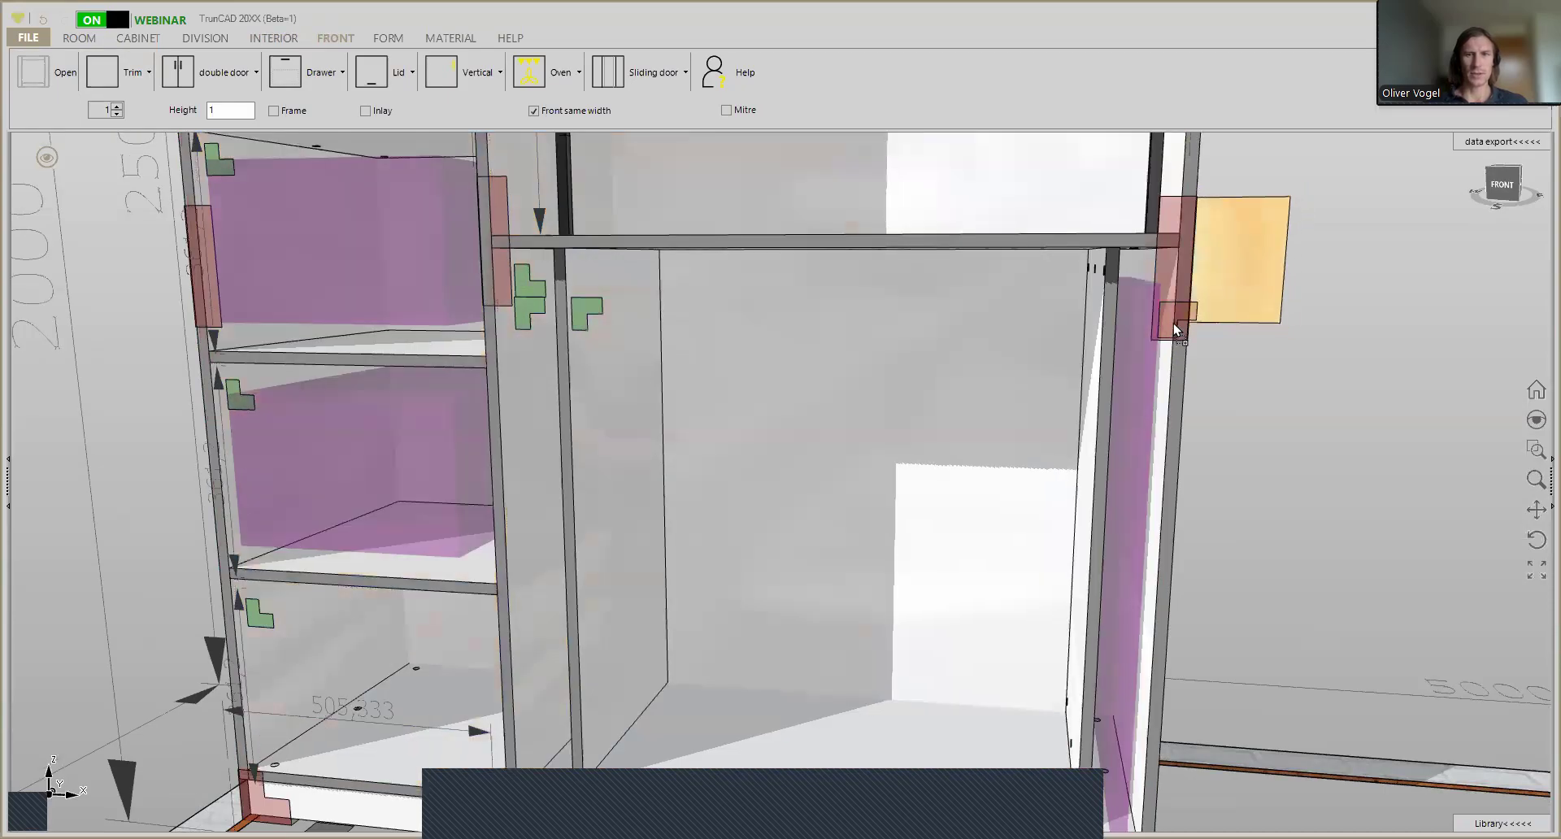
- Insert a trim front in the narrow right-hand bay of the lower wide compartment
drag(1173, 324, 115, 76)
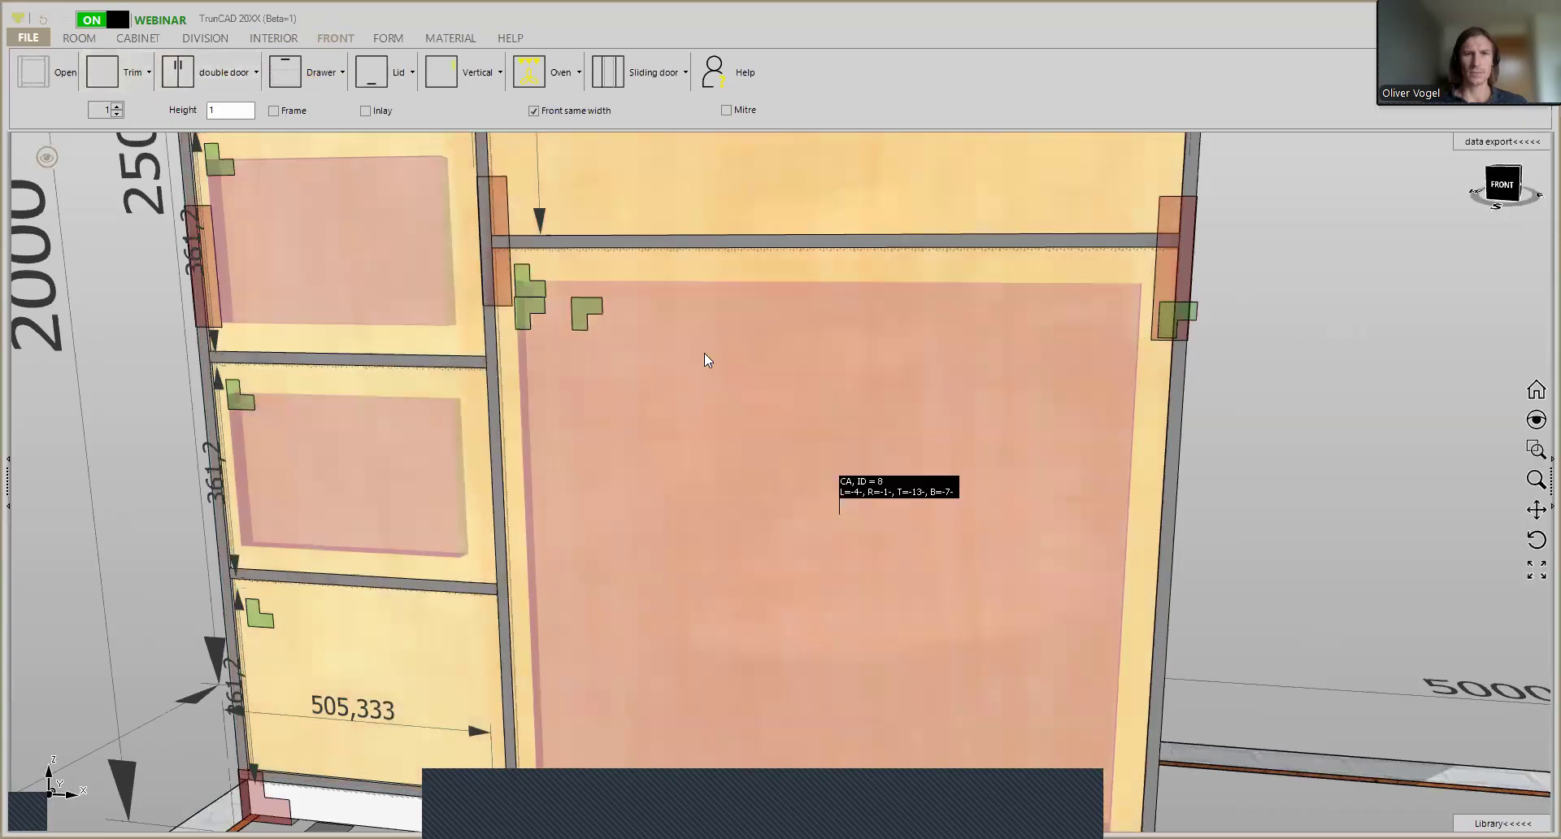
scroll(579, 340, up, 4)
scroll(579, 340, down, 5)
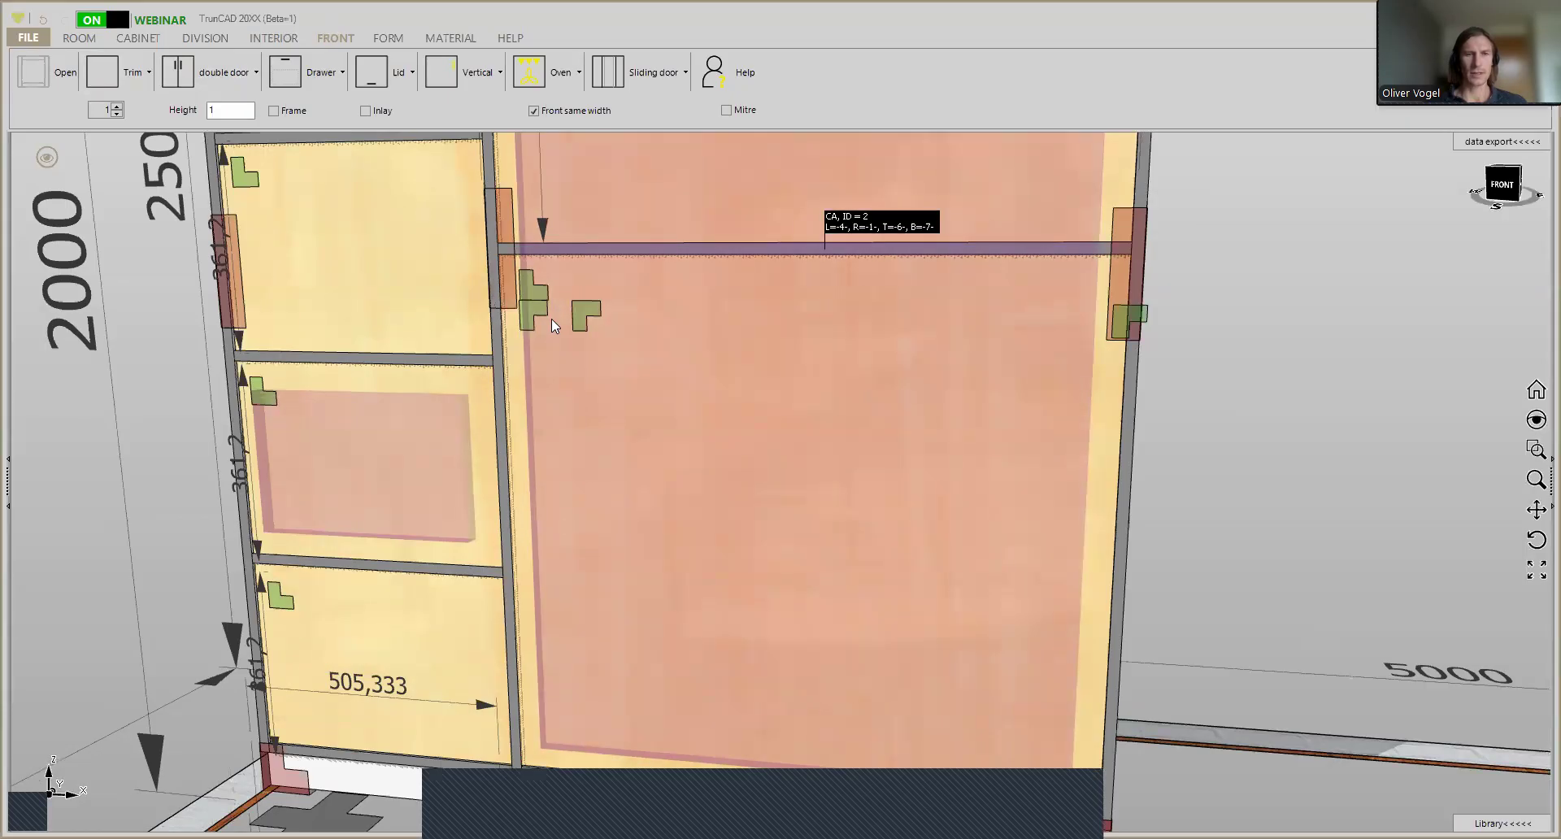
scroll(551, 318, down, 4)
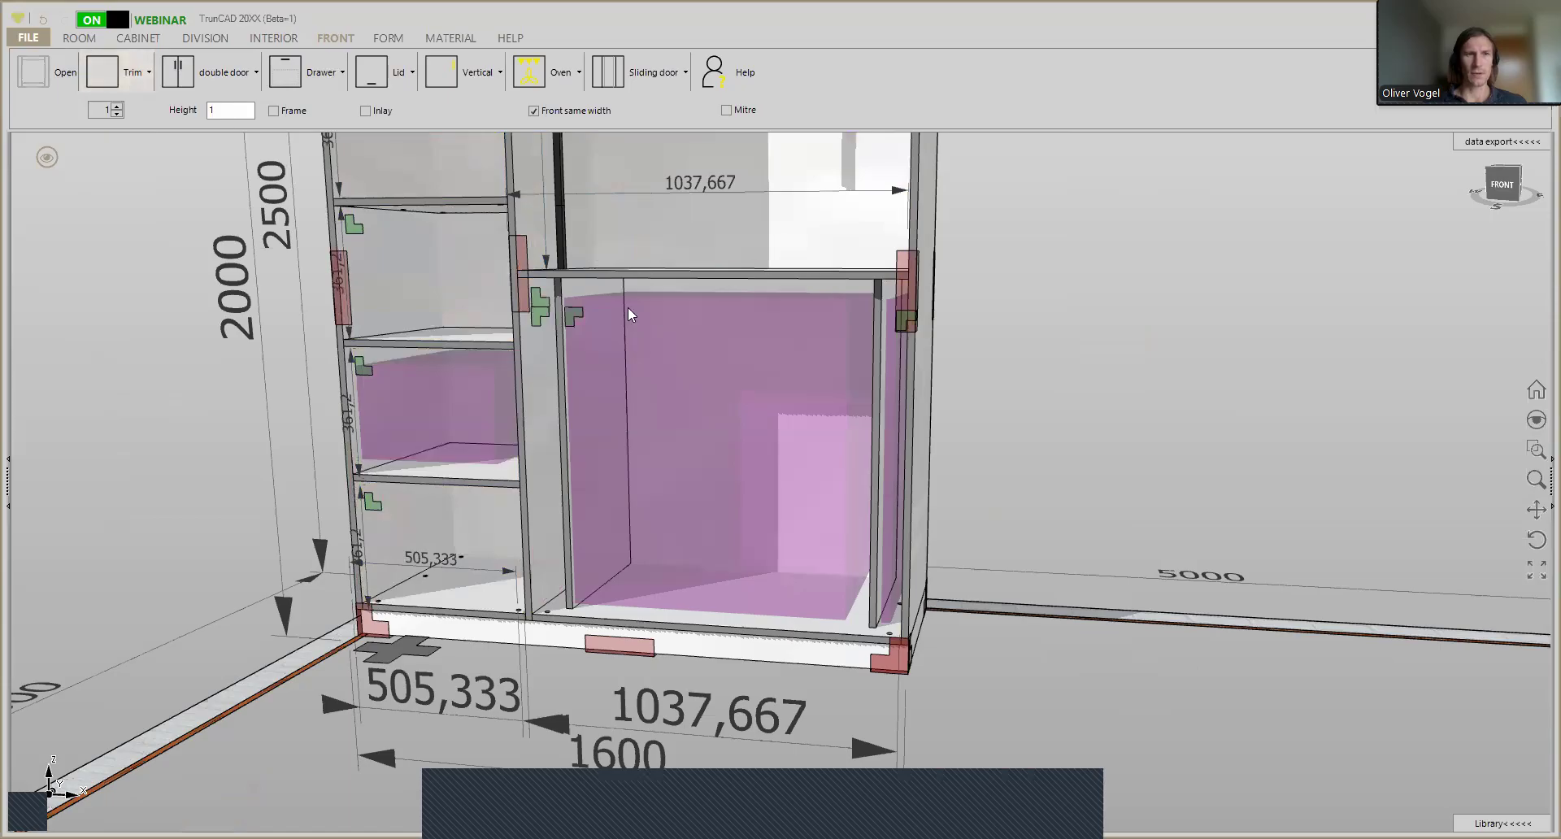
scroll(533, 332, up, 5)
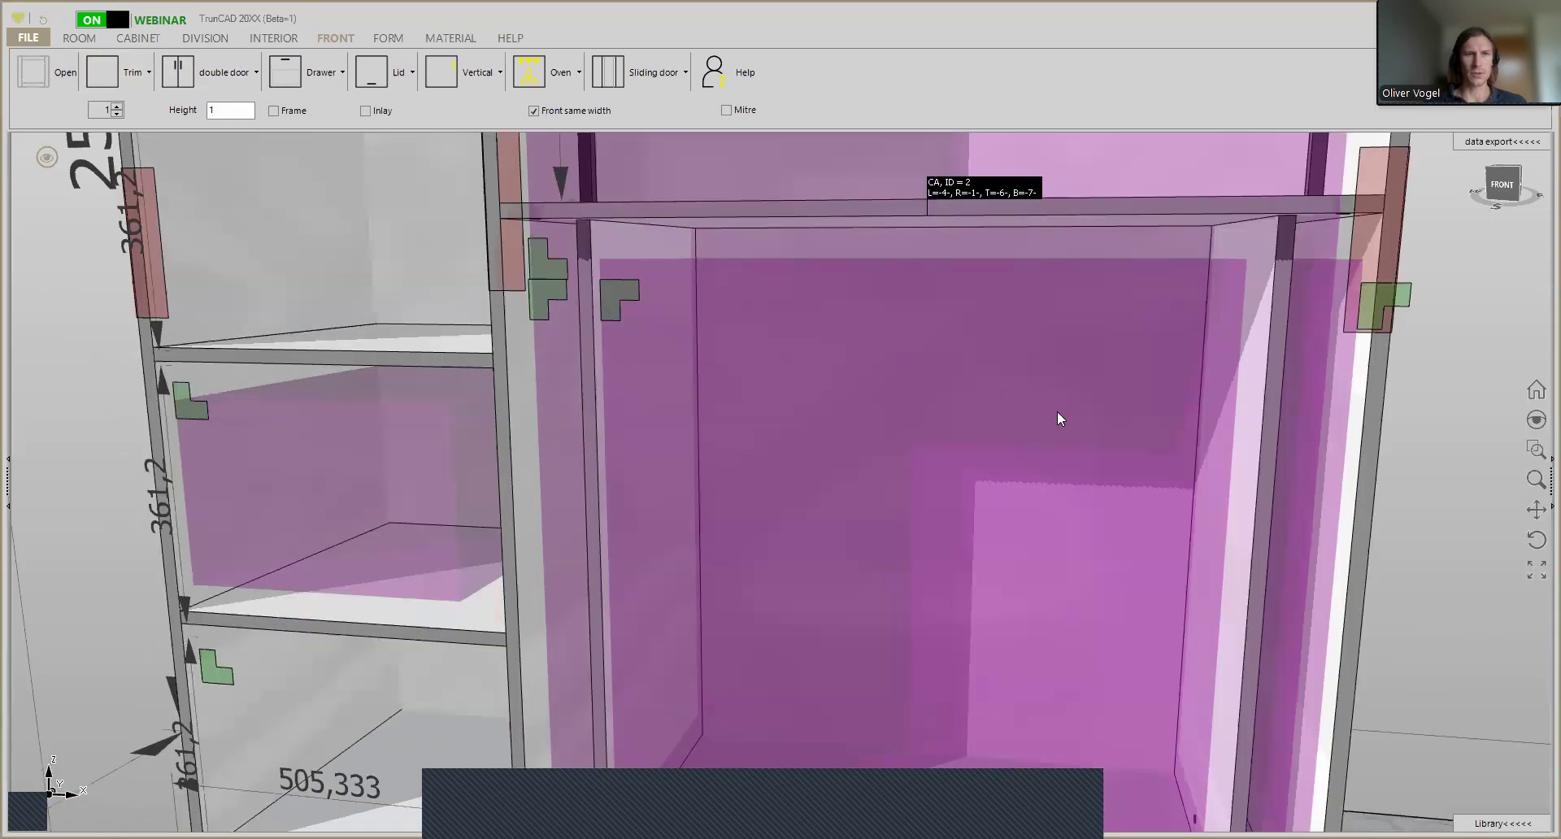
scroll(1226, 362, up, 5)
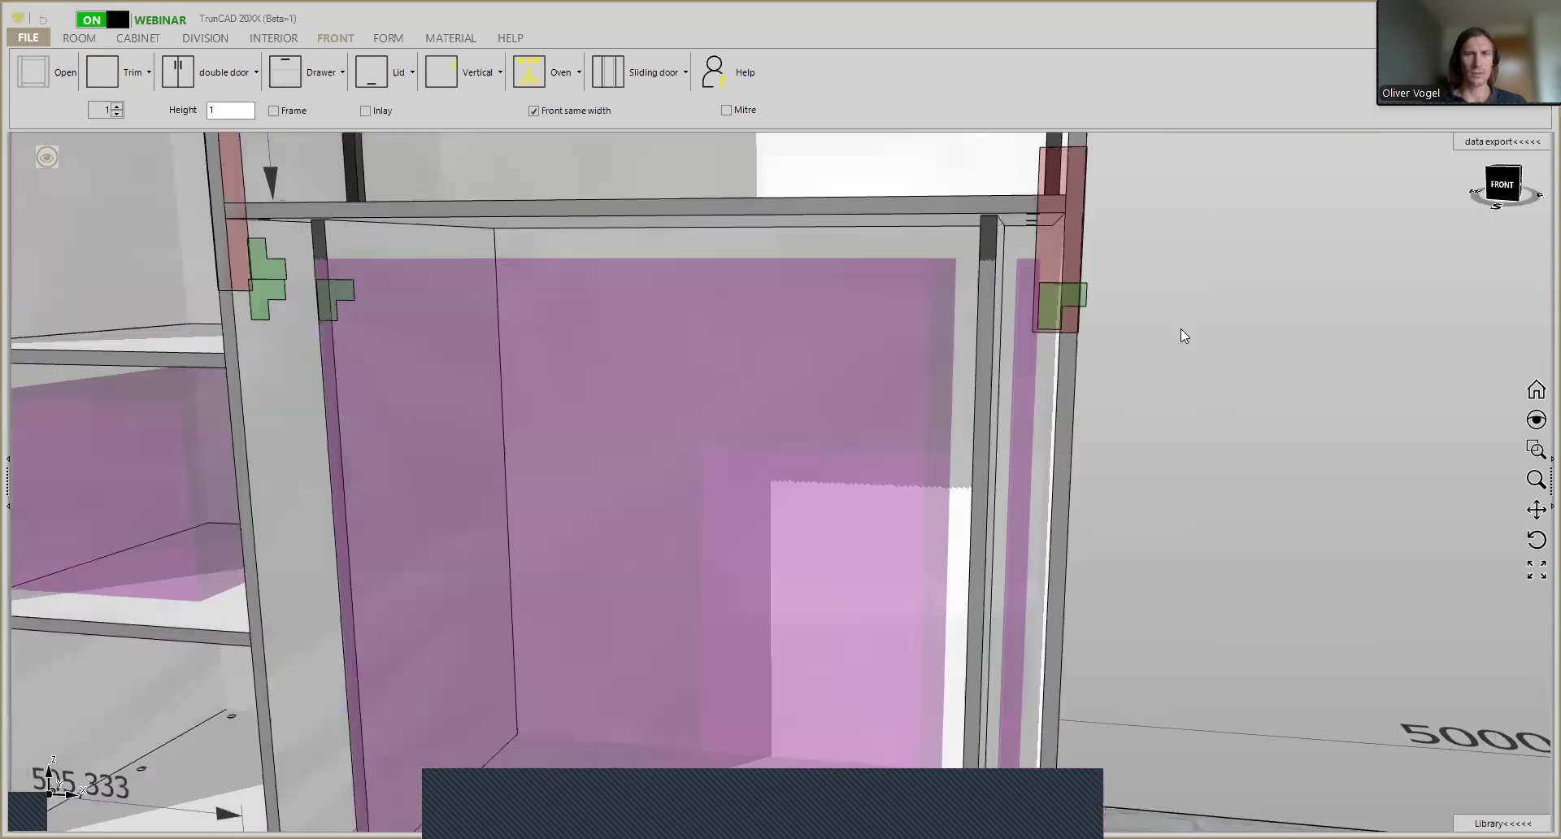
scroll(1181, 336, up, 4)
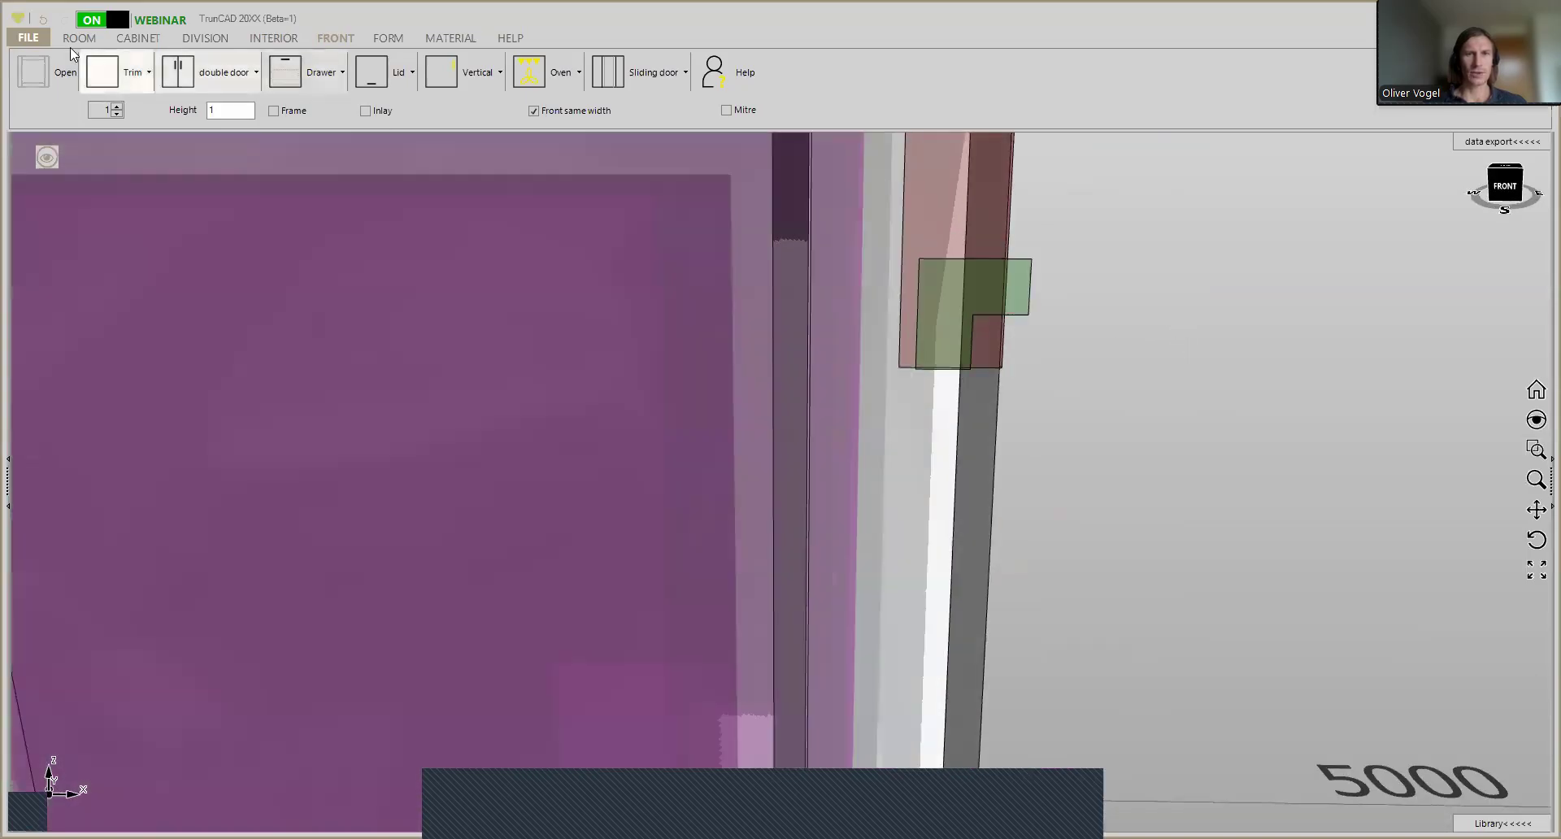
click(45, 78)
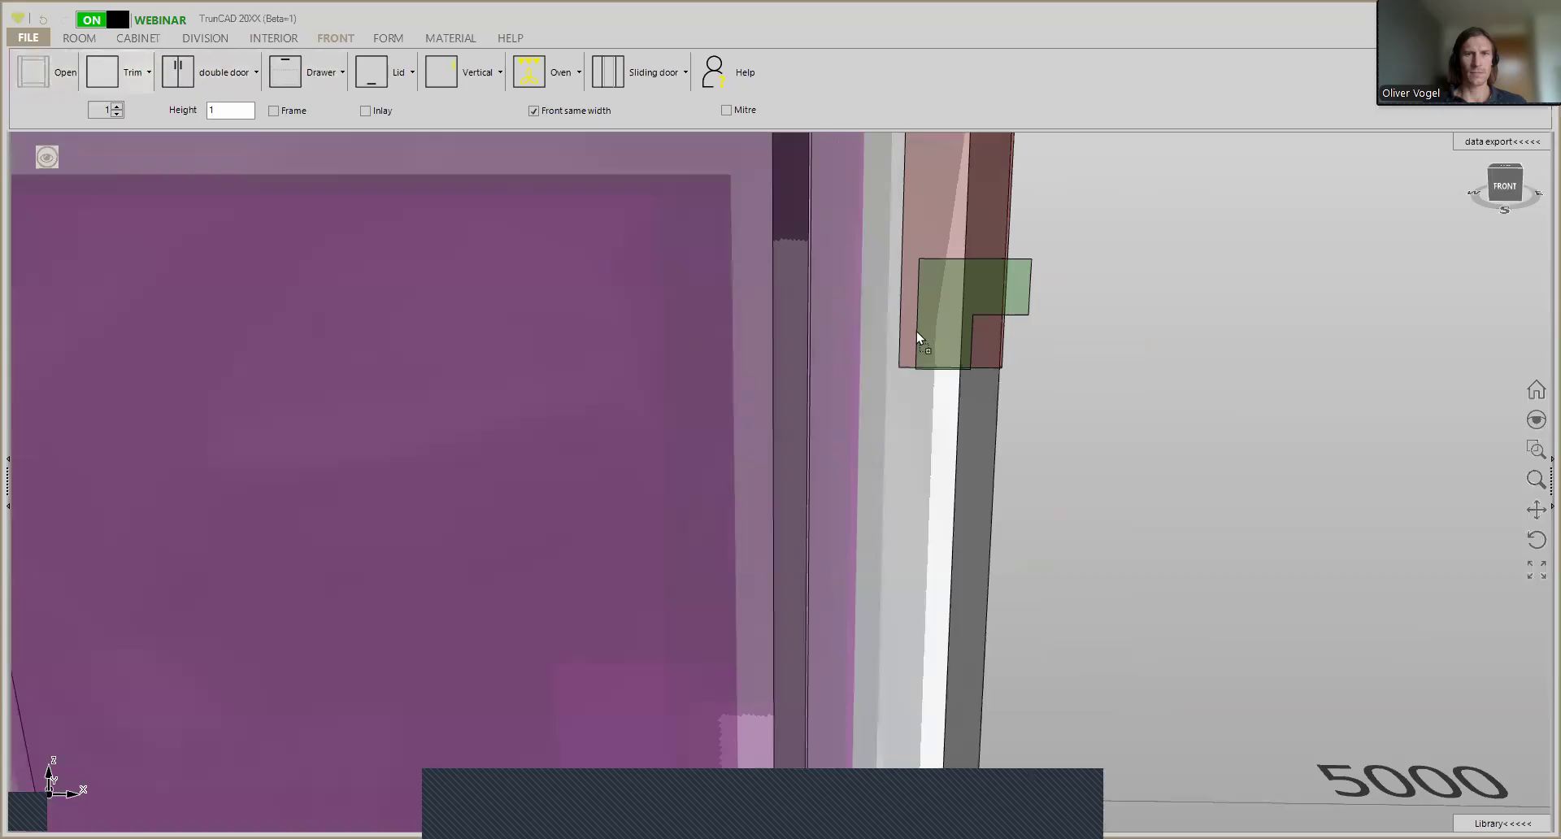
drag(935, 329, 928, 335)
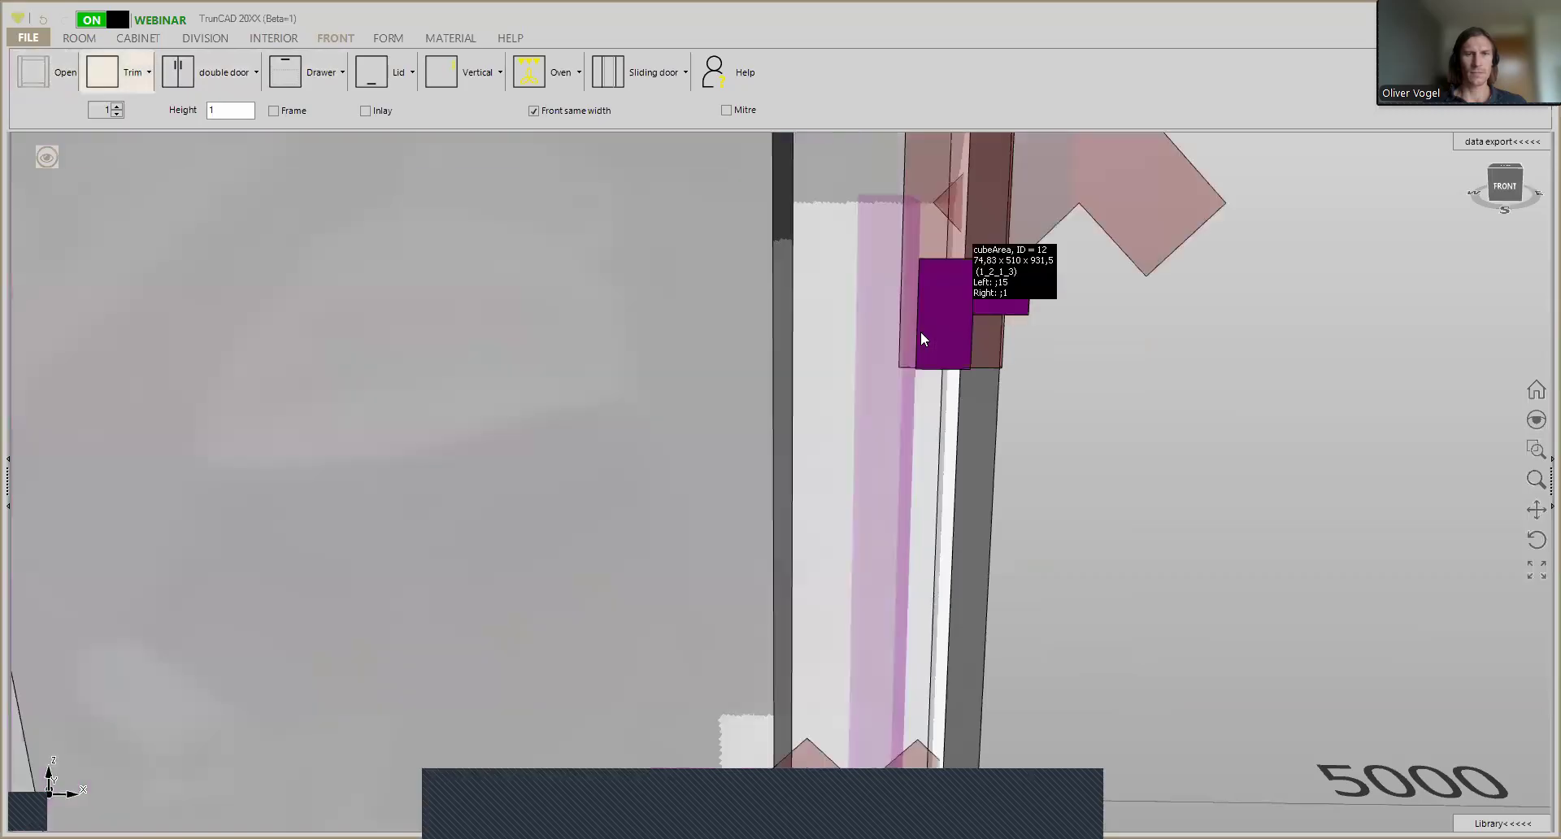
- Set the width of the lower wide compartment's middle bay to 250 to enlarge the left side bay
scroll(919, 330, down, 4)
middle_drag(884, 329, 749, 334)
scroll(883, 320, down, 2)
scroll(885, 325, down, 4)
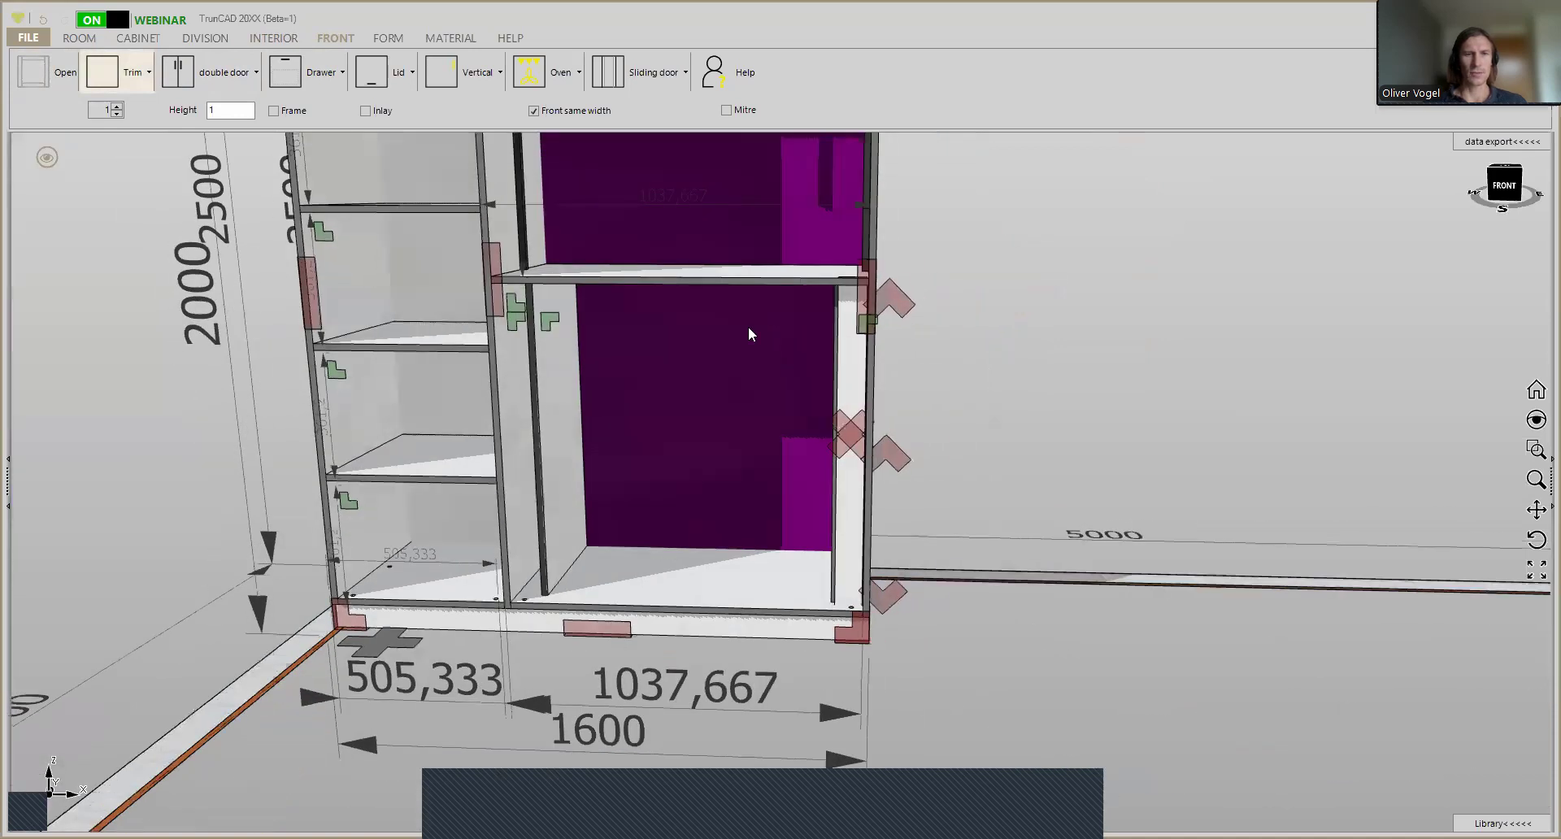
right_click(548, 319)
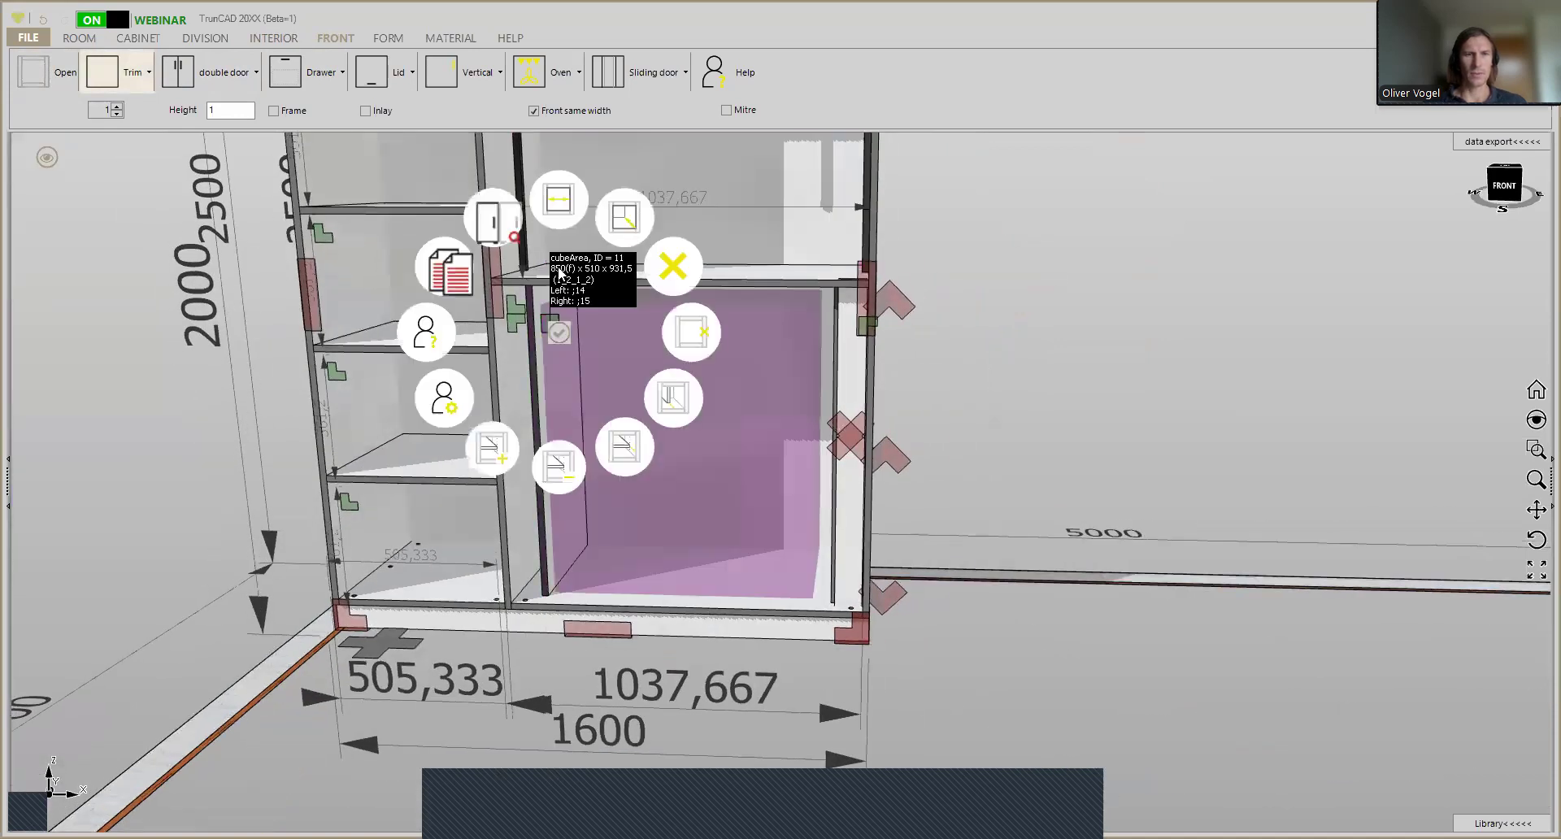
click(557, 210)
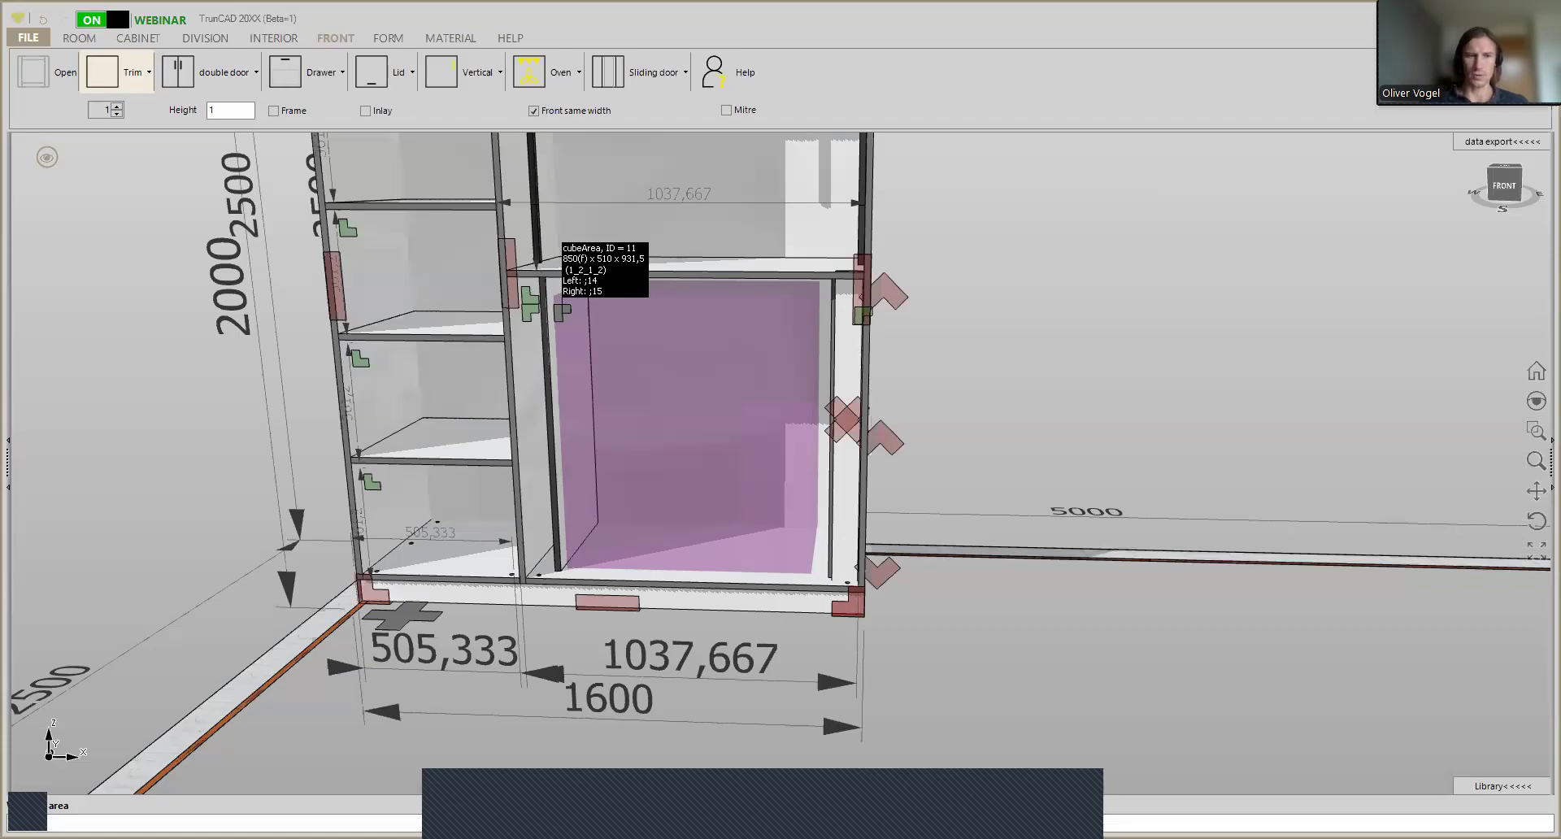
key(Return)
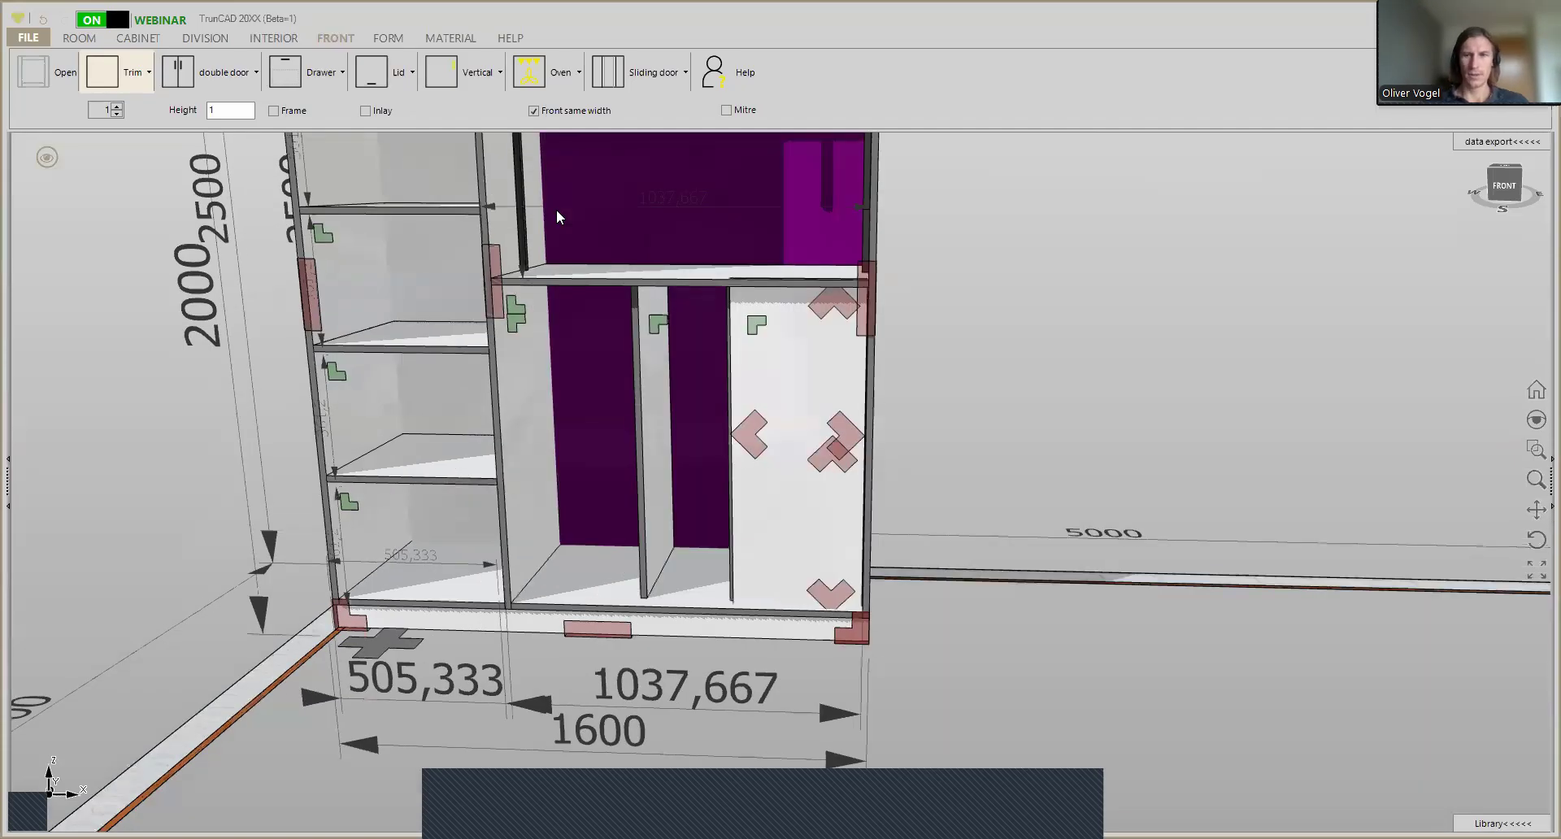
- Insert a matching trim front in the left-hand bay of the lower wide compartment
scroll(650, 335, up, 2)
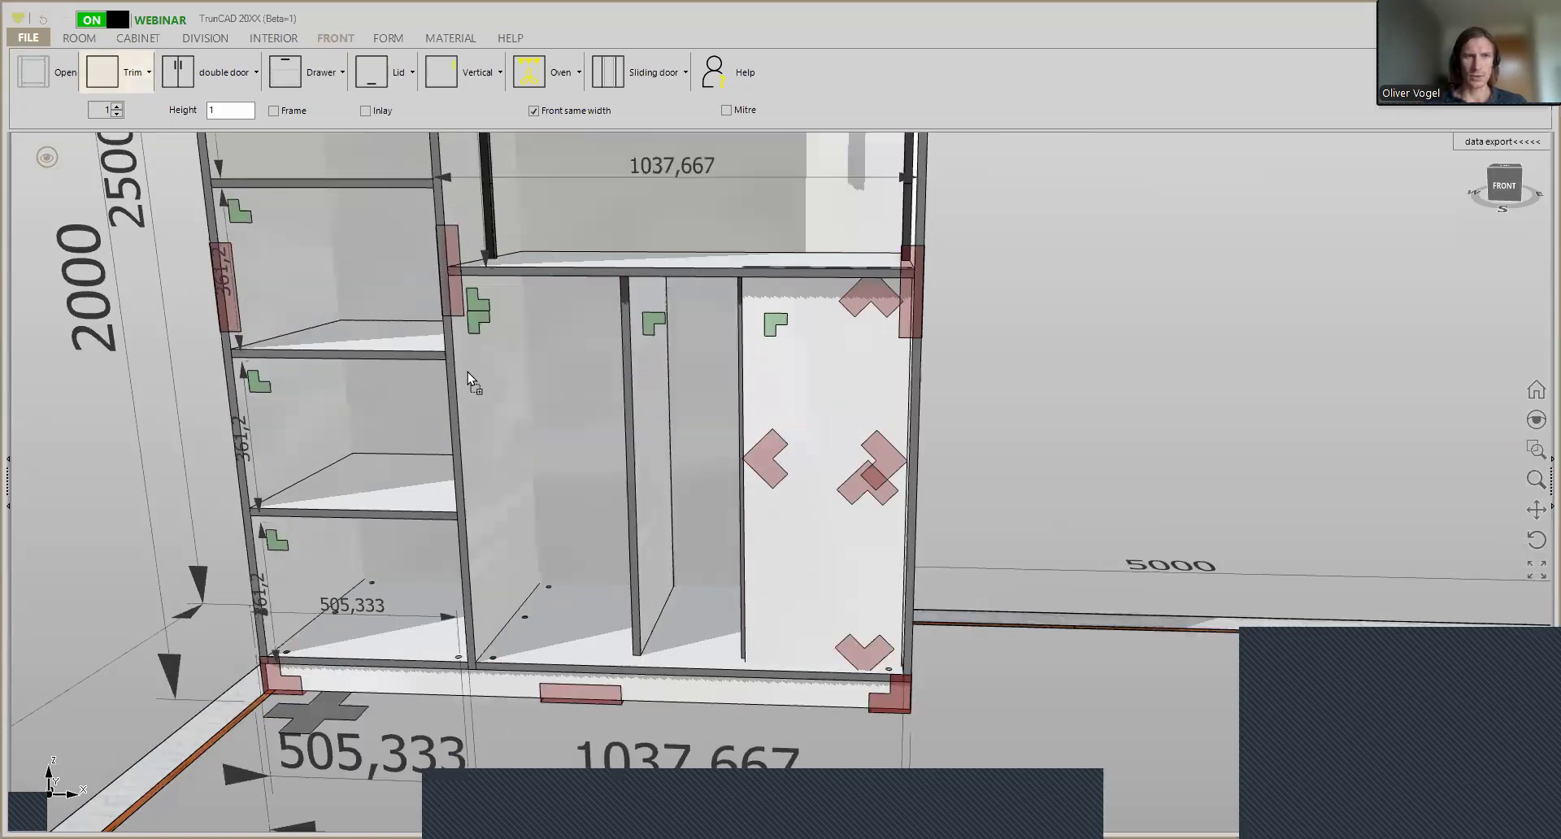
click(496, 376)
click(542, 409)
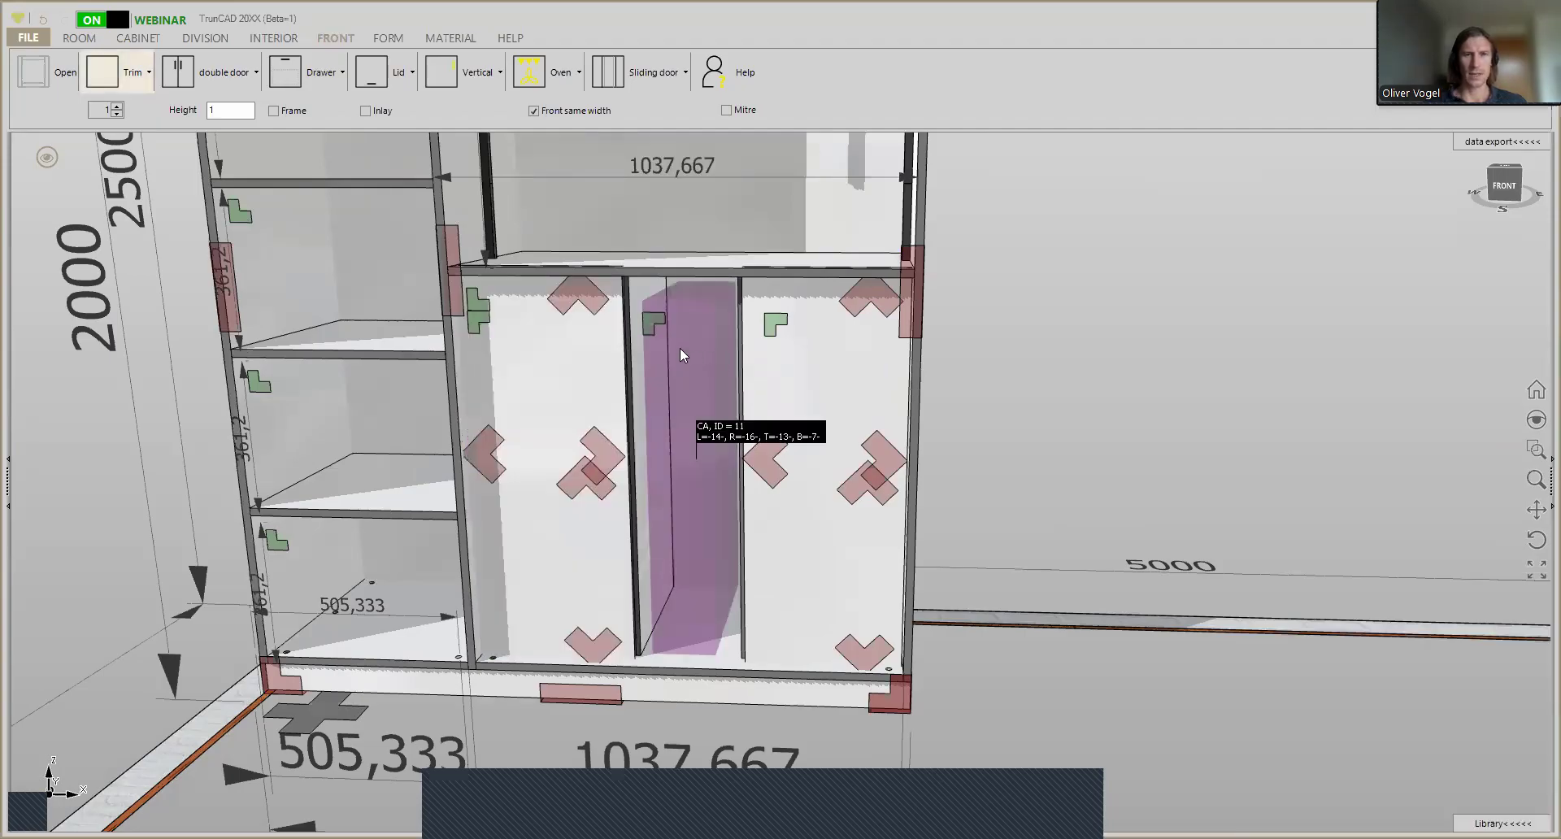
- Widen the middle bay between the two trim fronts so both side bays become narrow strips
scroll(679, 348, up, 2)
mouse_move(714, 333)
middle_down()
mouse_move(697, 324)
mouse_move(710, 318)
middle_up()
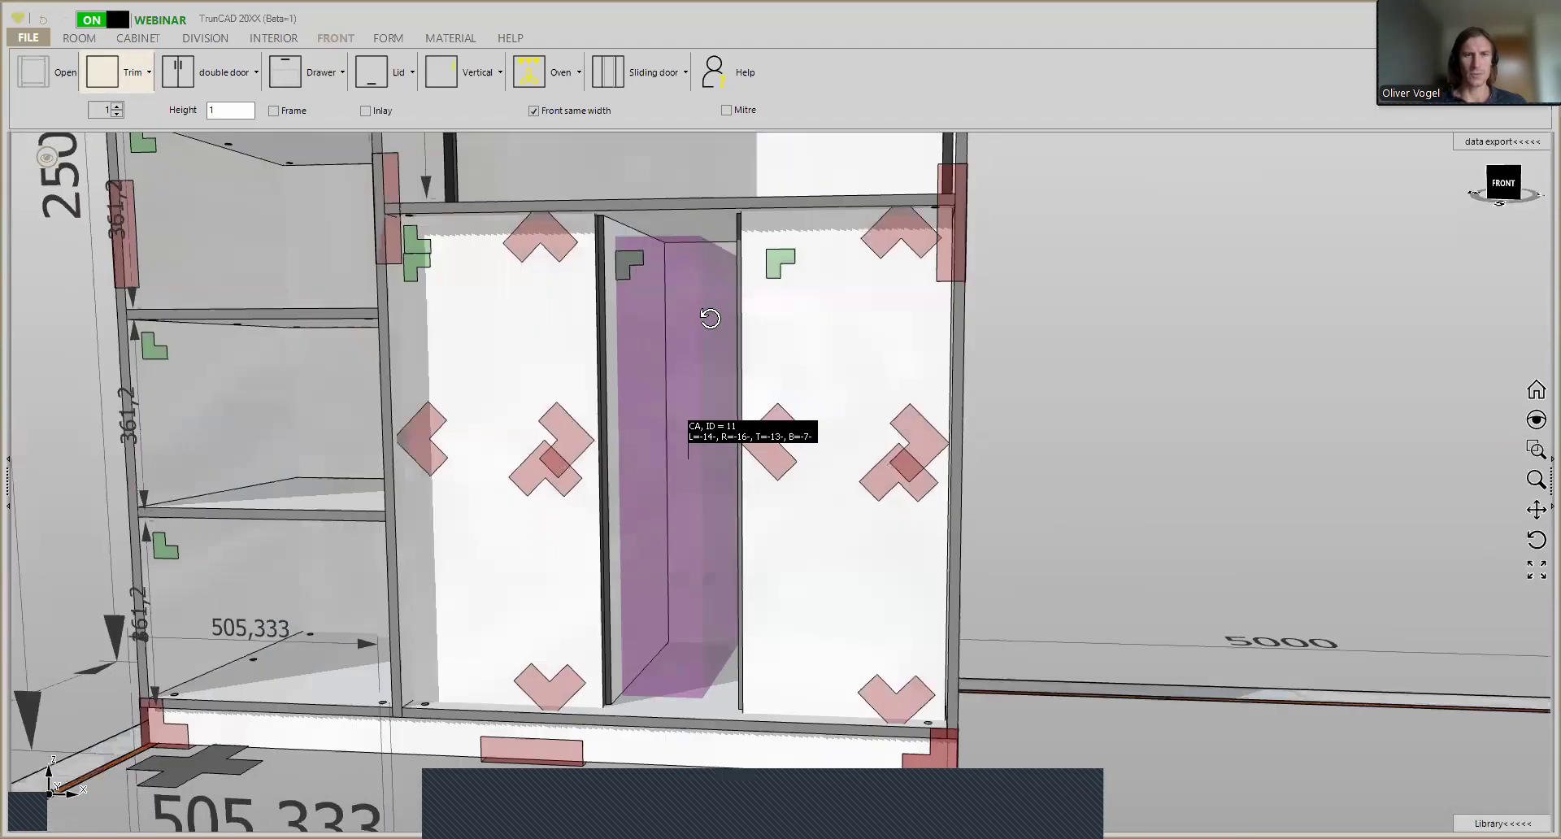
click(631, 258)
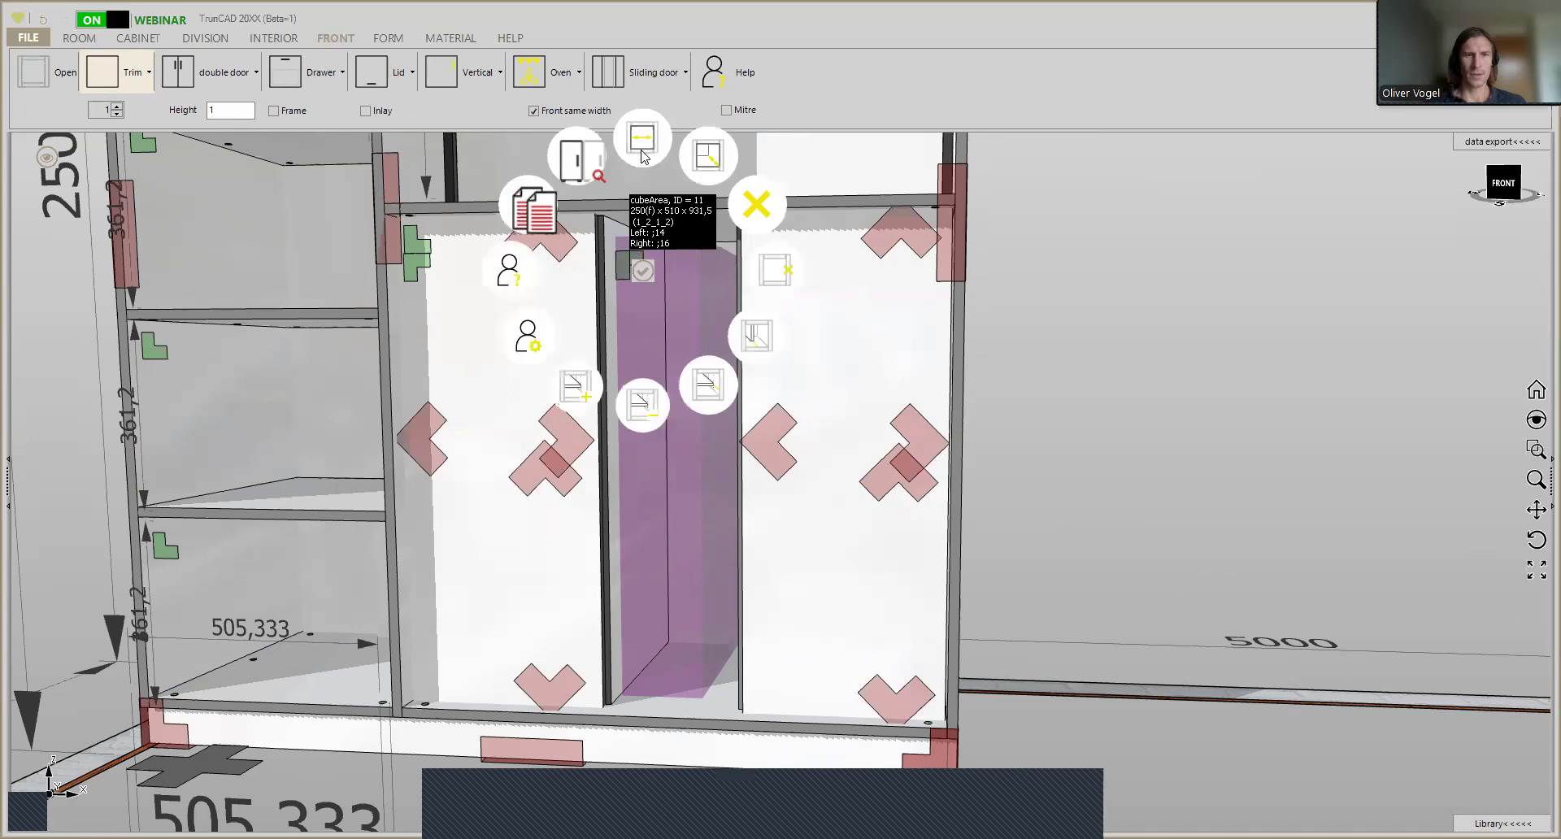
click(641, 149)
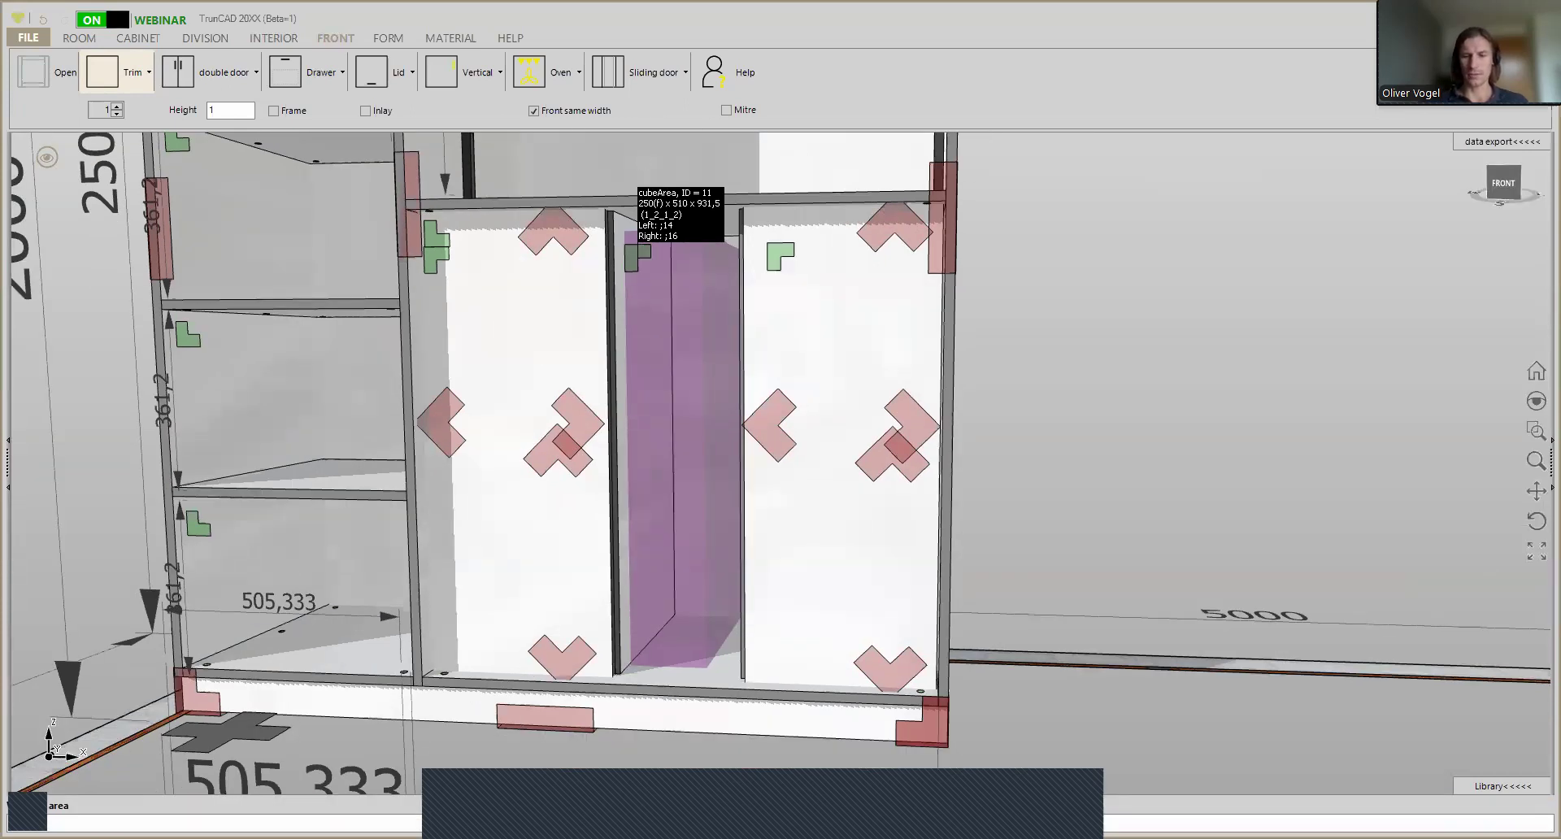
key(Return)
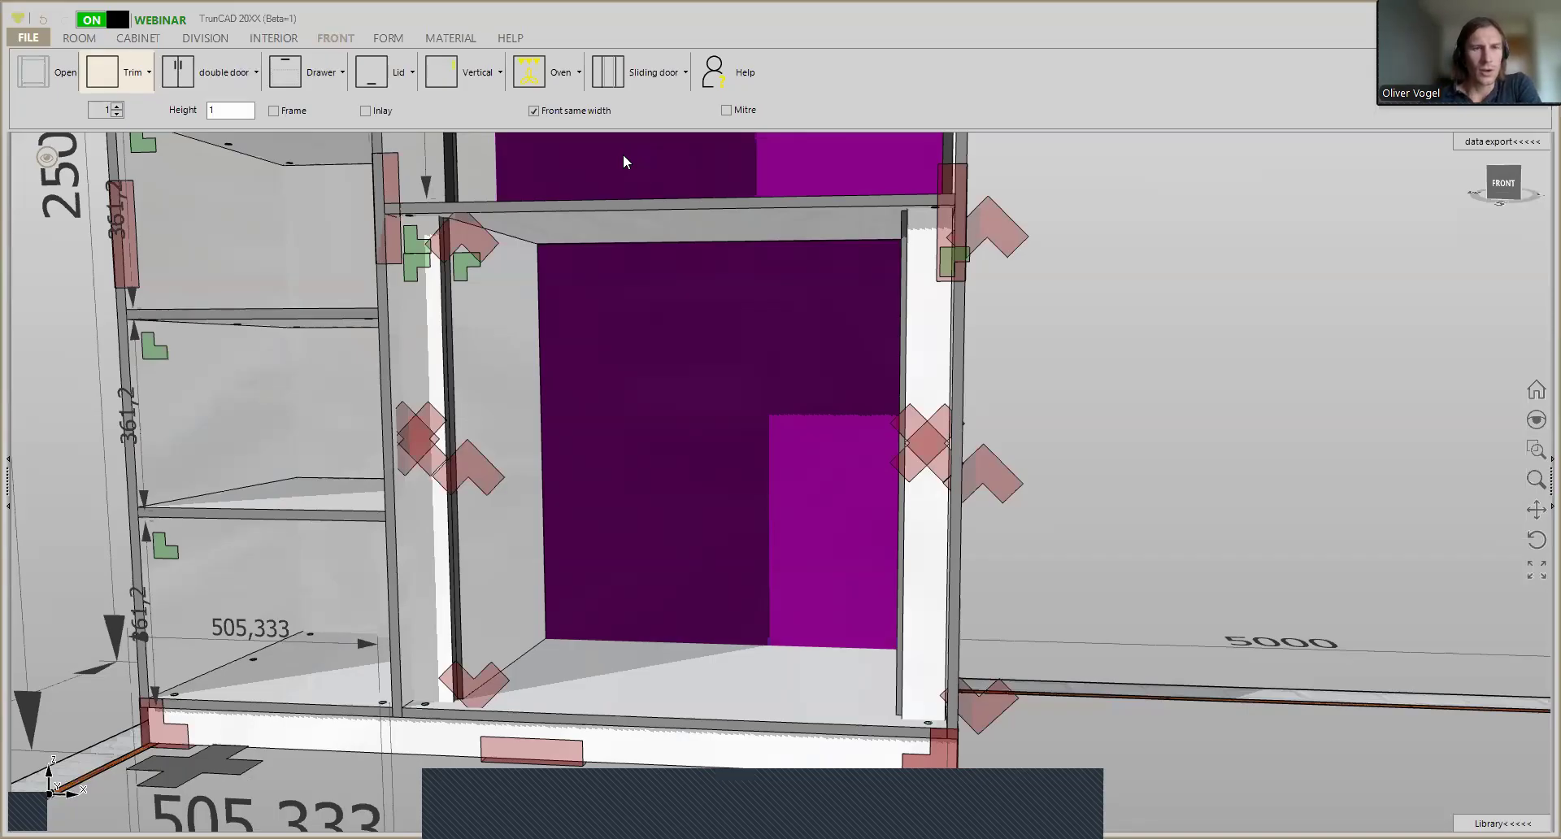
- Set the front count to 4 and insert the stacked drawers in the lower middle bay
middle_drag(599, 174, 571, 198)
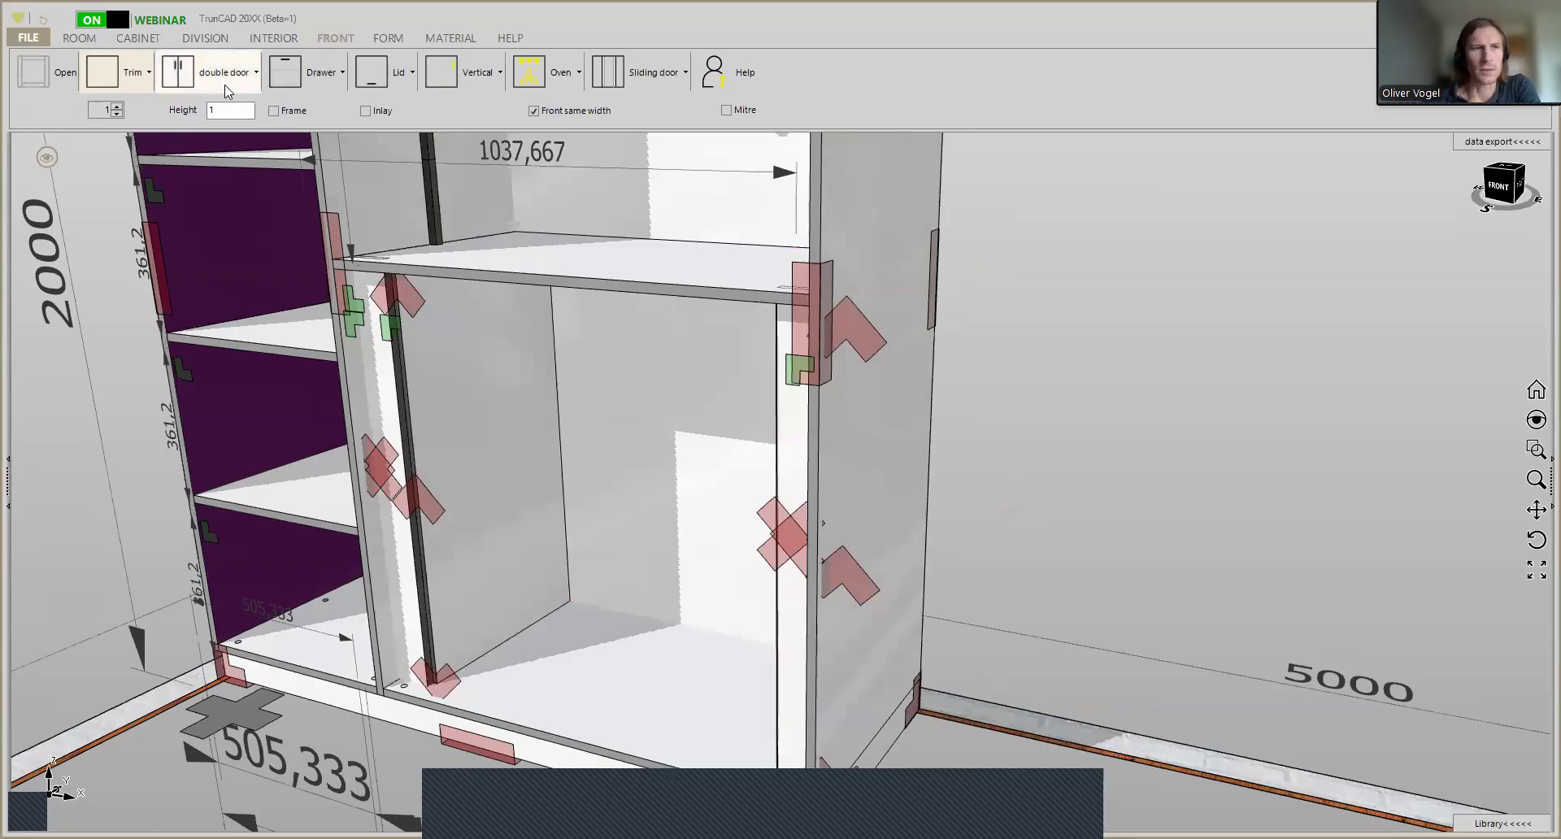
click(117, 106)
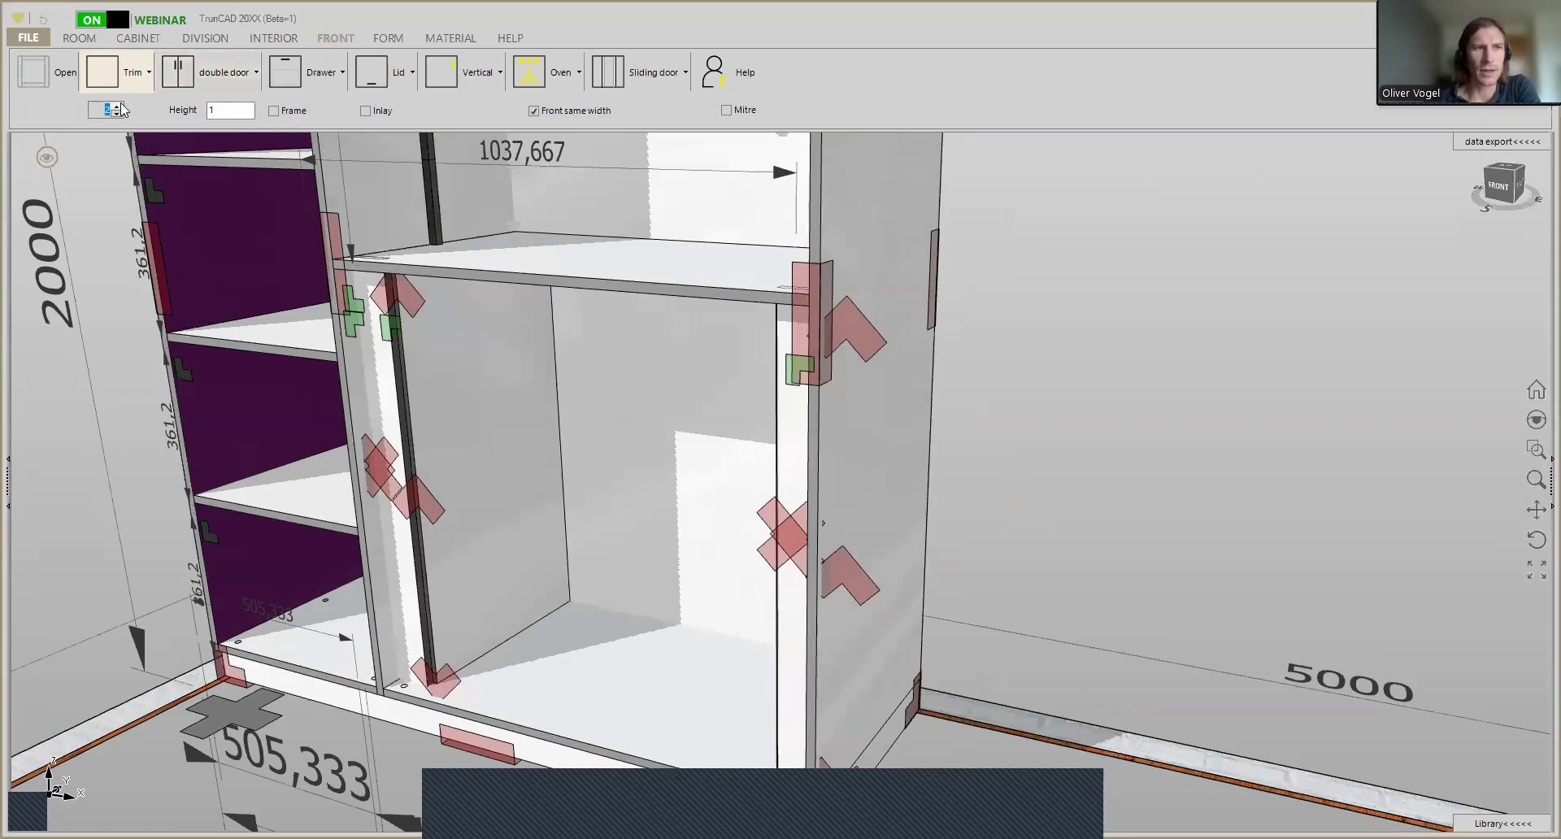
click(118, 106)
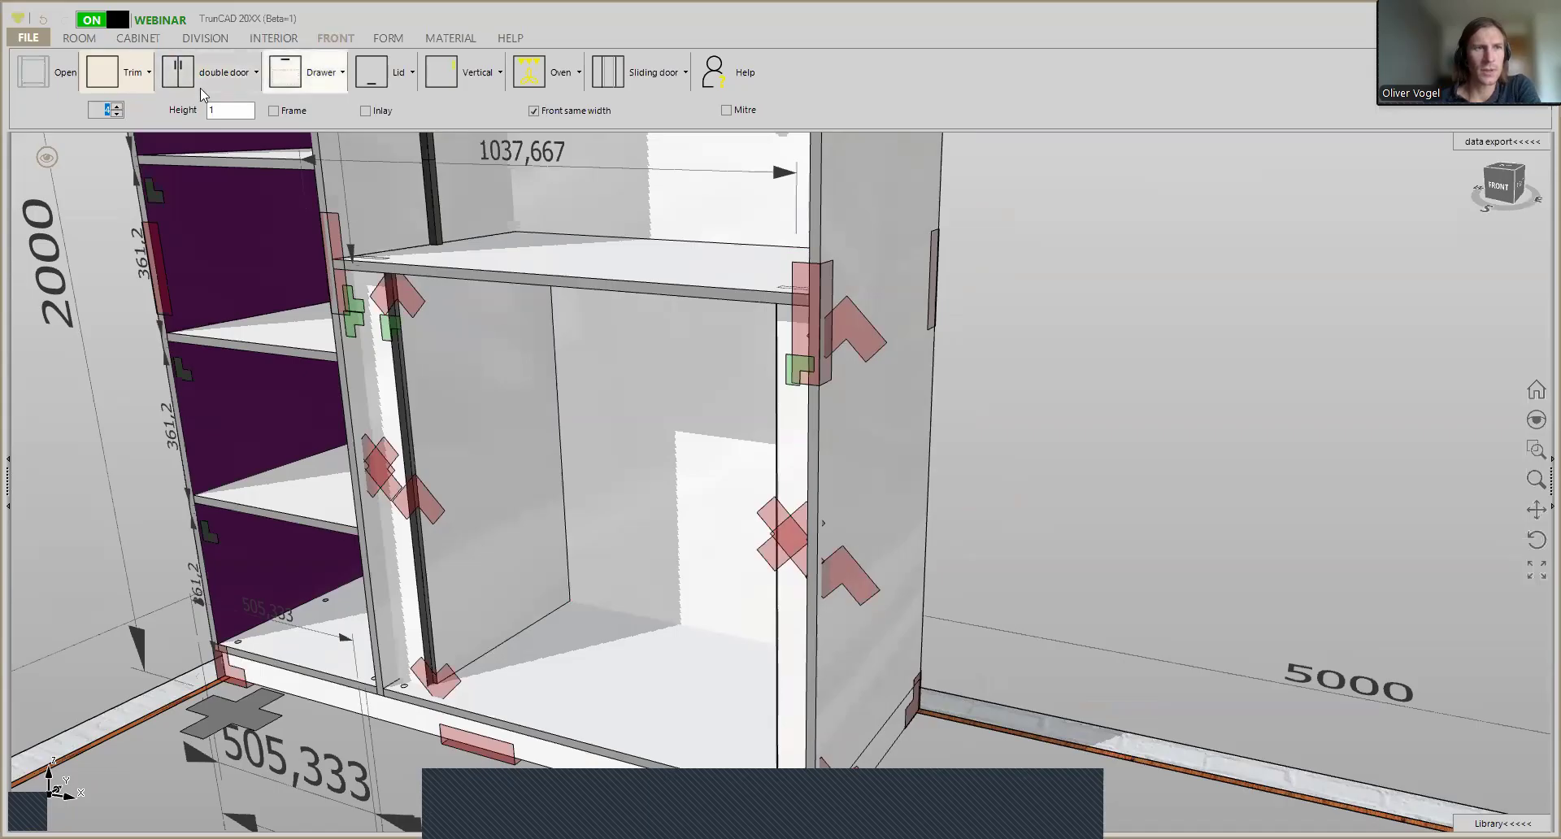
click(324, 79)
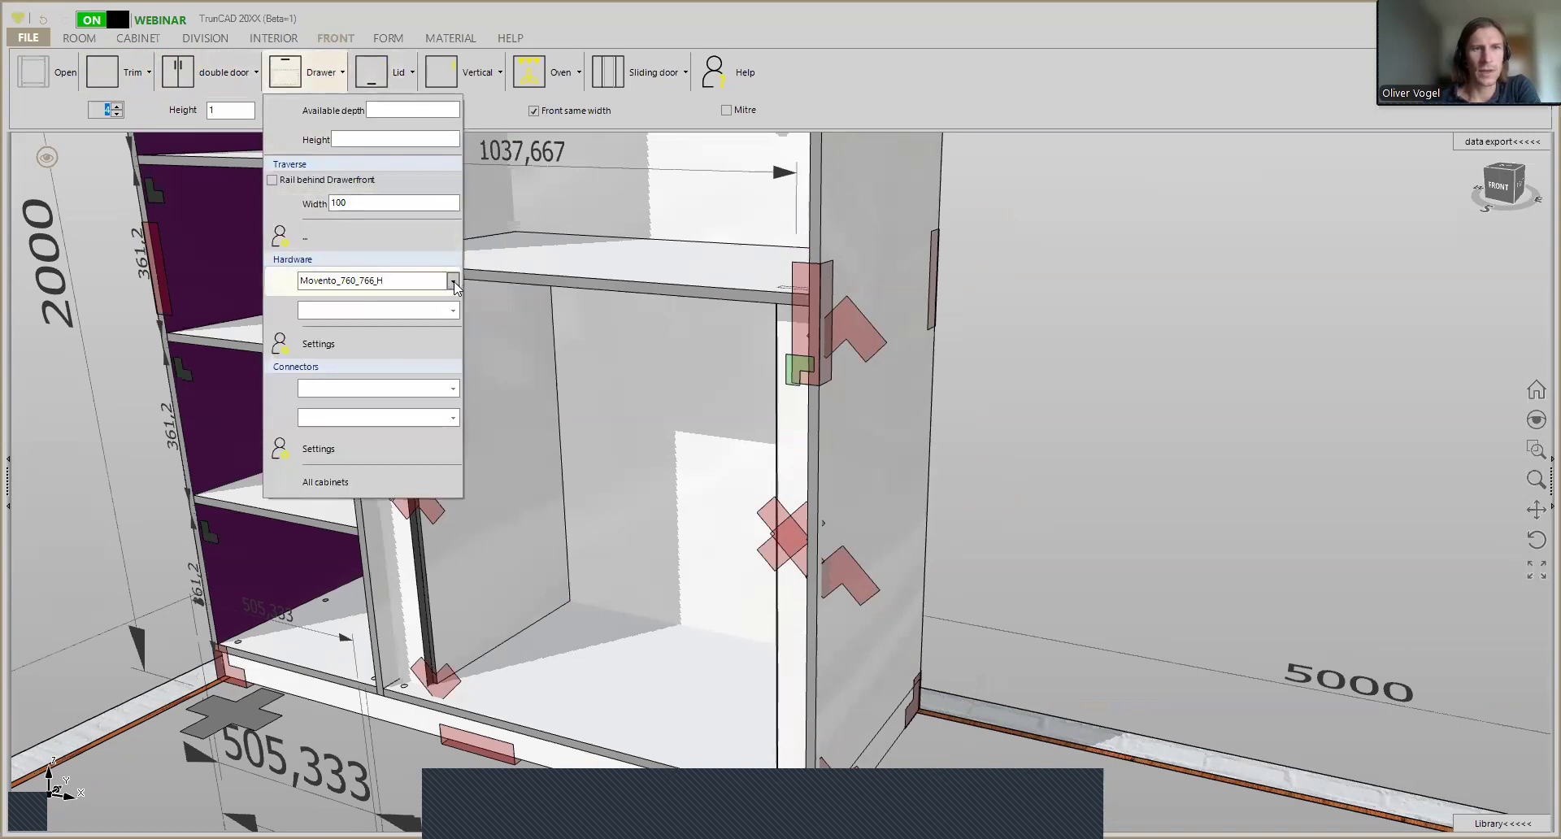
click(285, 79)
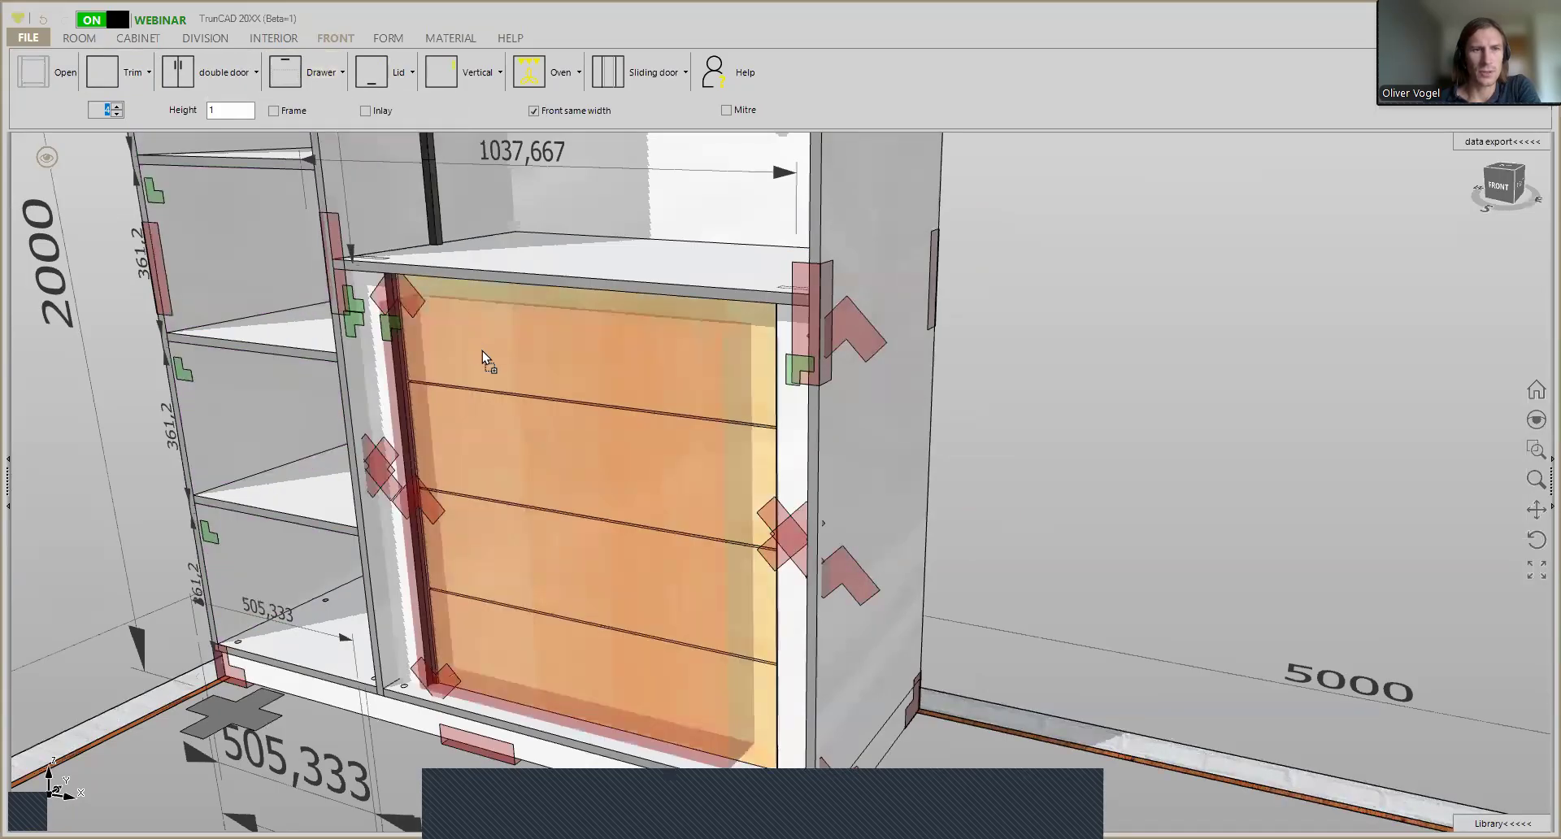
click(489, 359)
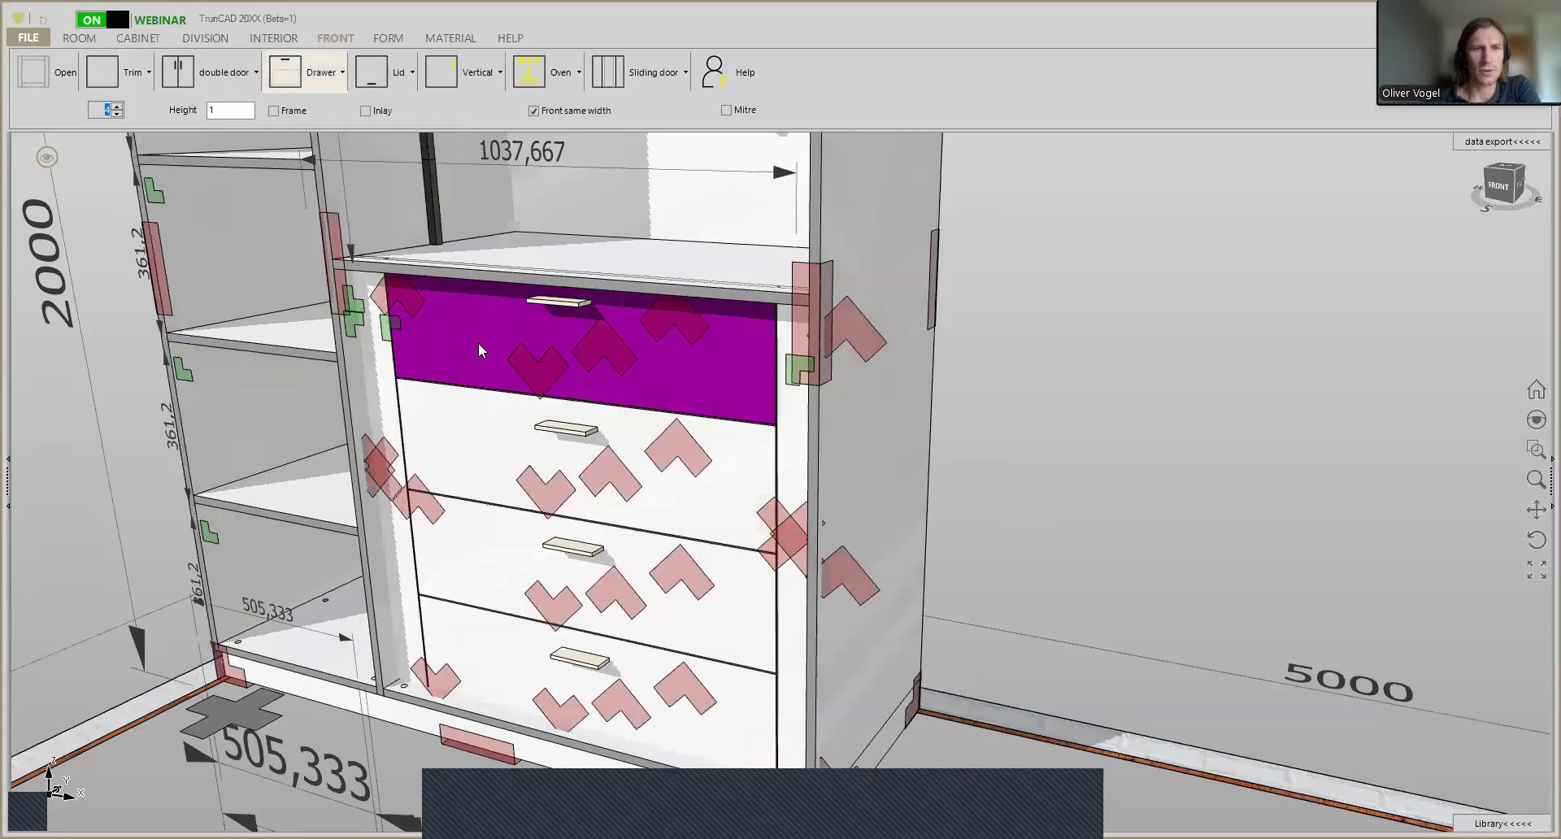
- Switch the four interior drawer fronts to the No handle option
mouse_move(582, 344)
middle_down()
mouse_move(497, 339)
mouse_move(598, 366)
middle_up()
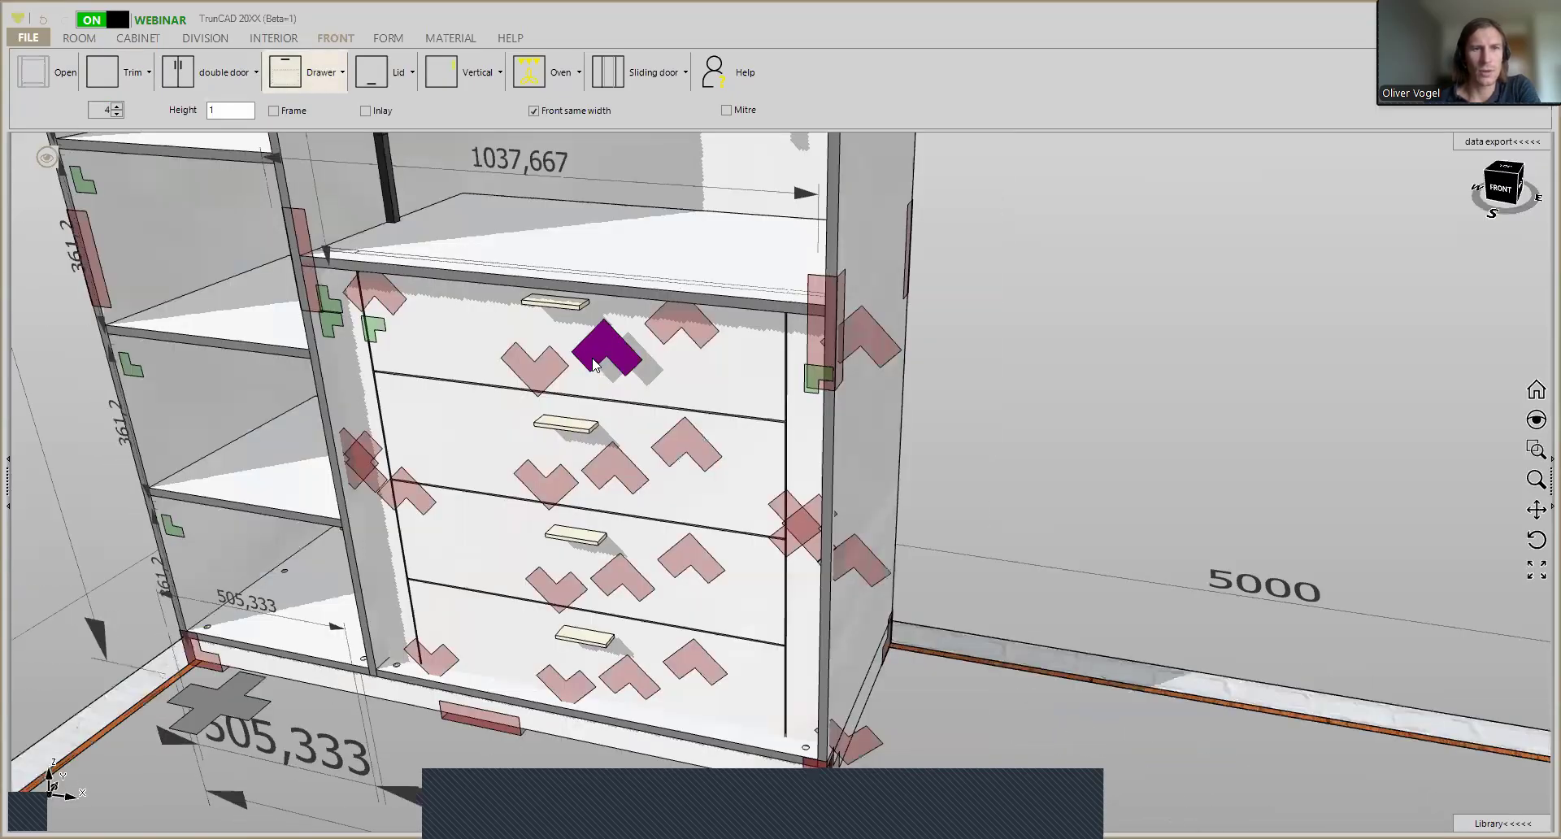
scroll(598, 366, up, 3)
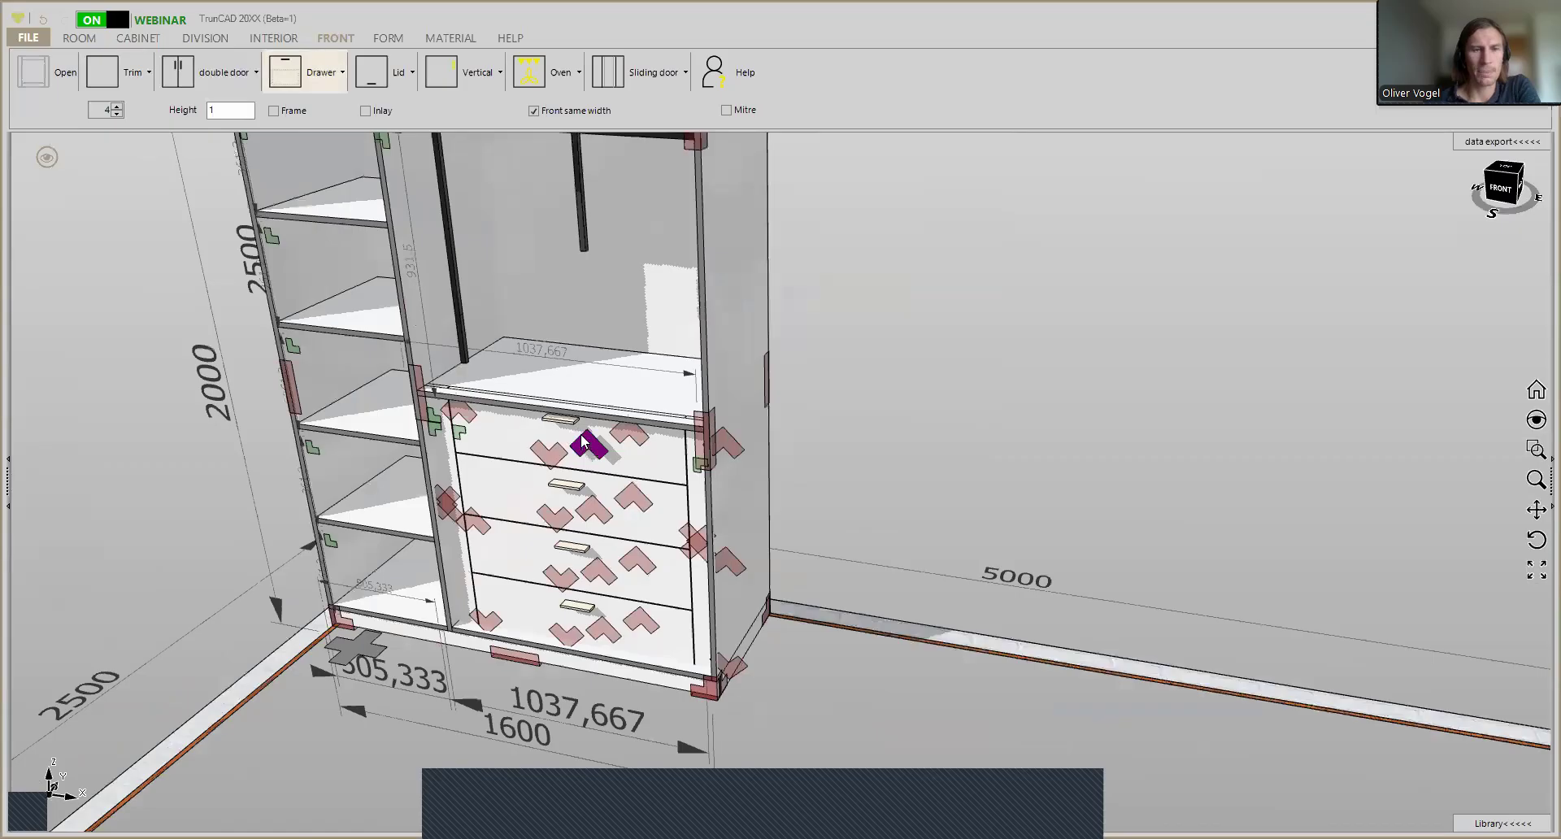
middle_drag(590, 384, 567, 358)
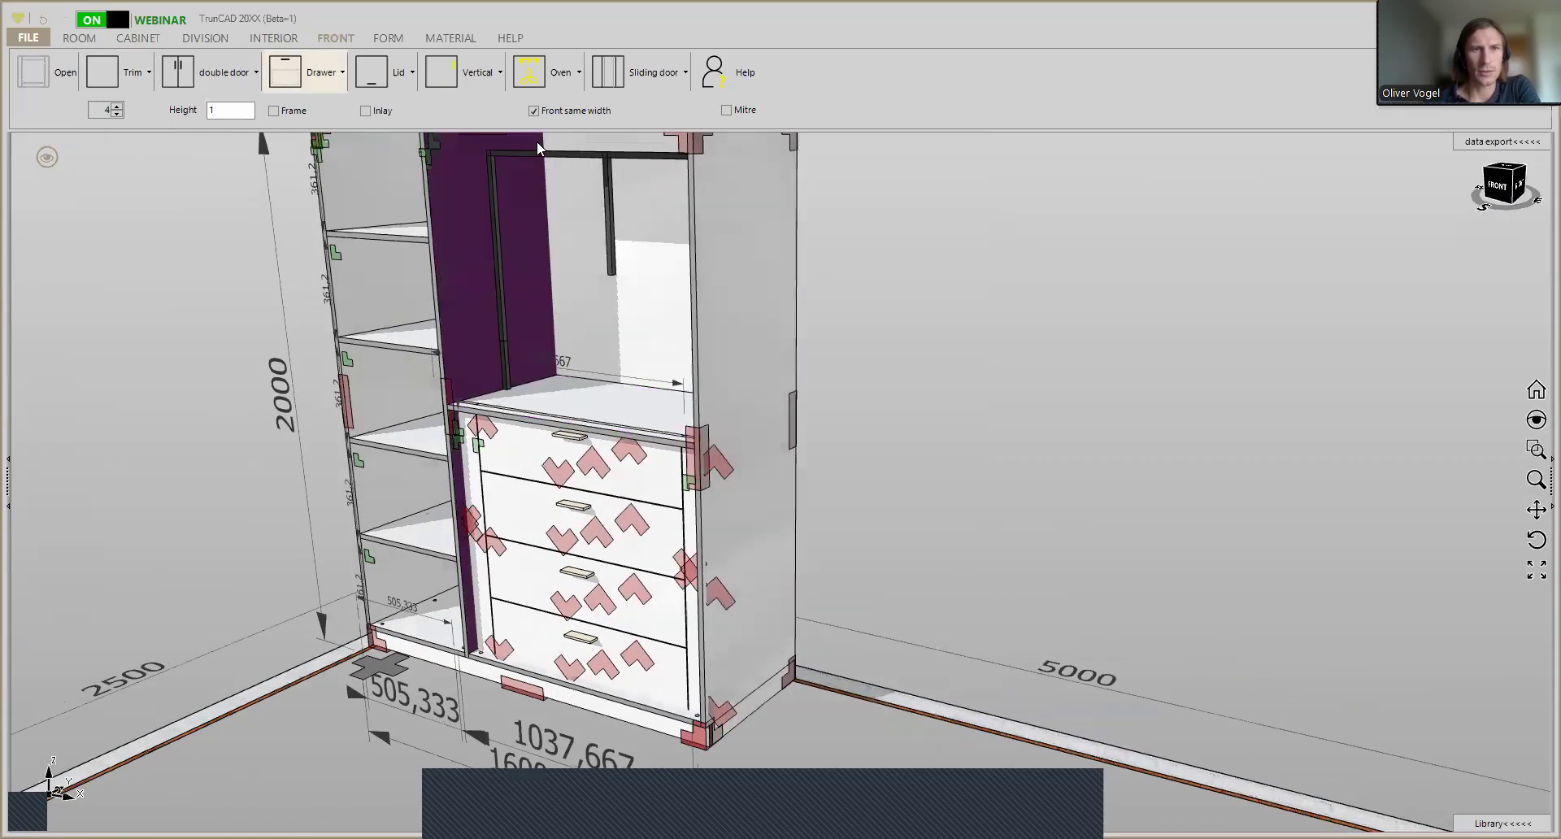
click(488, 83)
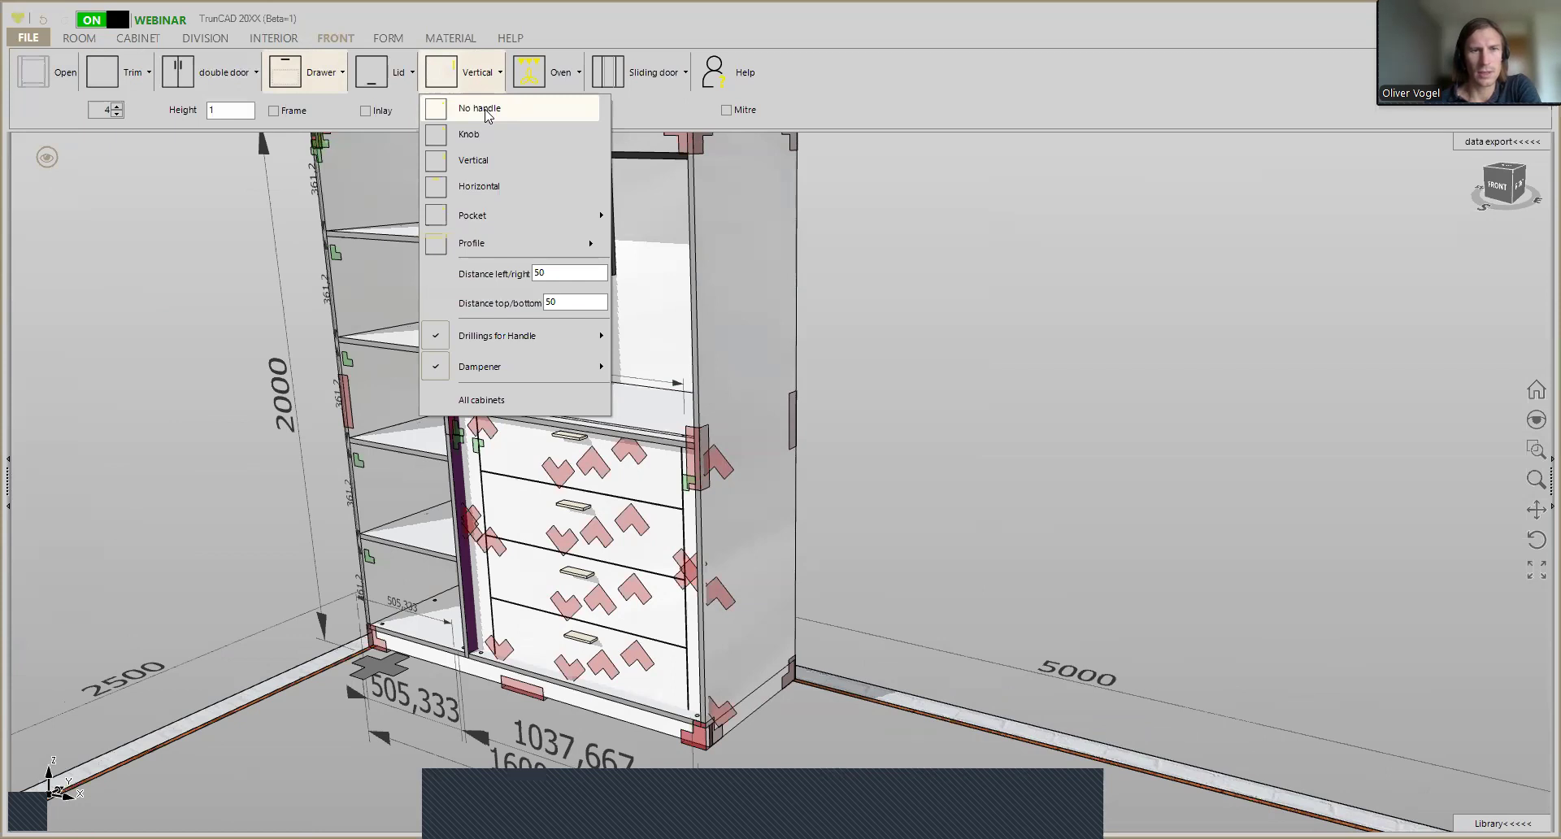
click(487, 115)
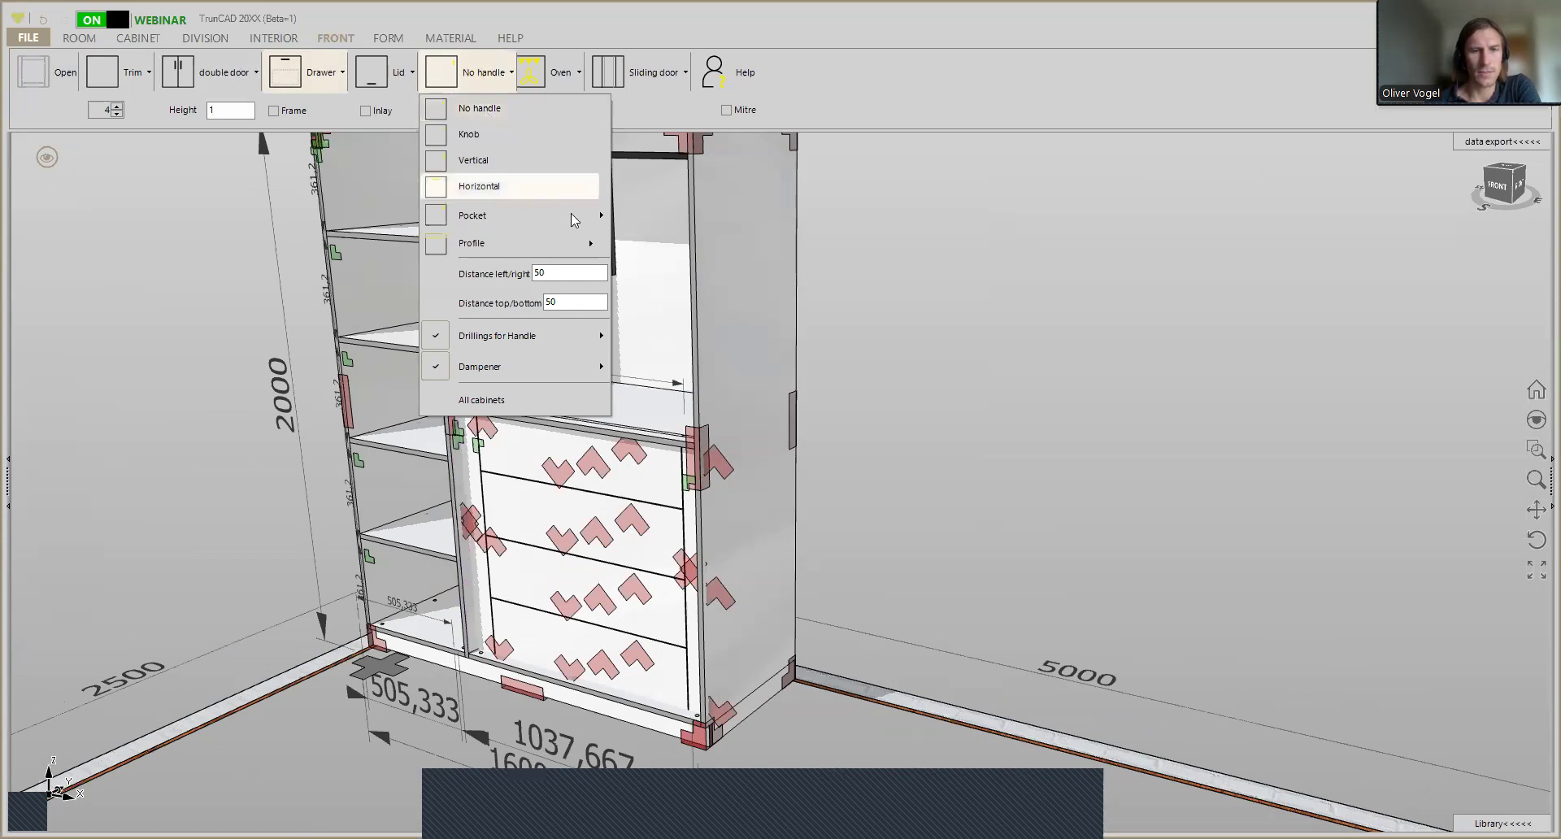
- Inspect the drawer fronts from several angles and examine the handle drilling and dampener settings
scroll(632, 421, up, 2)
scroll(631, 416, up, 4)
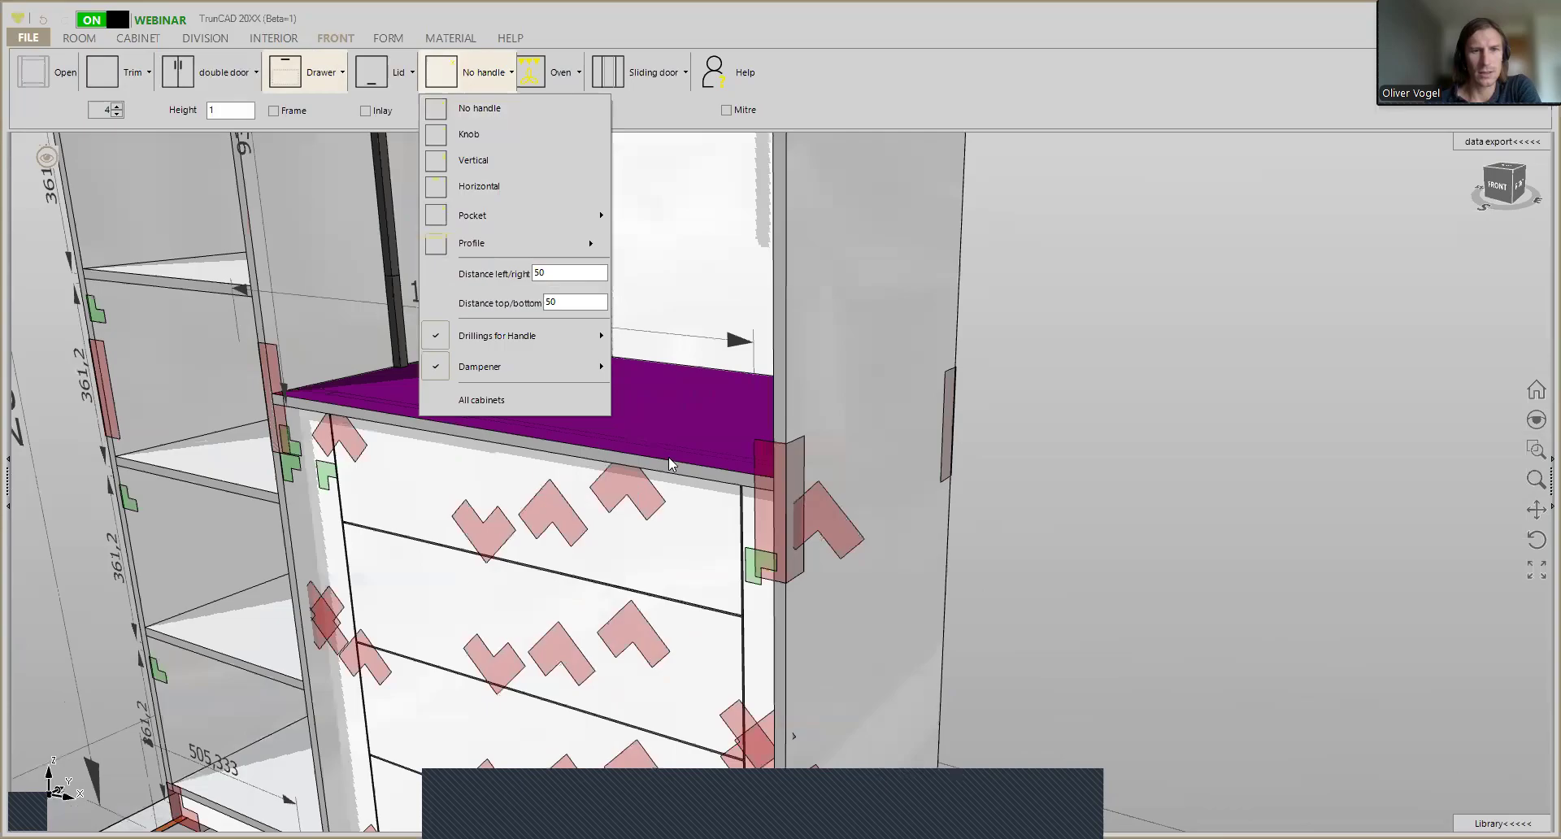
mouse_move(685, 483)
middle_down()
mouse_move(708, 471)
mouse_move(668, 478)
middle_up()
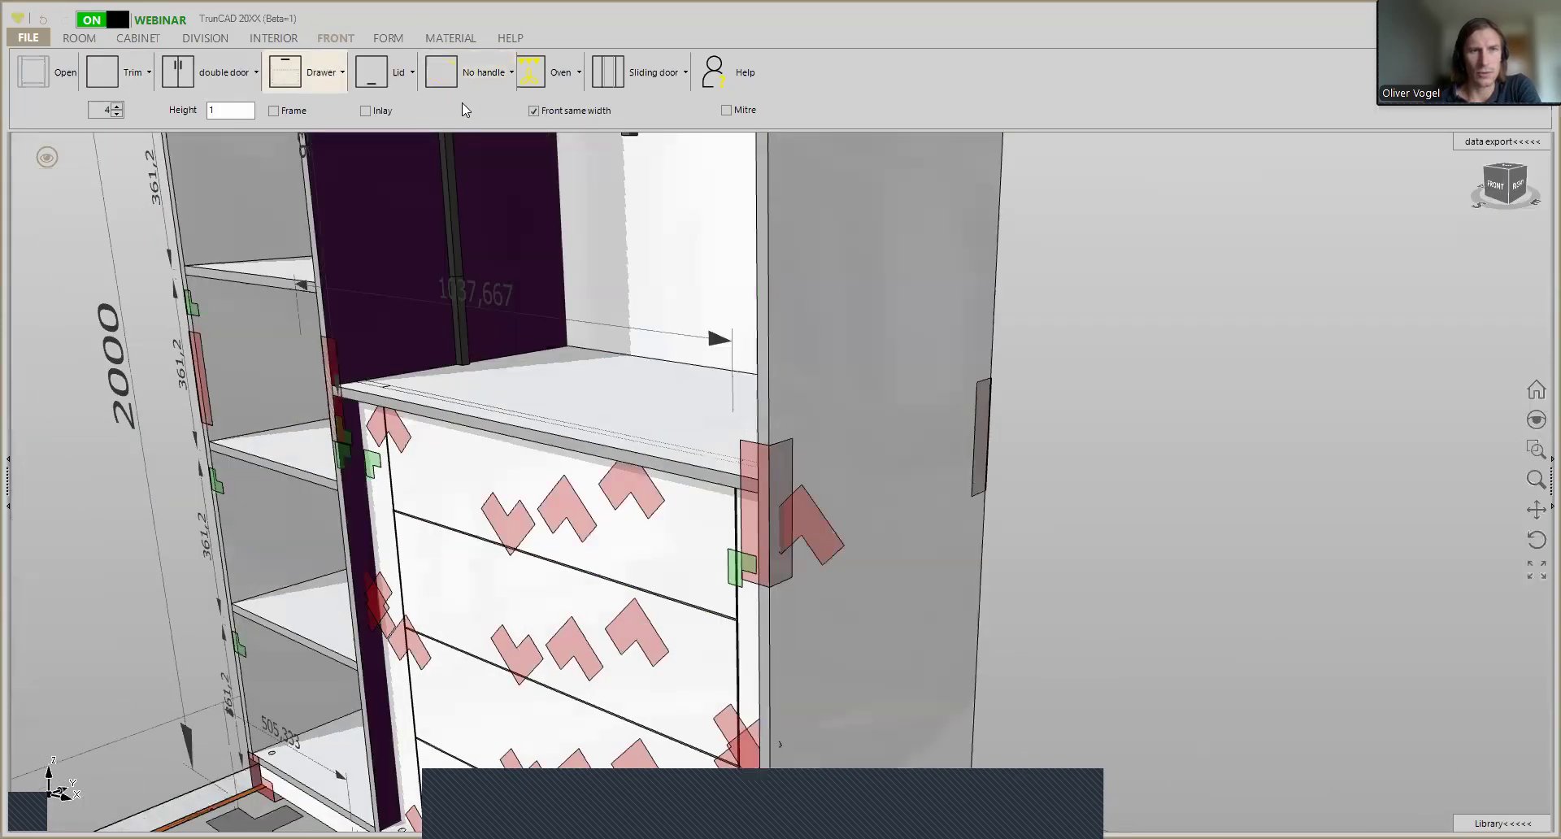
middle_drag(533, 237, 588, 263)
scroll(528, 240, down, 2)
middle_drag(589, 325, 586, 295)
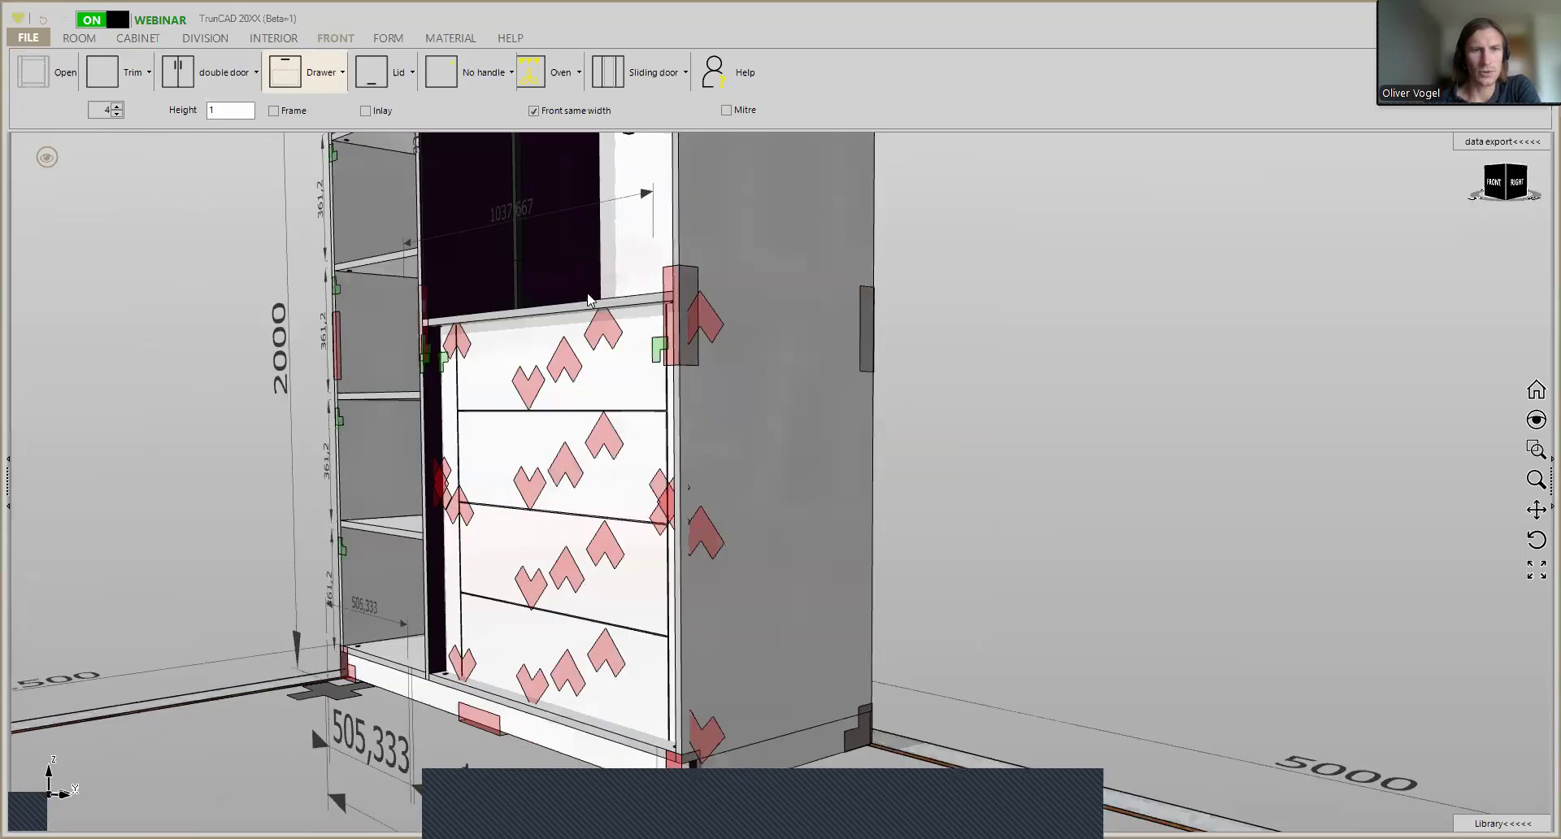
click(498, 88)
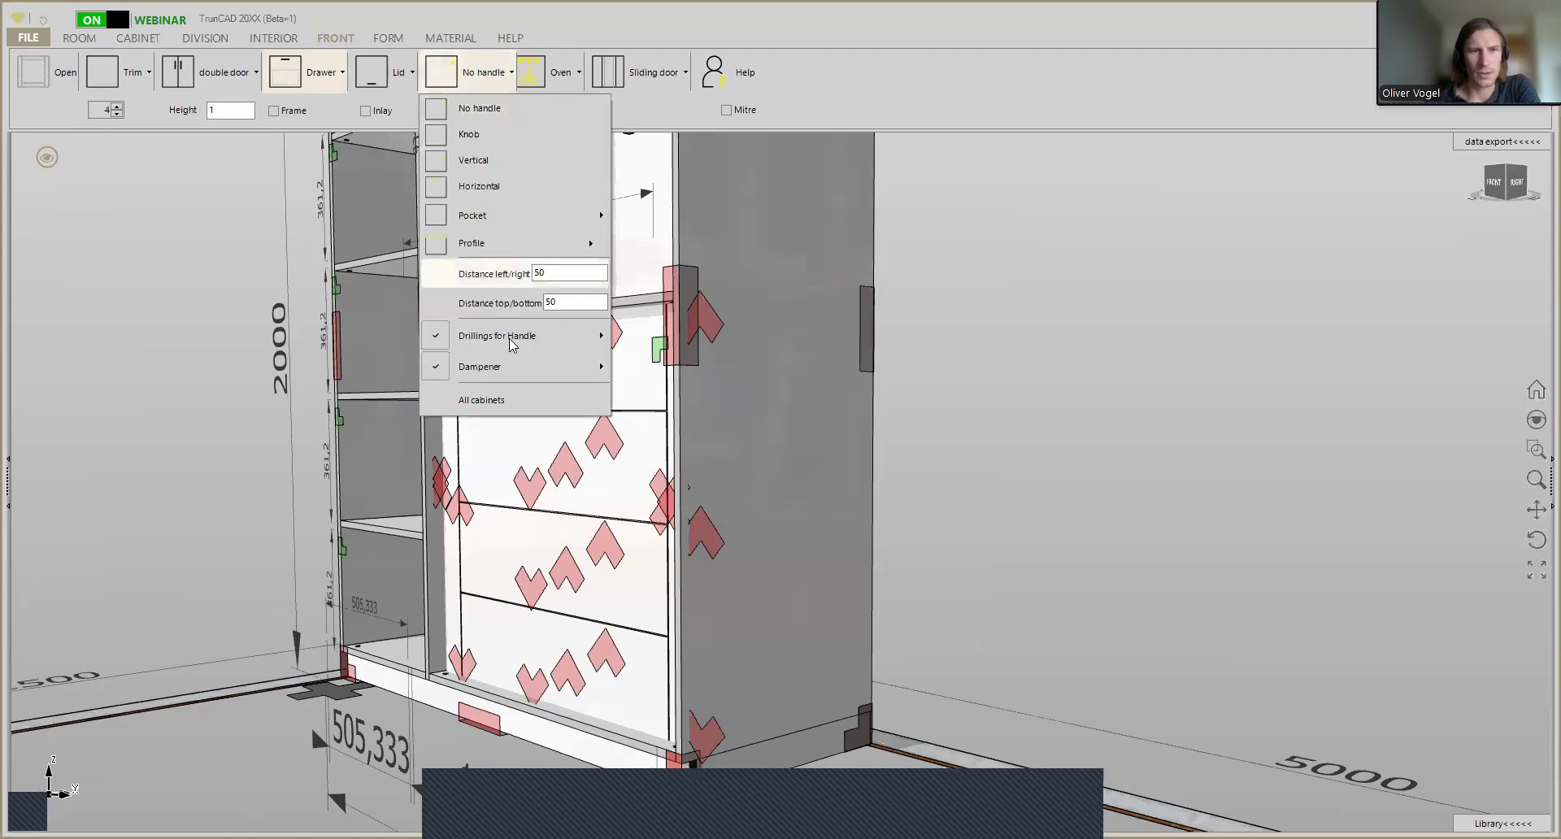
mouse_move(518, 346)
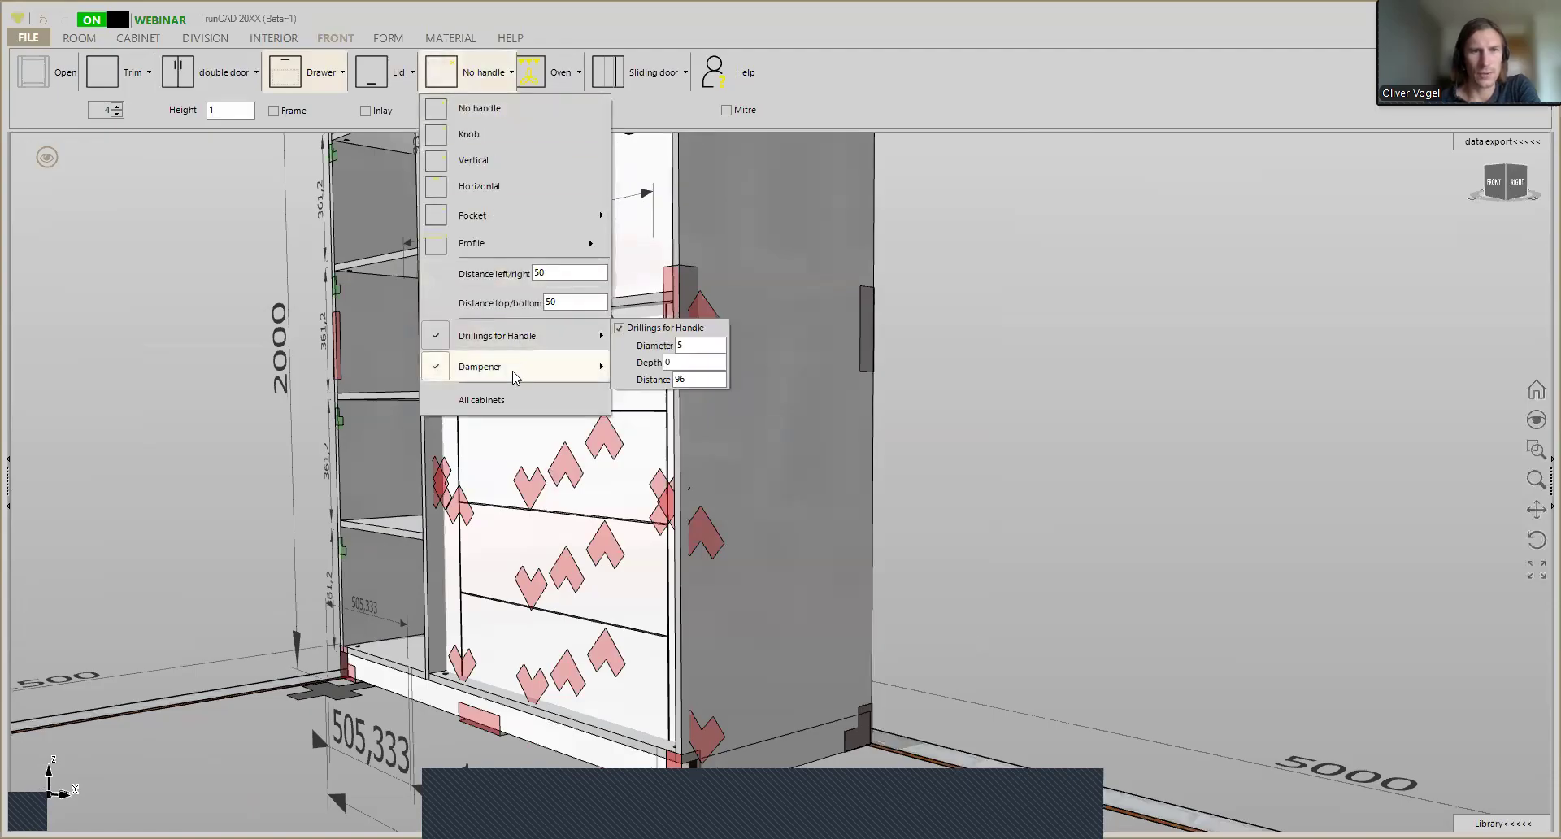
mouse_move(514, 376)
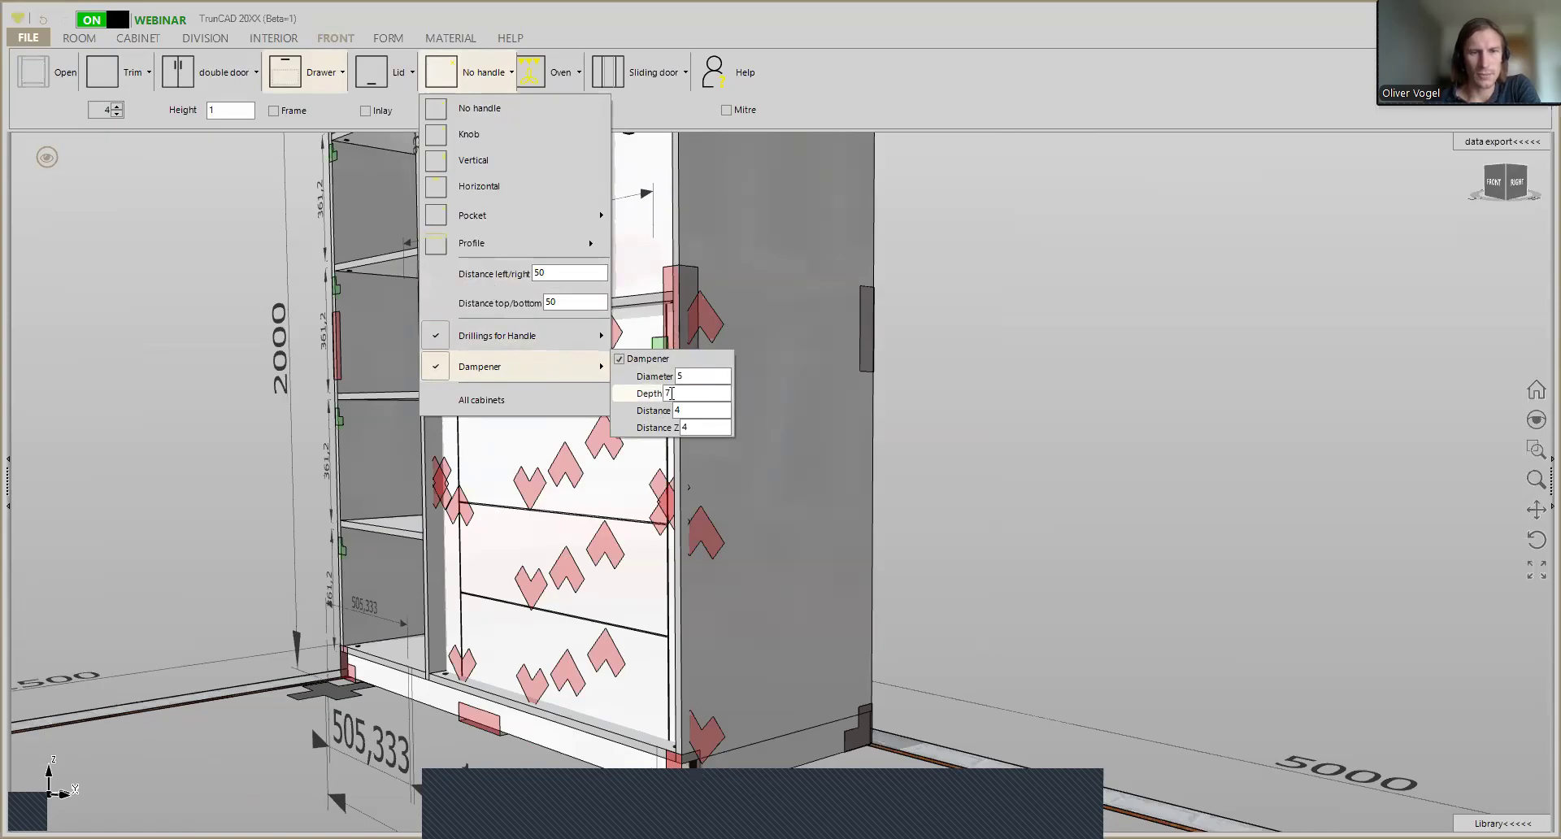
- Try dampener depths of 7,6 and 7,2 for the fronts
click(671, 394)
text(7)
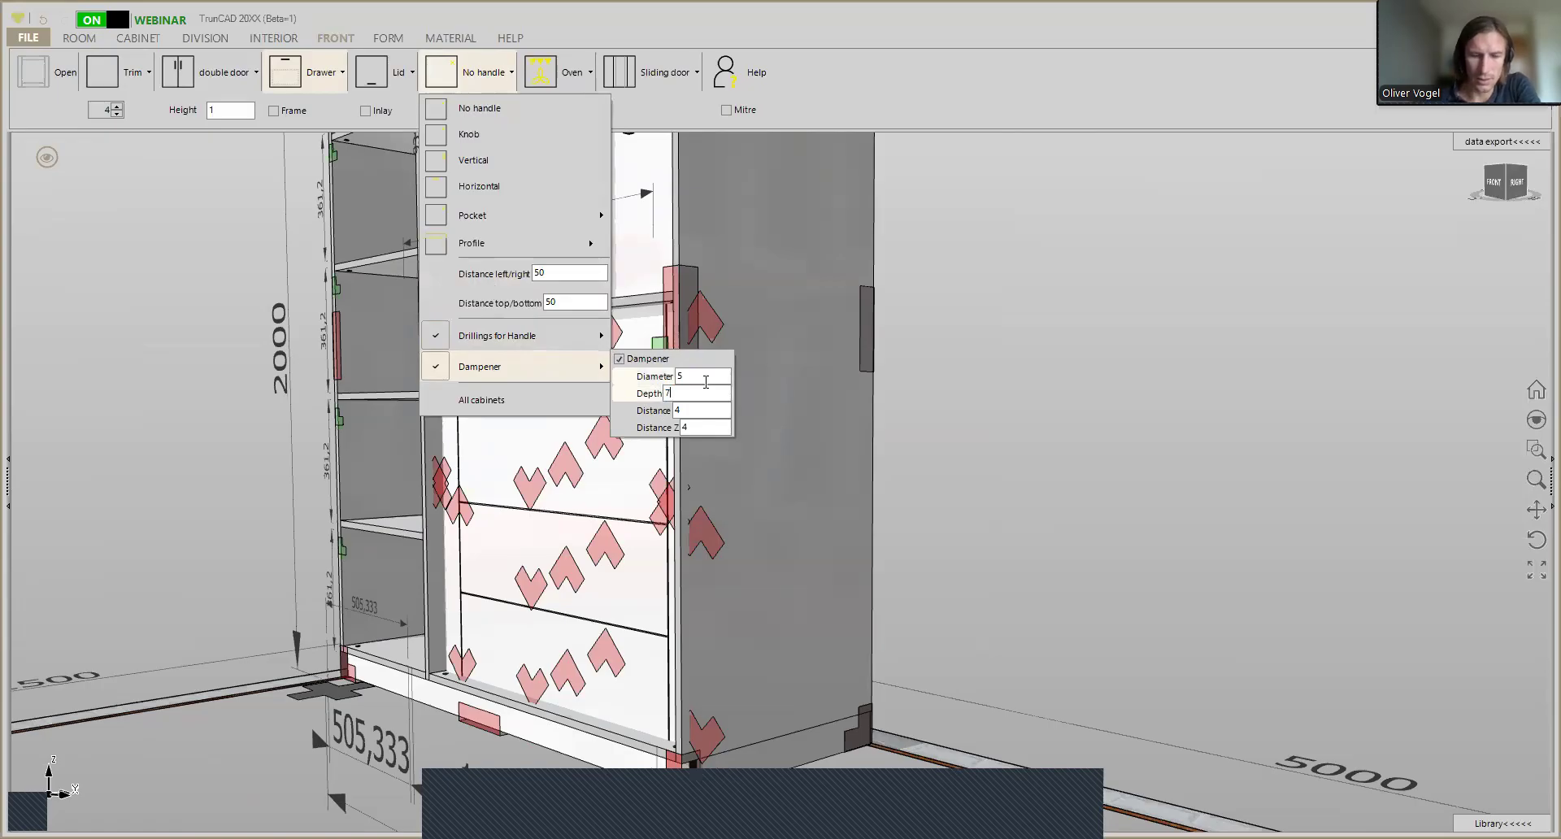
text(,)
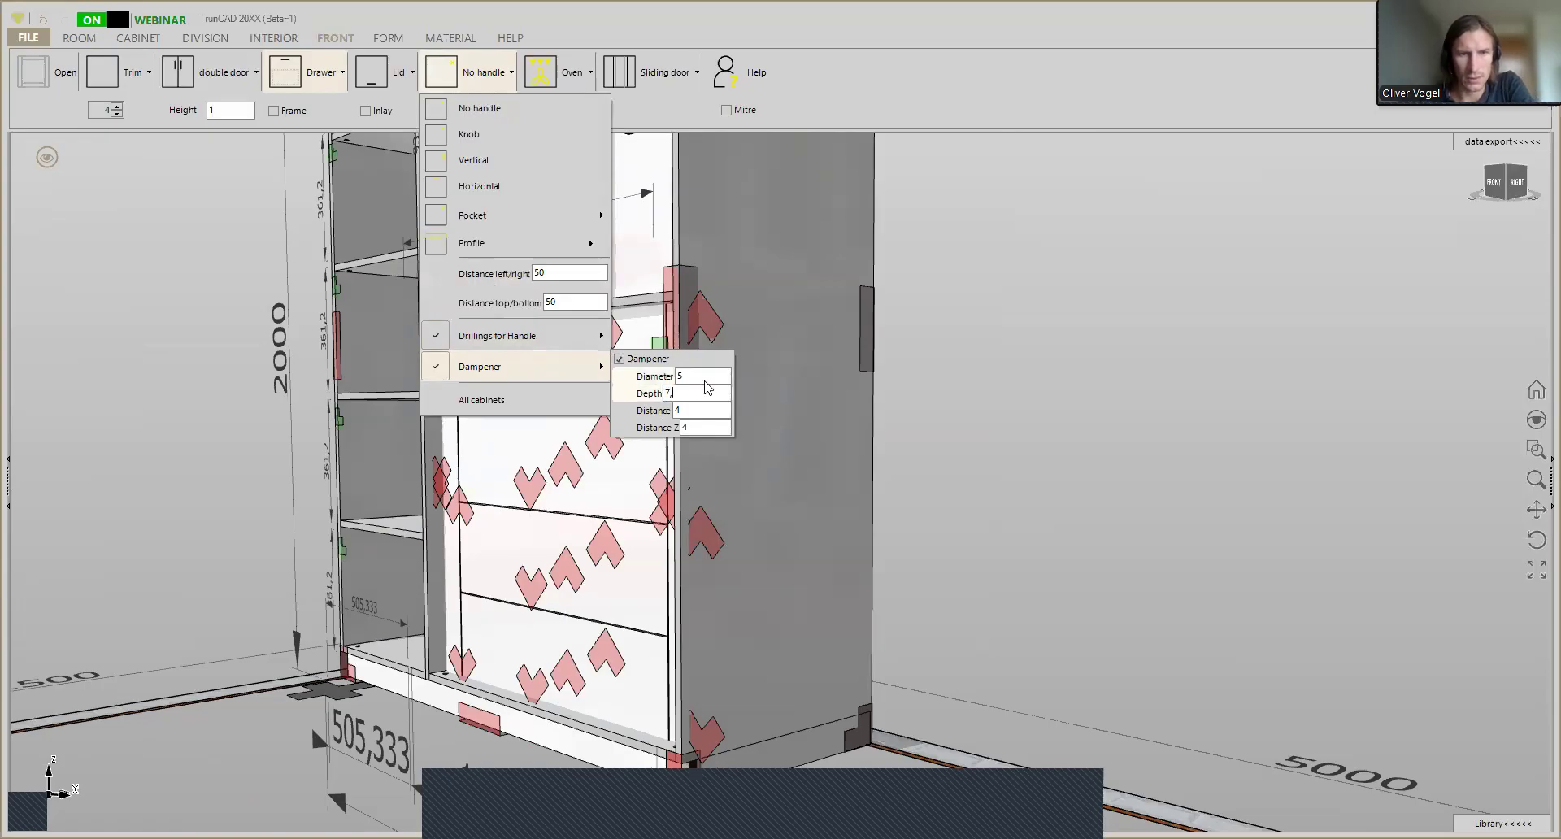
text(6)
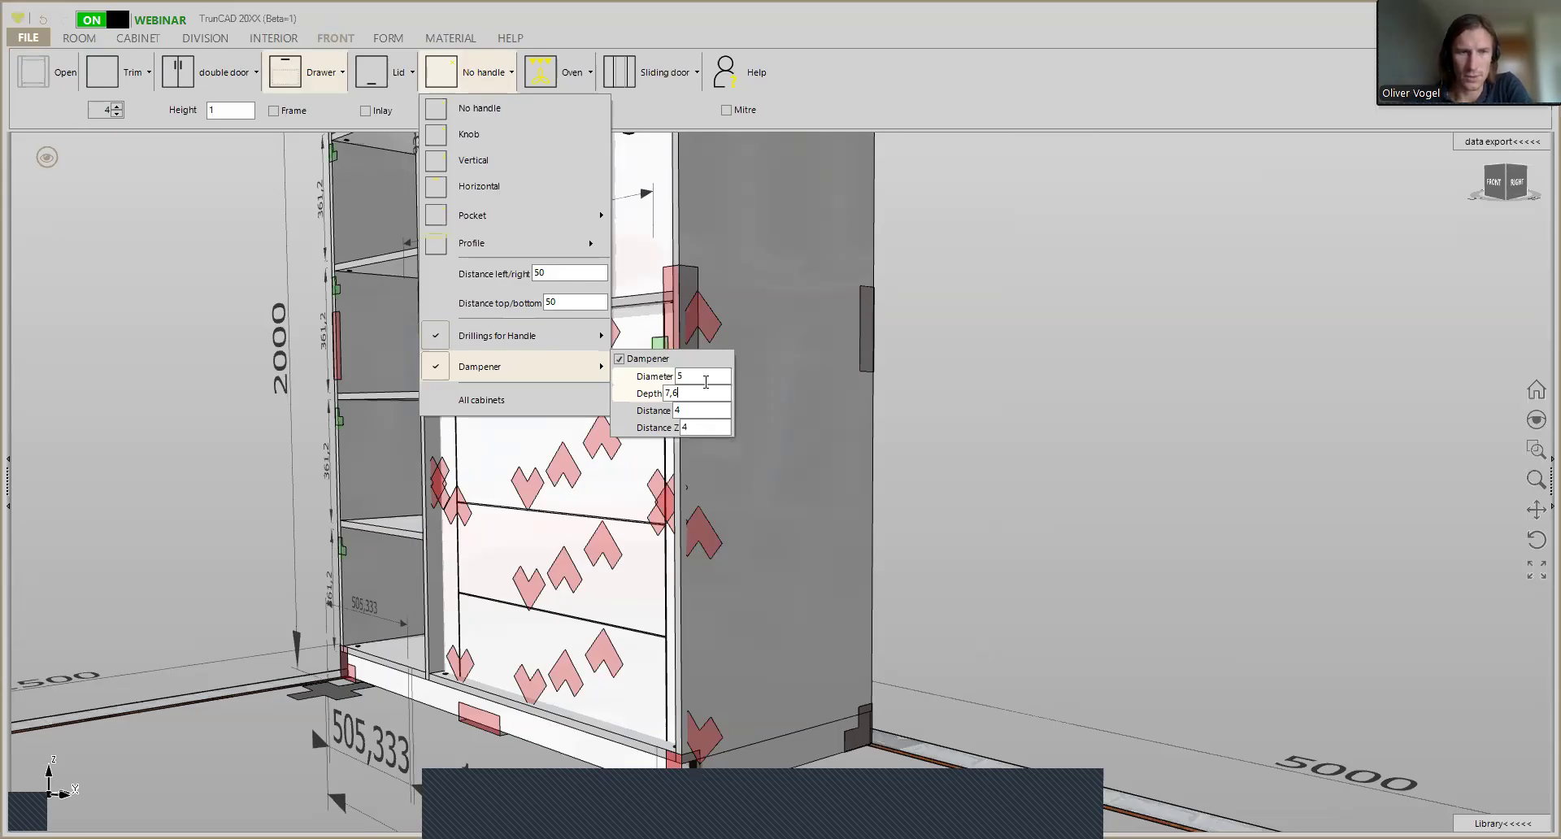
key(BackSpace)
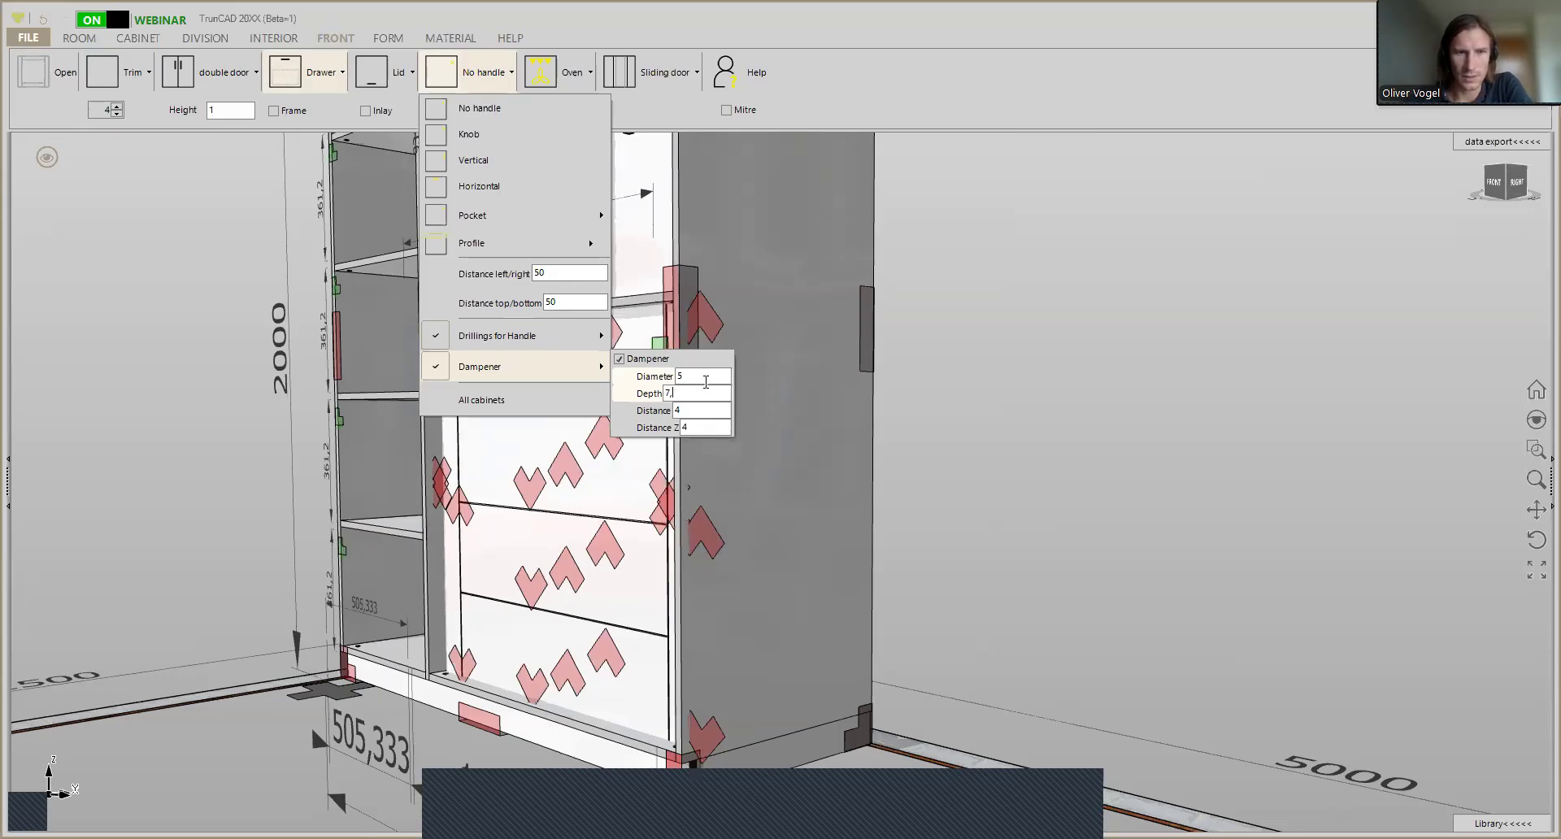
text(2)
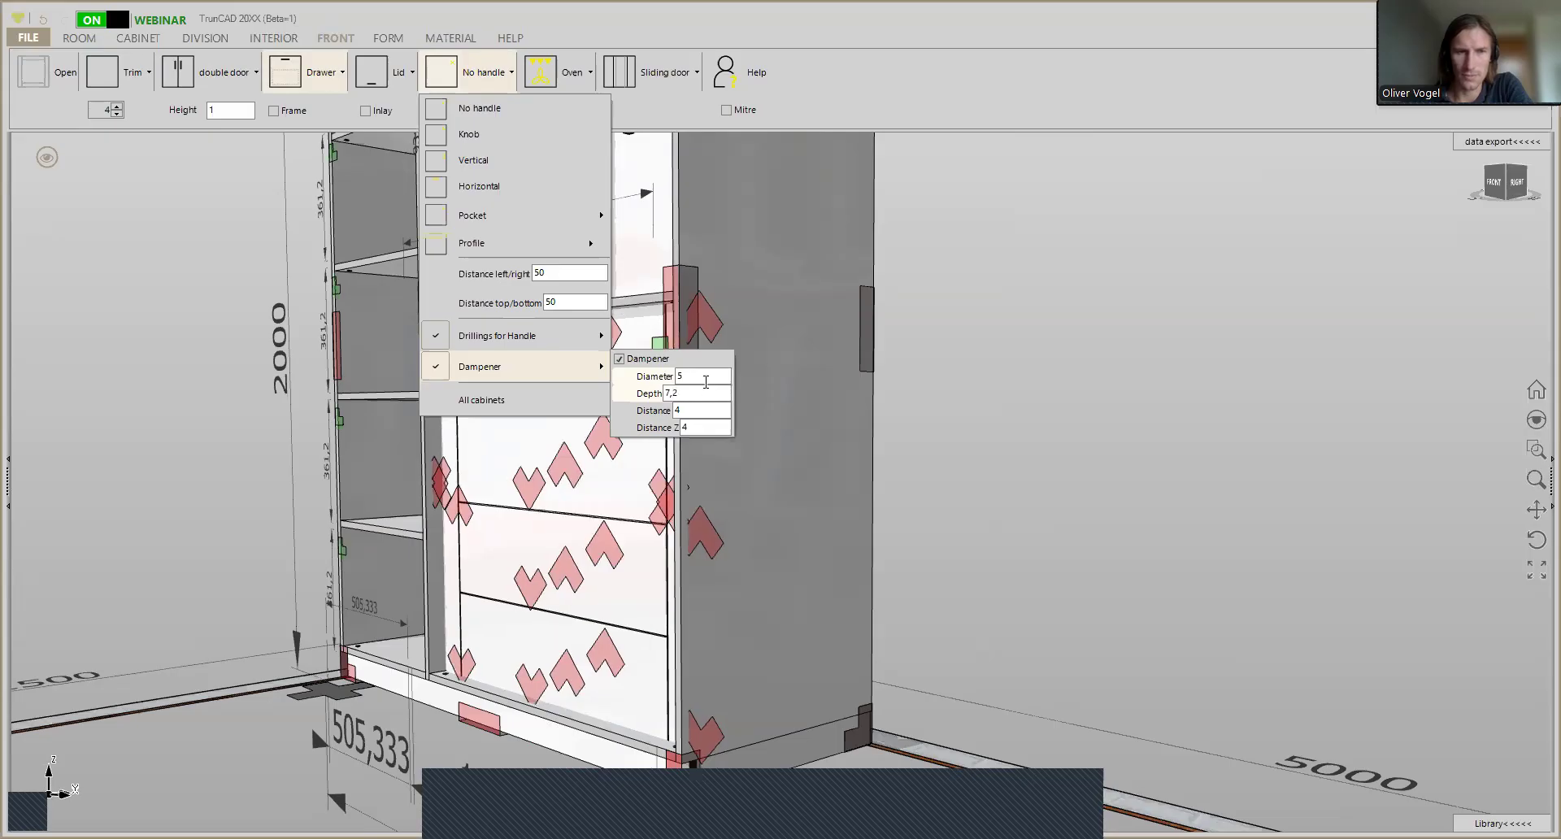
key(BackSpace)
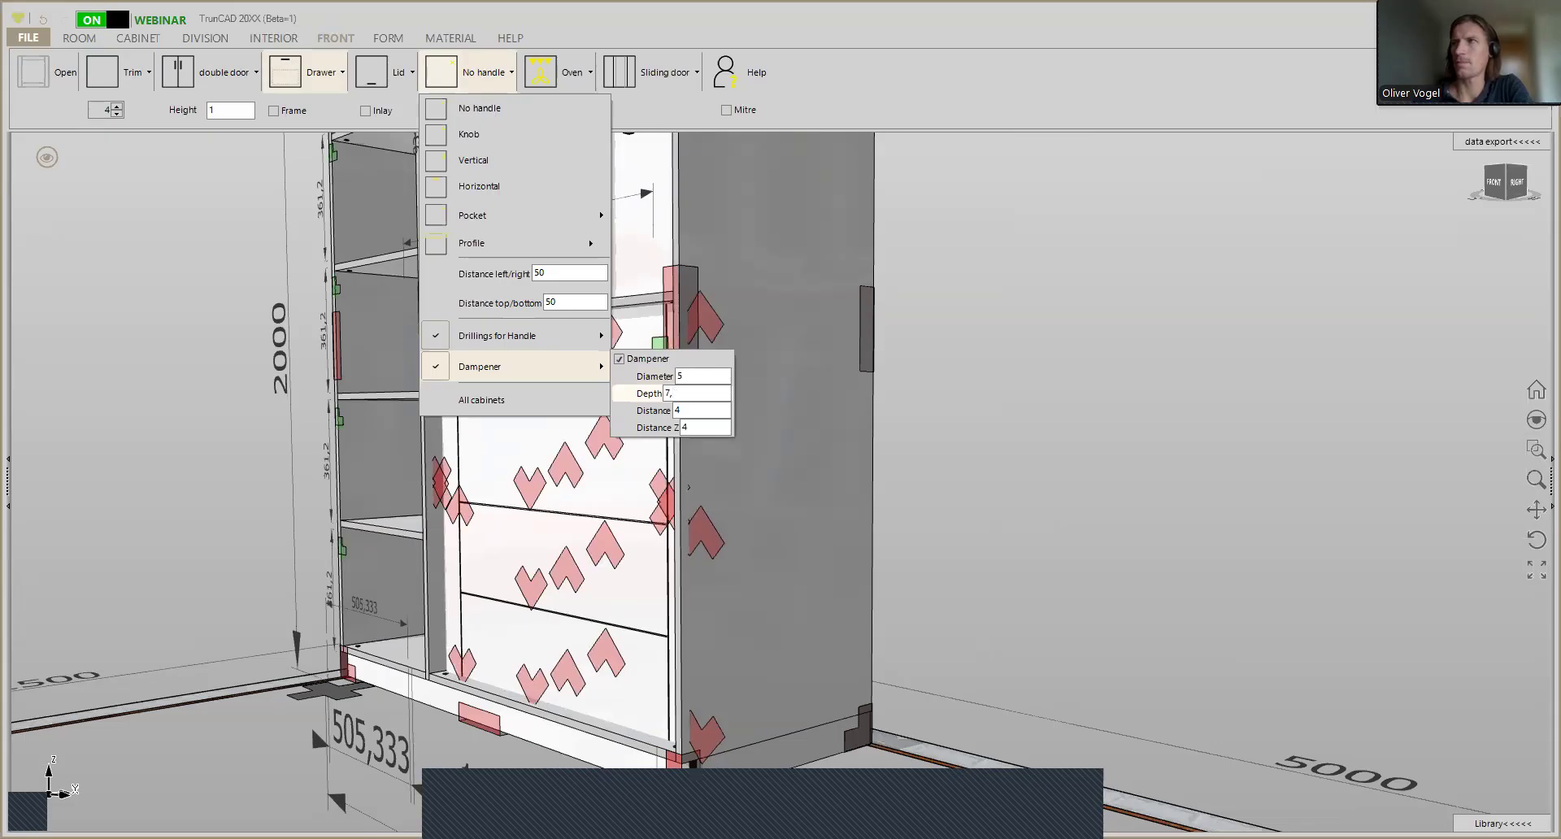
key(Return)
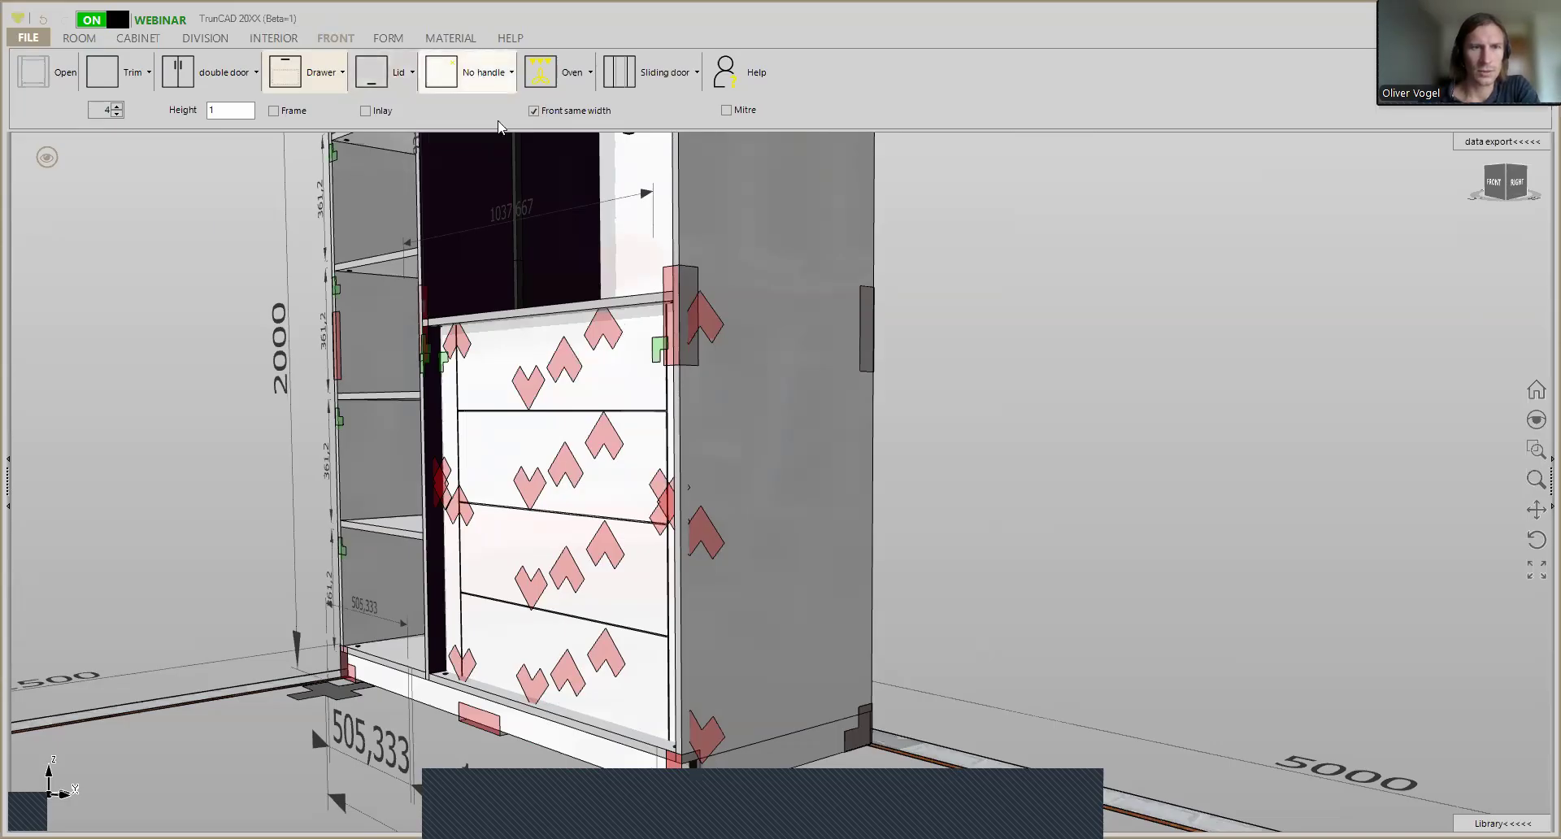
- Set the dampener depth of the fronts to 7,6
click(480, 77)
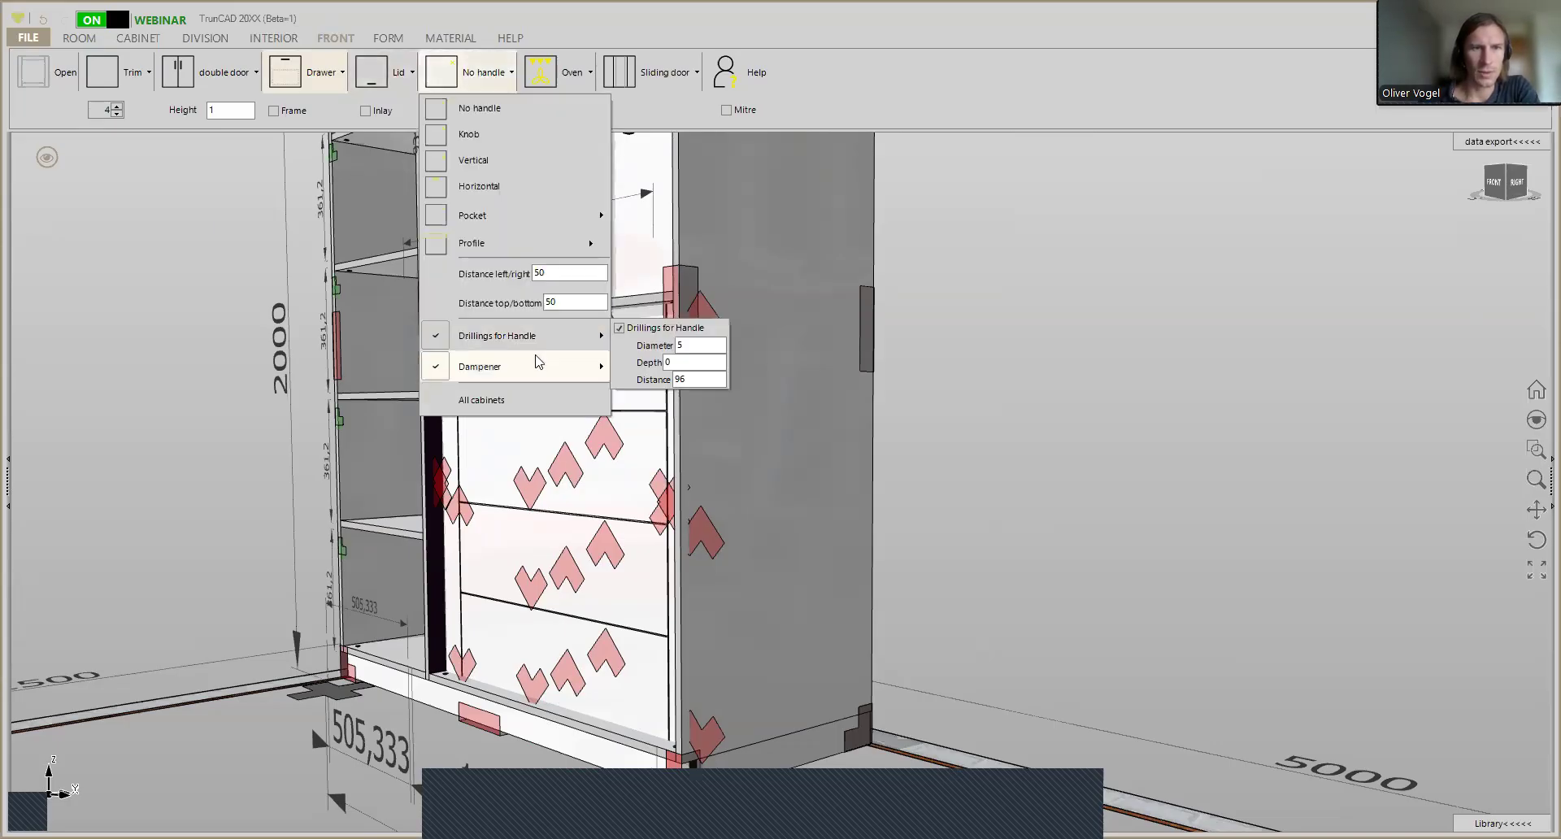
mouse_move(535, 361)
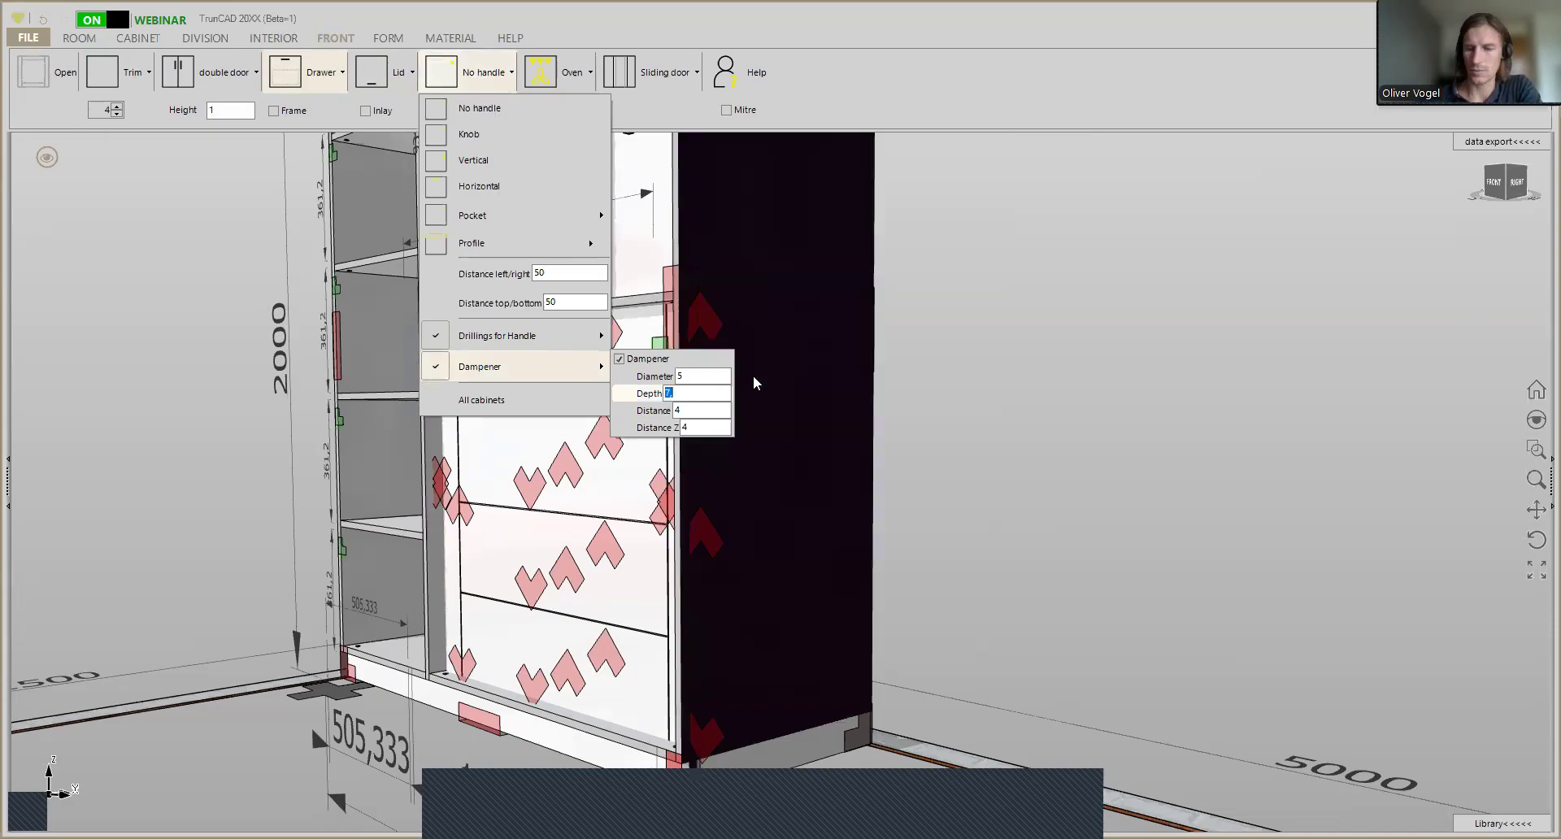
text(6)
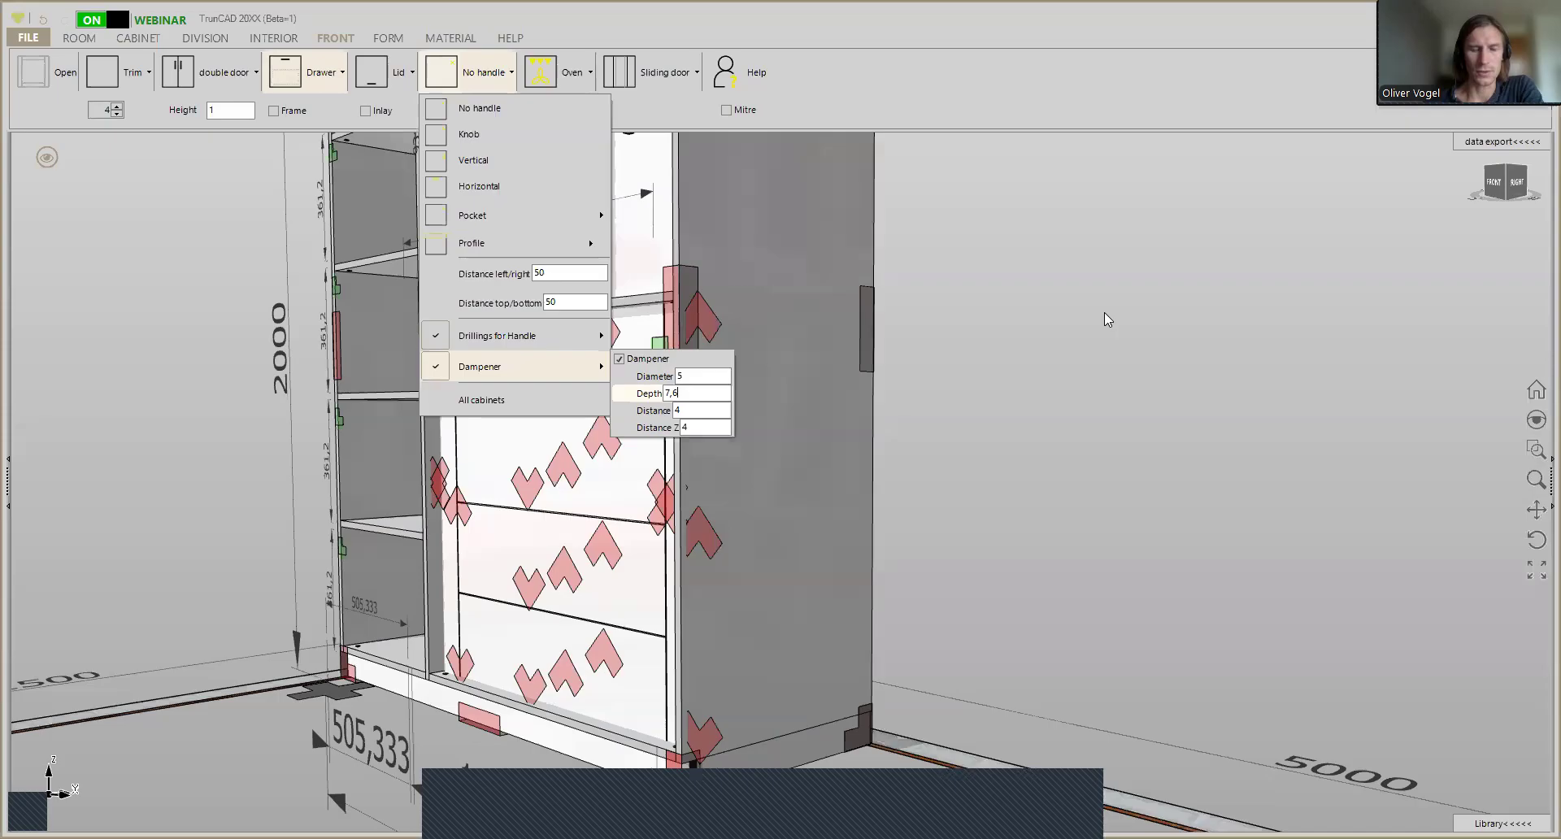
- Switch the model display to shaded surfaces without dark edge lines and check the wardrobe's interior and drawer fronts
scroll(892, 336, down, 3)
ctrl+middle_drag(920, 323, 917, 451)
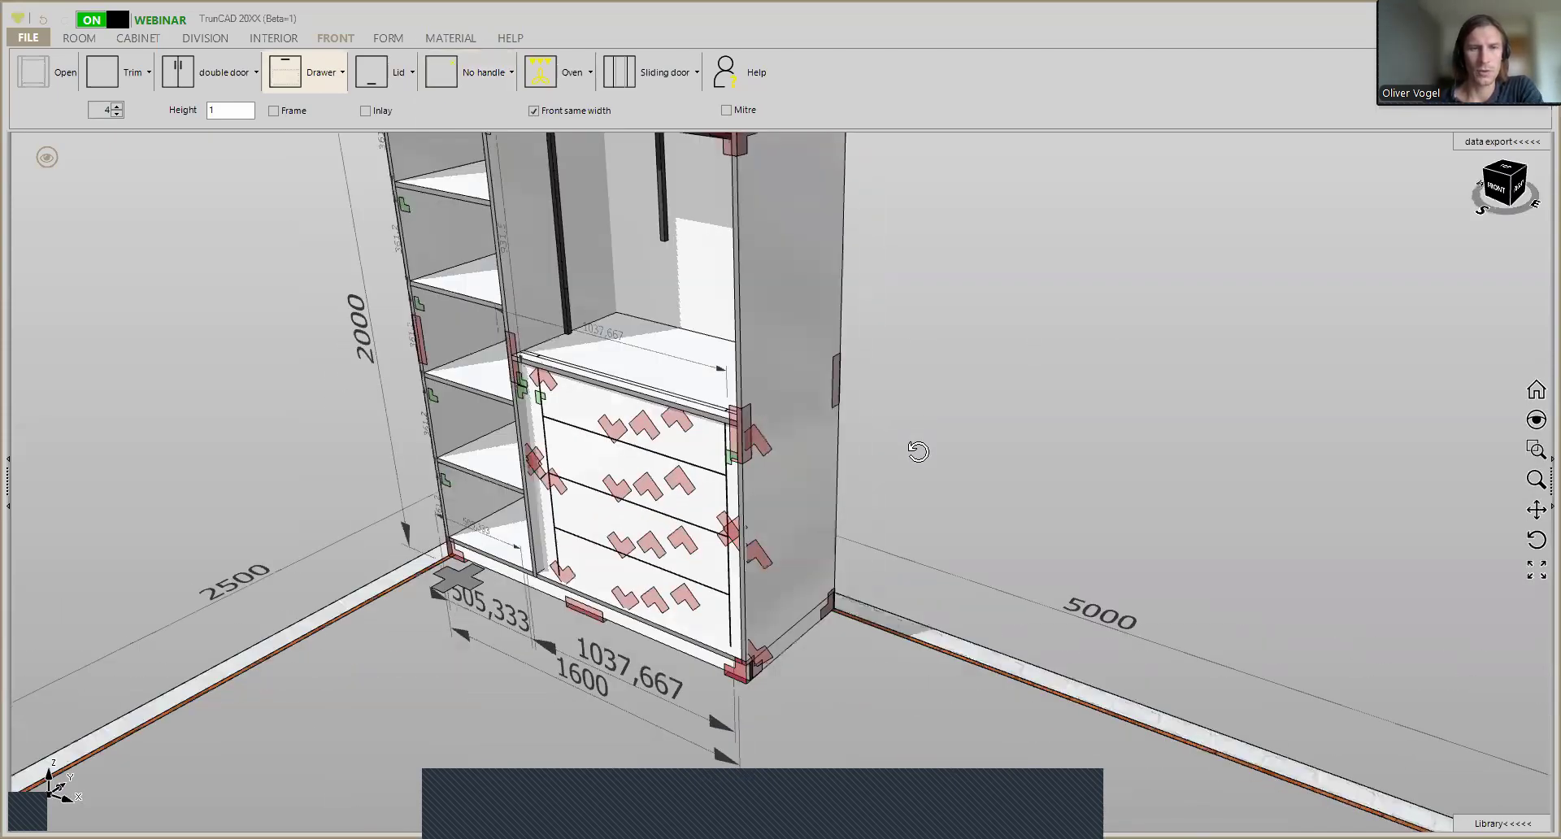
scroll(906, 429, down, 1)
scroll(886, 426, down, 1)
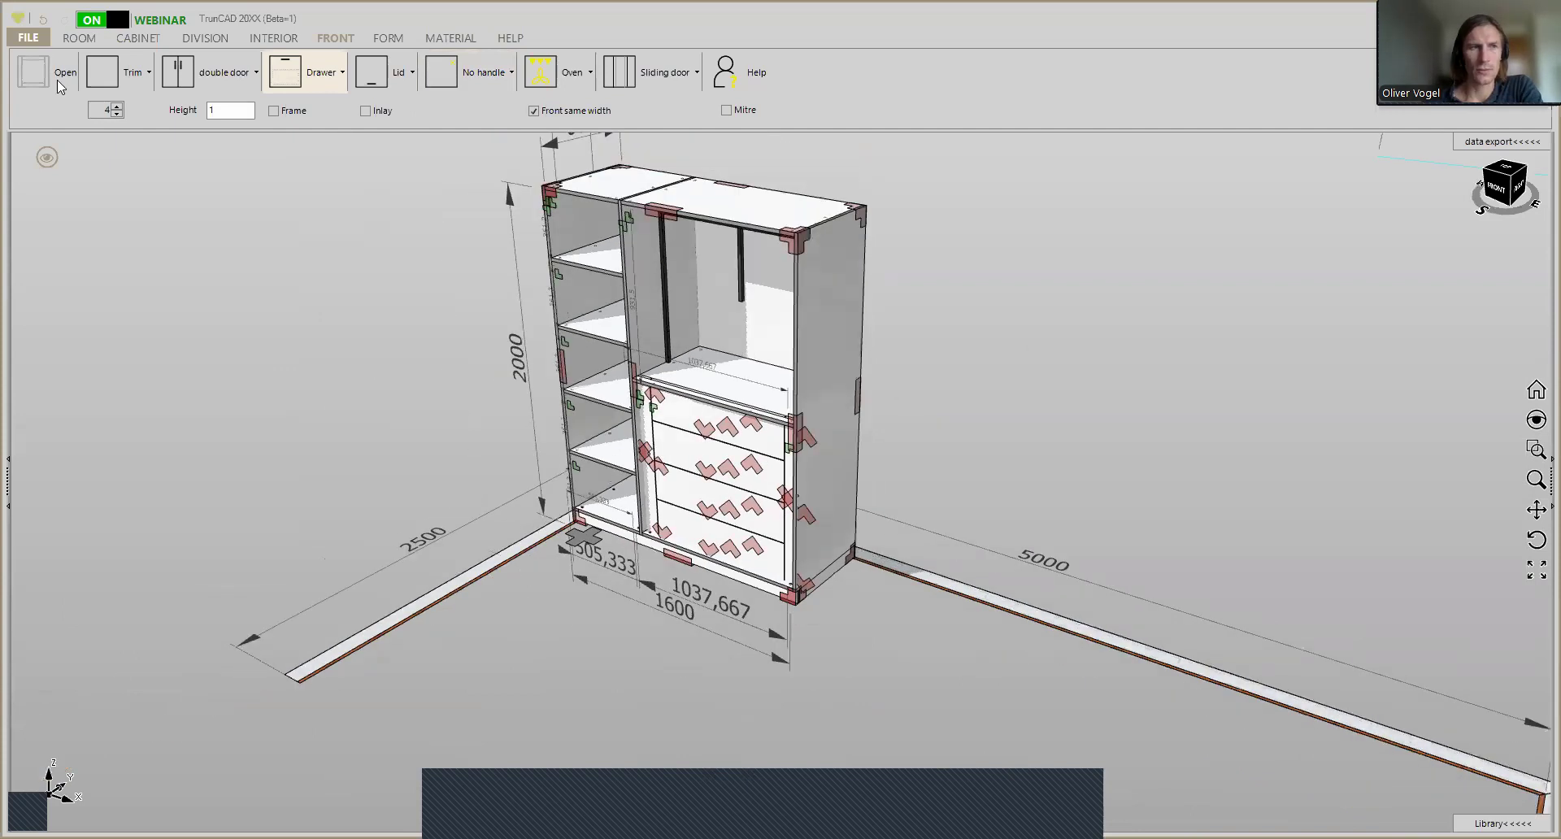
click(47, 159)
click(135, 113)
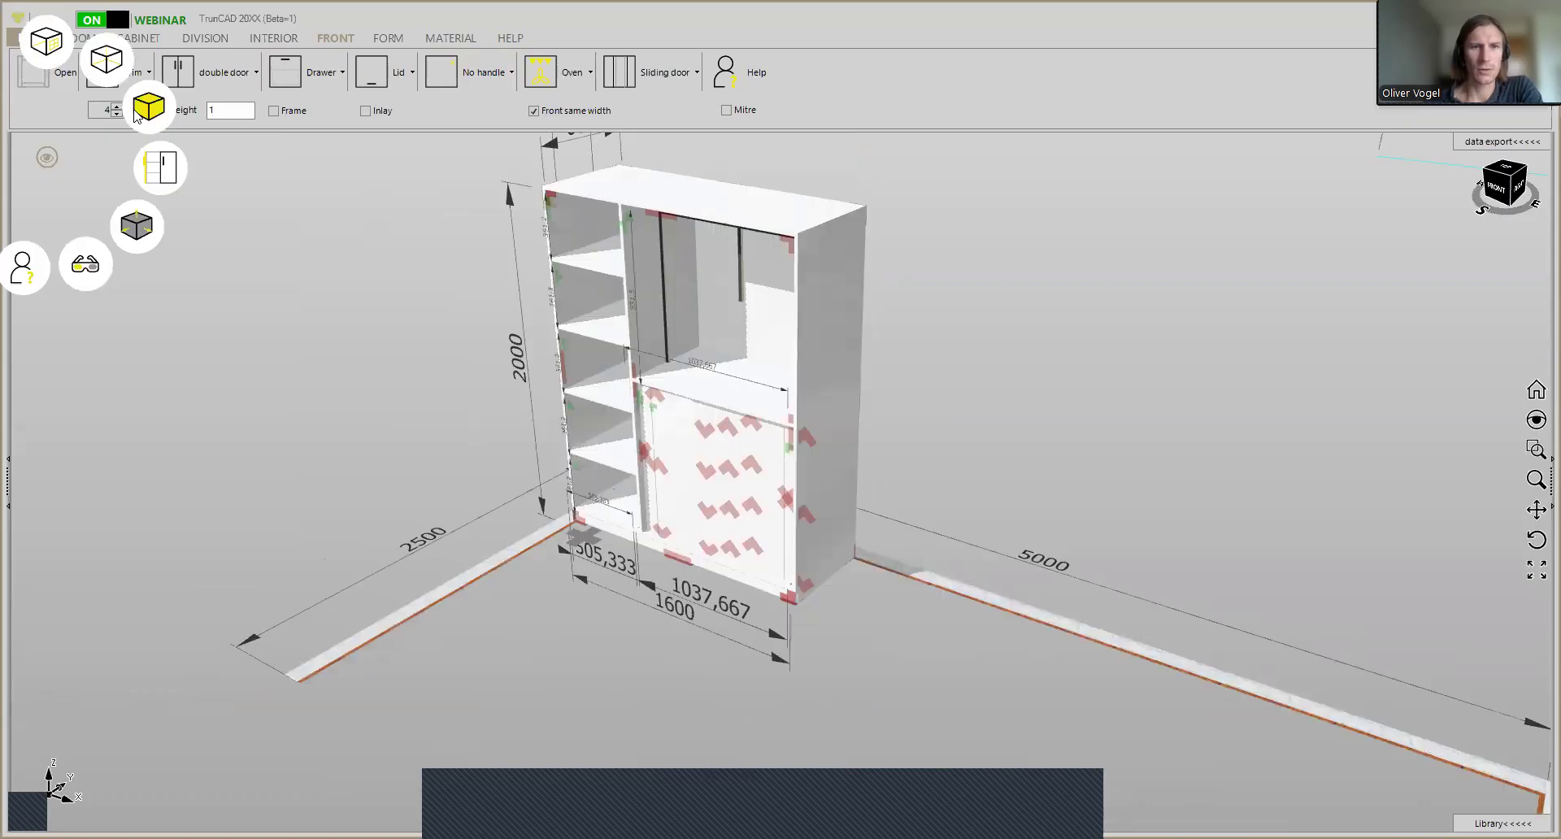
mouse_move(927, 346)
middle_down()
mouse_move(970, 304)
mouse_move(926, 322)
mouse_move(927, 339)
middle_up()
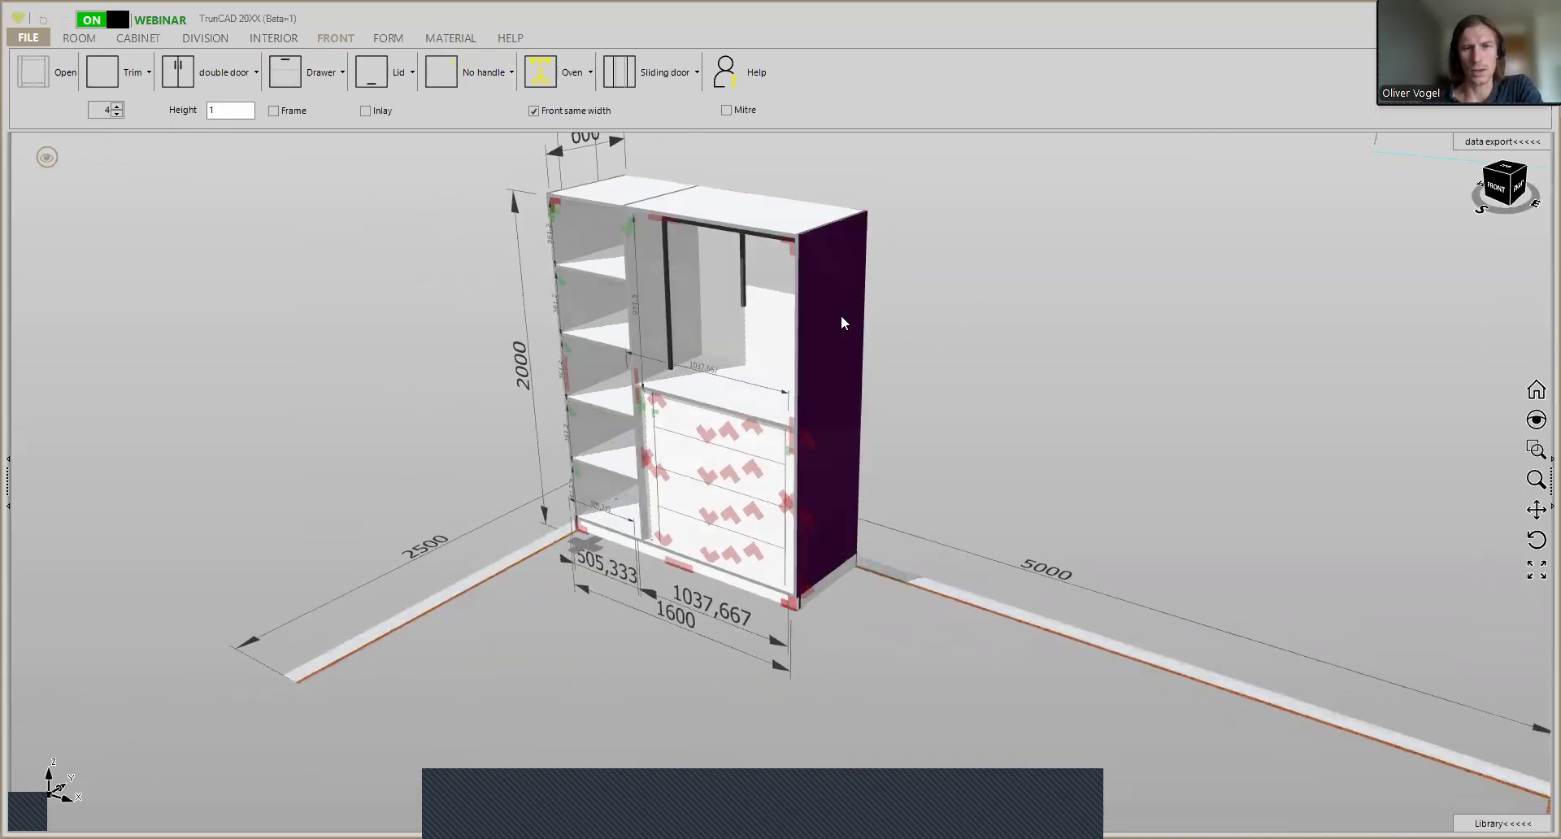
scroll(673, 413, up, 4)
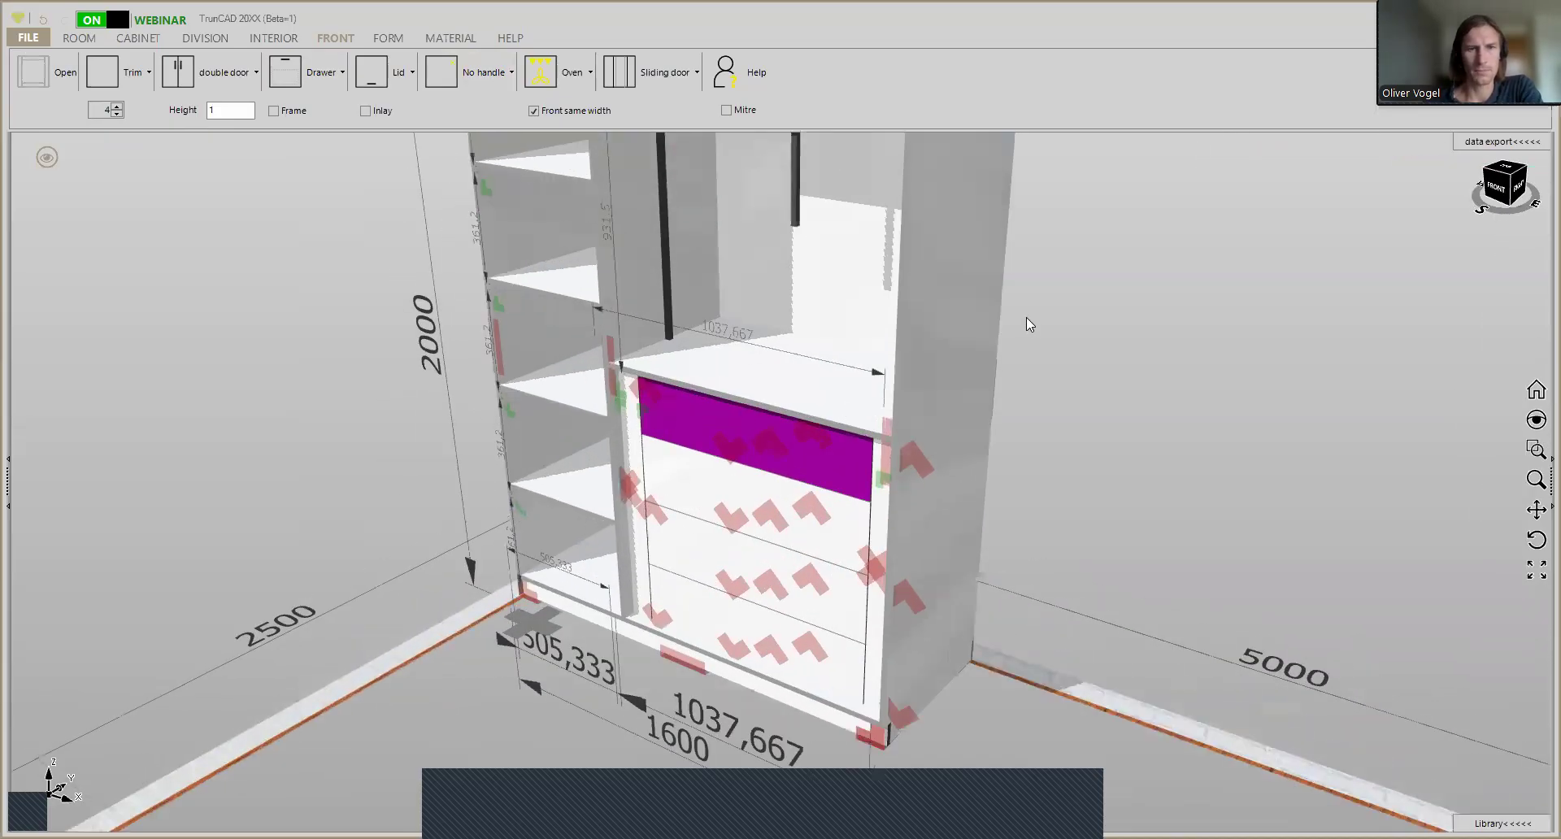
ctrl+middle_drag(1021, 335, 1025, 418)
scroll(1021, 425, down, 2)
click(659, 145)
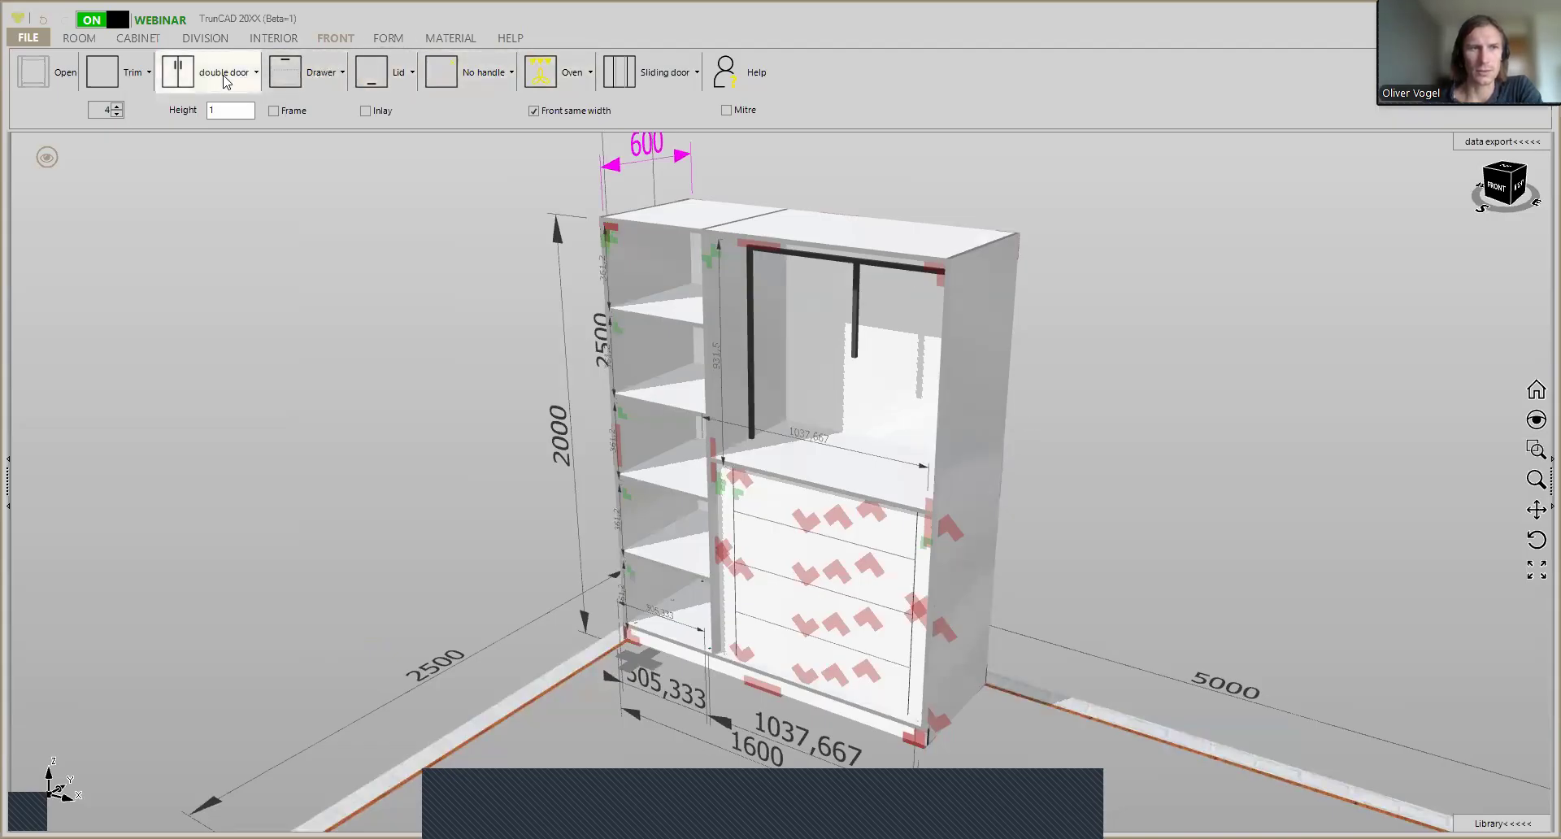
- Set the front count to 1 and insert a full-height double door over the wide bay with the clotheslift and drawers
click(116, 113)
click(117, 114)
click(116, 114)
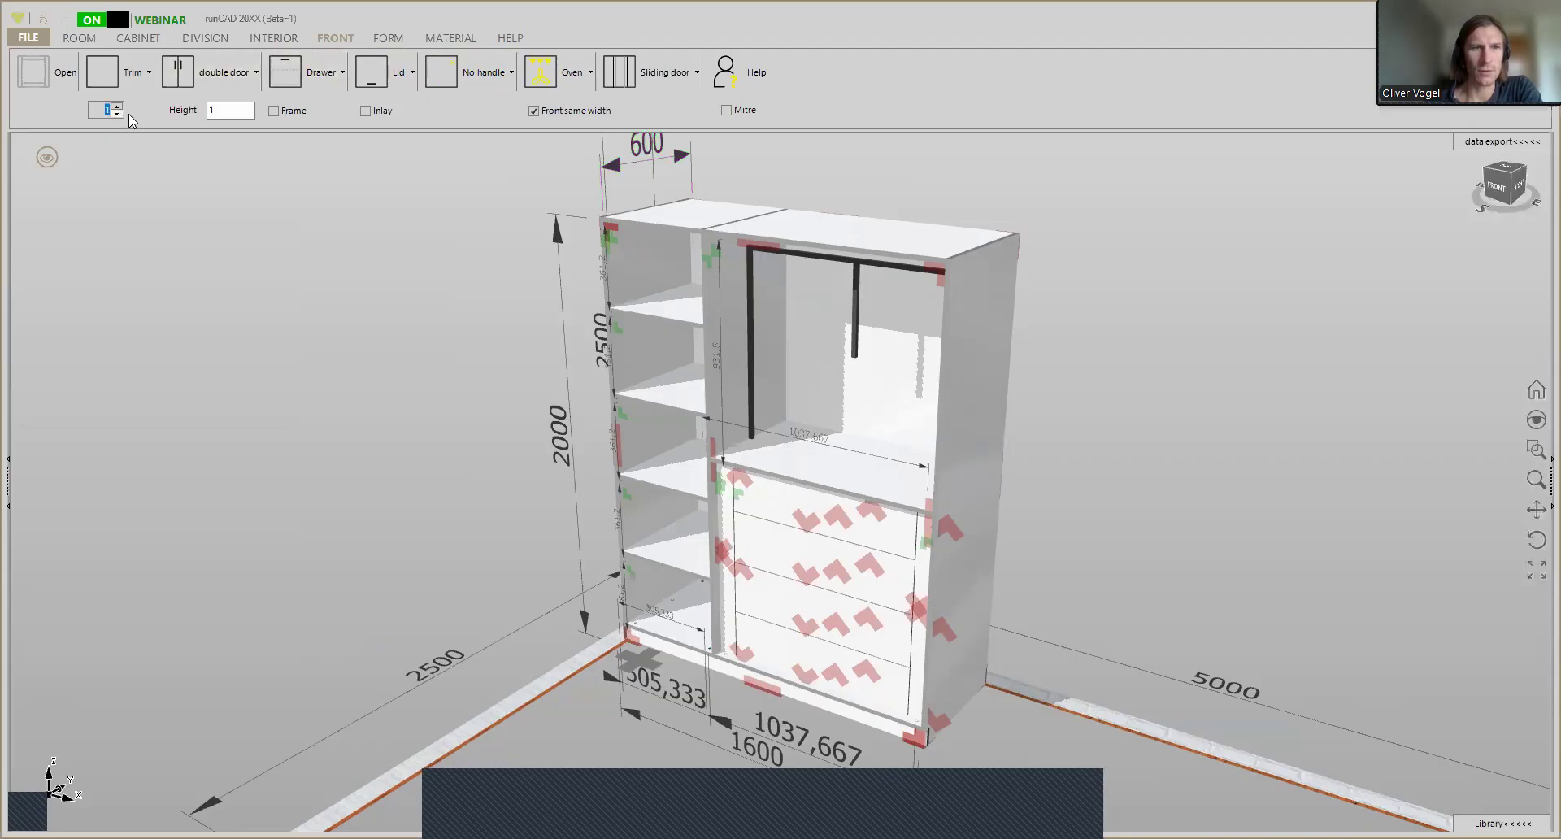
click(195, 72)
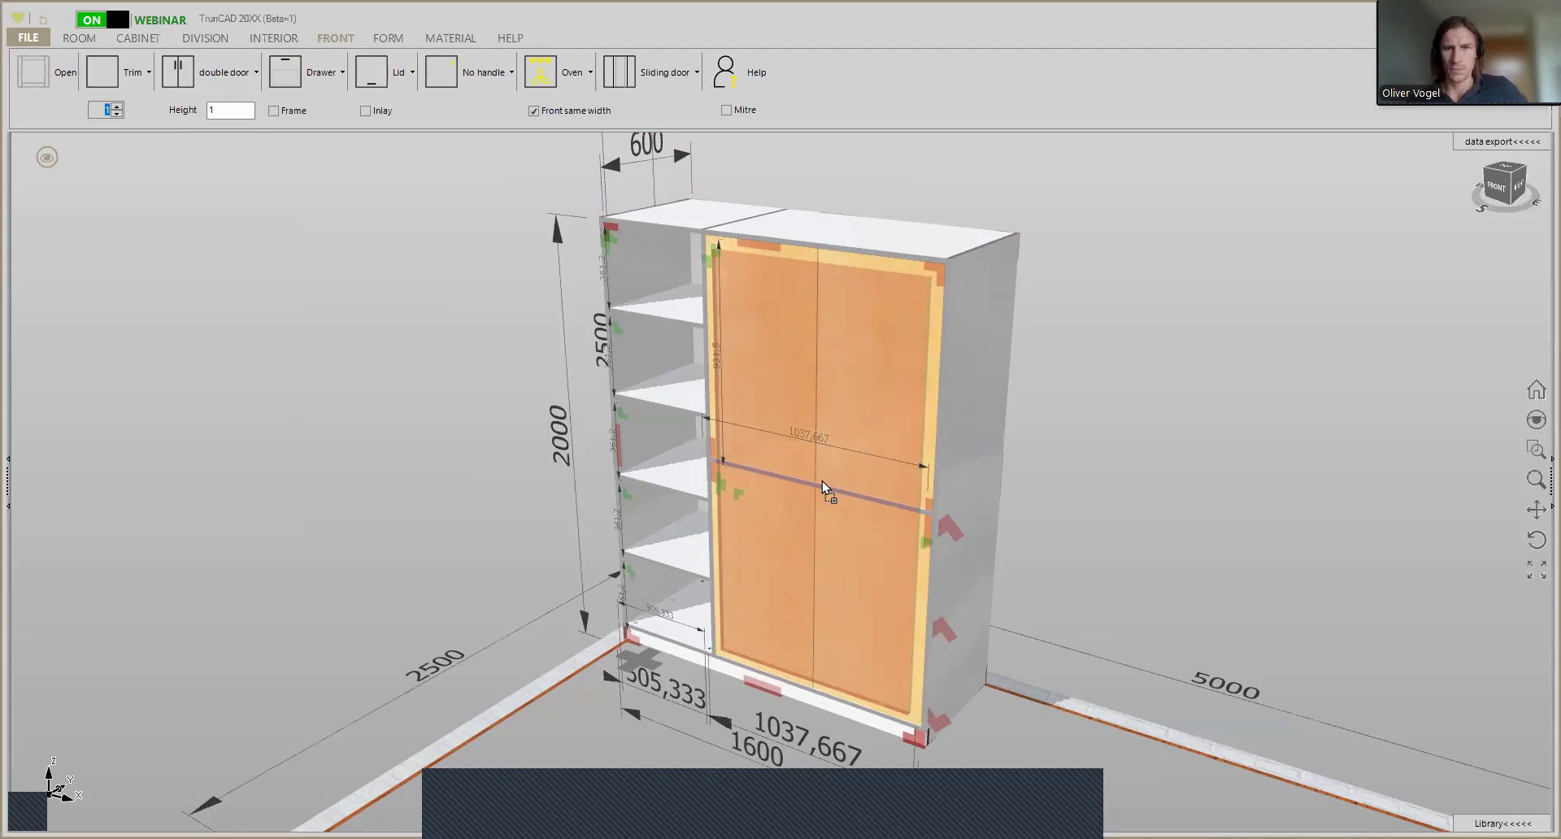
click(823, 478)
- Insert a full-height left door over the narrow shelf bay
mouse_move(979, 395)
middle_down()
mouse_move(1033, 391)
mouse_move(1003, 404)
middle_up()
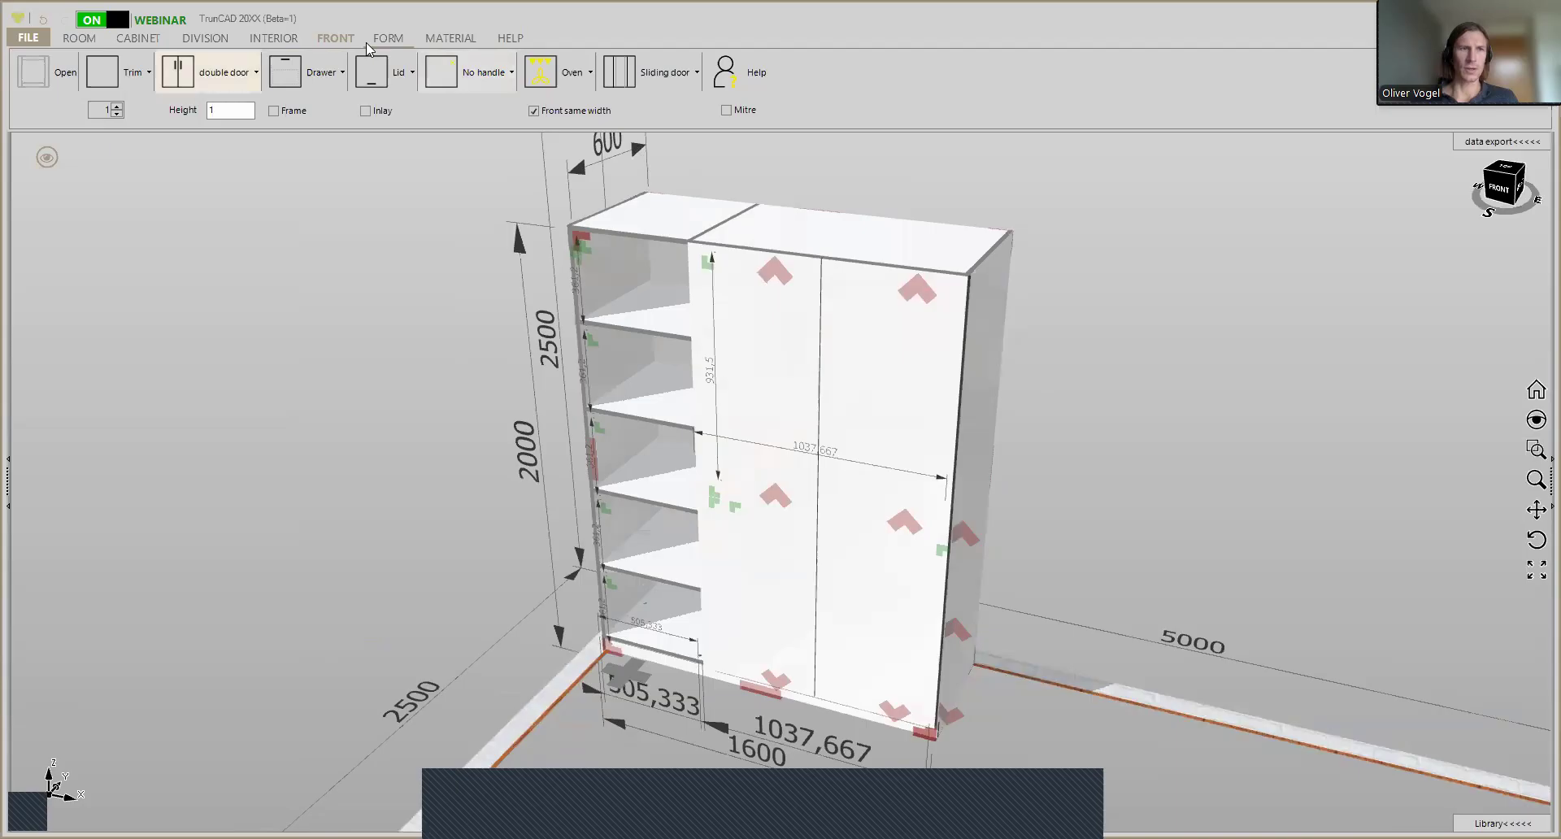
click(228, 80)
click(224, 108)
click(203, 77)
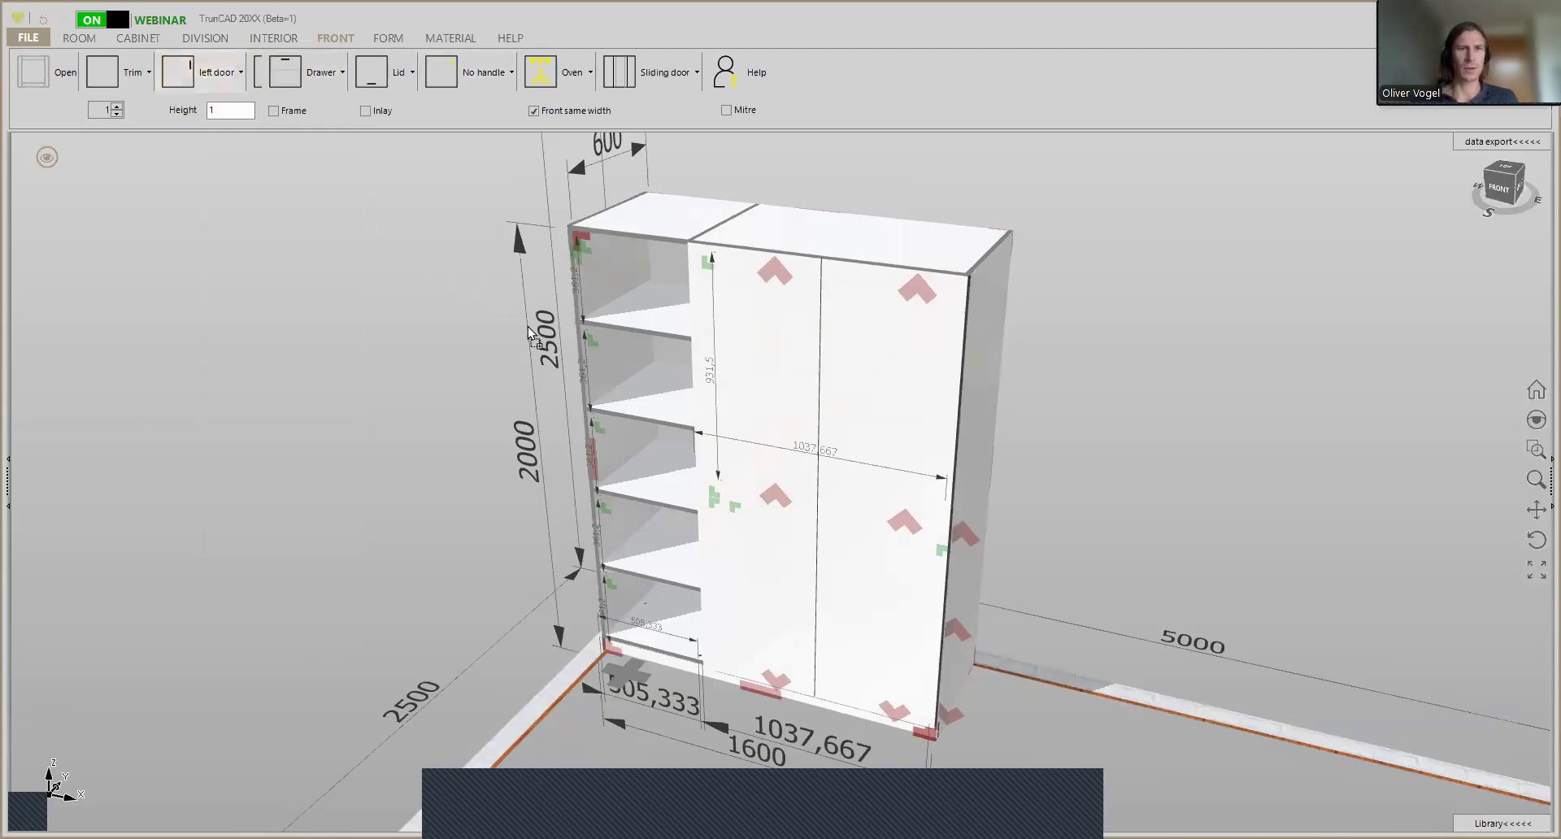
click(623, 335)
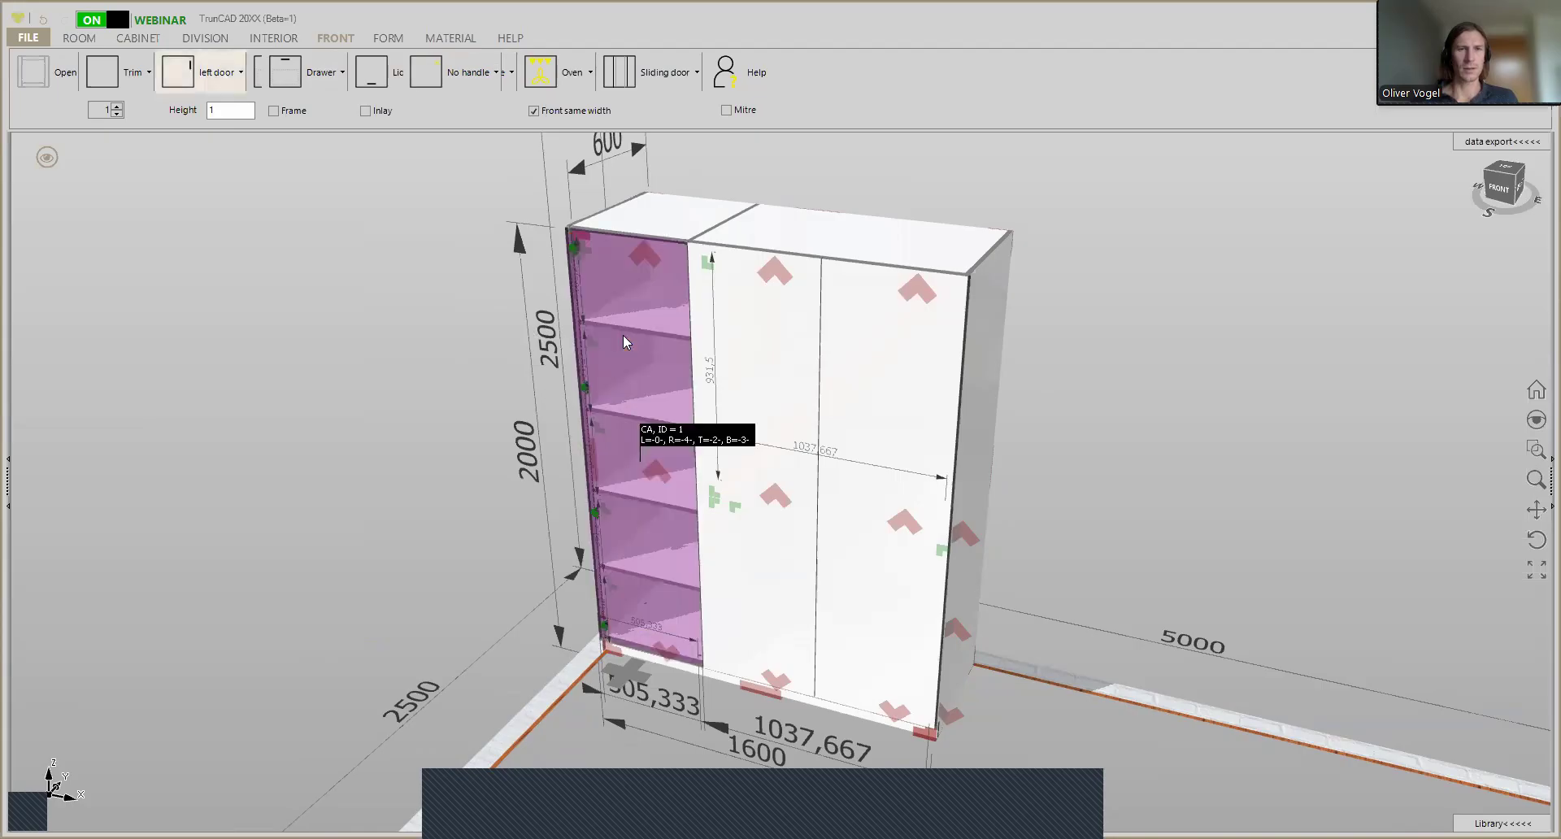
- Examine the gap between the door and the carcass at the wardrobe's upper front corner beside the outer side panel
scroll(955, 259, up, 5)
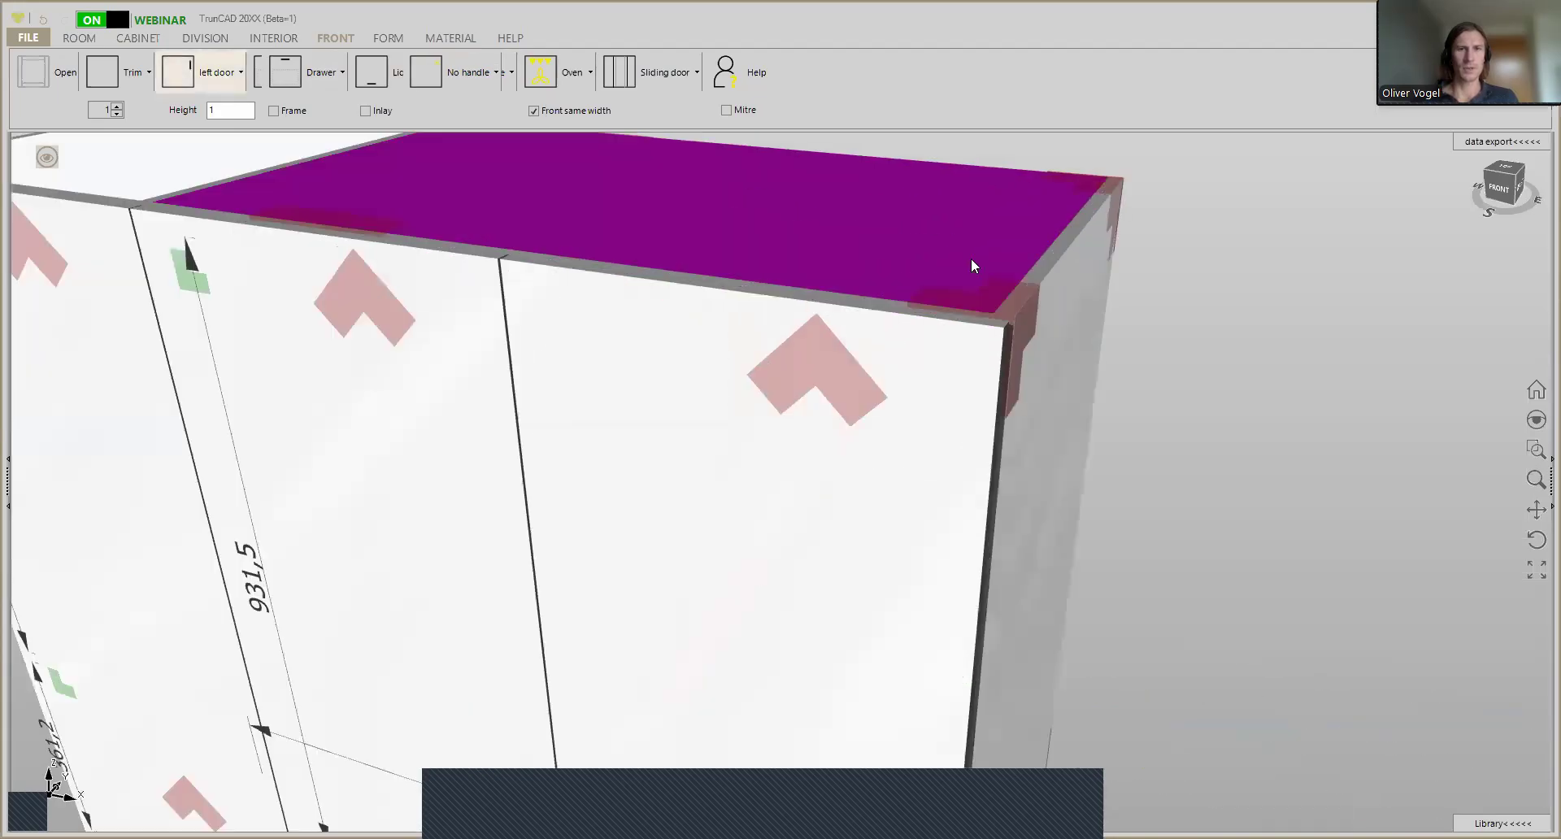
middle_drag(1038, 269, 955, 270)
scroll(862, 251, up, 5)
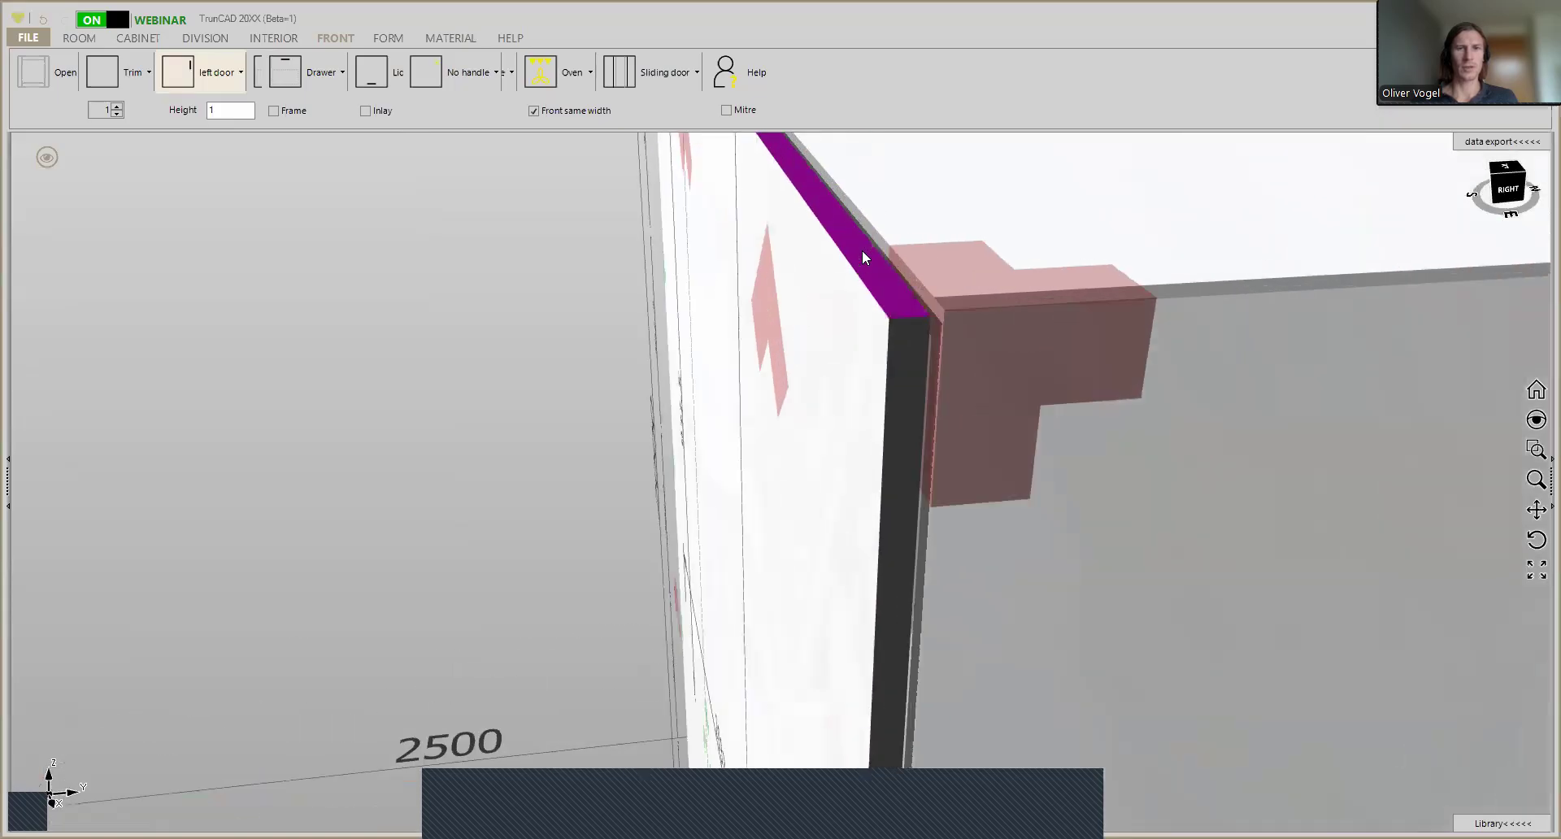
middle_drag(922, 277, 903, 254)
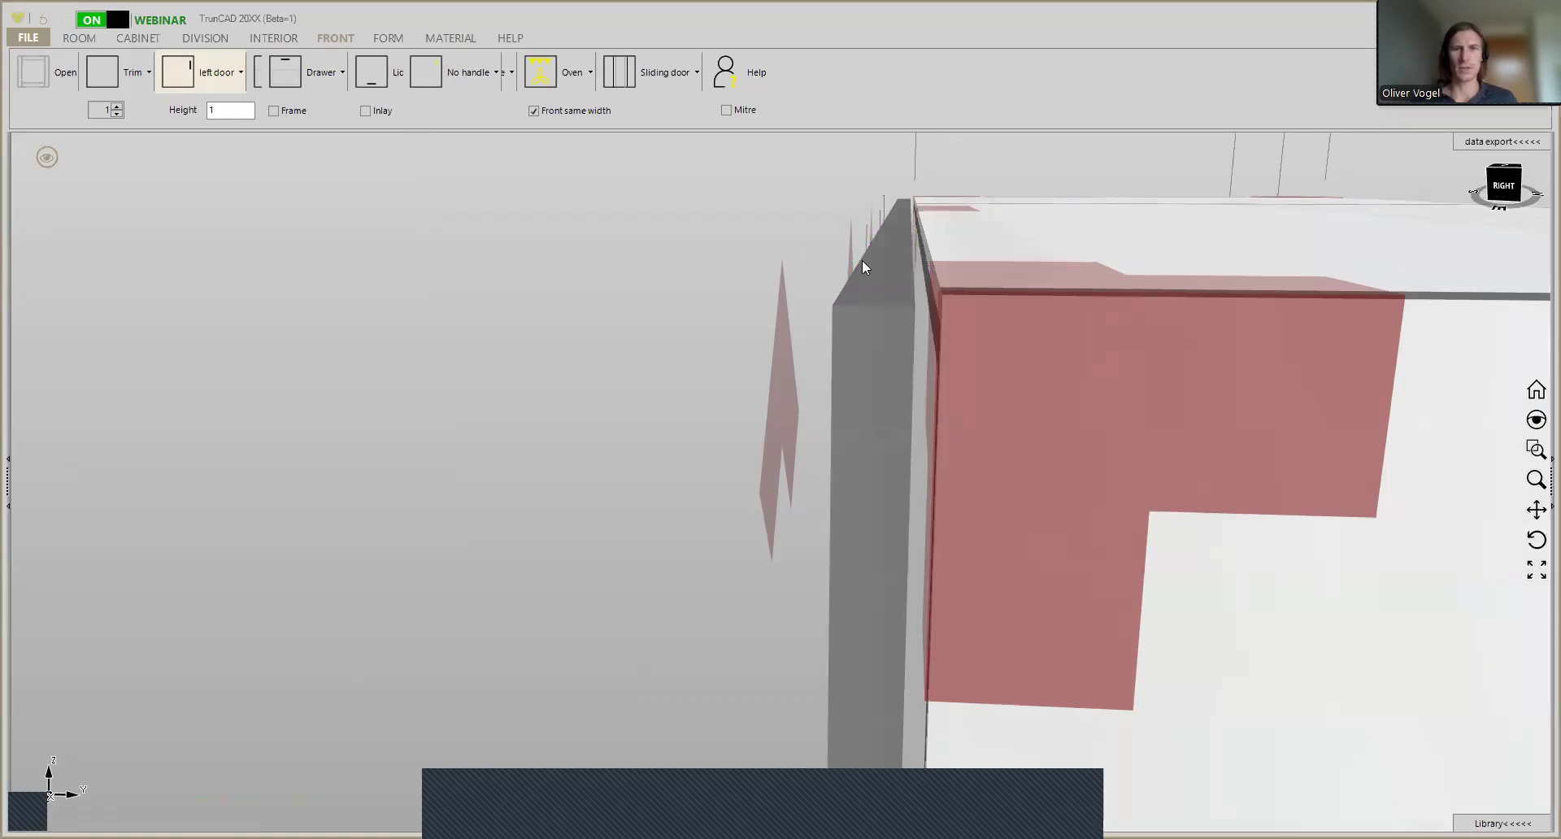
middle_drag(903, 271, 906, 276)
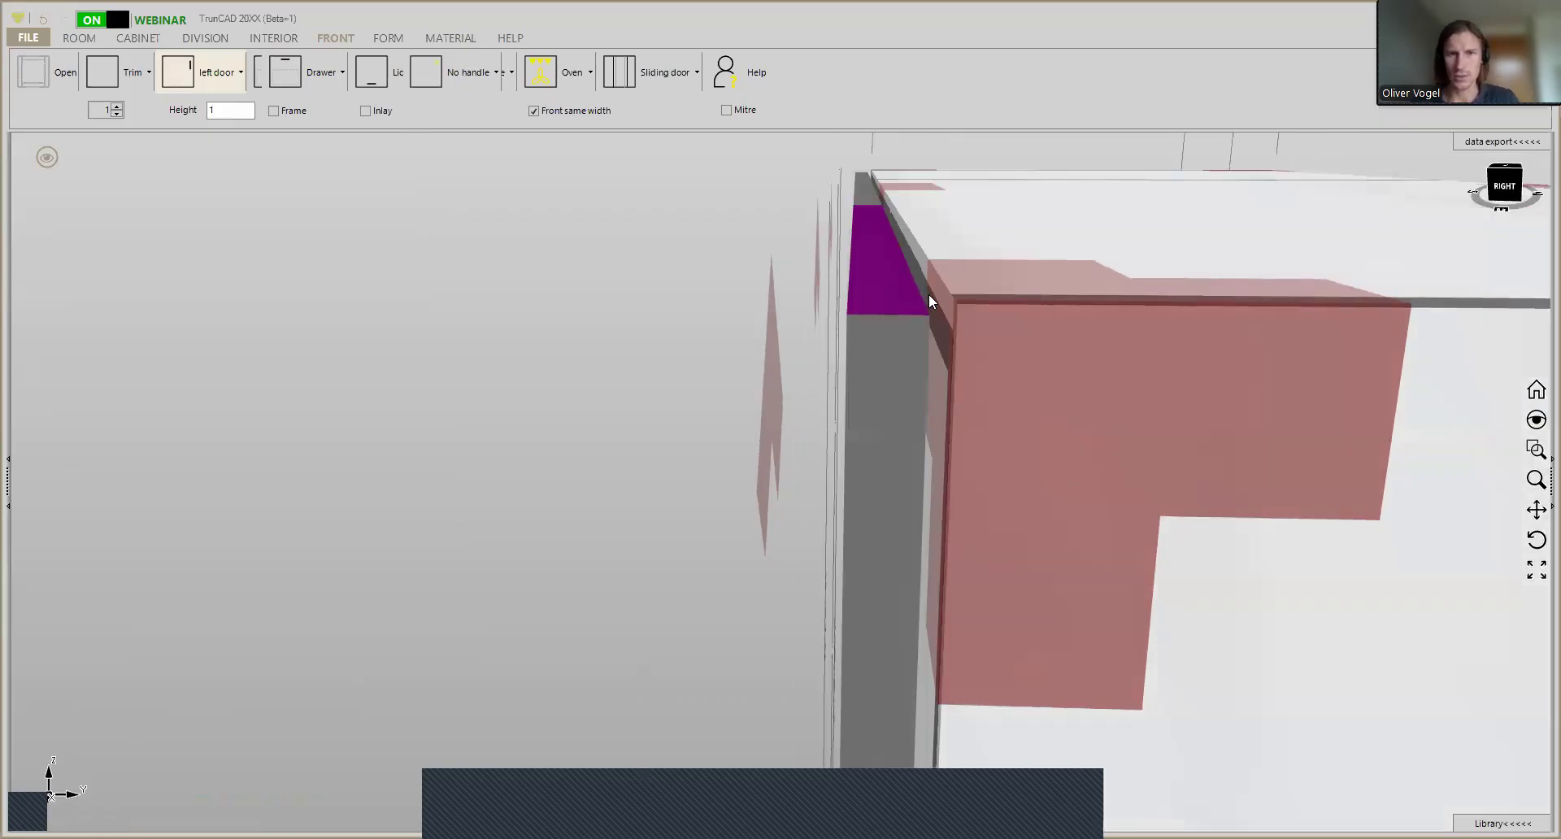
scroll(957, 305, up, 2)
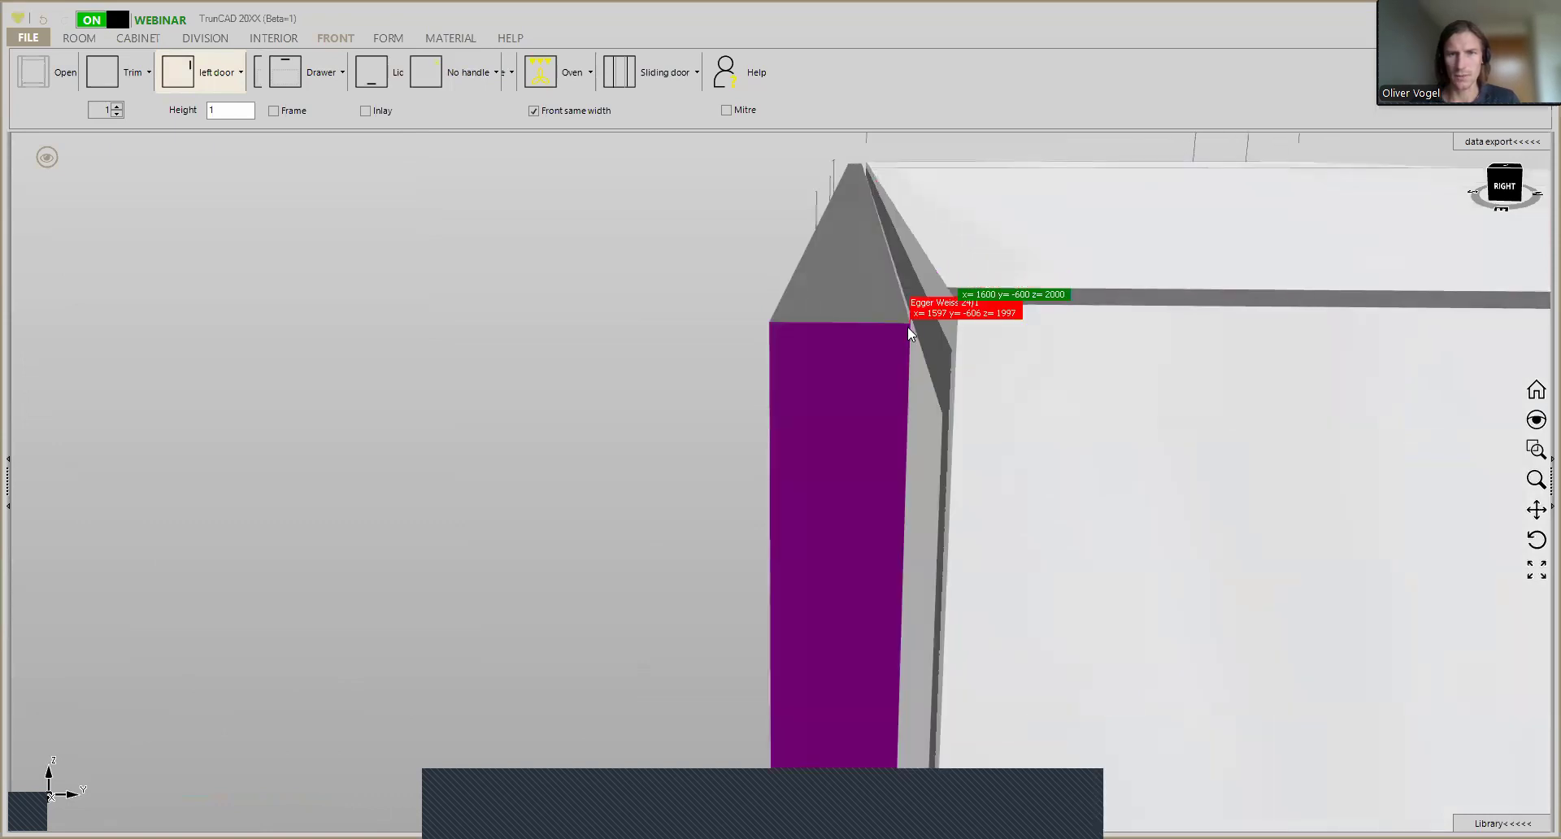
click(907, 325)
click(831, 476)
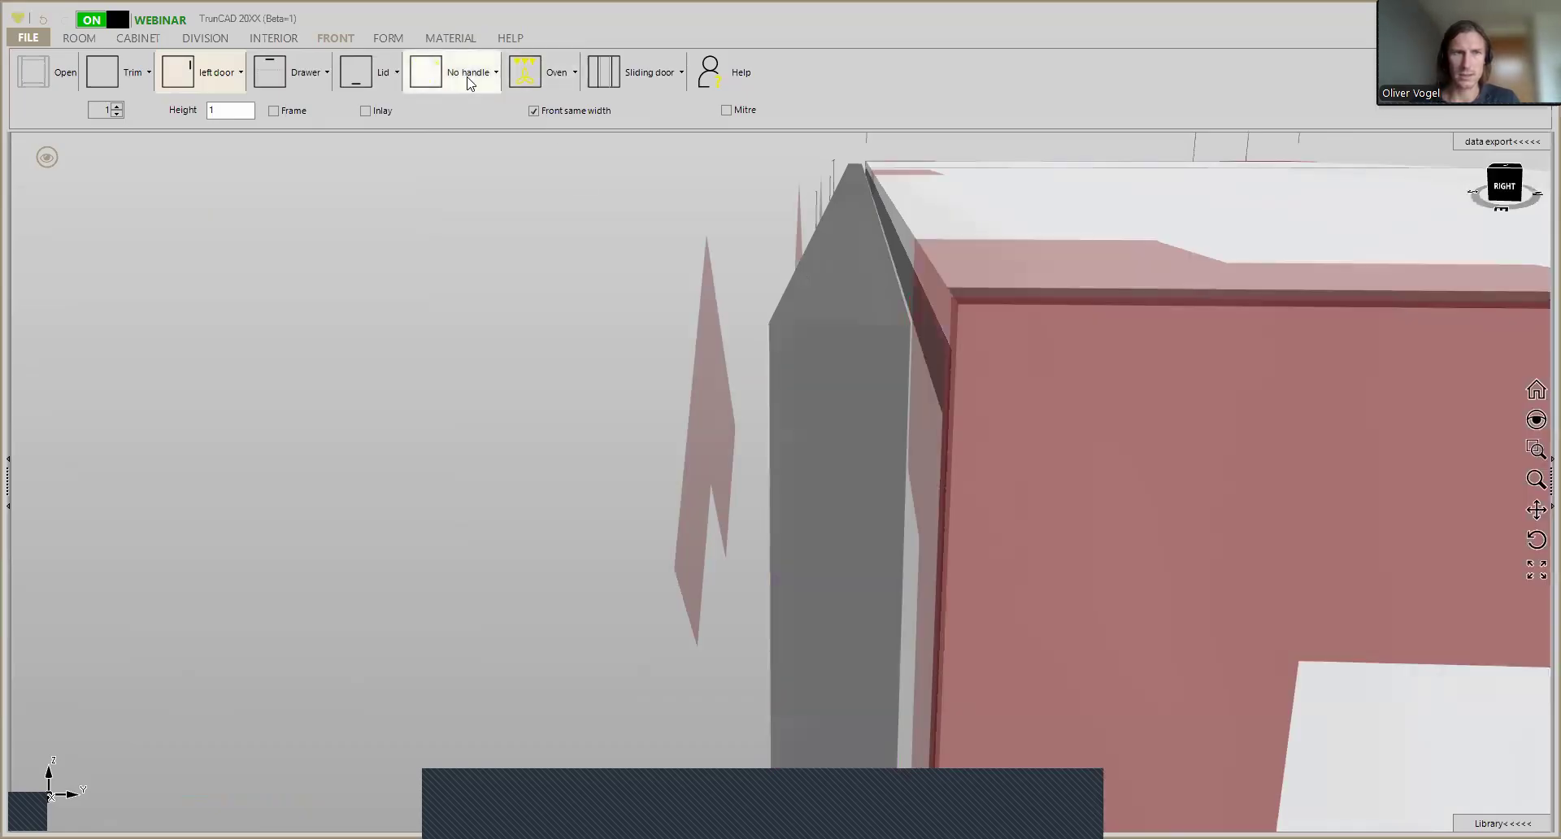
- Try a front dampener depth of 7,2 and restore the depth to 7,6
click(470, 82)
mouse_move(480, 364)
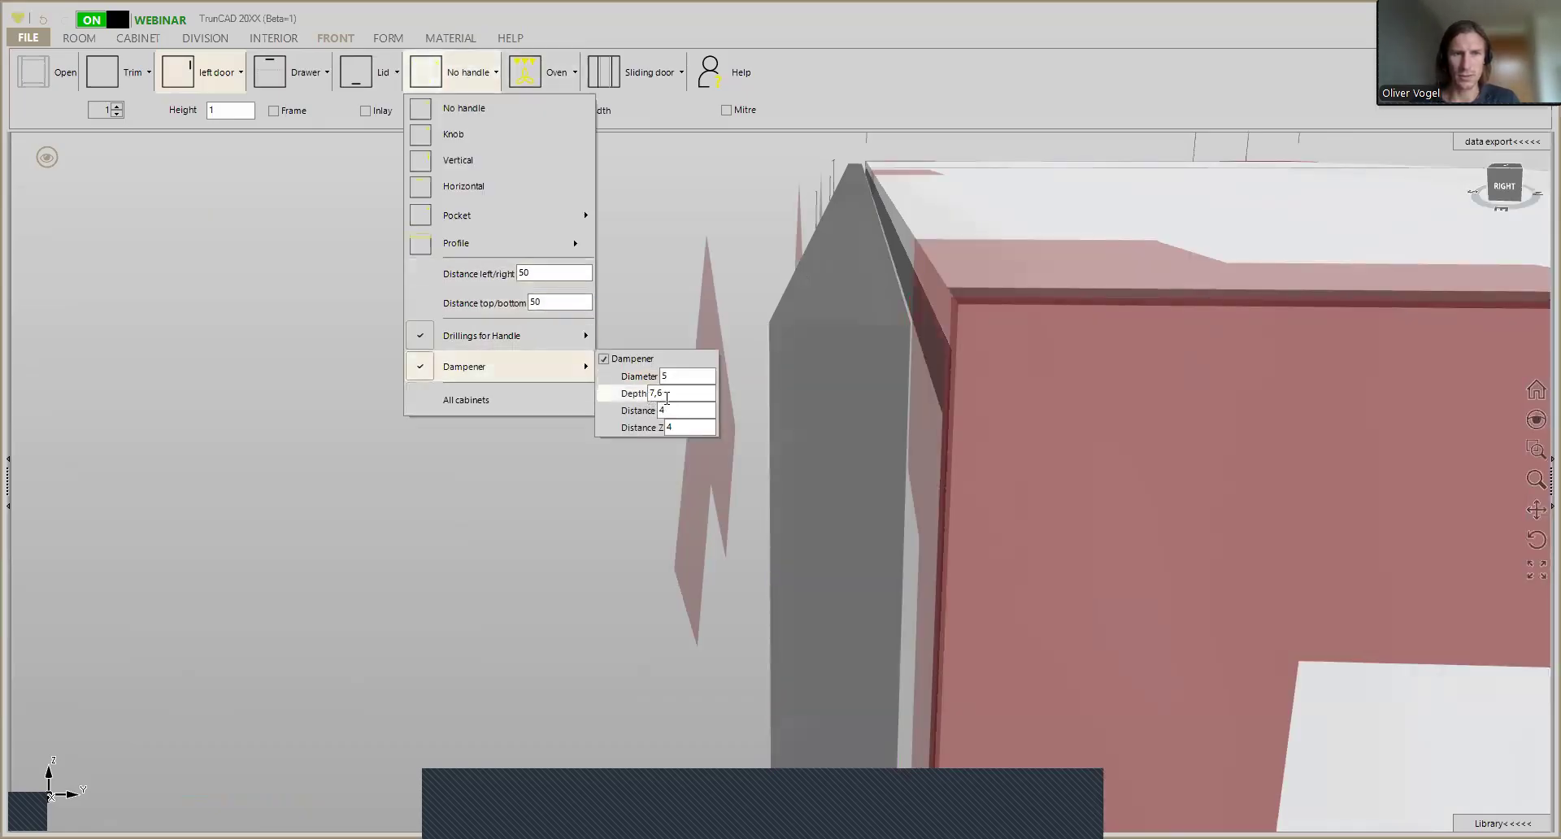
double_click(670, 395)
text(0)
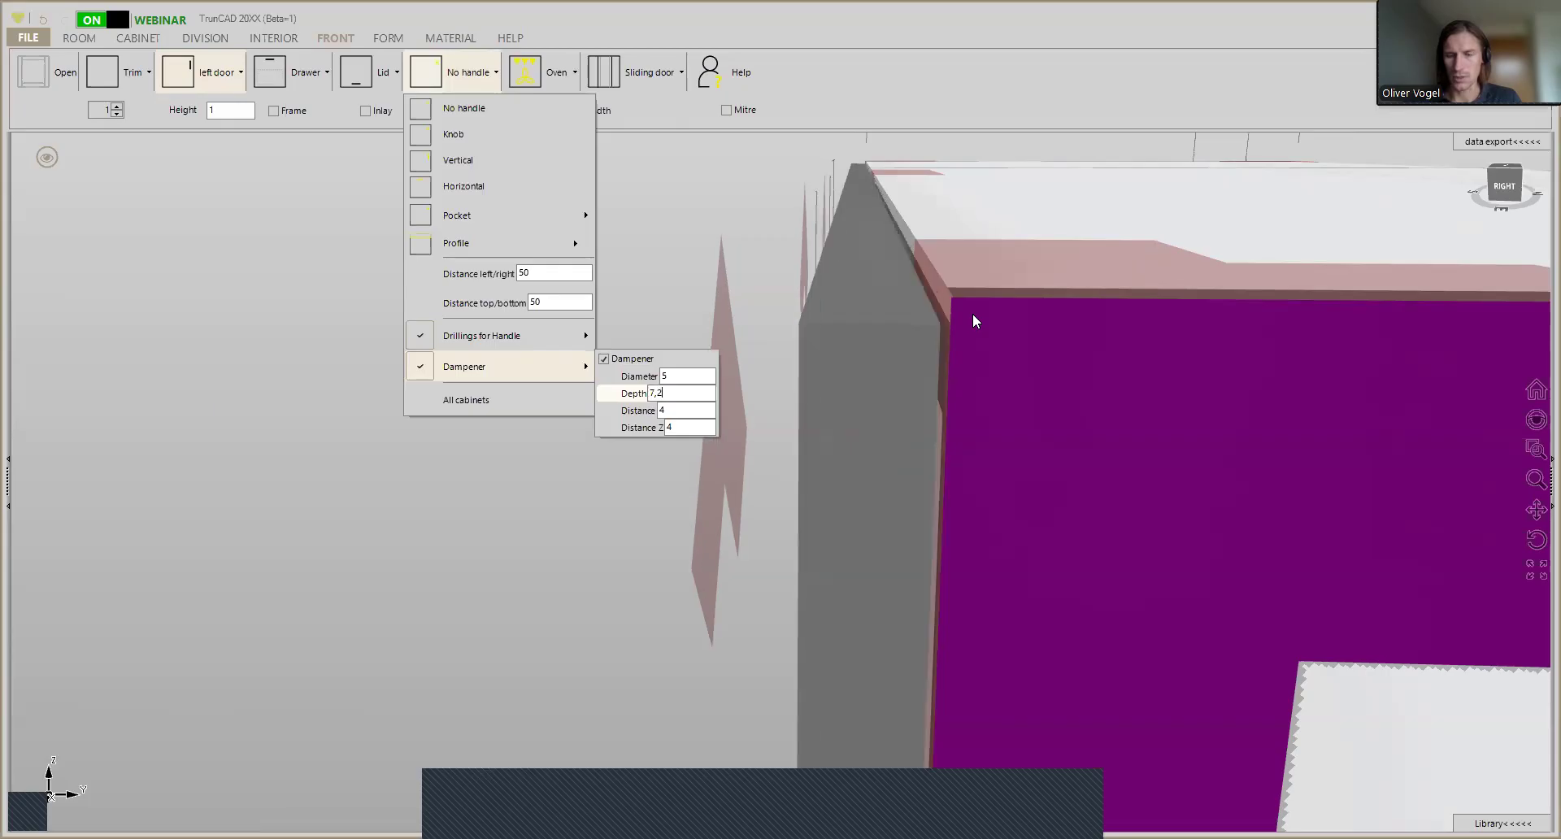
text(6)
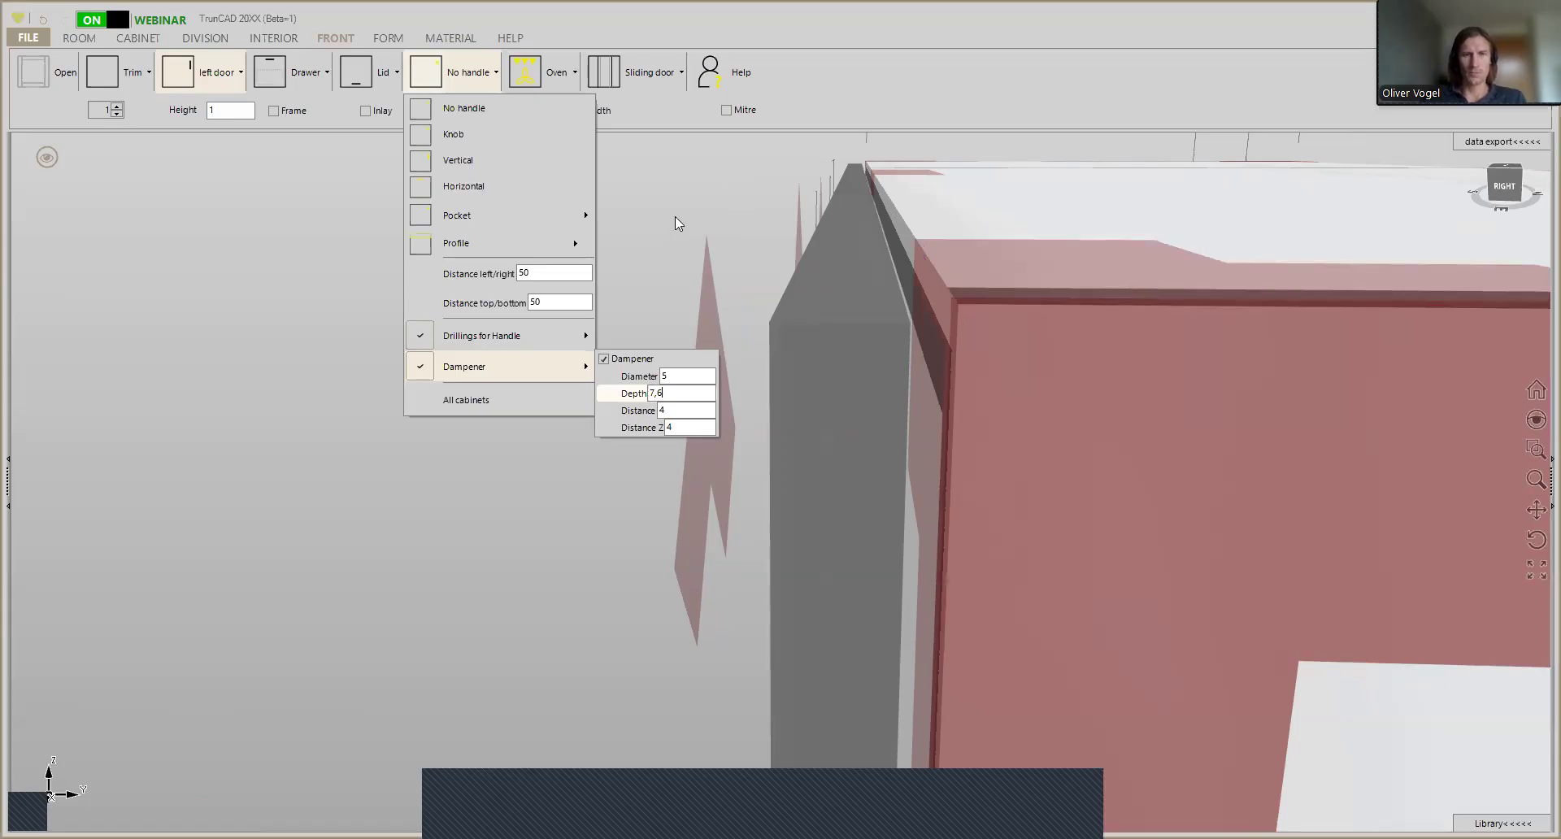
- Display the whole wardrobe with its doors and interior drawers opened
scroll(657, 237, down, 5)
middle_drag(657, 237, 763, 251)
scroll(757, 248, down, 3)
scroll(756, 254, down, 6)
middle_drag(748, 332, 805, 370)
scroll(672, 271, down, 2)
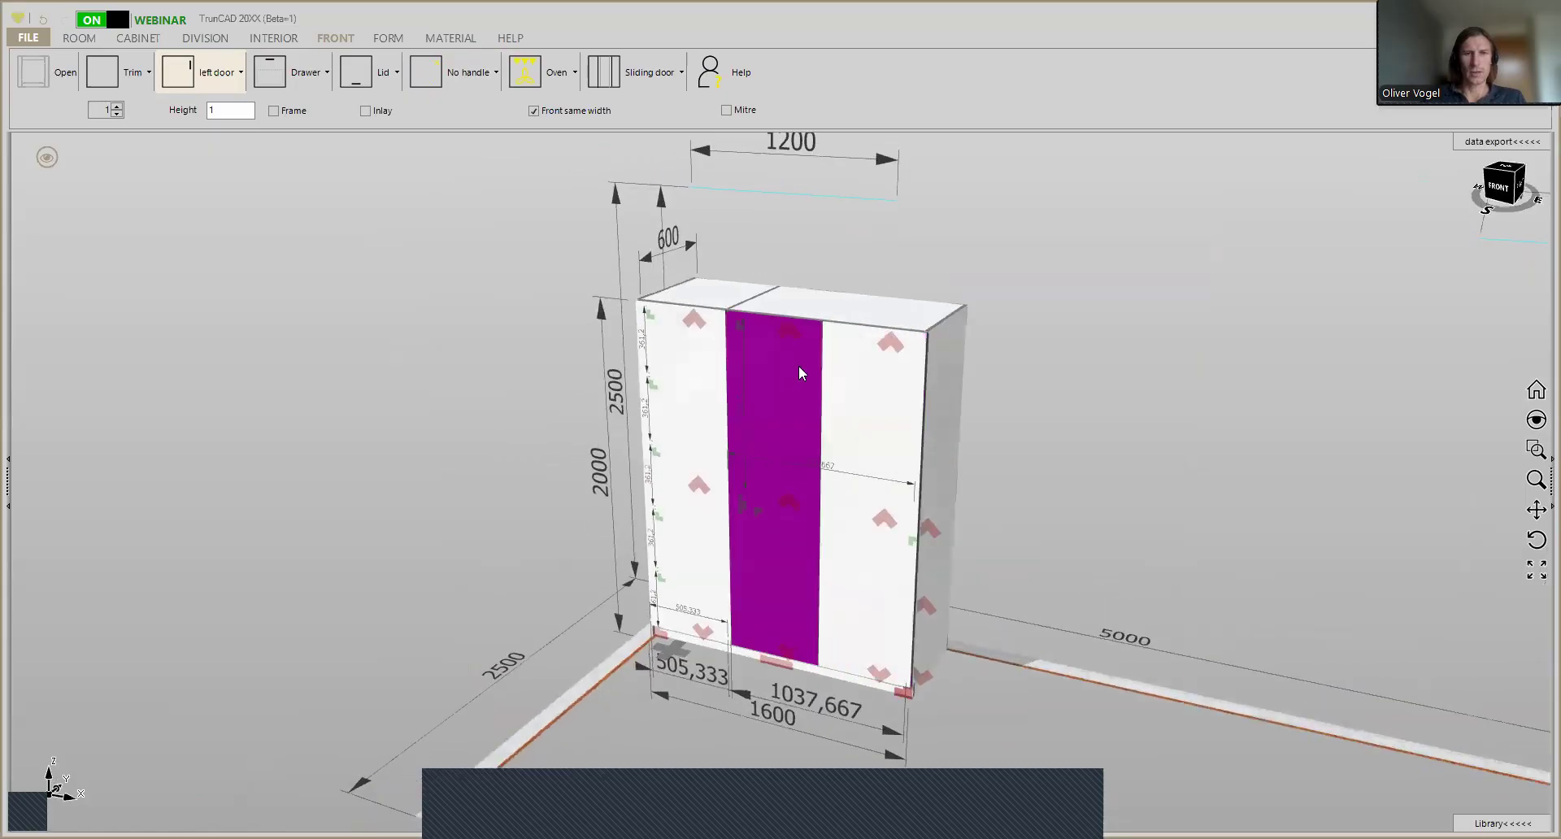
click(46, 158)
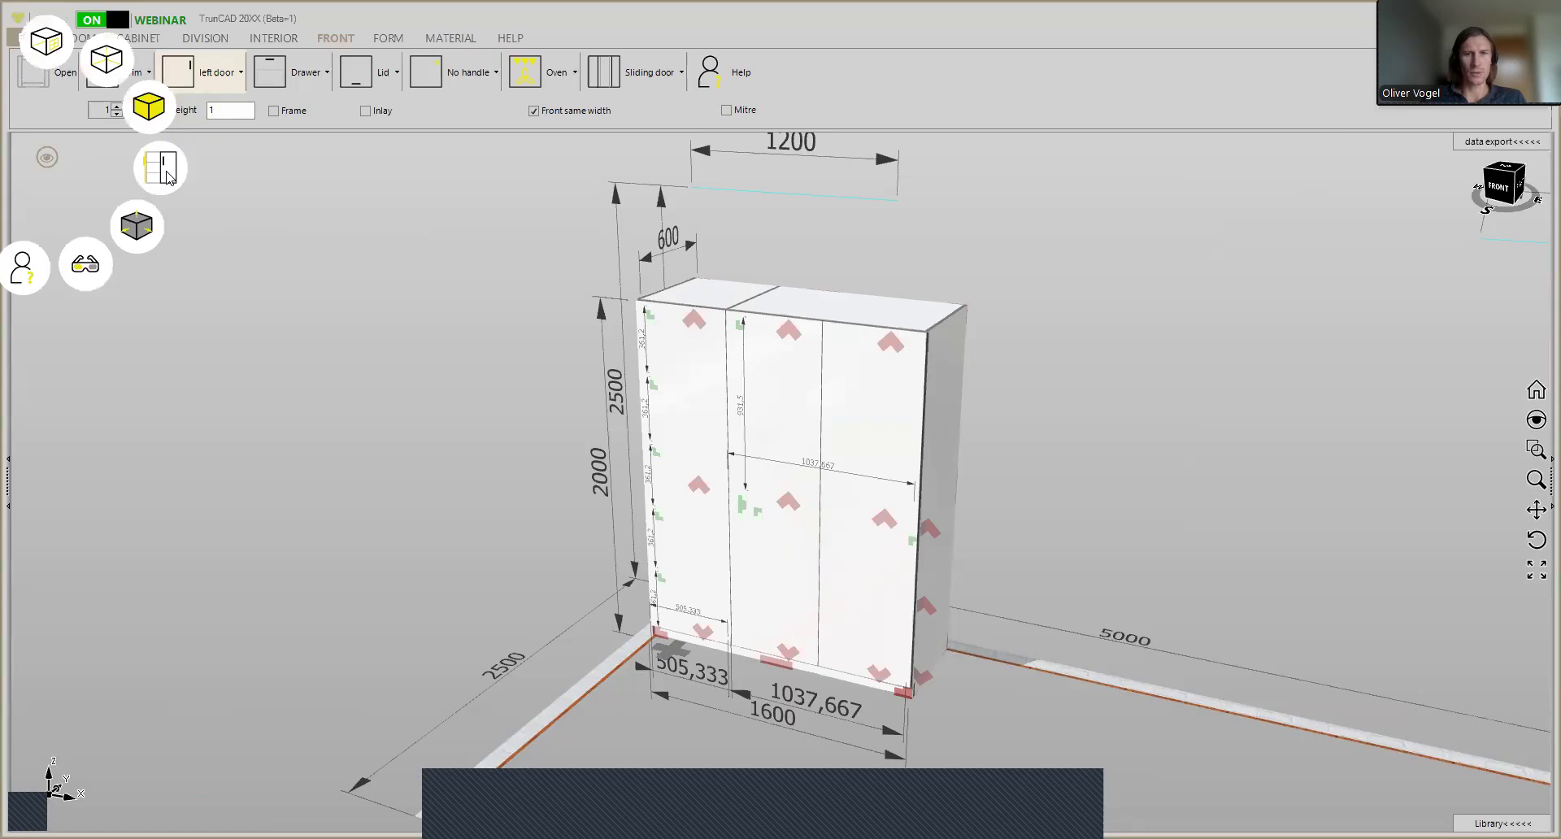
click(166, 177)
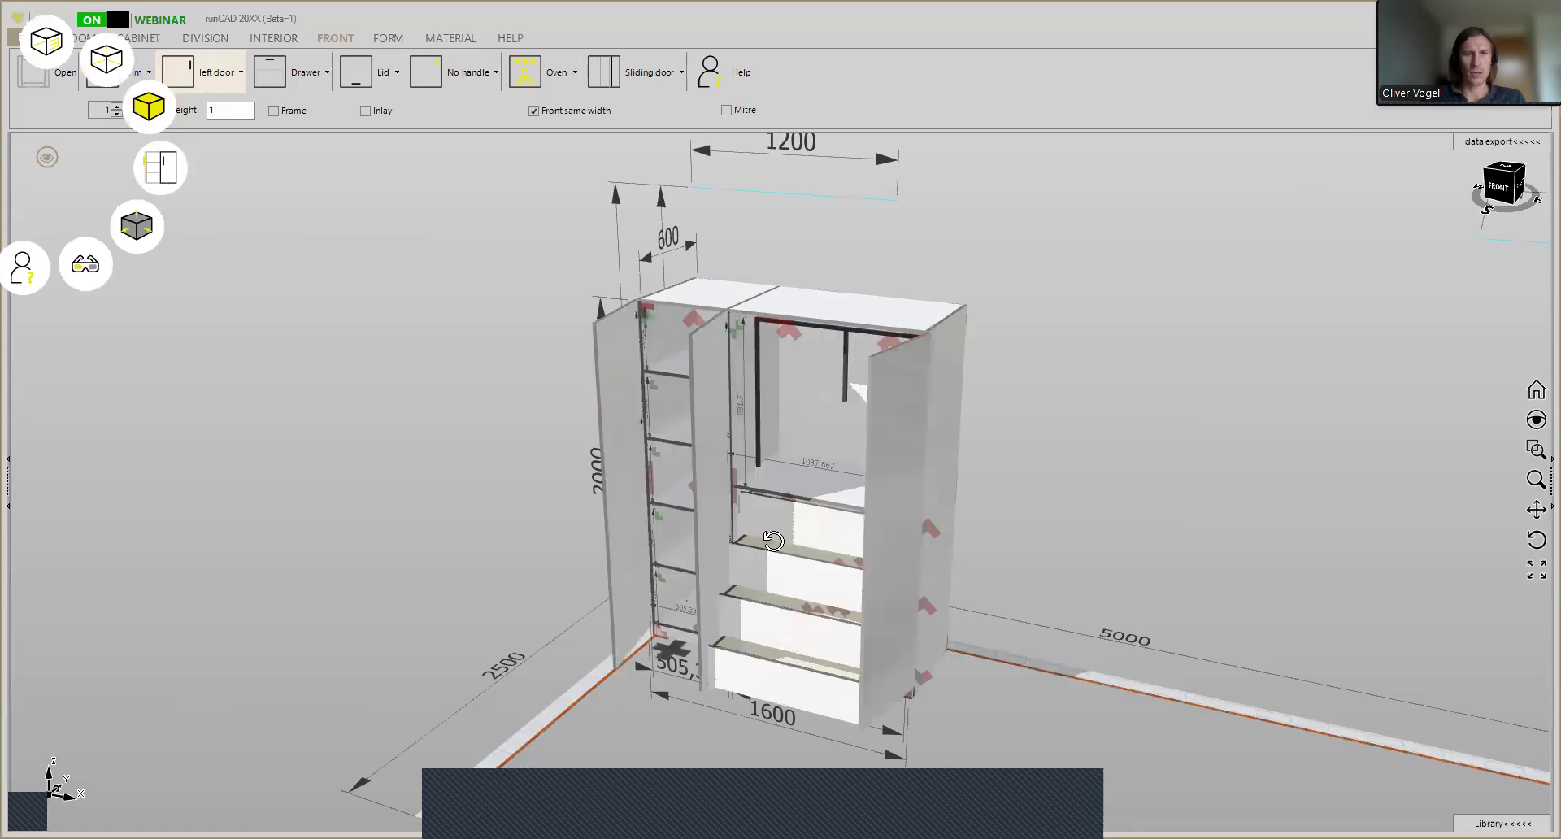
- Set the drawer box construction to 3 (front part passing) and save the drawer box settings
scroll(771, 540, up, 10)
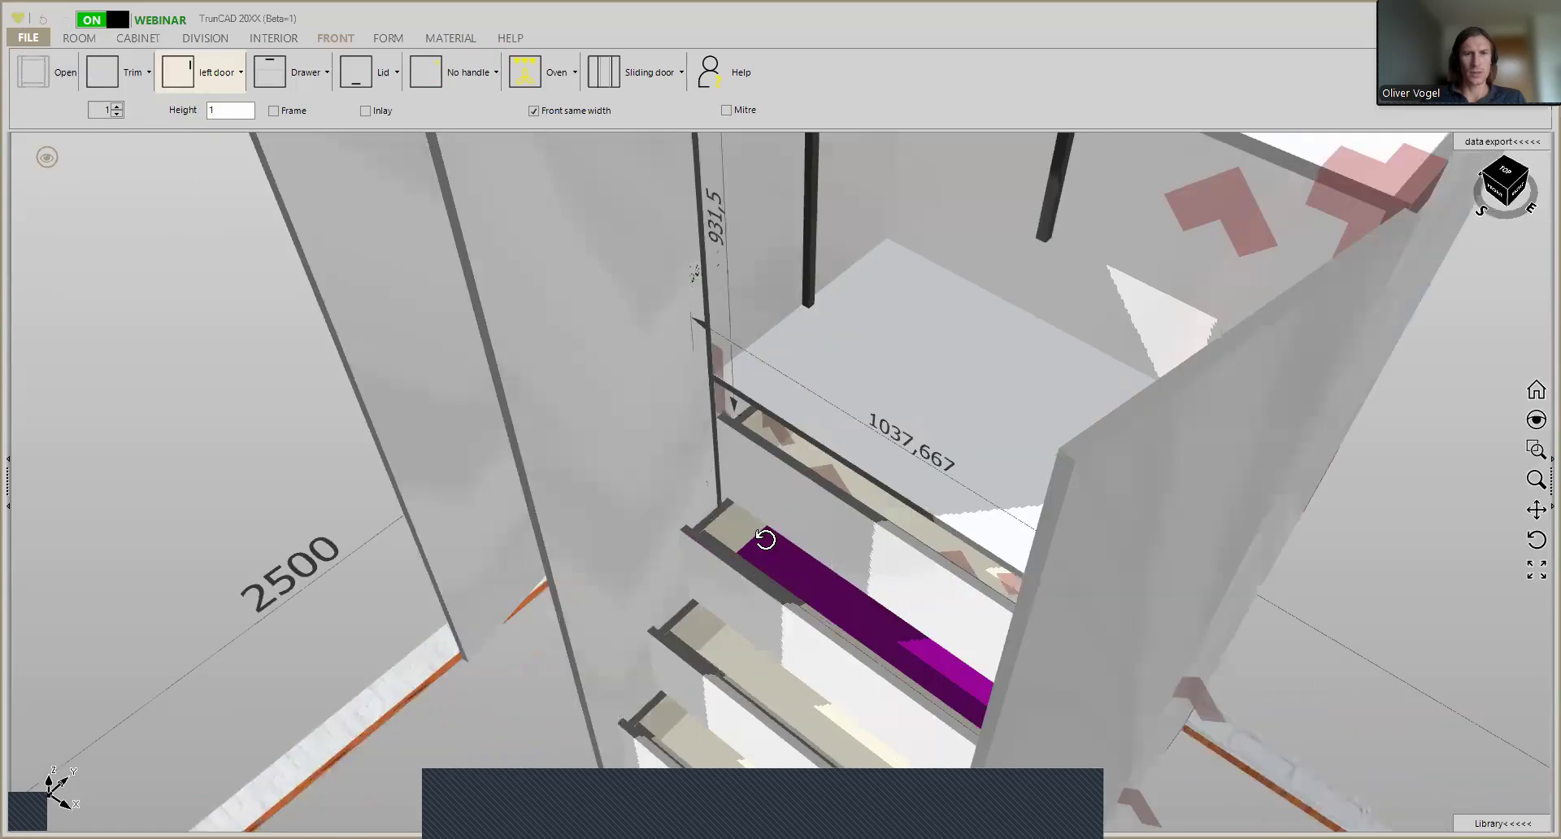
middle_drag(765, 540, 716, 470)
scroll(705, 574, up, 5)
scroll(698, 532, up, 3)
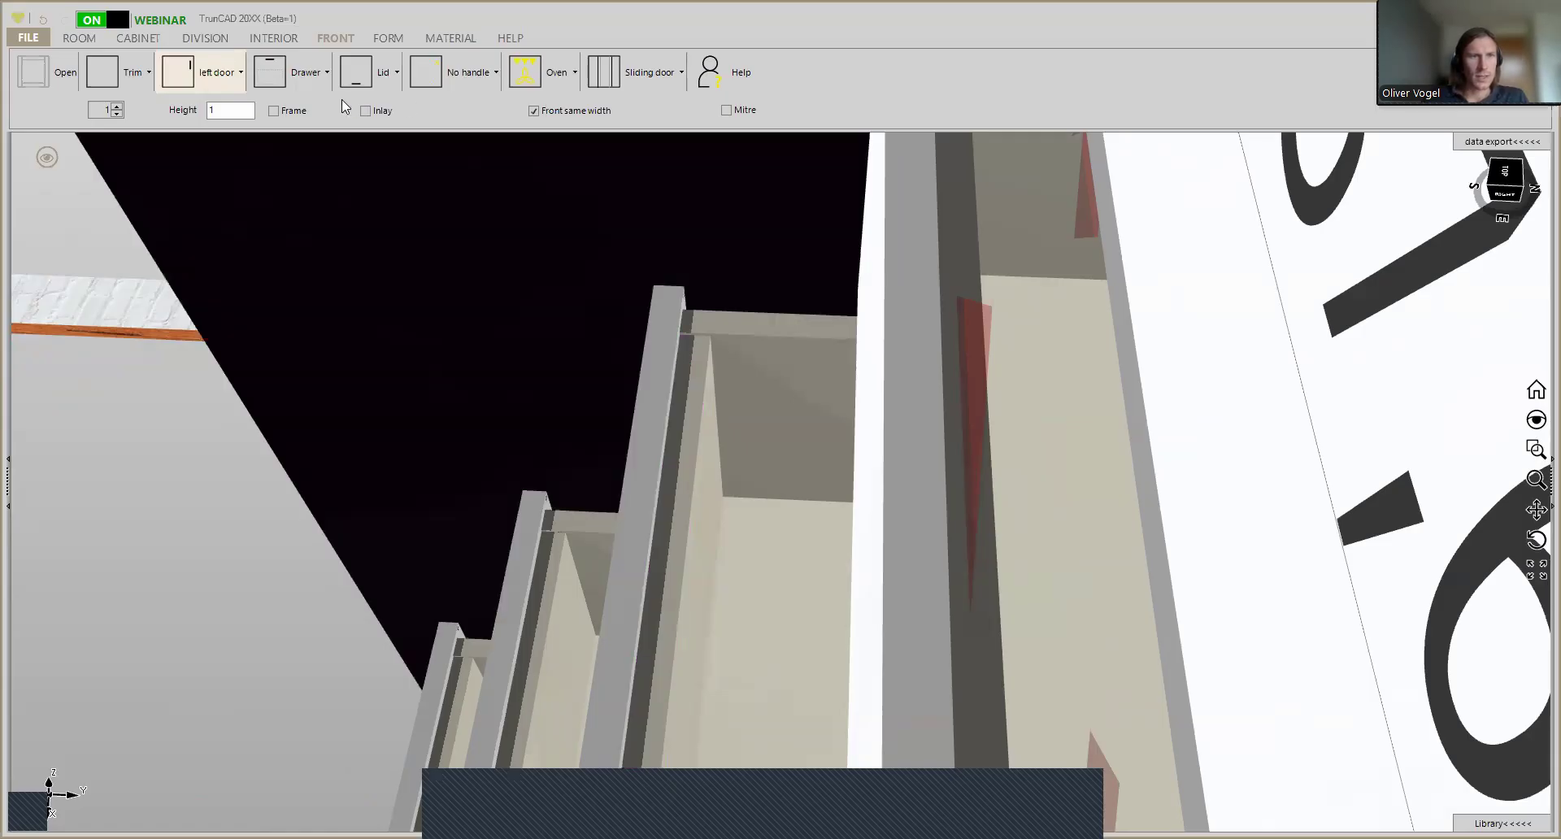
click(304, 78)
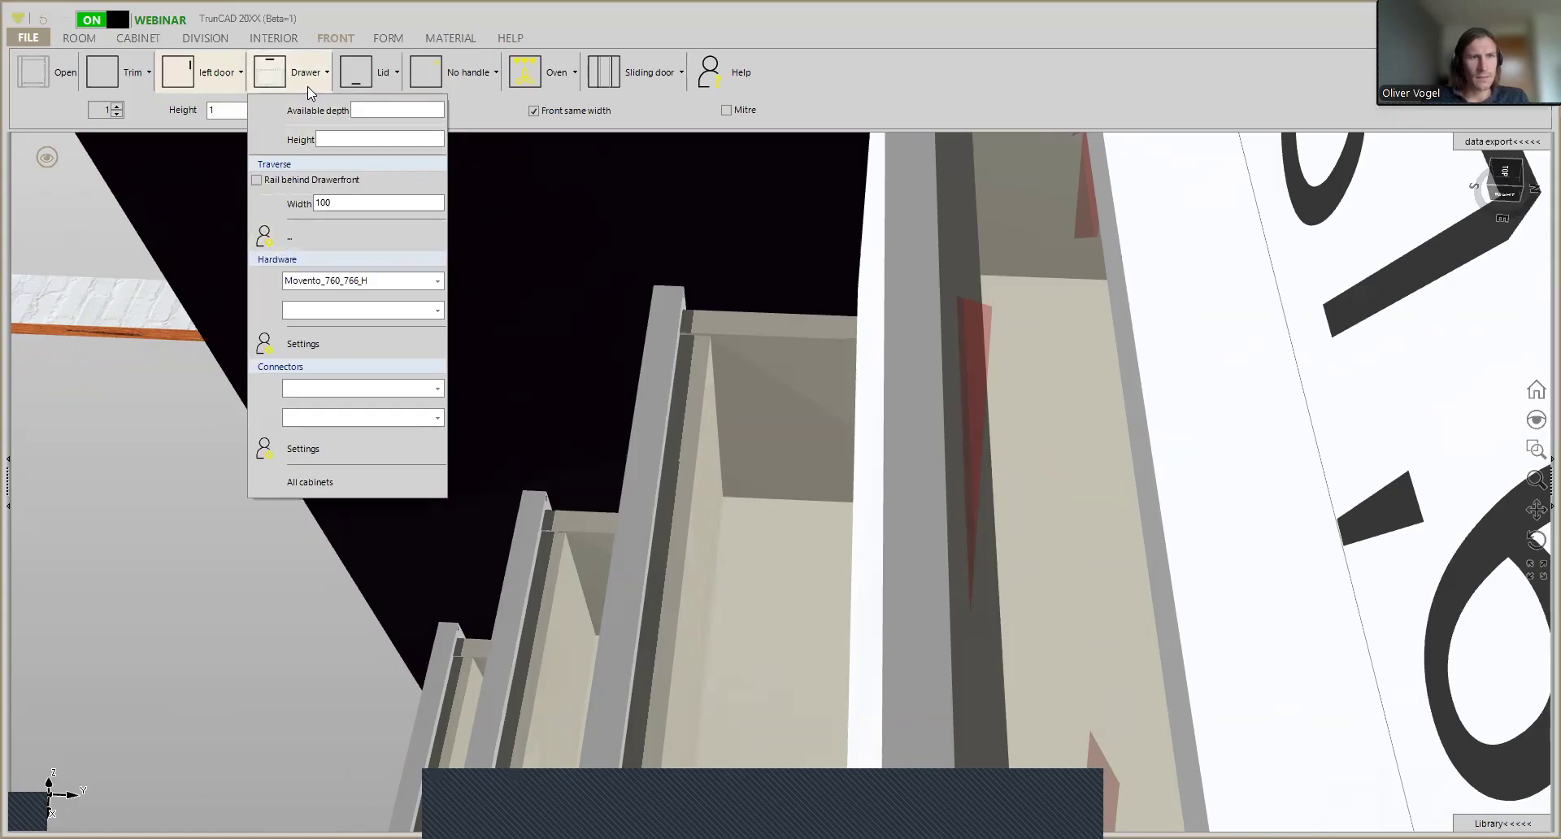
click(316, 237)
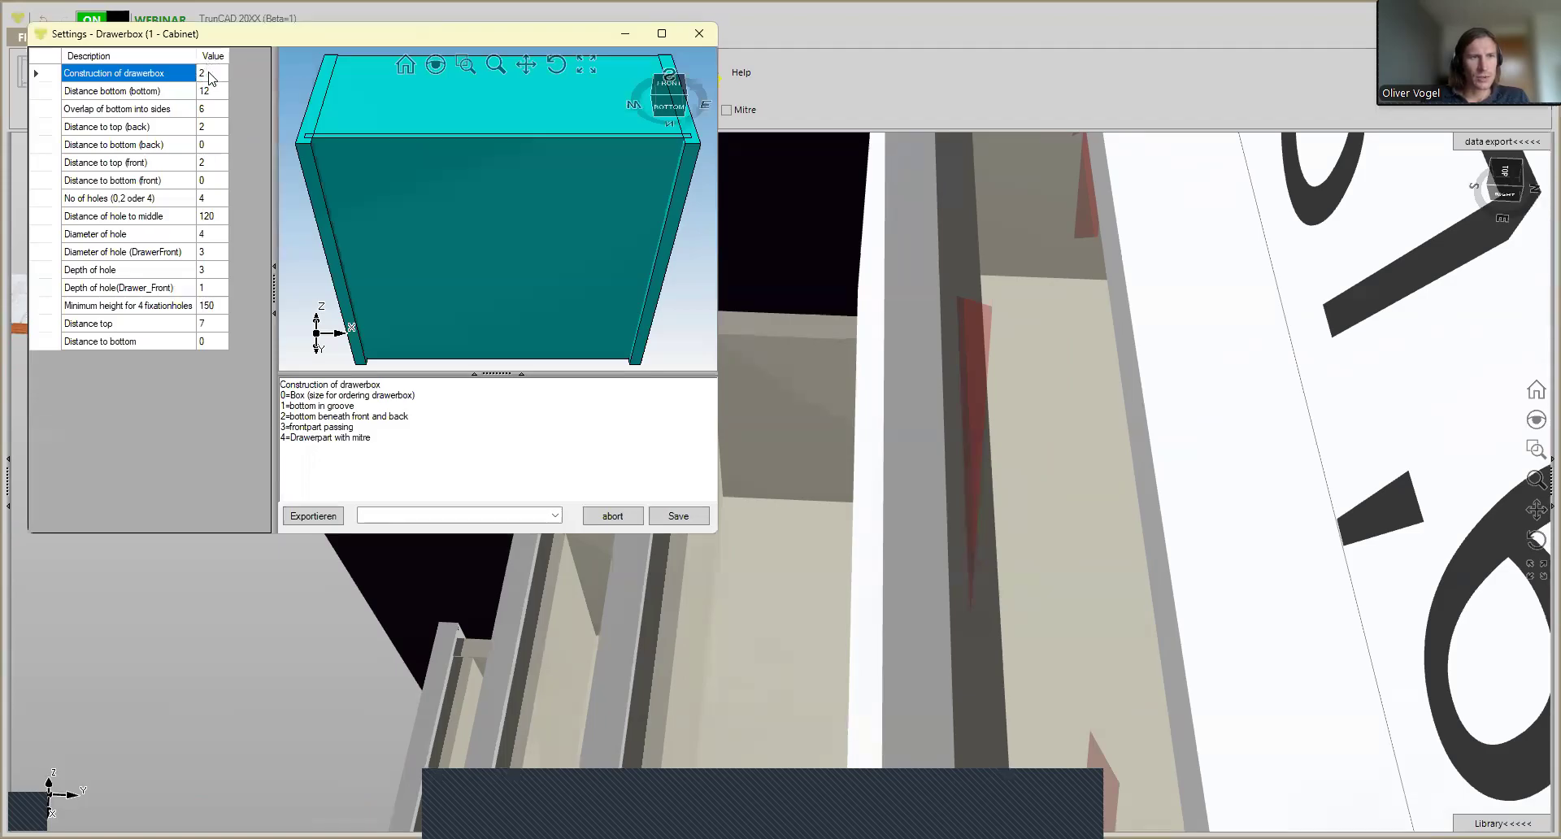
click(209, 77)
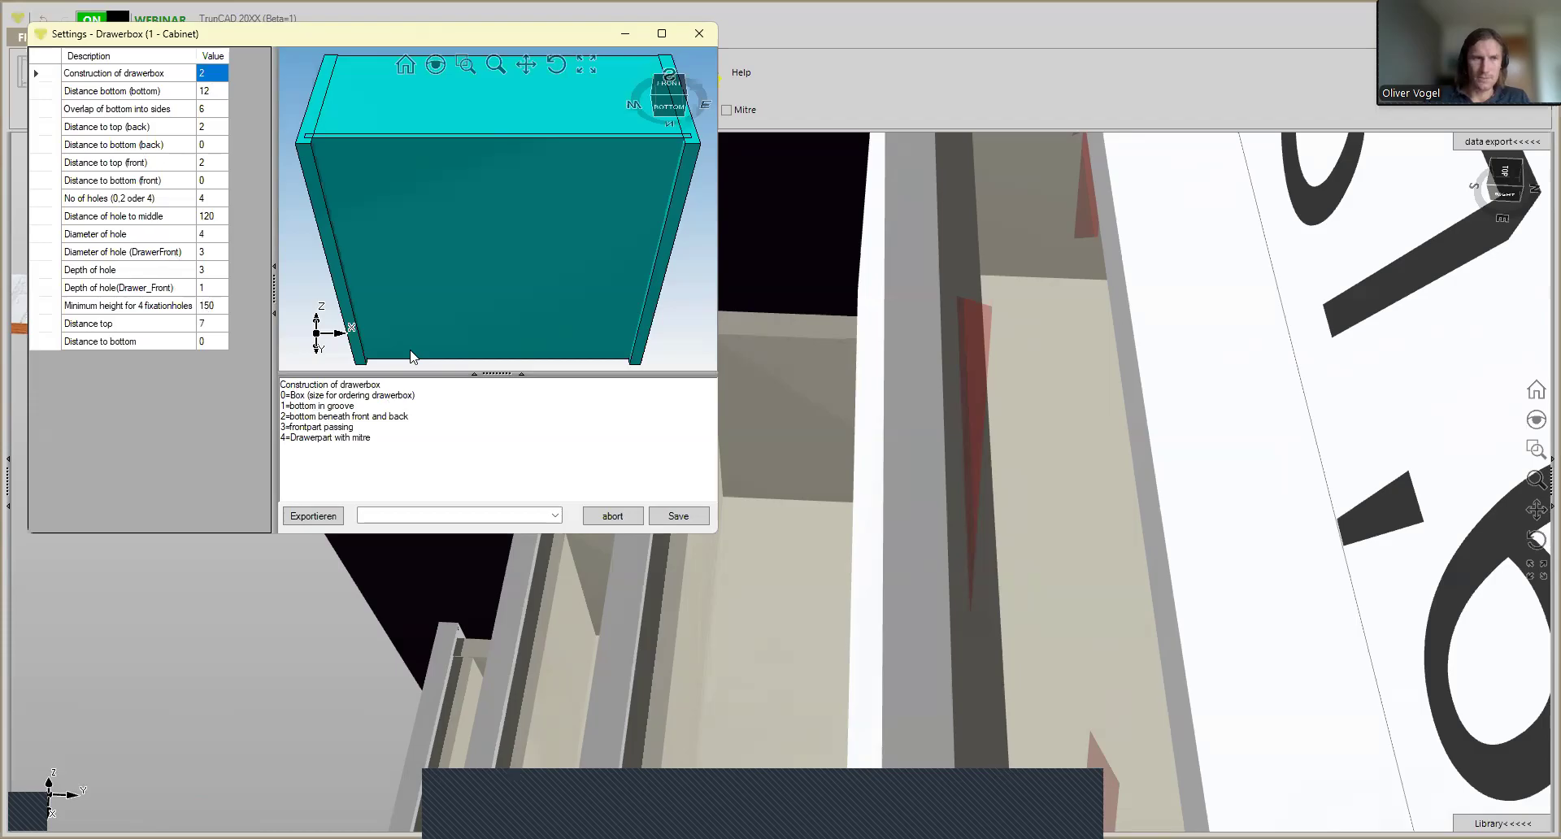
text(3)
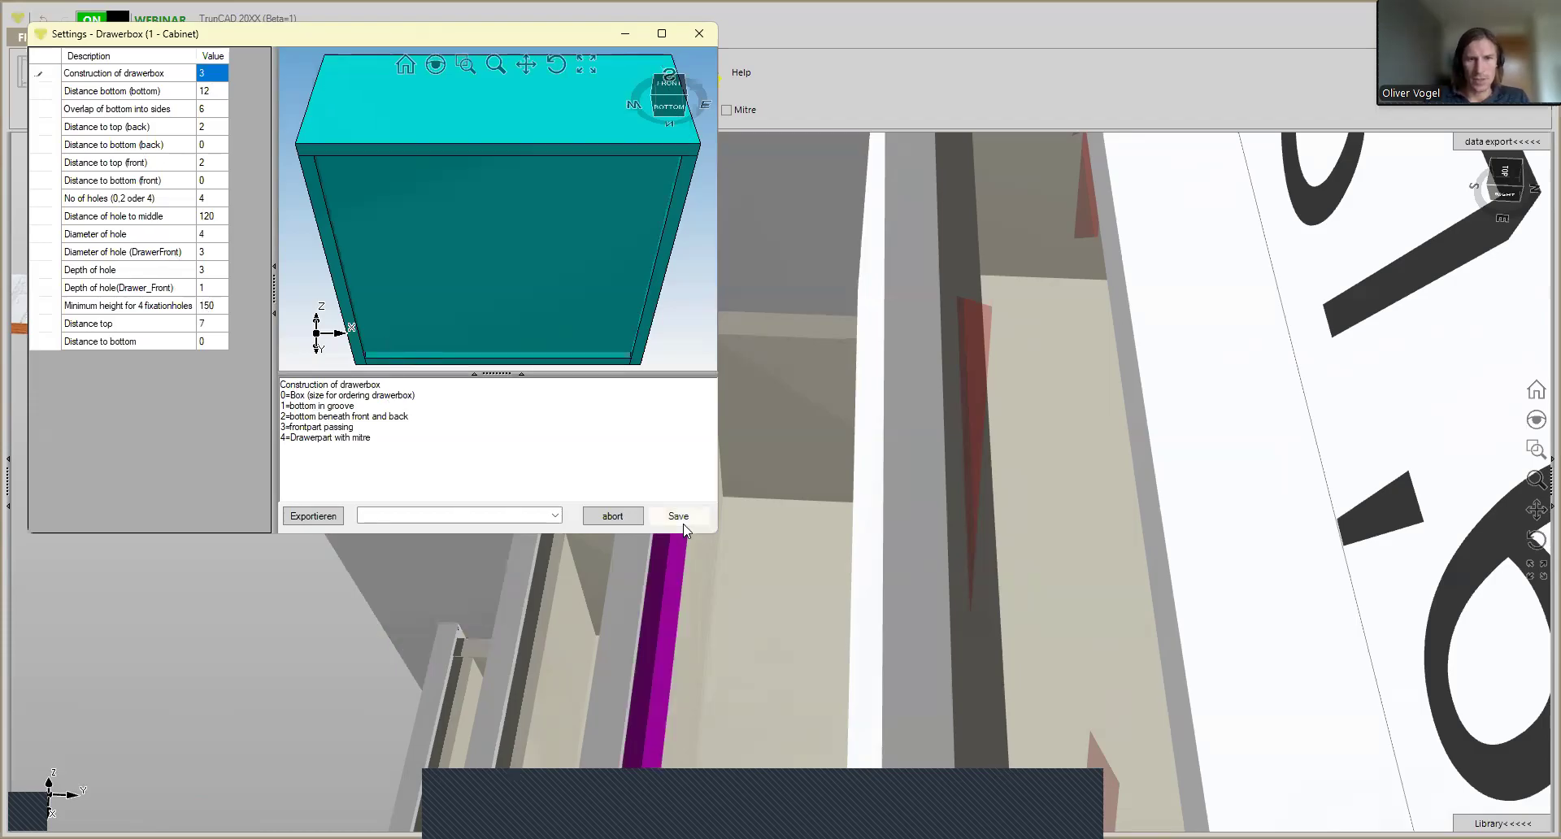
click(674, 521)
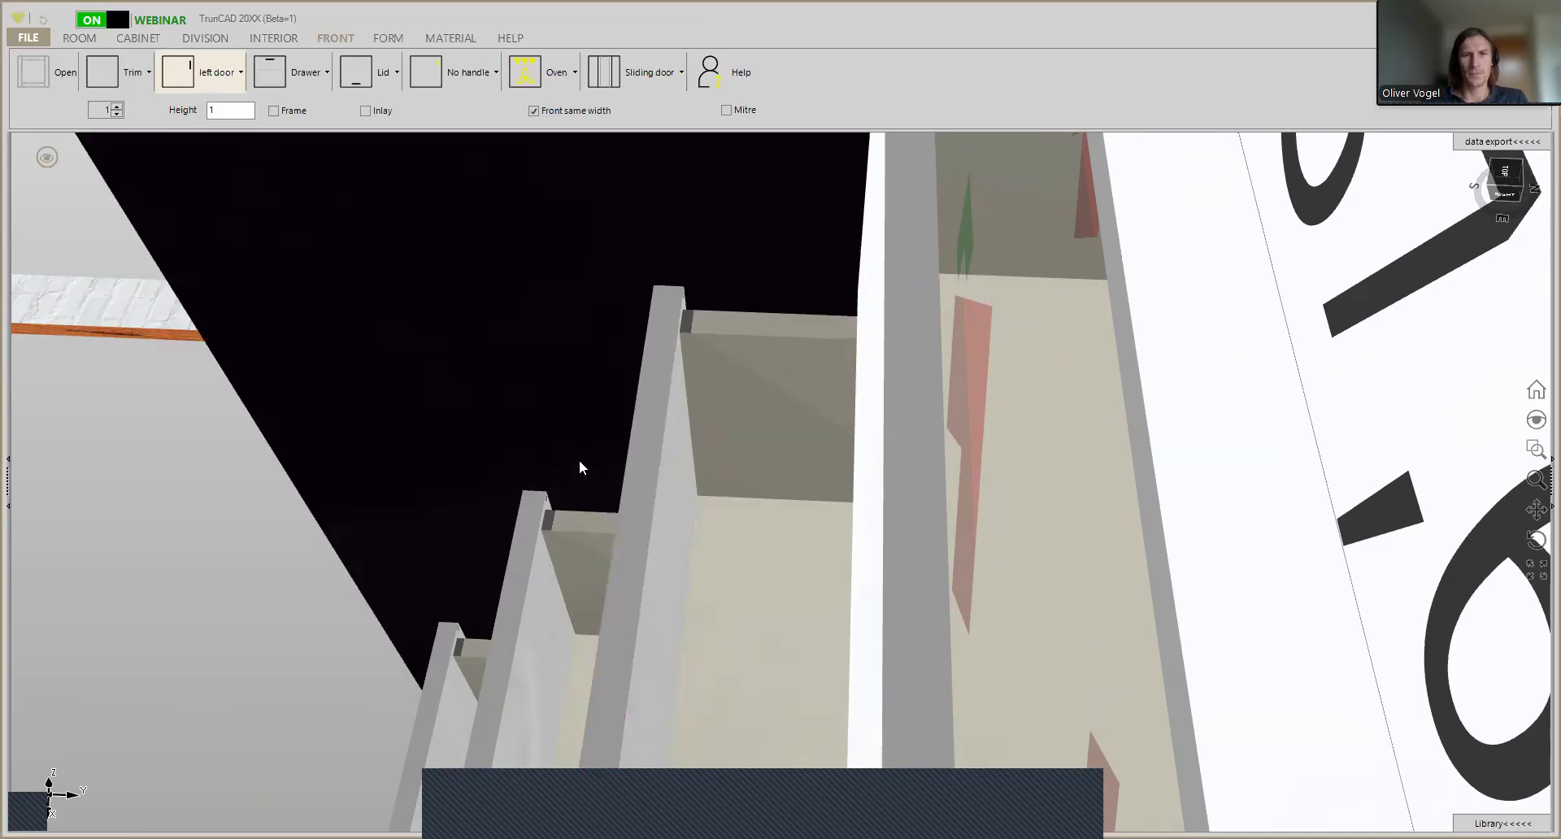
- Examine the drawer boxes' front corners and the whole opened wardrobe from the front and side
middle_drag(488, 447, 577, 417)
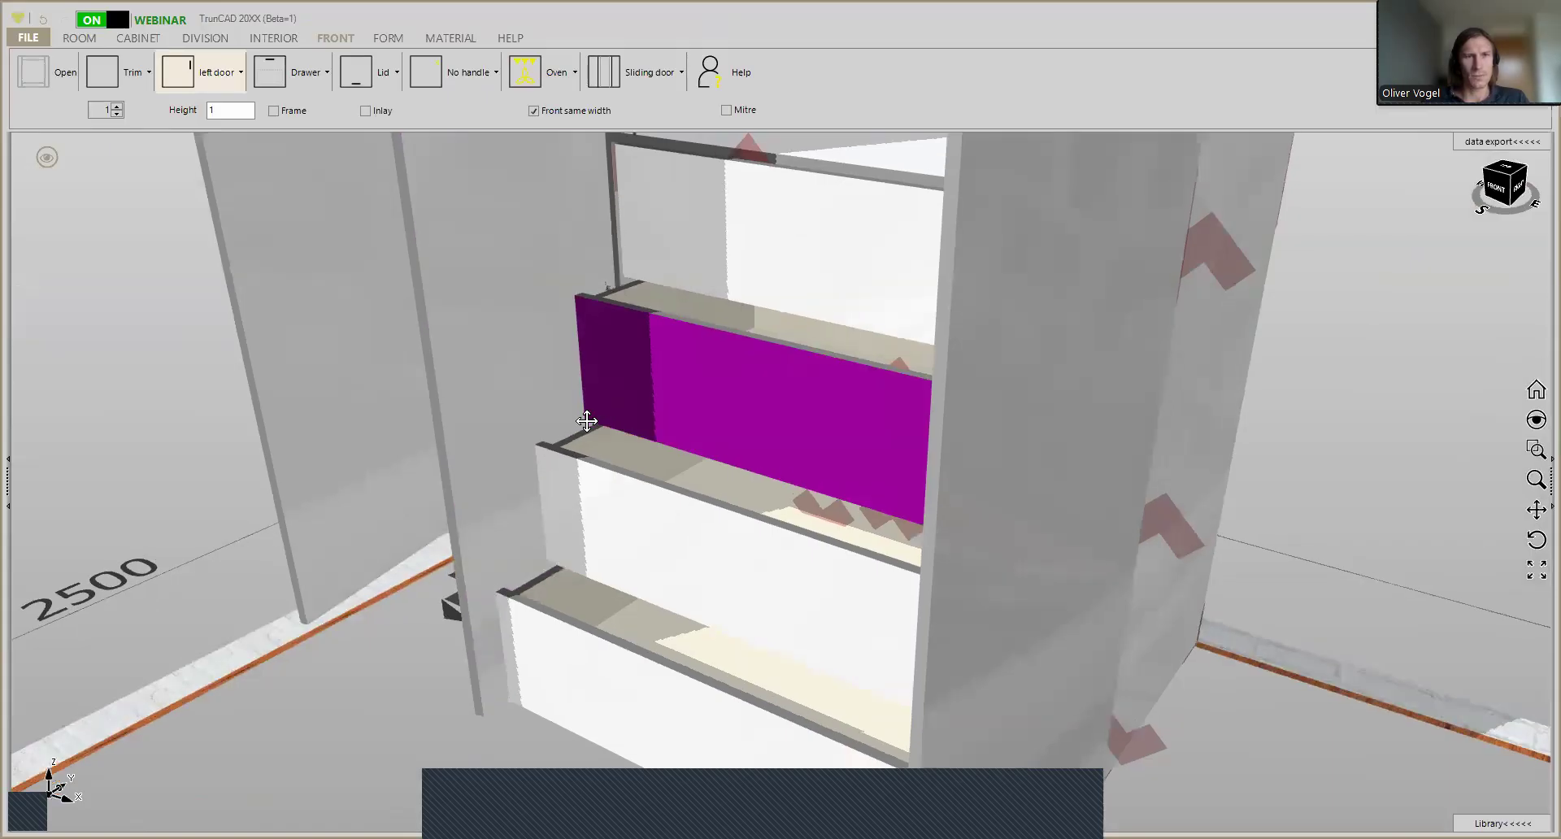
ctrl+middle_drag(587, 421, 548, 464)
mouse_move(600, 303)
middle_down()
mouse_move(634, 337)
mouse_move(618, 365)
mouse_move(613, 303)
mouse_move(557, 317)
mouse_move(593, 328)
mouse_move(605, 284)
middle_up()
ctrl+middle_drag(586, 343, 563, 510)
middle_drag(683, 462, 663, 481)
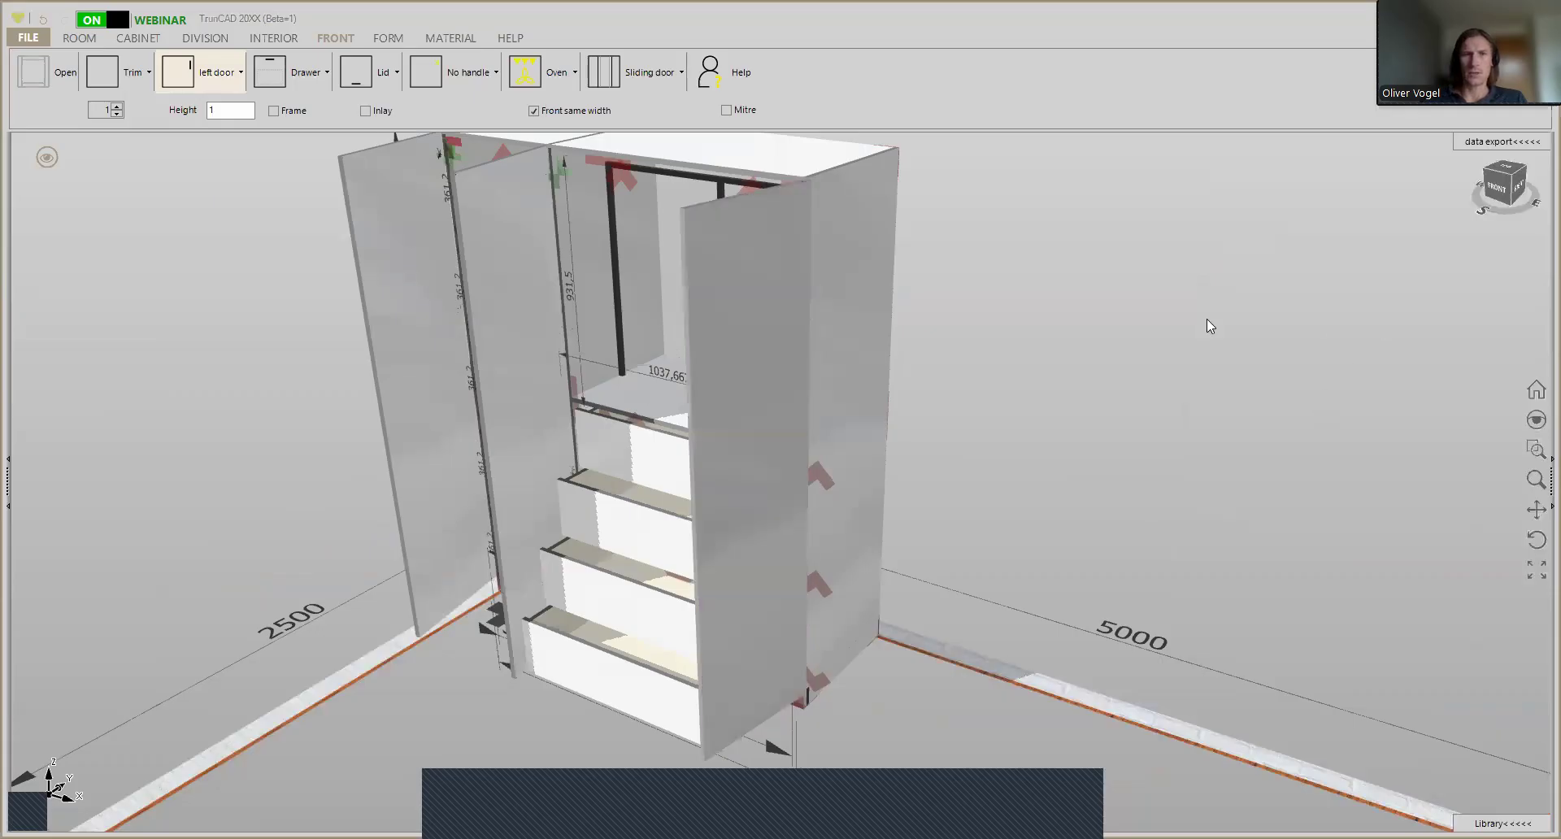
middle_drag(1203, 320, 1039, 279)
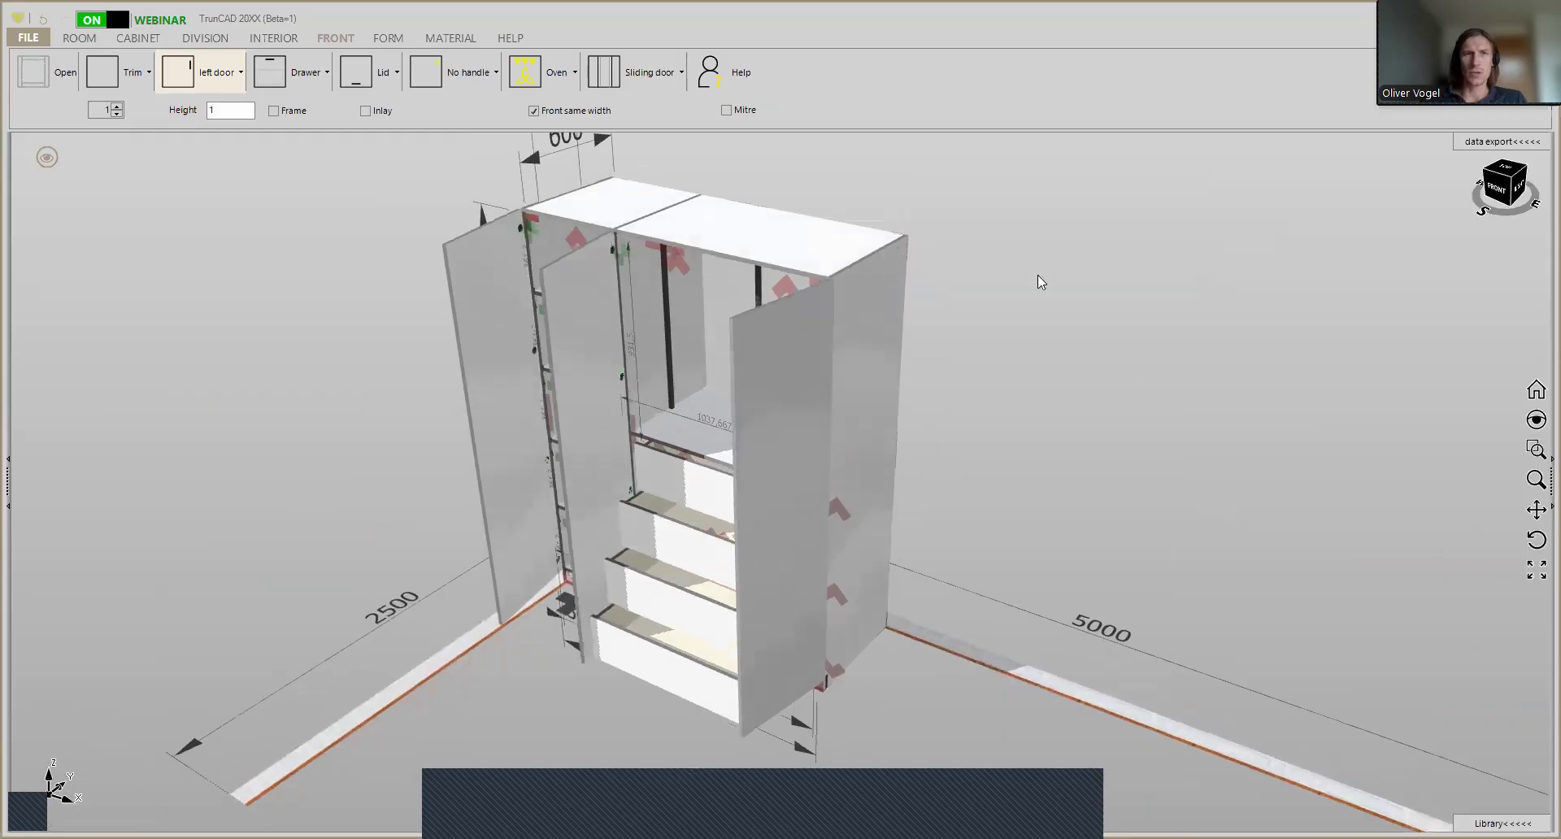
click(437, 39)
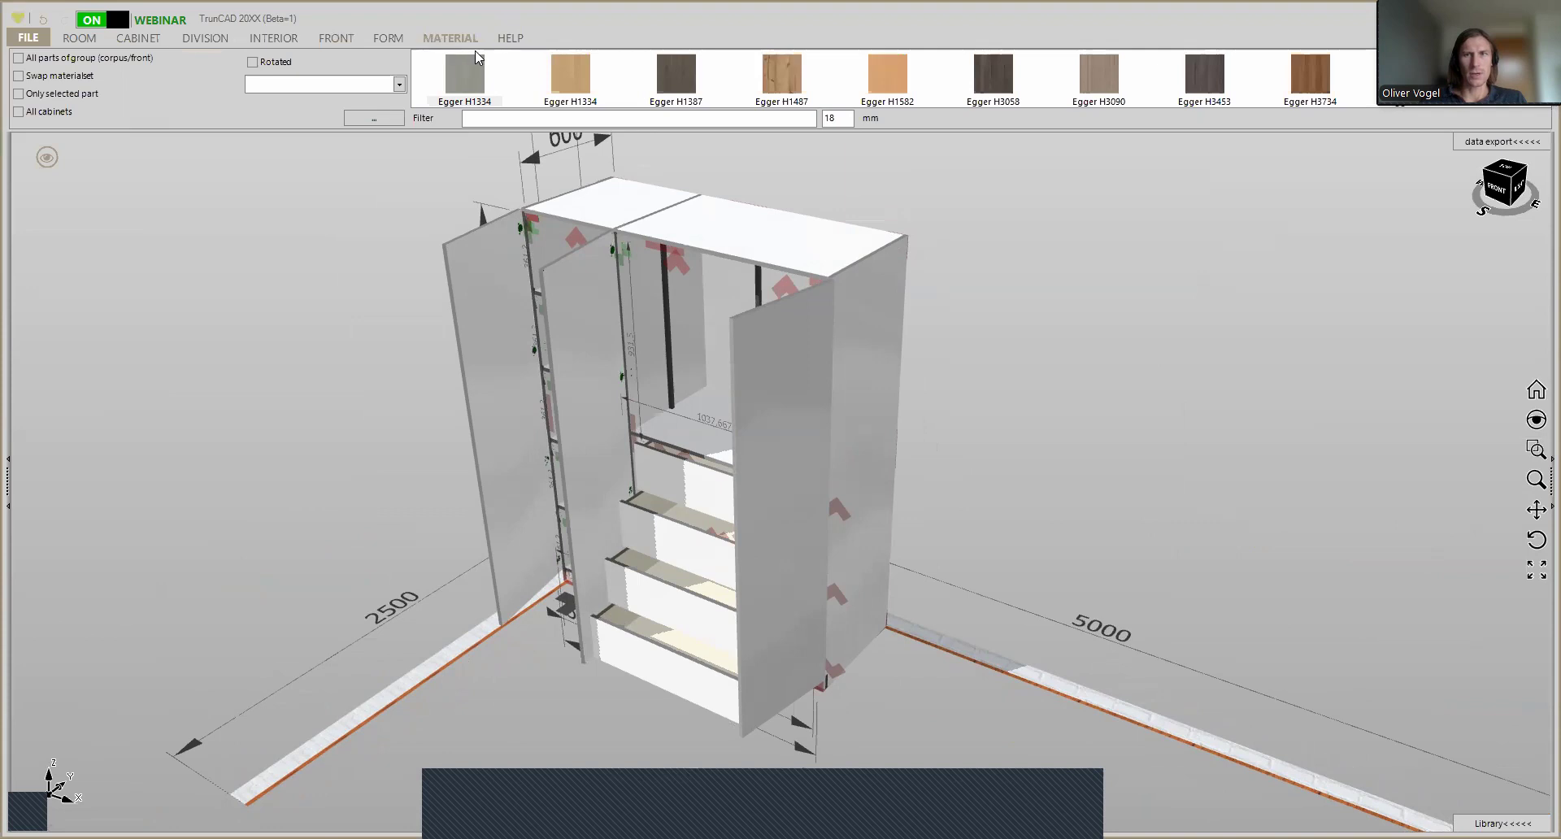
click(576, 69)
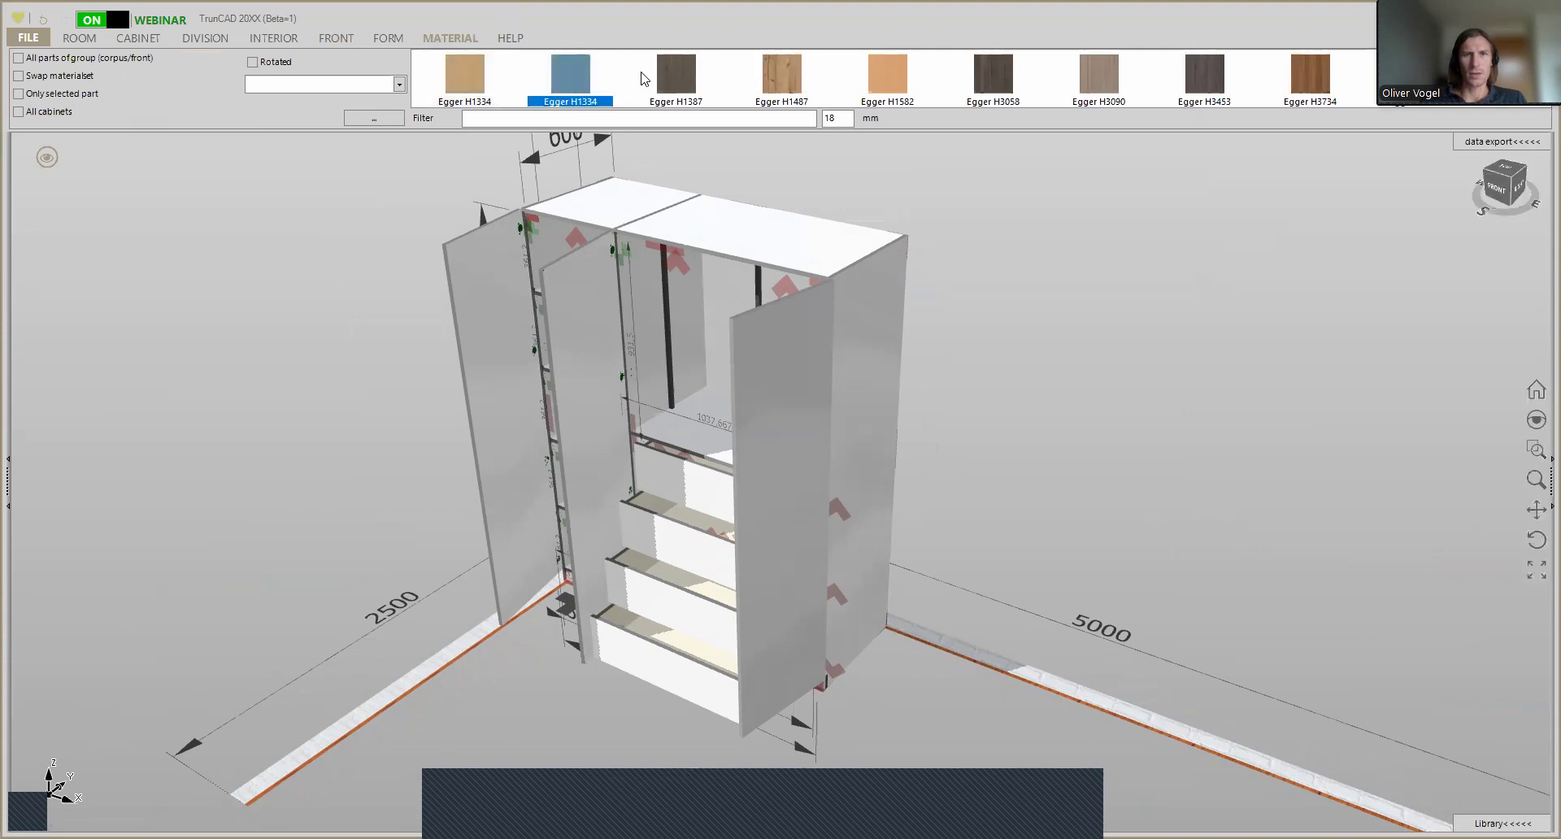
scroll(833, 74, down, 3)
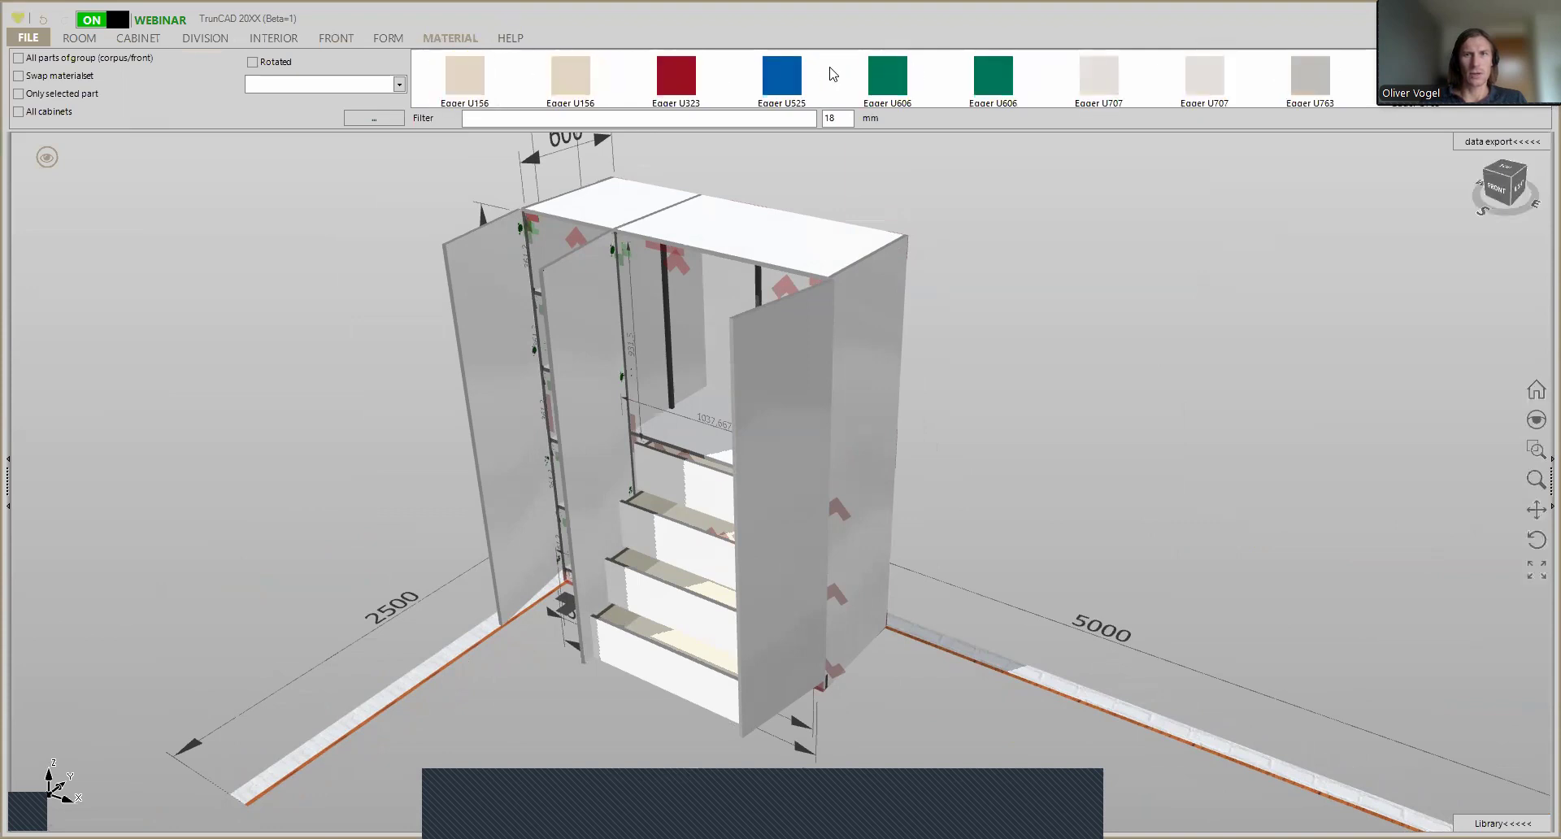
scroll(833, 74, up, 10)
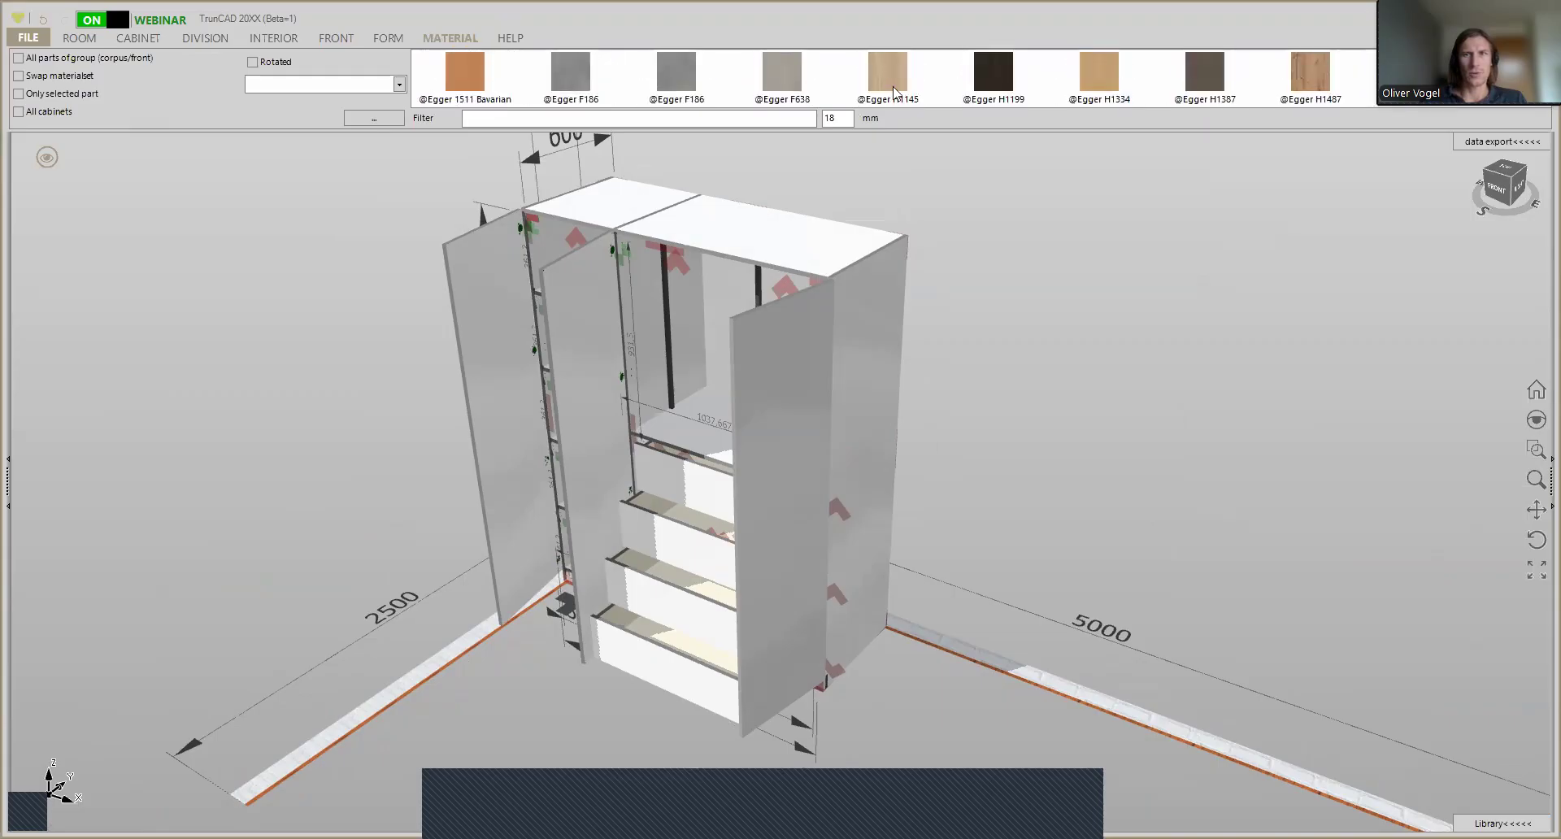
middle_drag(1016, 195, 999, 202)
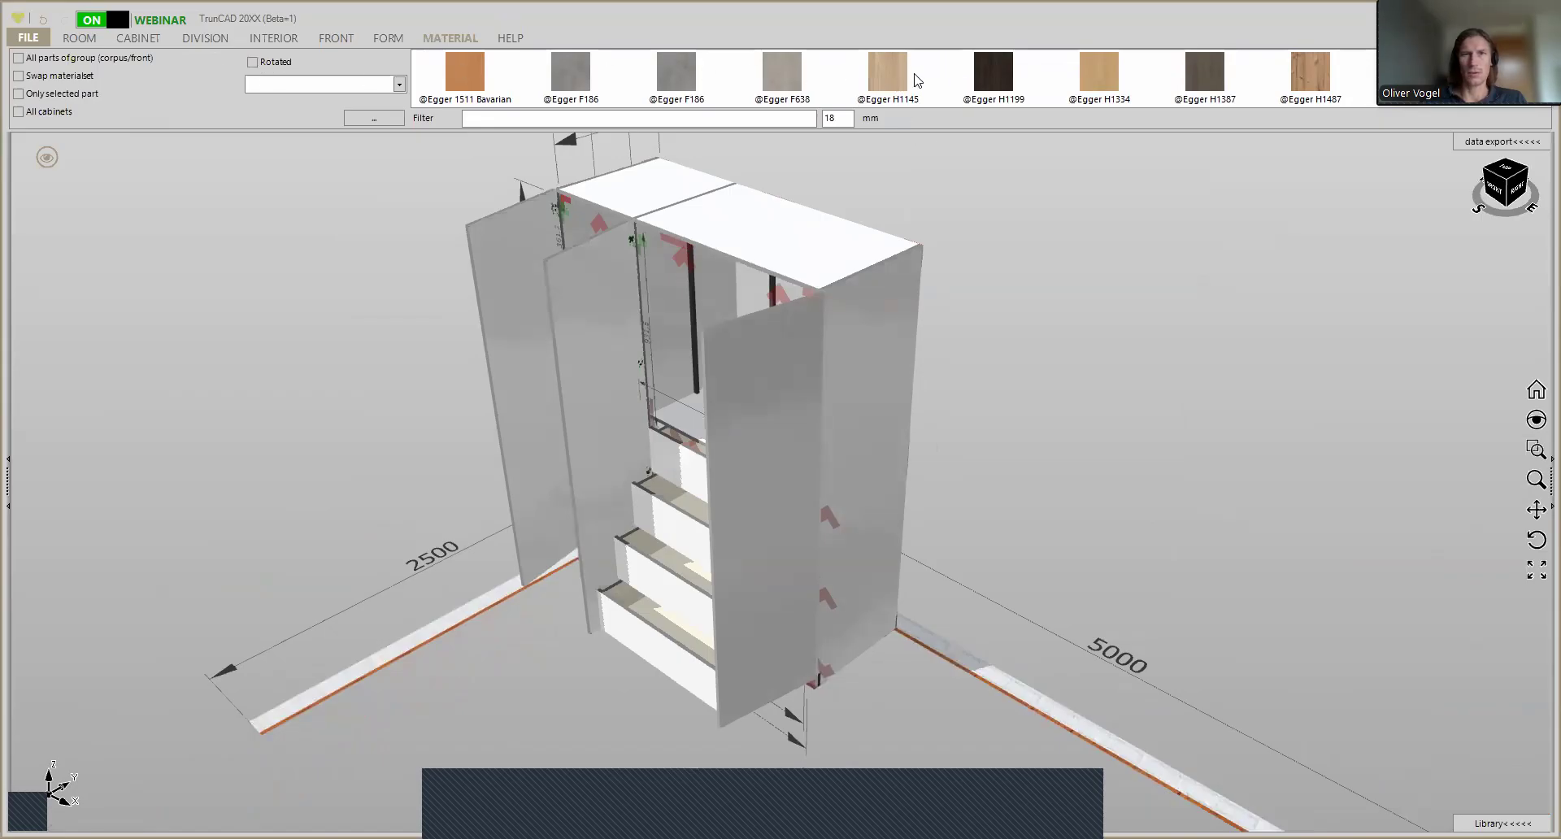
drag(889, 72, 819, 208)
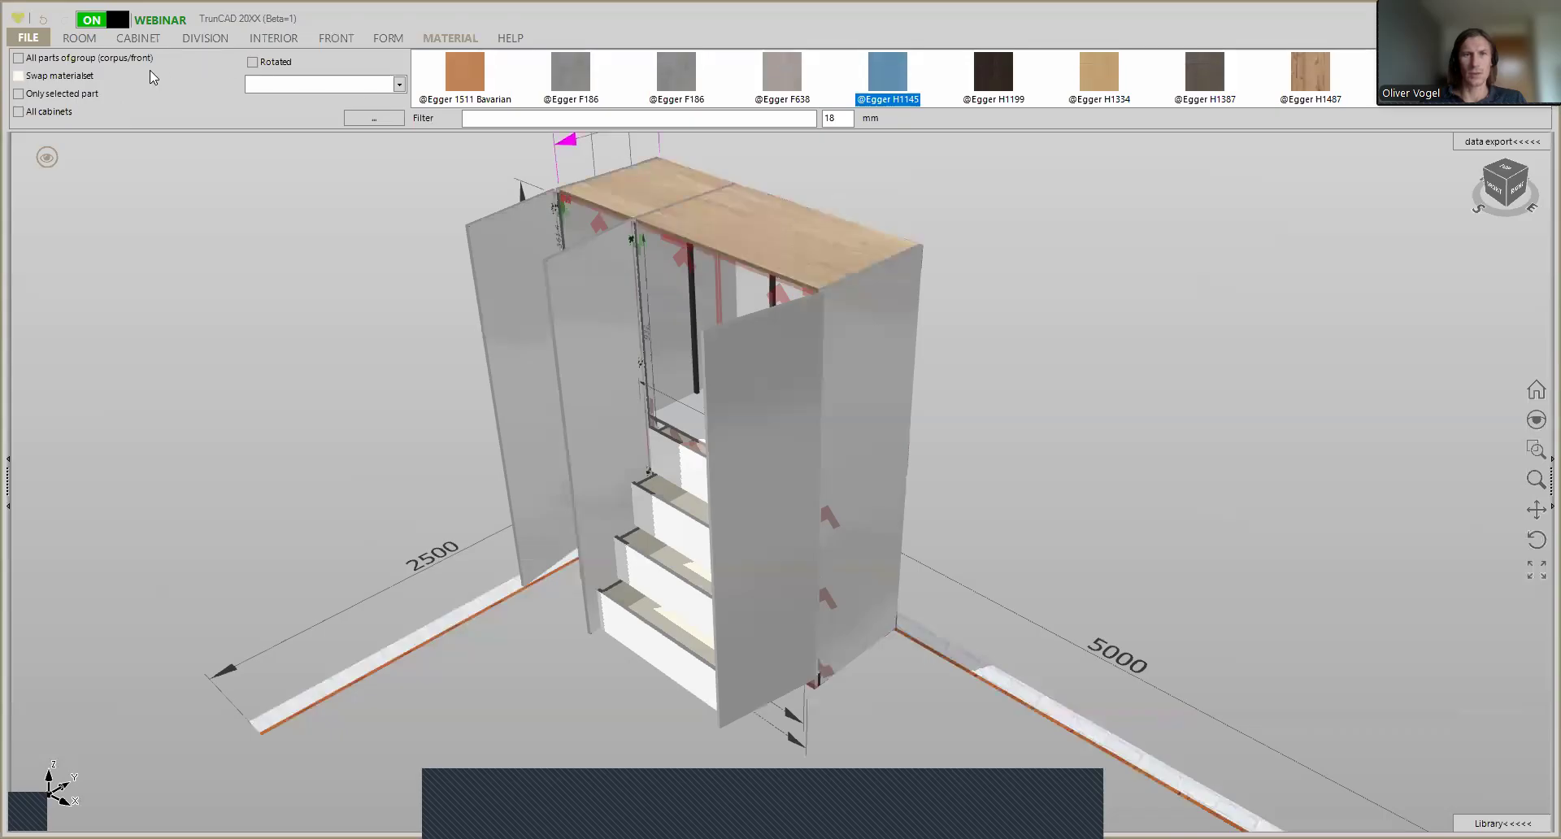
click(19, 60)
drag(884, 79, 813, 222)
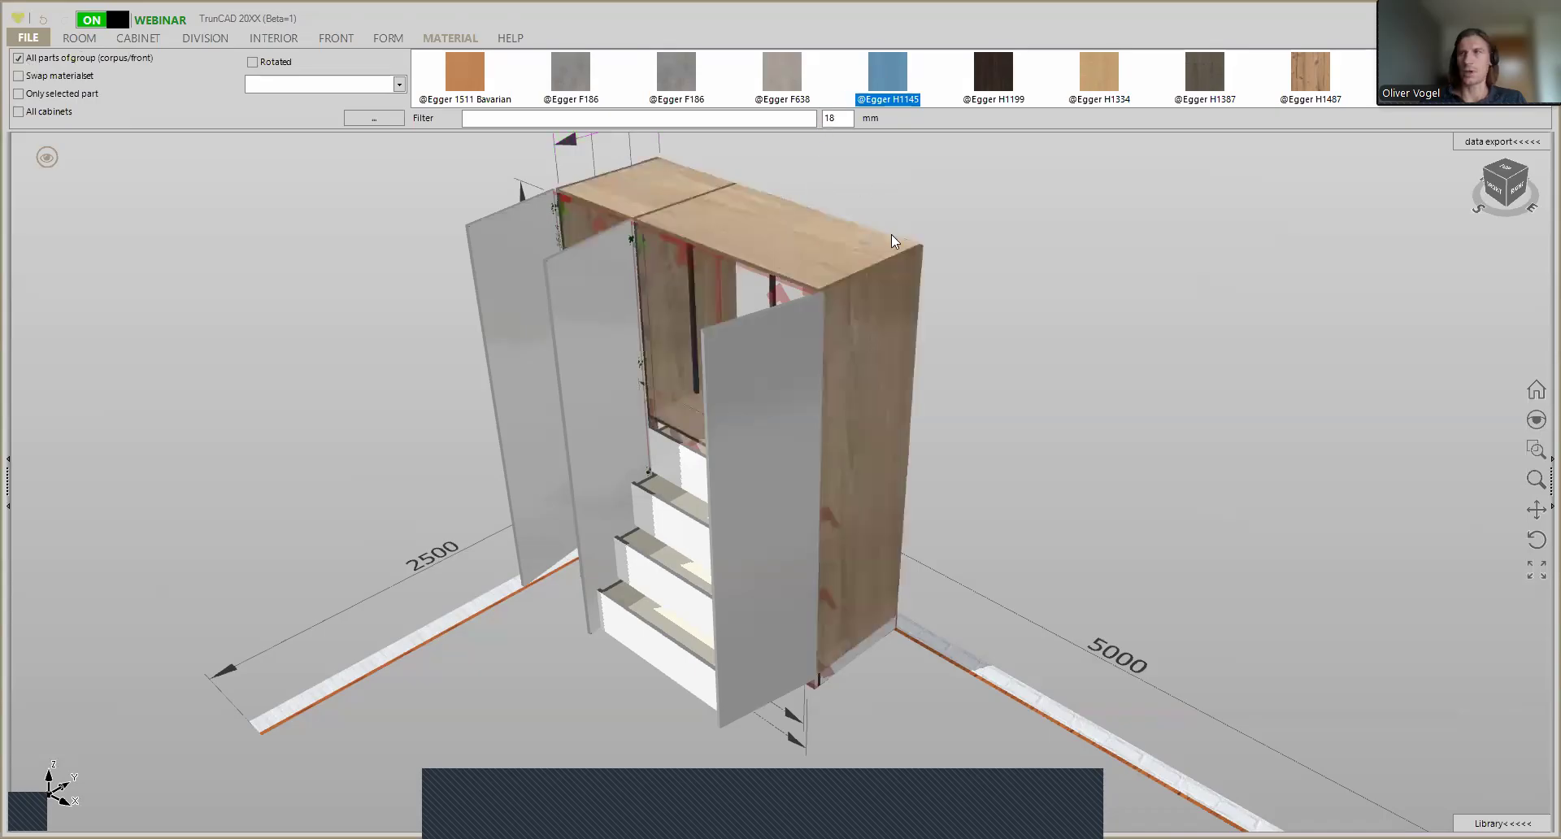
- Hide the touch areas, dimensions and remaining interior markers in the wardrobe view
scroll(871, 391, down, 1)
middle_drag(870, 390, 730, 294)
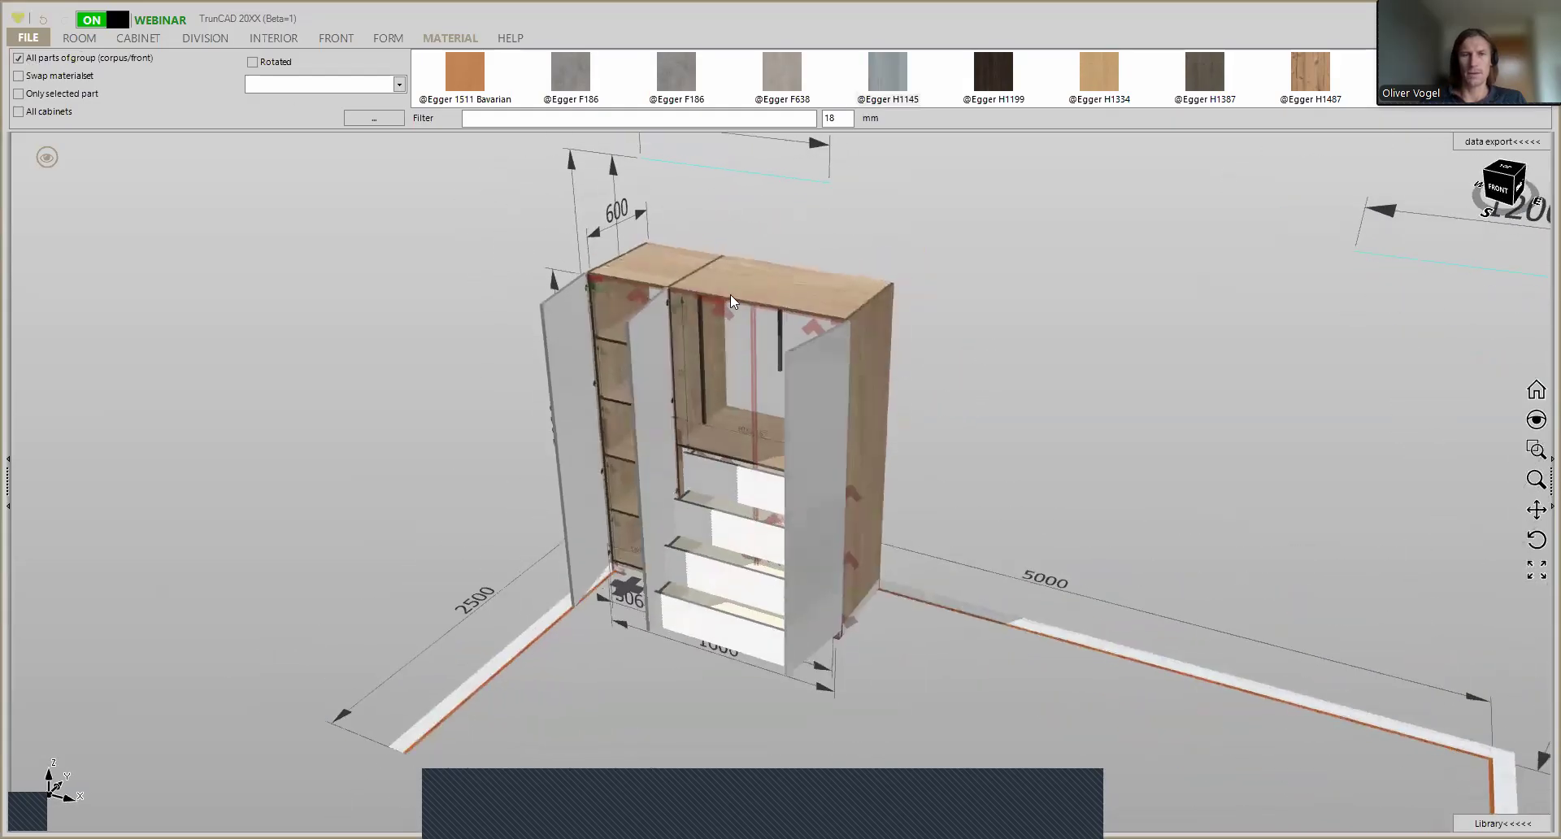
click(50, 159)
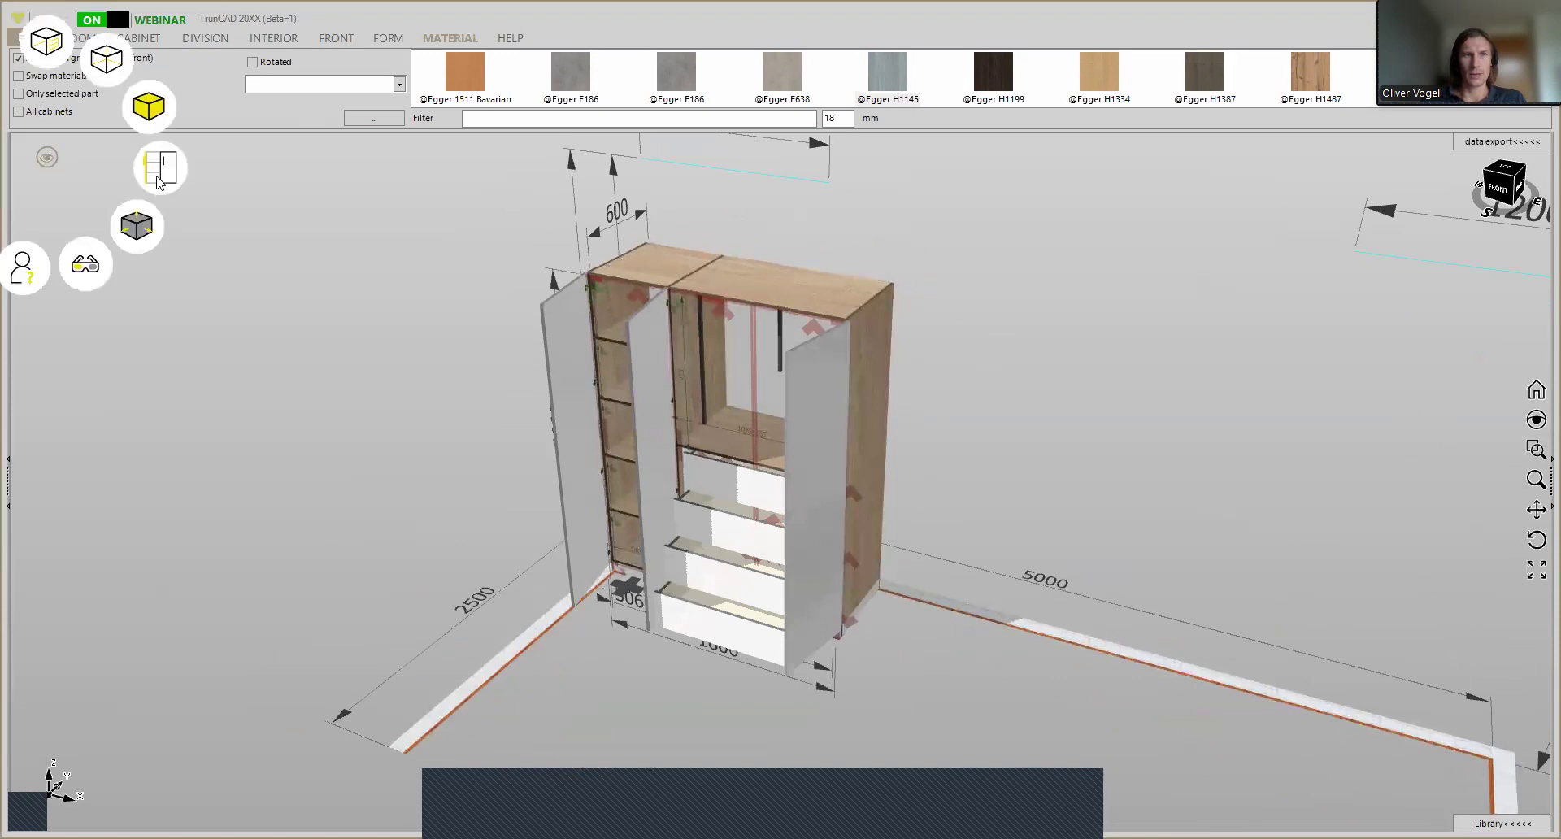
click(139, 233)
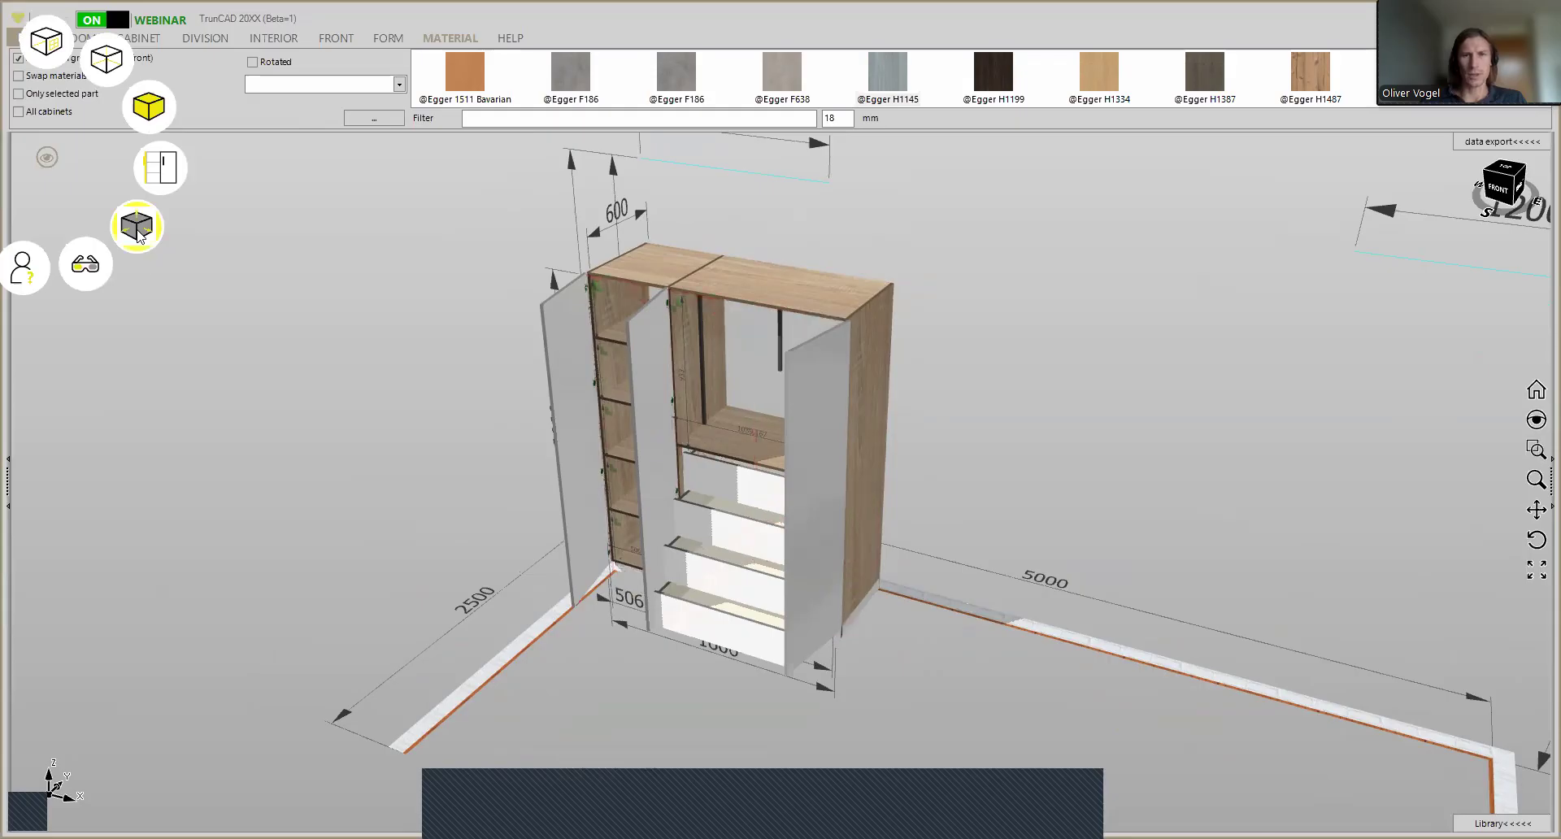
click(139, 233)
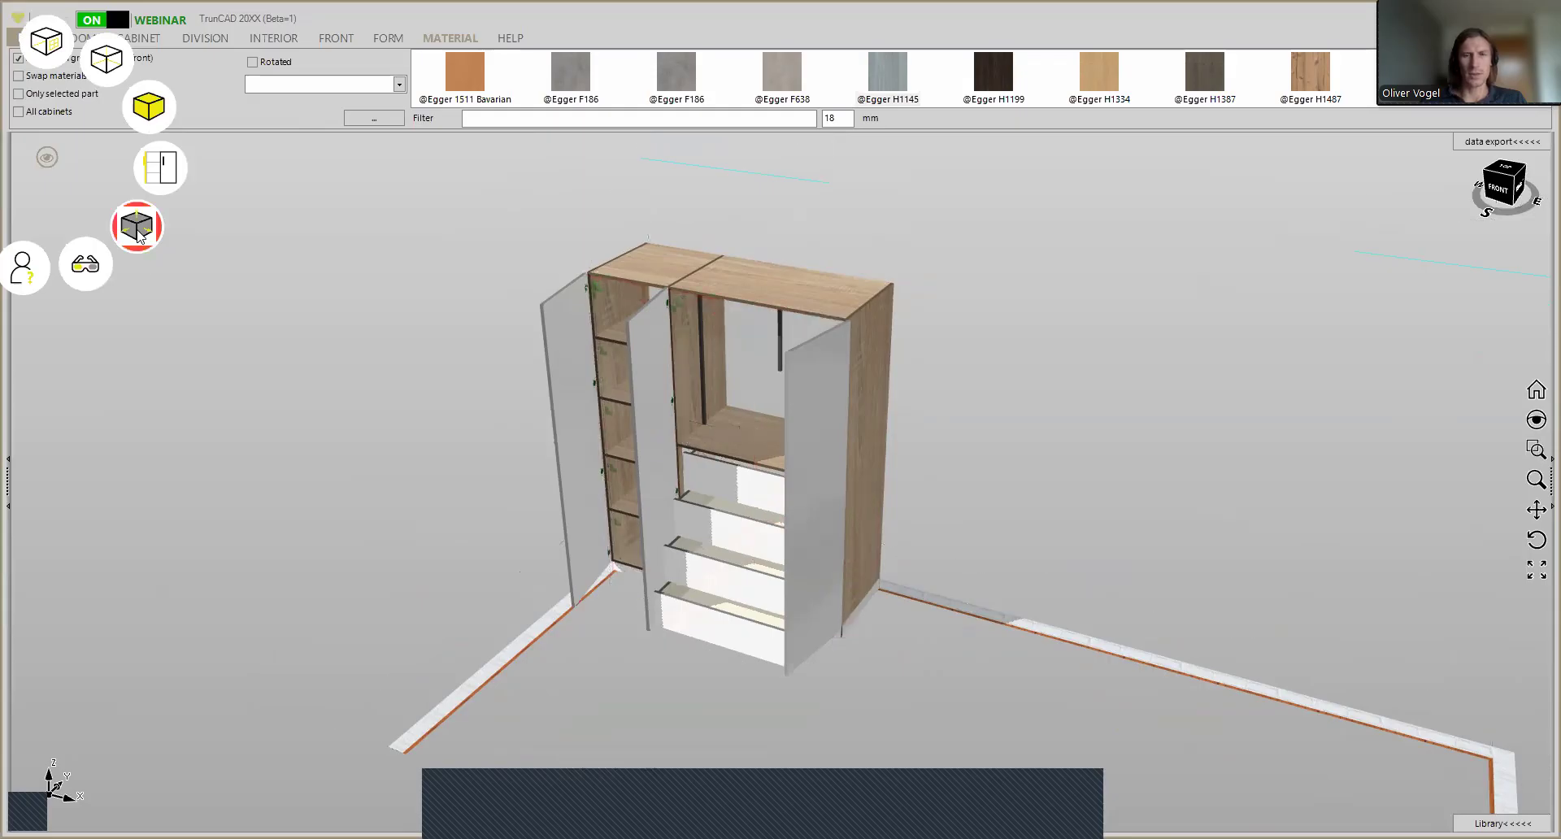
click(139, 233)
click(173, 167)
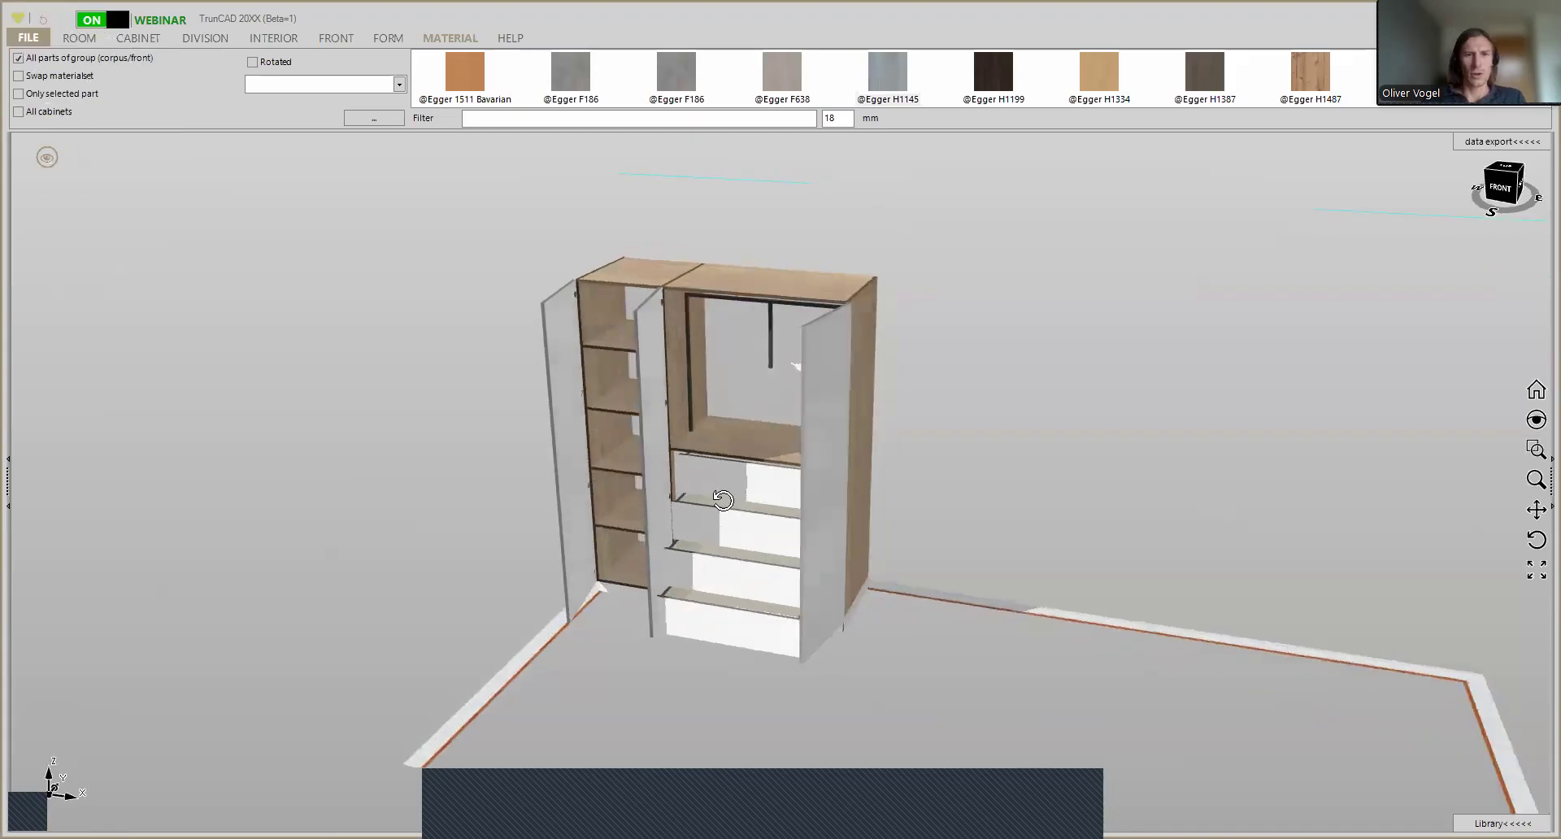
middle_drag(751, 462, 690, 521)
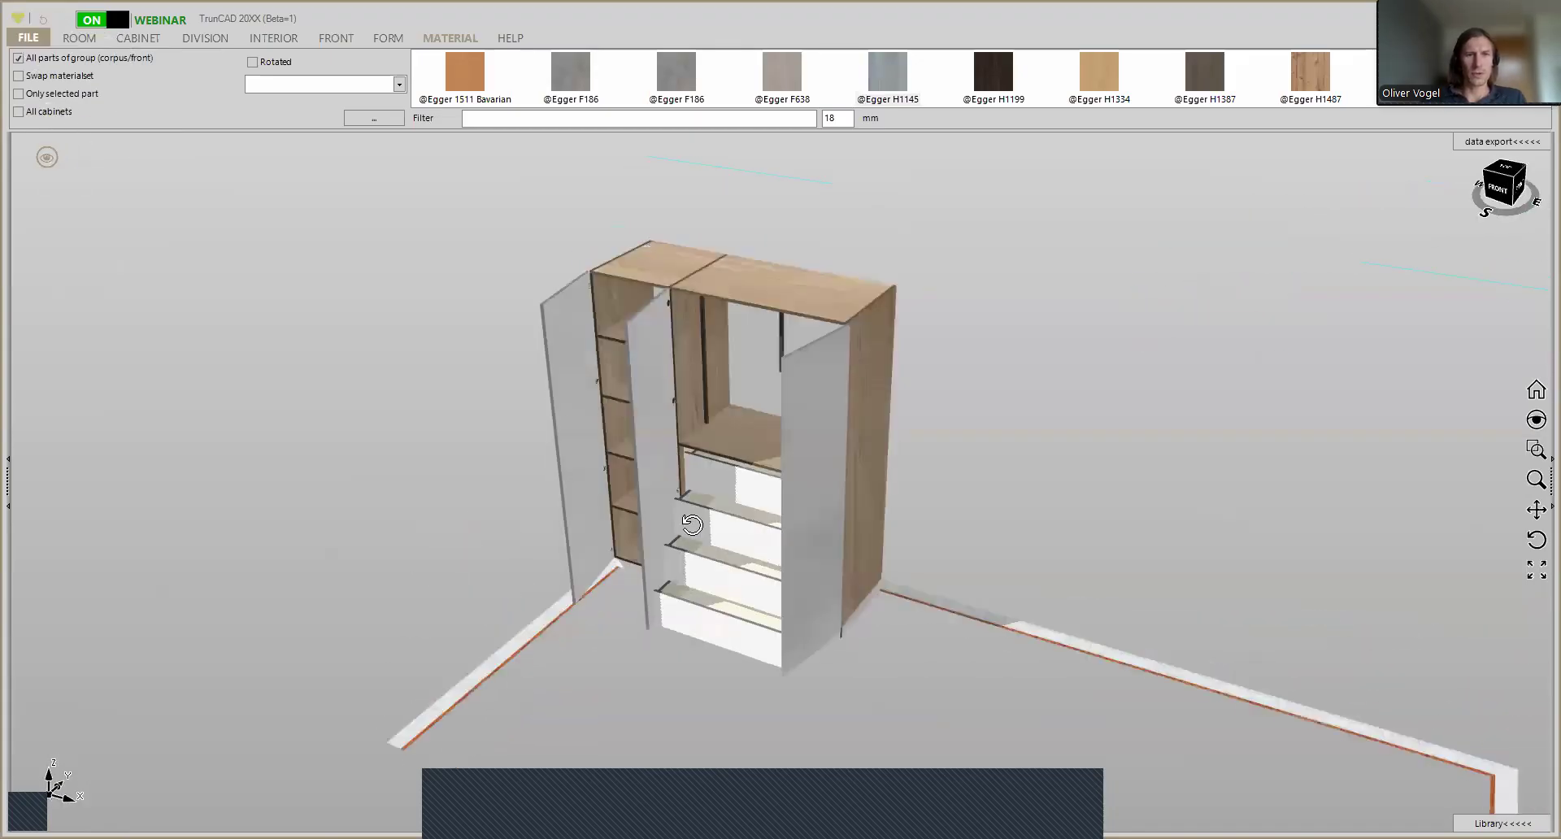
- Display the wardrobe without its doors and drawer fronts and examine the shelves and drawer interiors
click(49, 158)
click(162, 173)
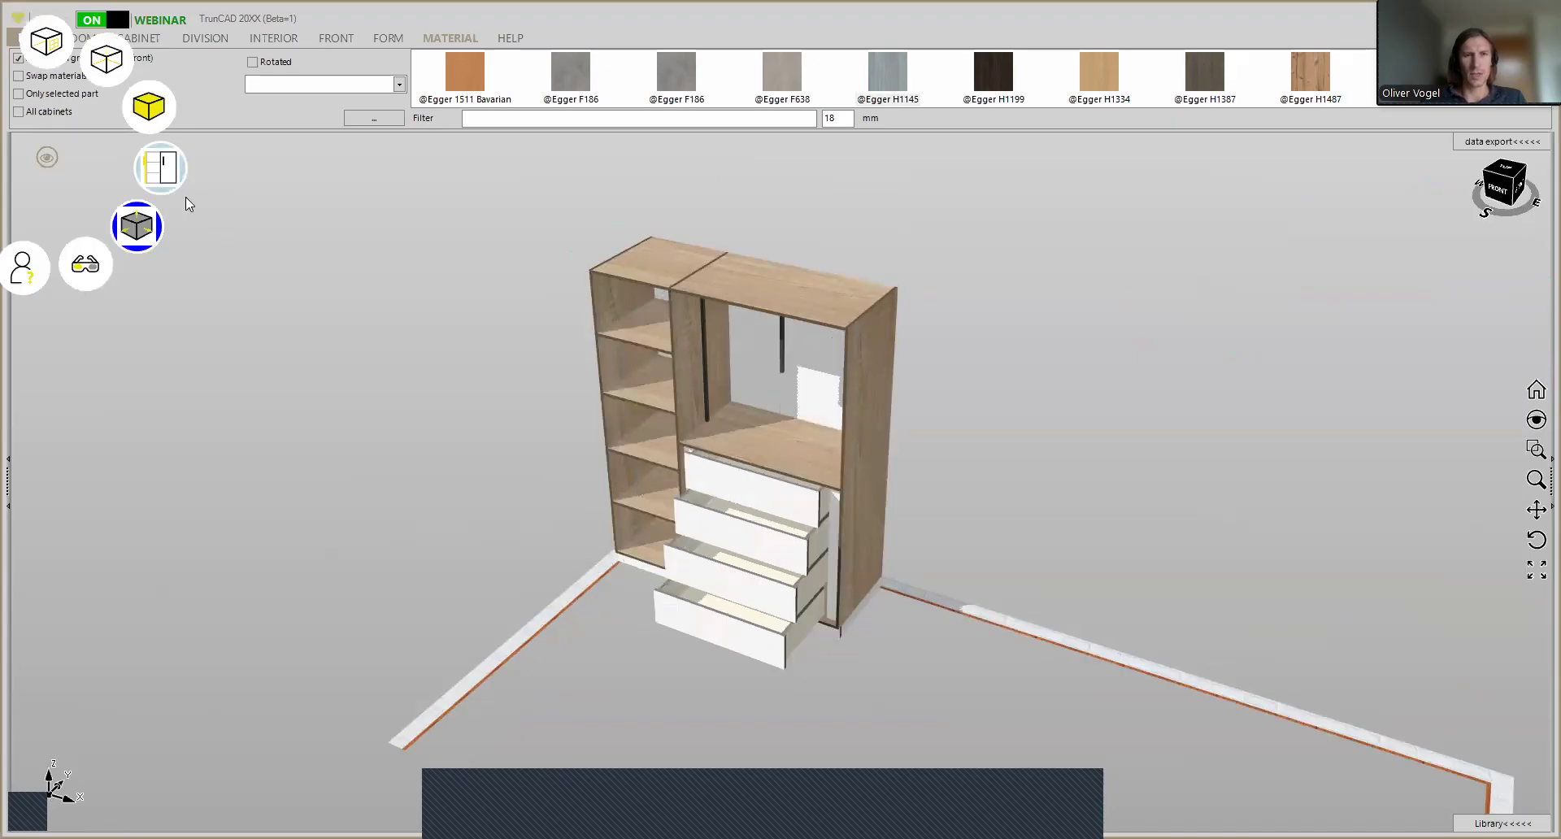
click(163, 170)
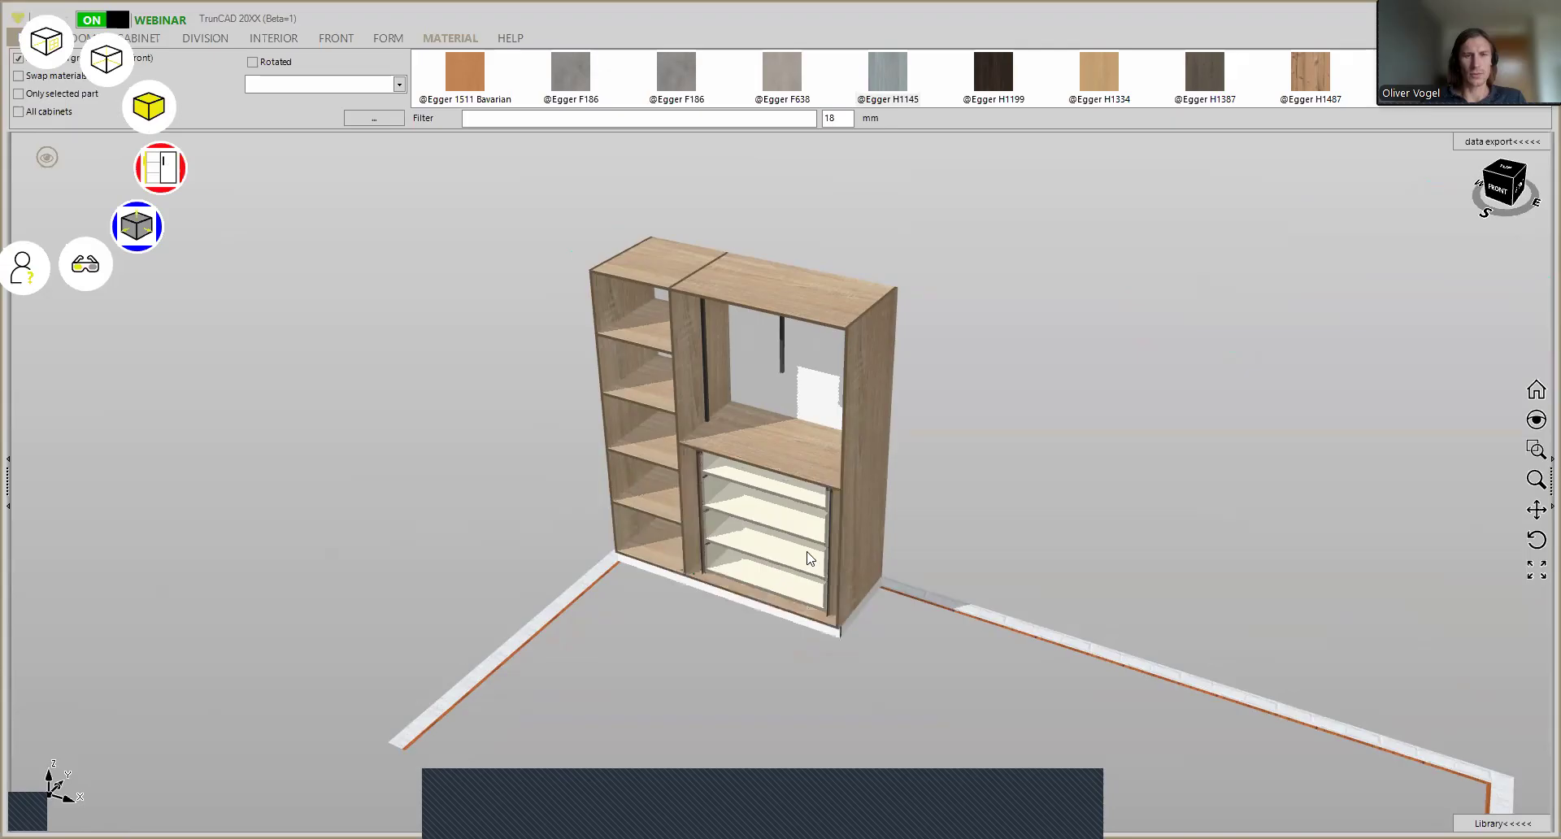
scroll(812, 558, up, 4)
middle_drag(834, 488, 967, 562)
scroll(960, 566, down, 2)
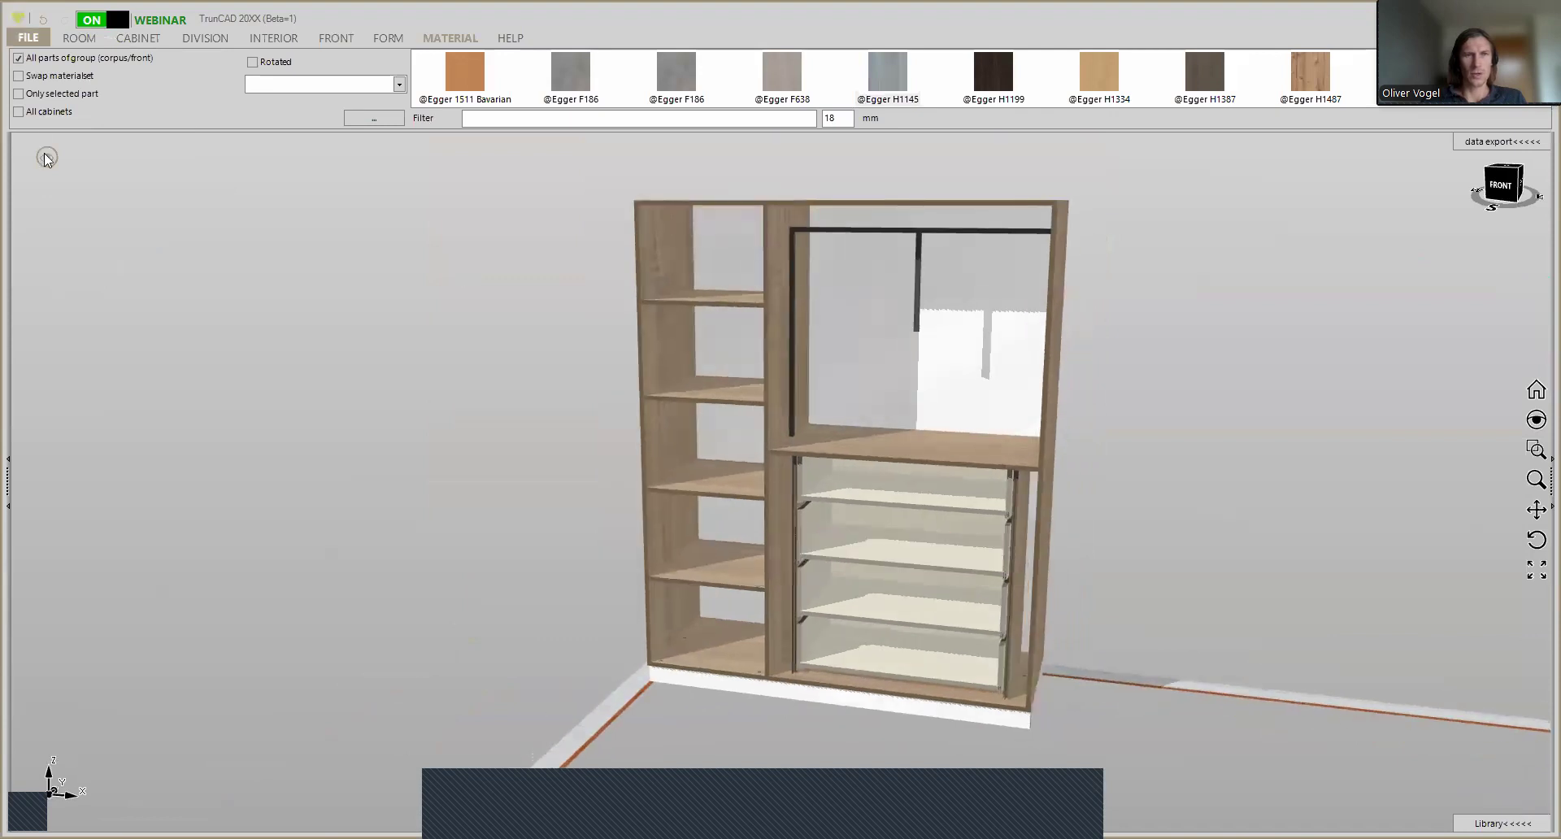
click(172, 154)
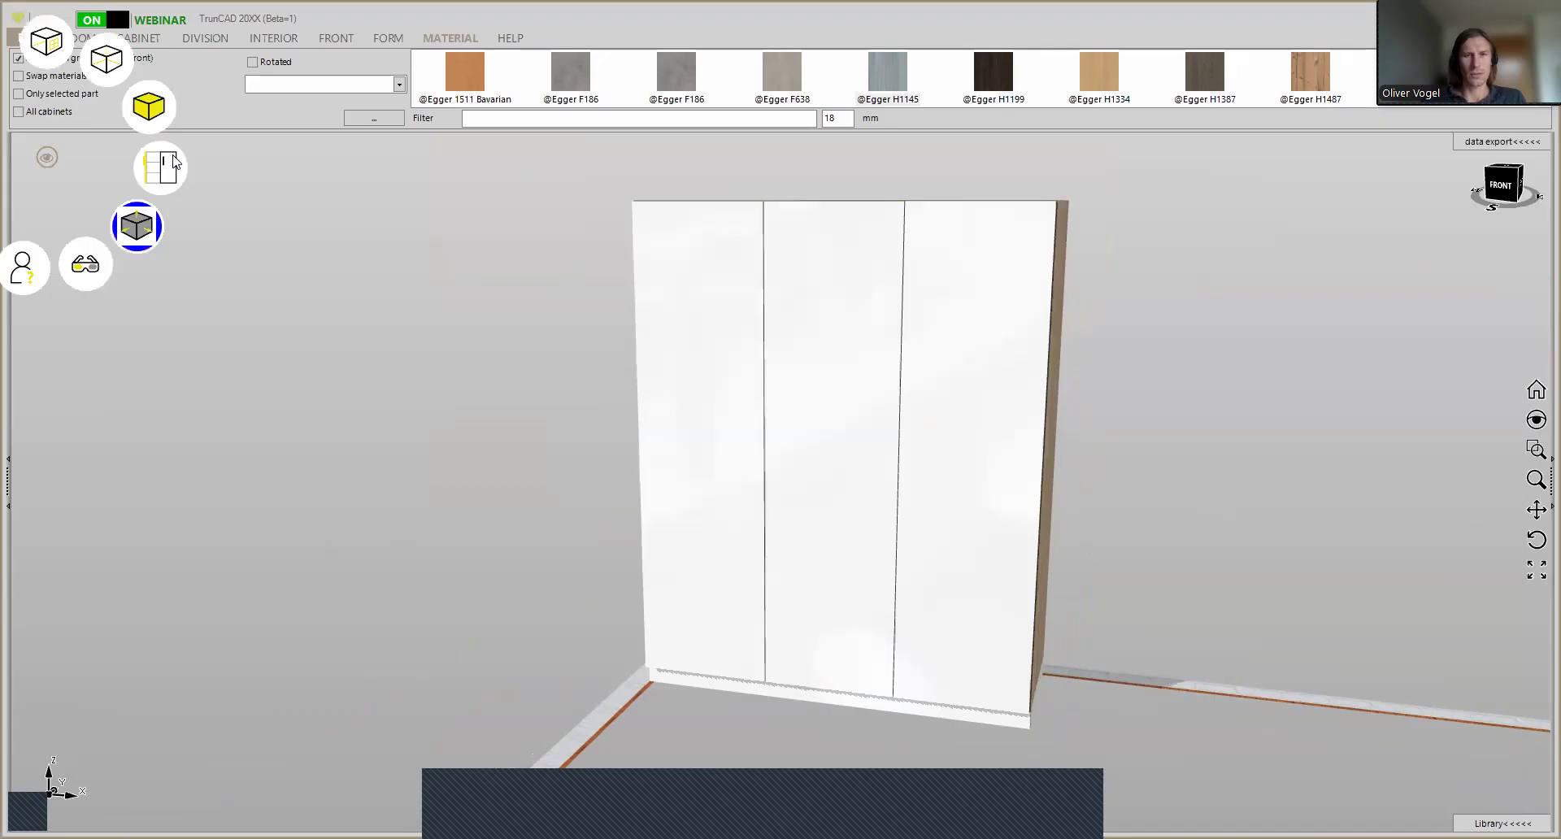
middle_drag(1281, 224, 1242, 269)
scroll(939, 78, down, 1)
scroll(940, 78, down, 2)
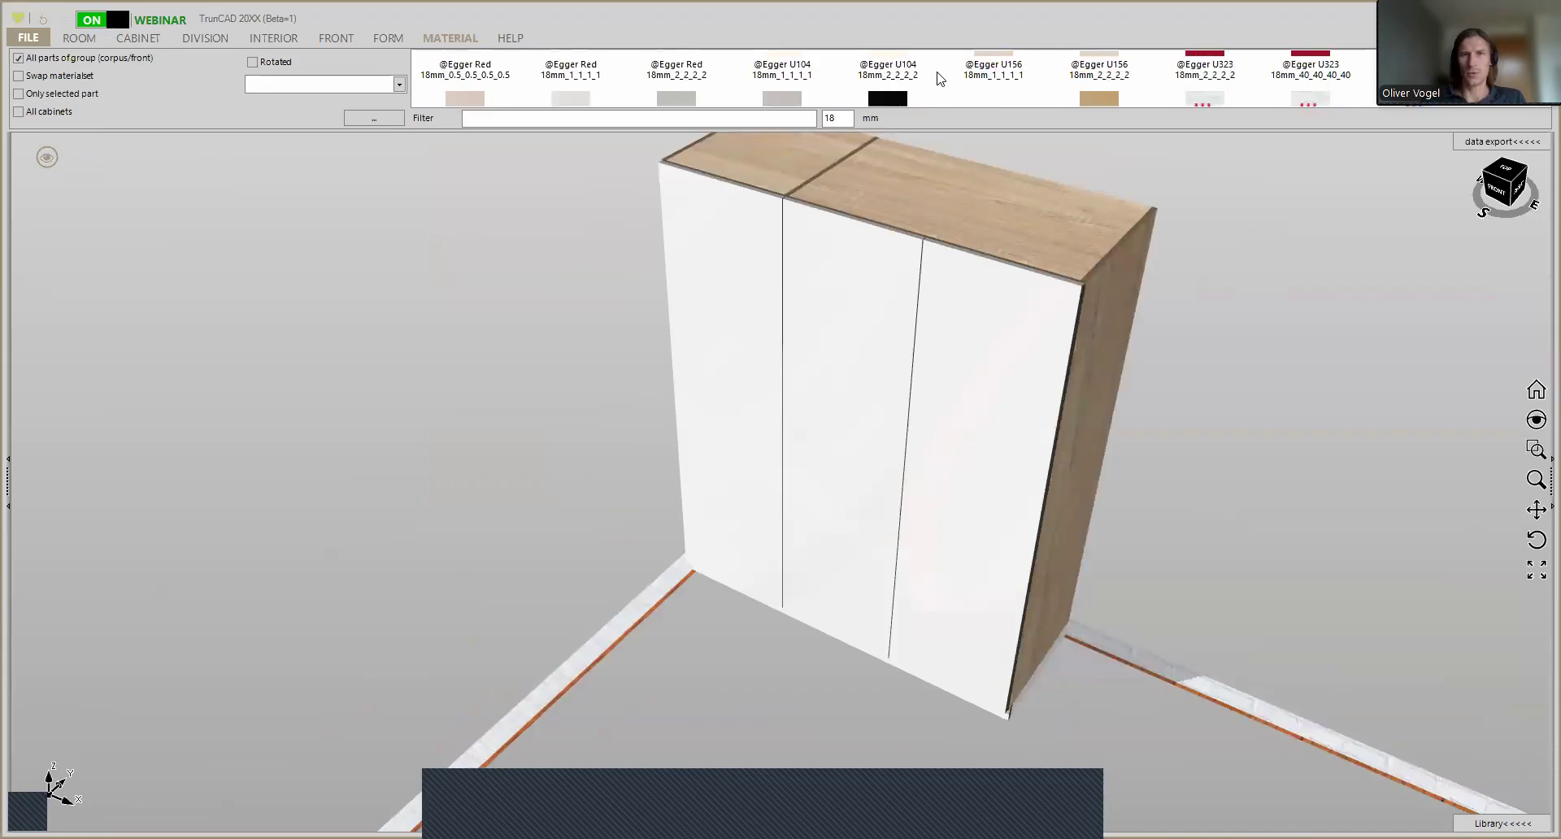
drag(996, 78, 1020, 372)
middle_drag(1217, 390, 1060, 229)
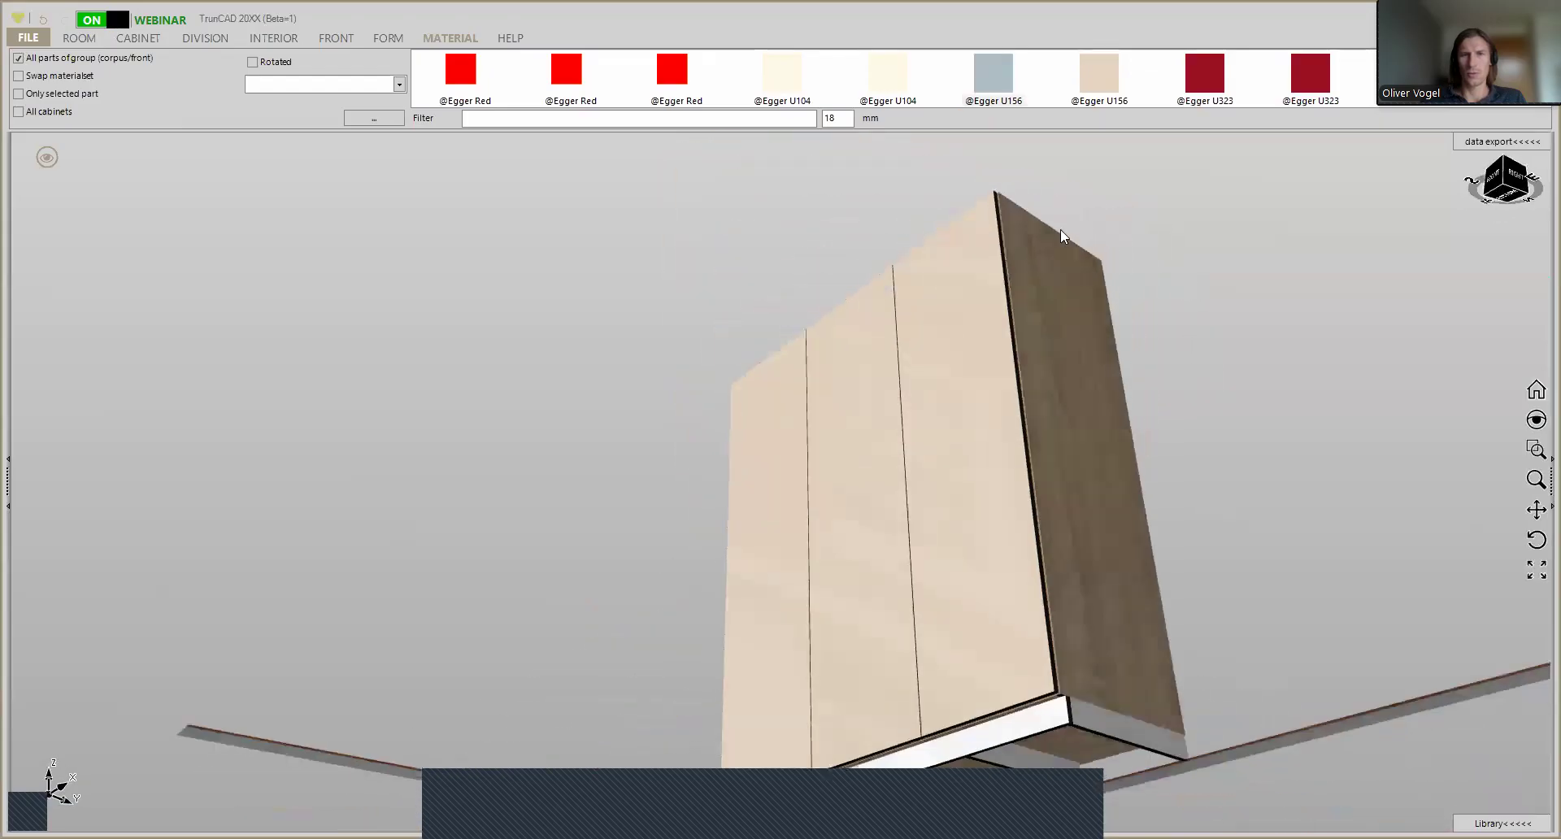
drag(988, 104, 1067, 709)
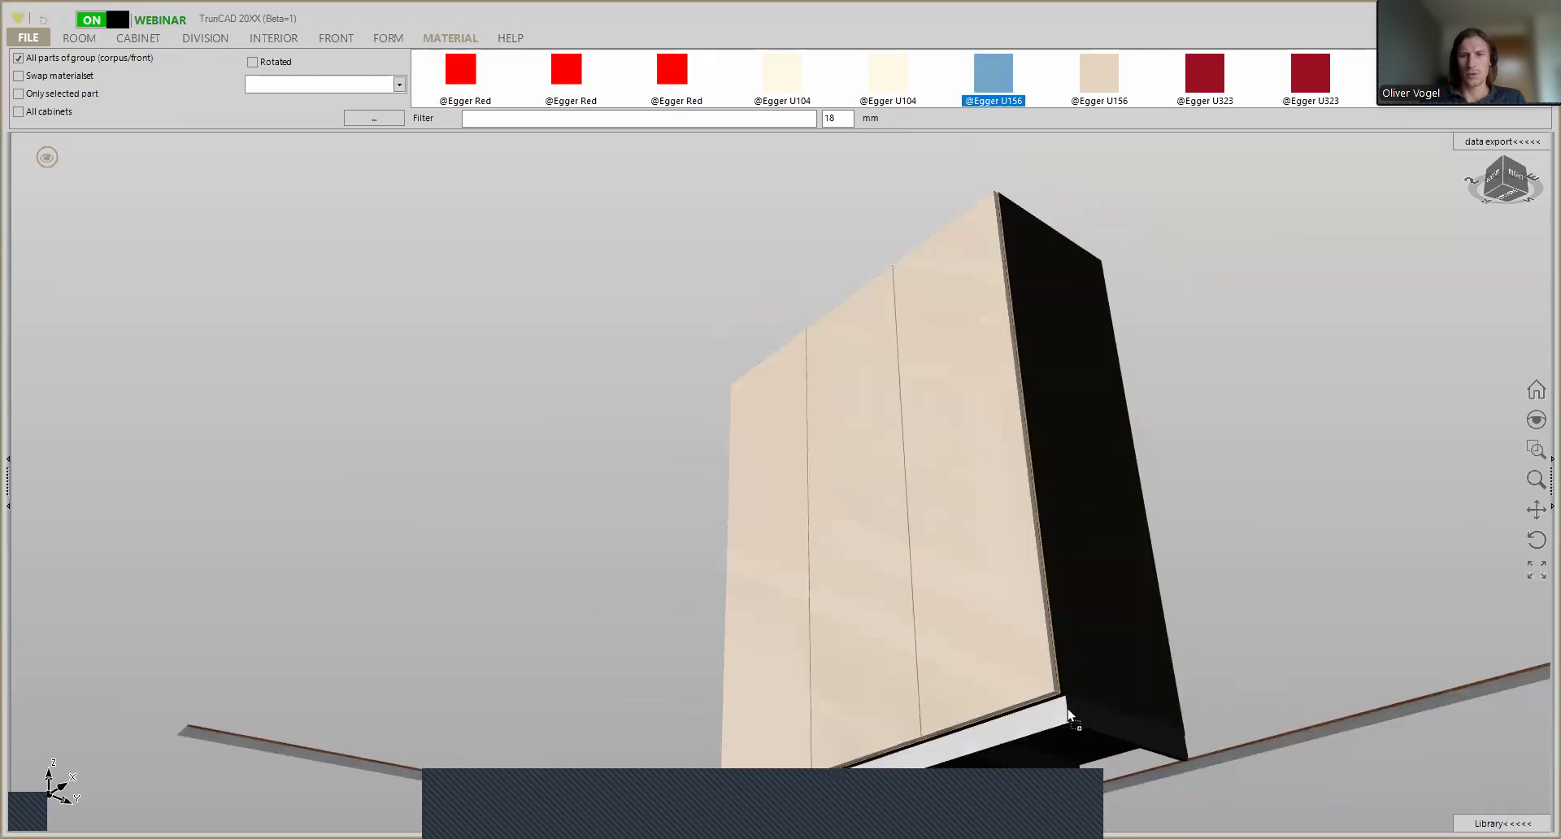
scroll(1166, 589, down, 3)
middle_drag(1166, 588, 1129, 582)
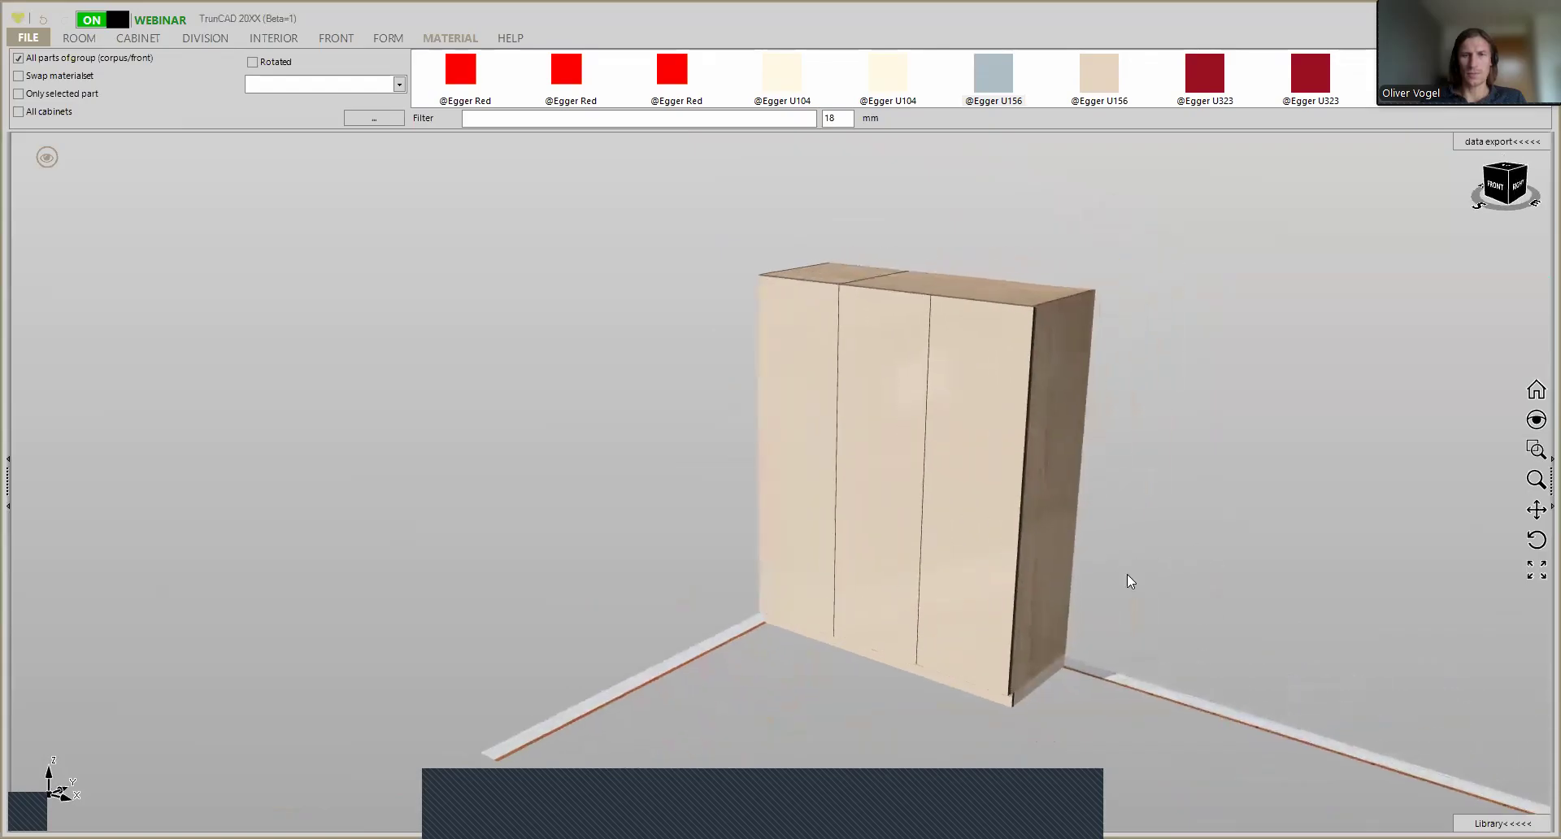
- Display the wardrobe with its doors and interior drawers opened and view the finished materials
click(56, 165)
click(157, 173)
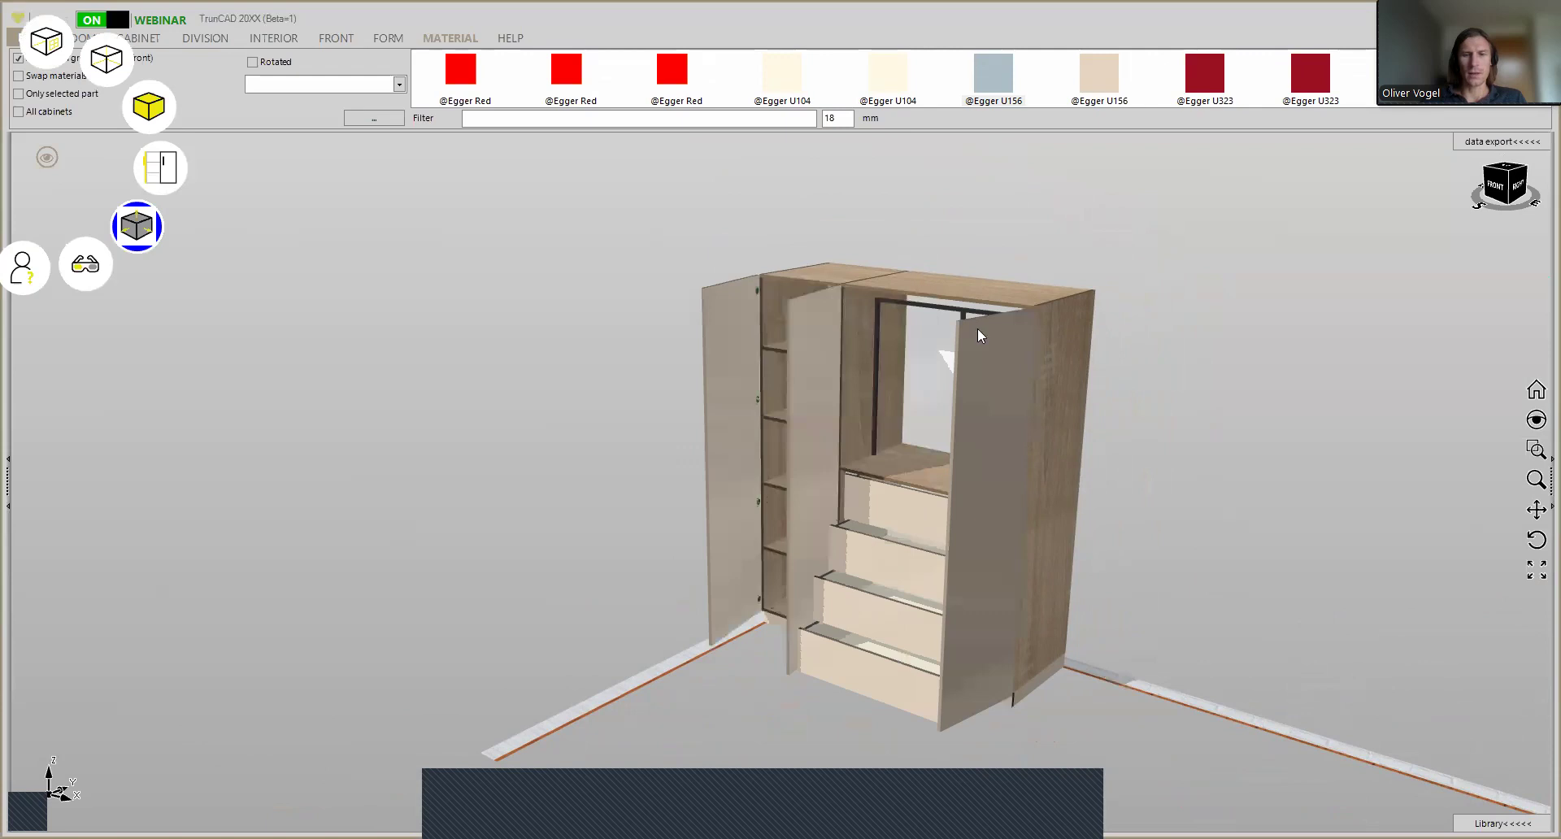
middle_drag(1167, 436, 1060, 393)
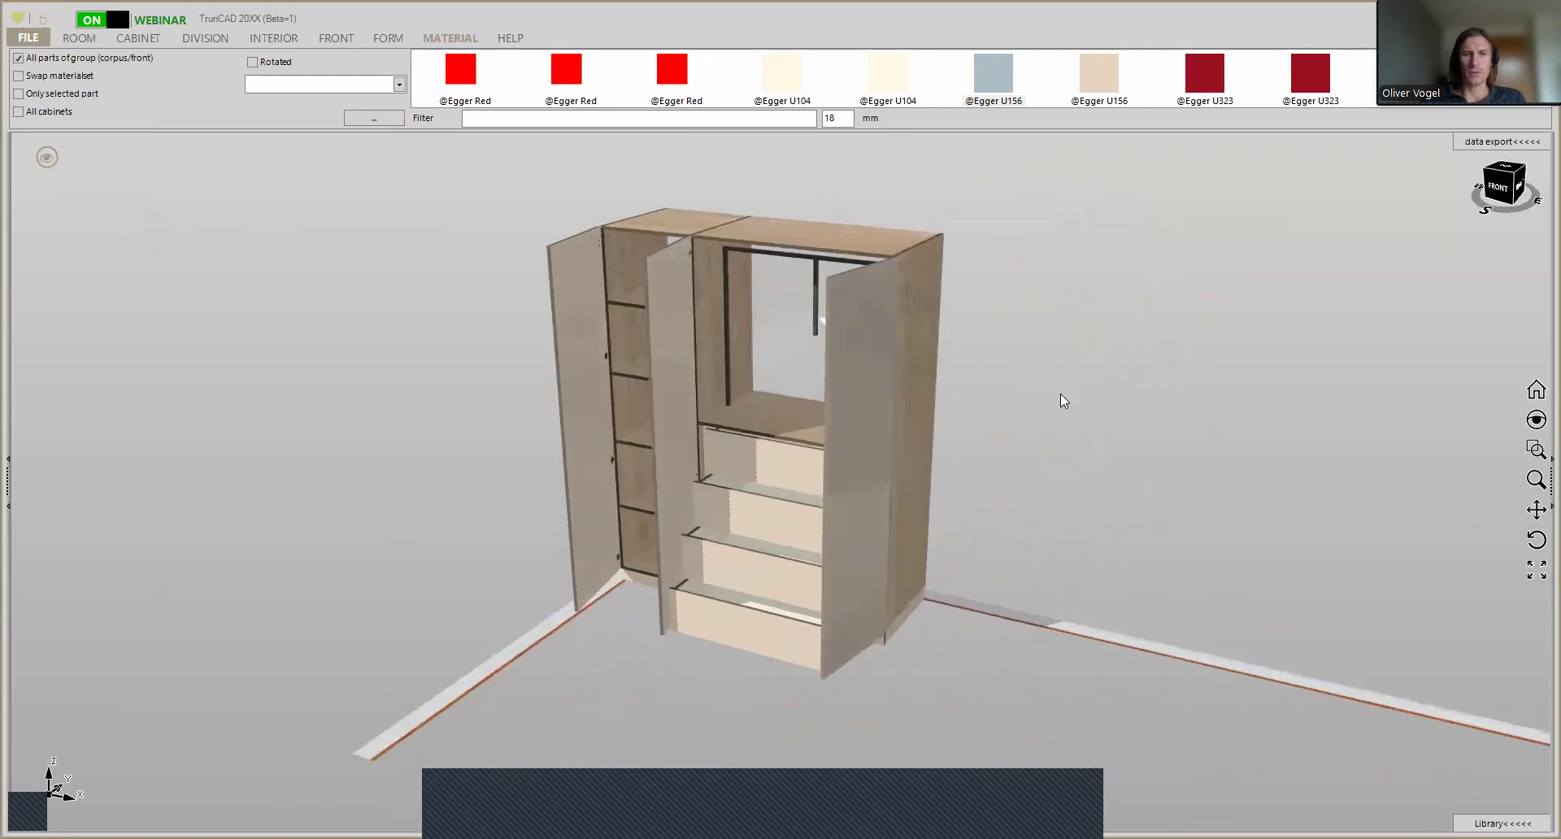